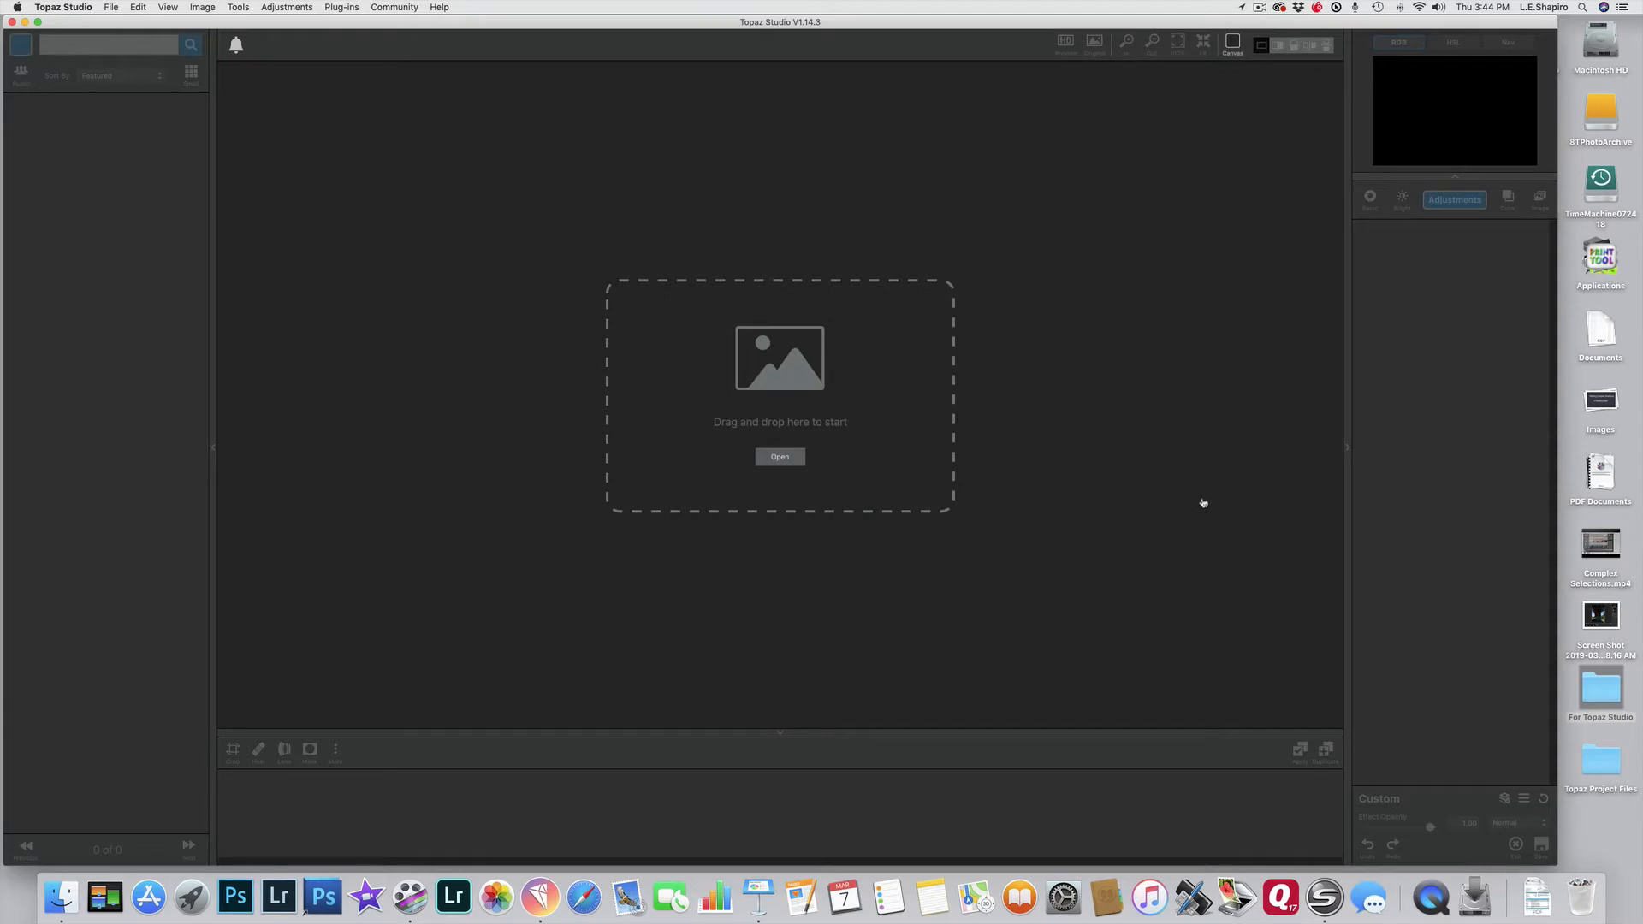
# Load all the images from the For Topaz Studio desktop folder and remove the second image from the filmstrip
pyautogui.doubleClick(1601, 690)
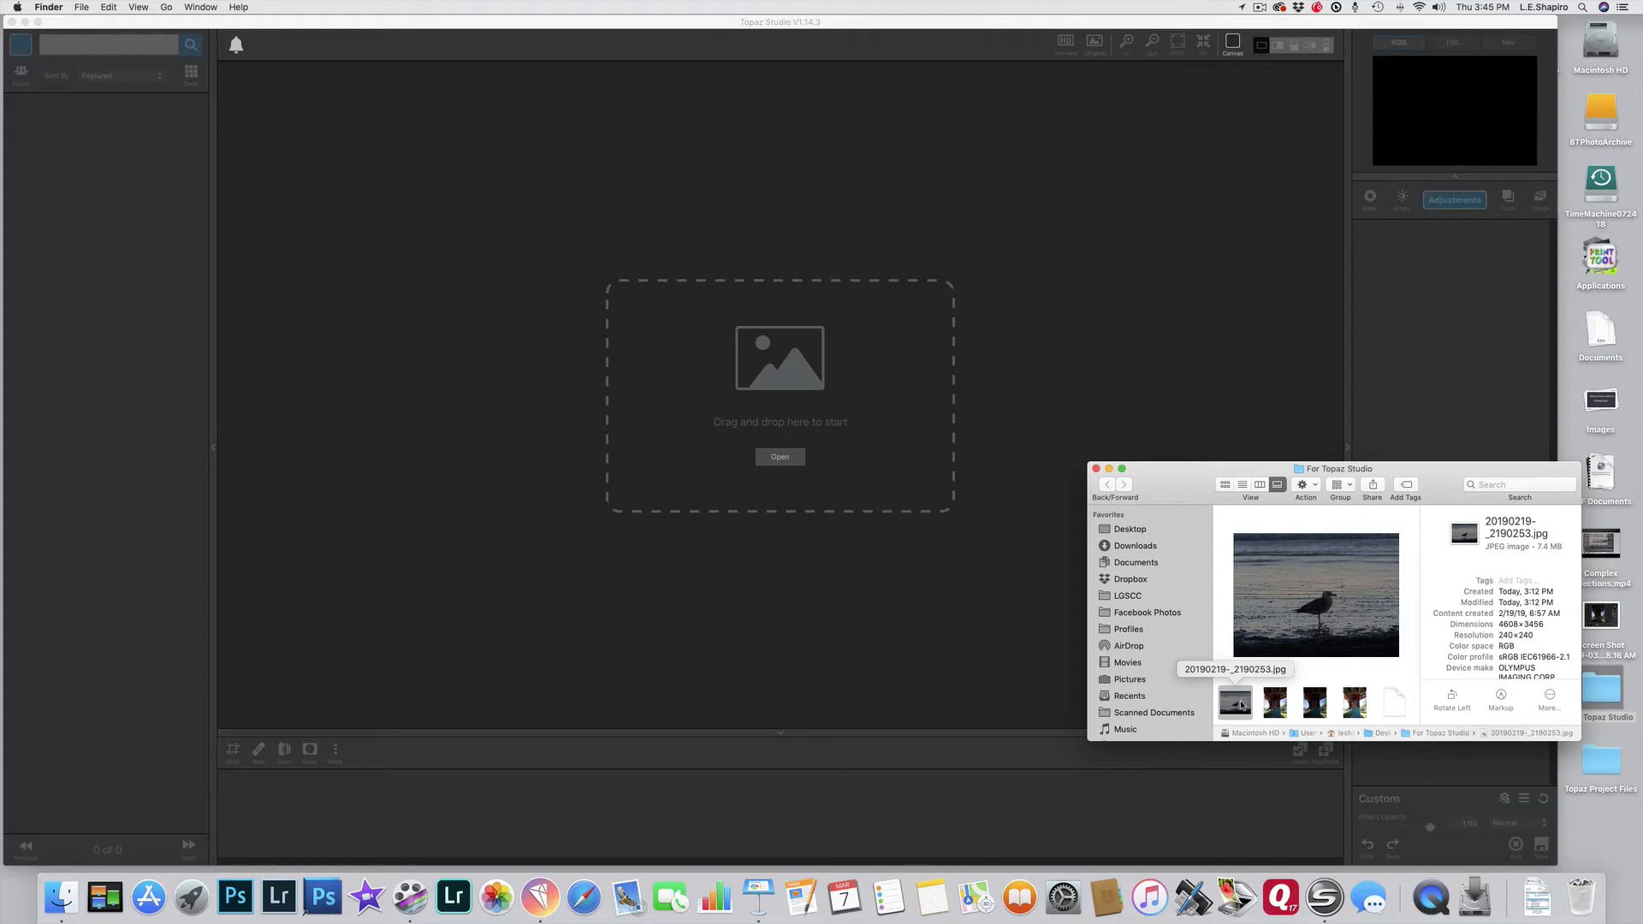
pyautogui.press('super+a')
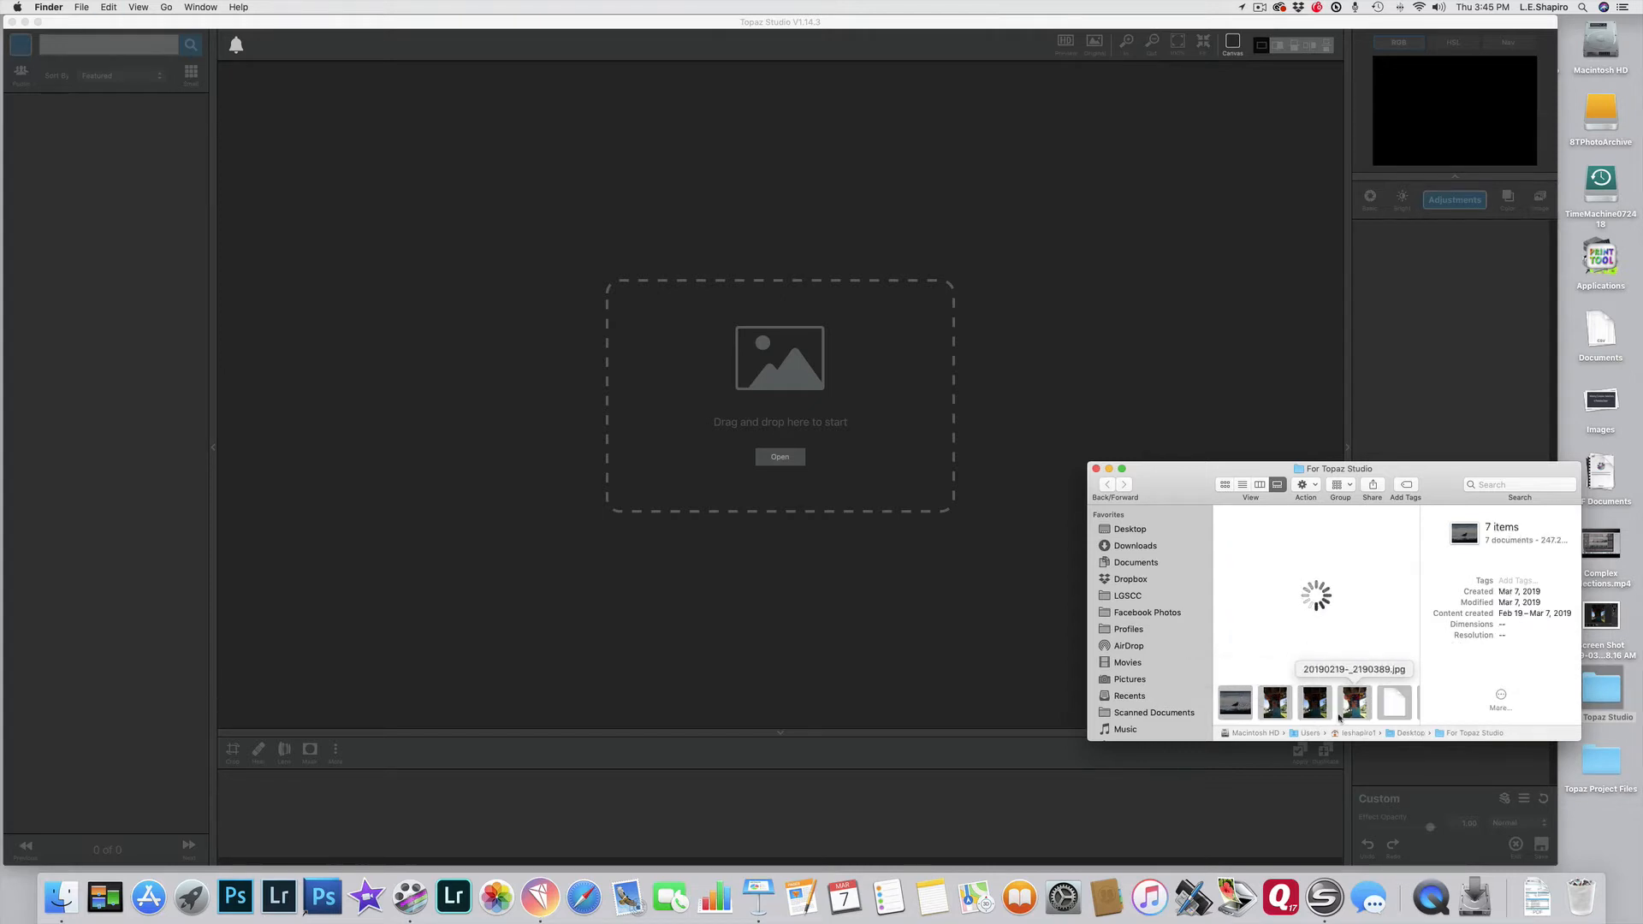
pyautogui.moveTo(1313, 574); pyautogui.dragTo(784, 402)
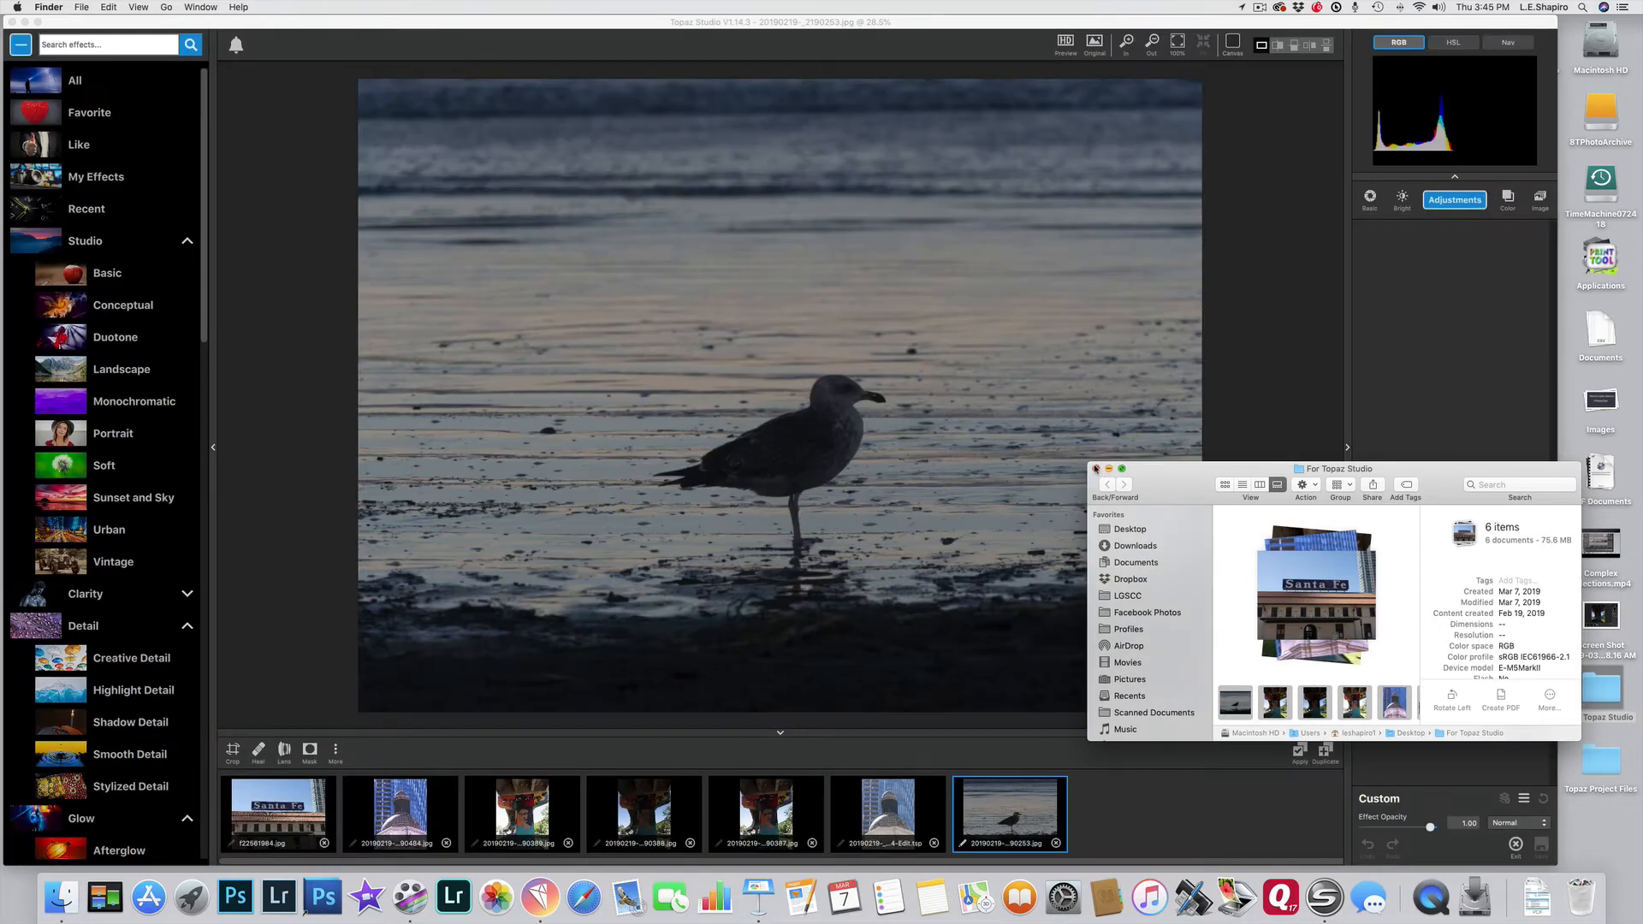
pyautogui.click(1096, 470)
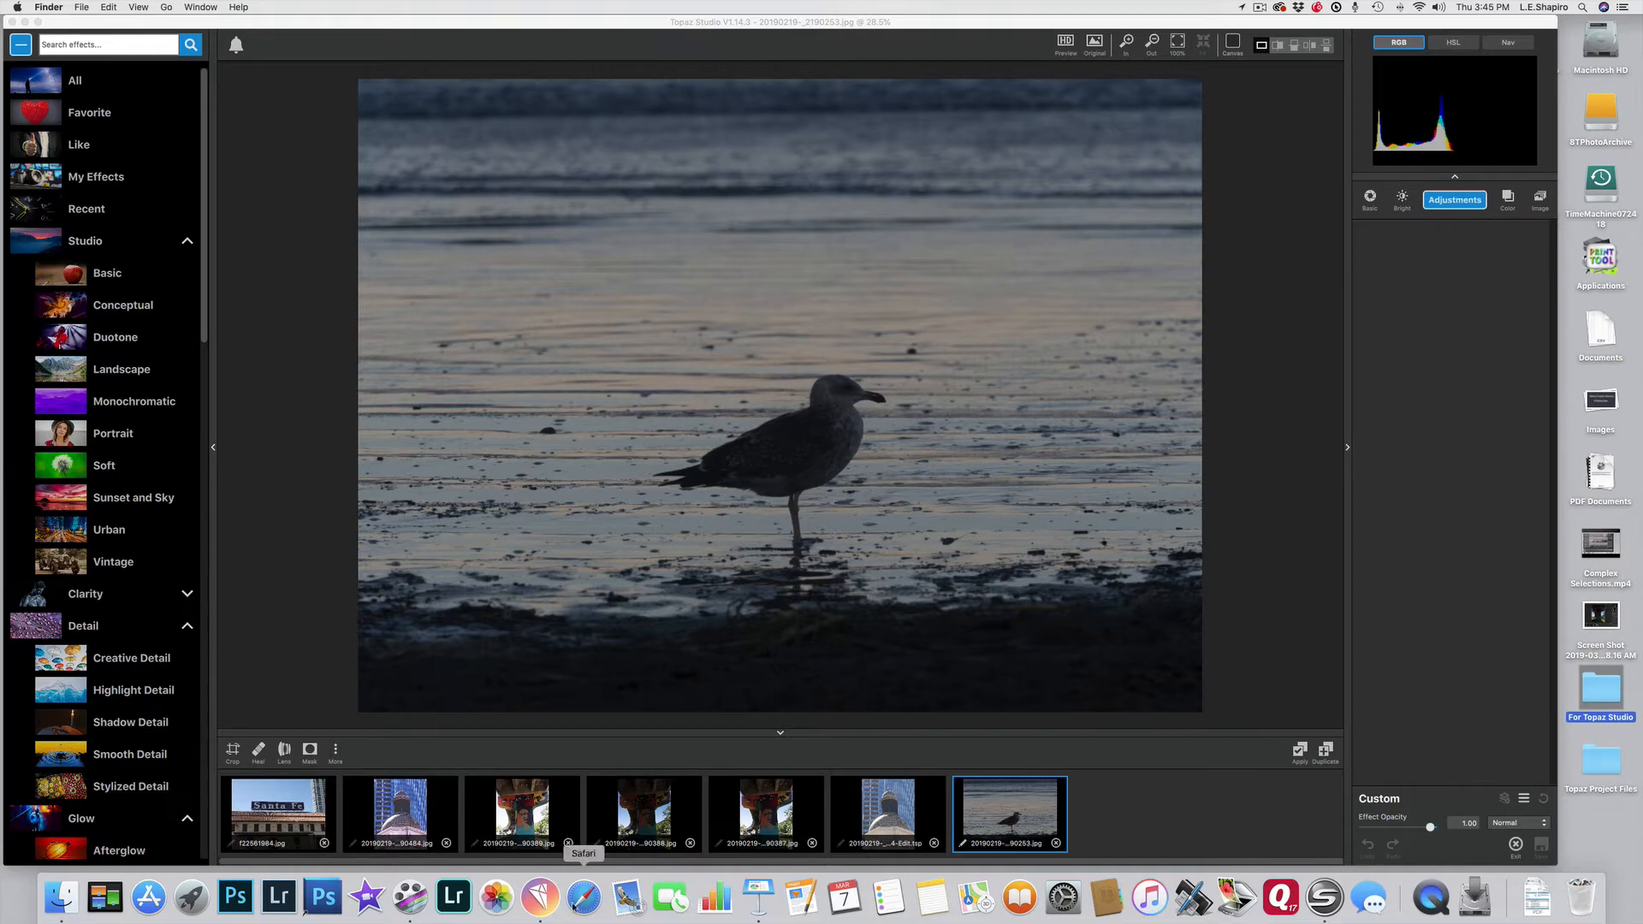
pyautogui.click(445, 844)
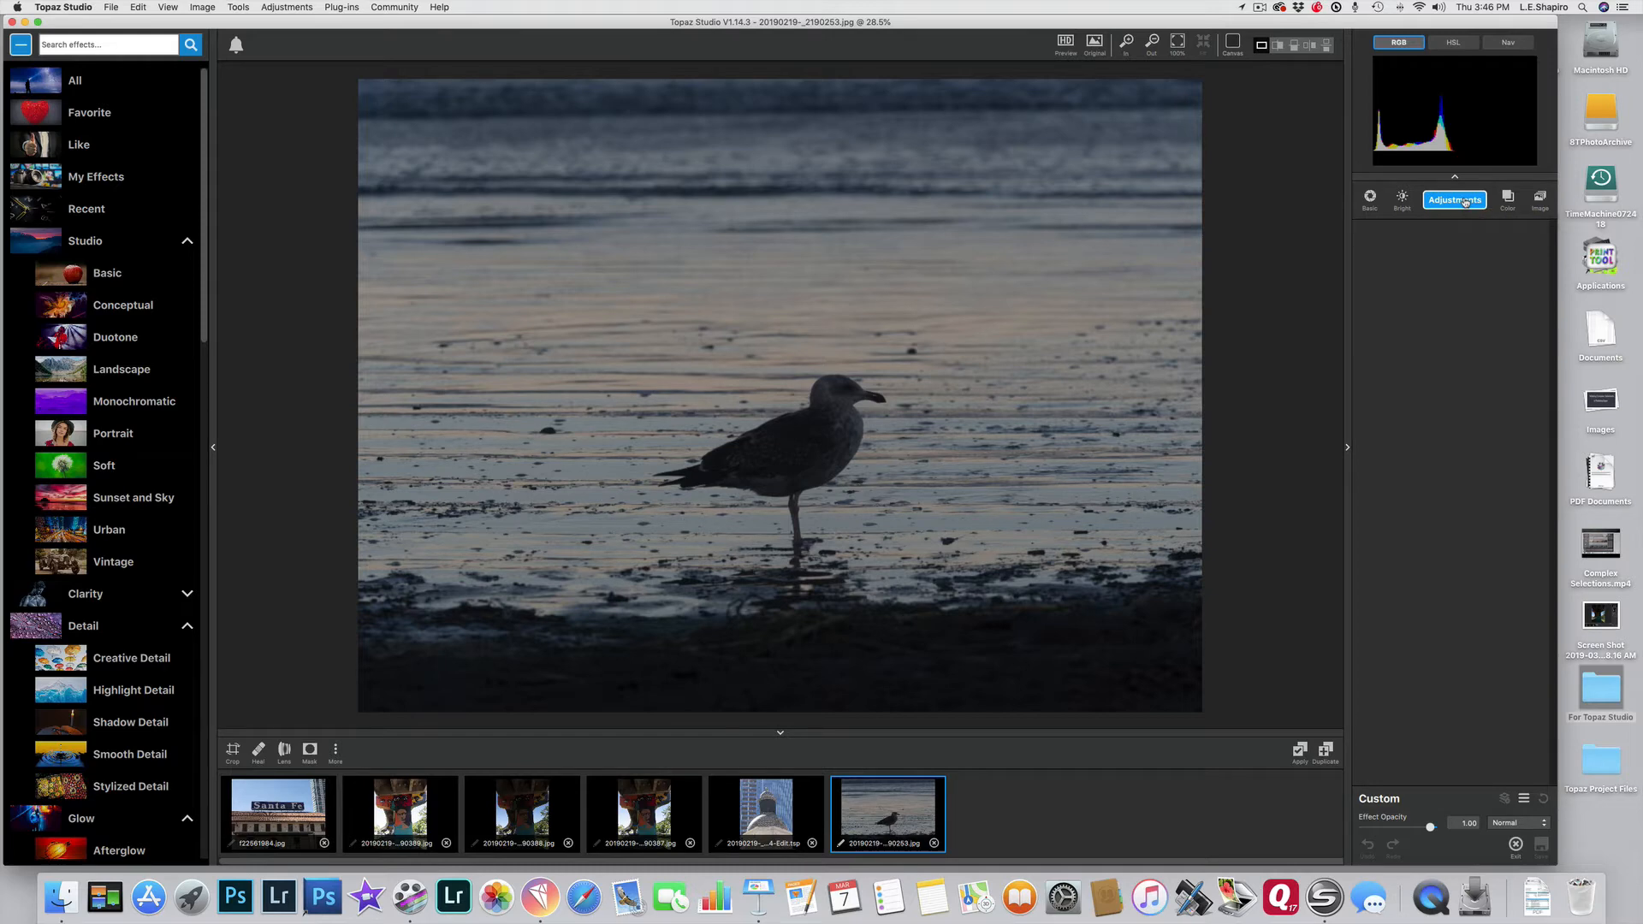
# Add a Basic Adjustment to the gull photo with exposure 0.26, shadow 0.50 and clarity 1.00
pyautogui.click(1466, 202)
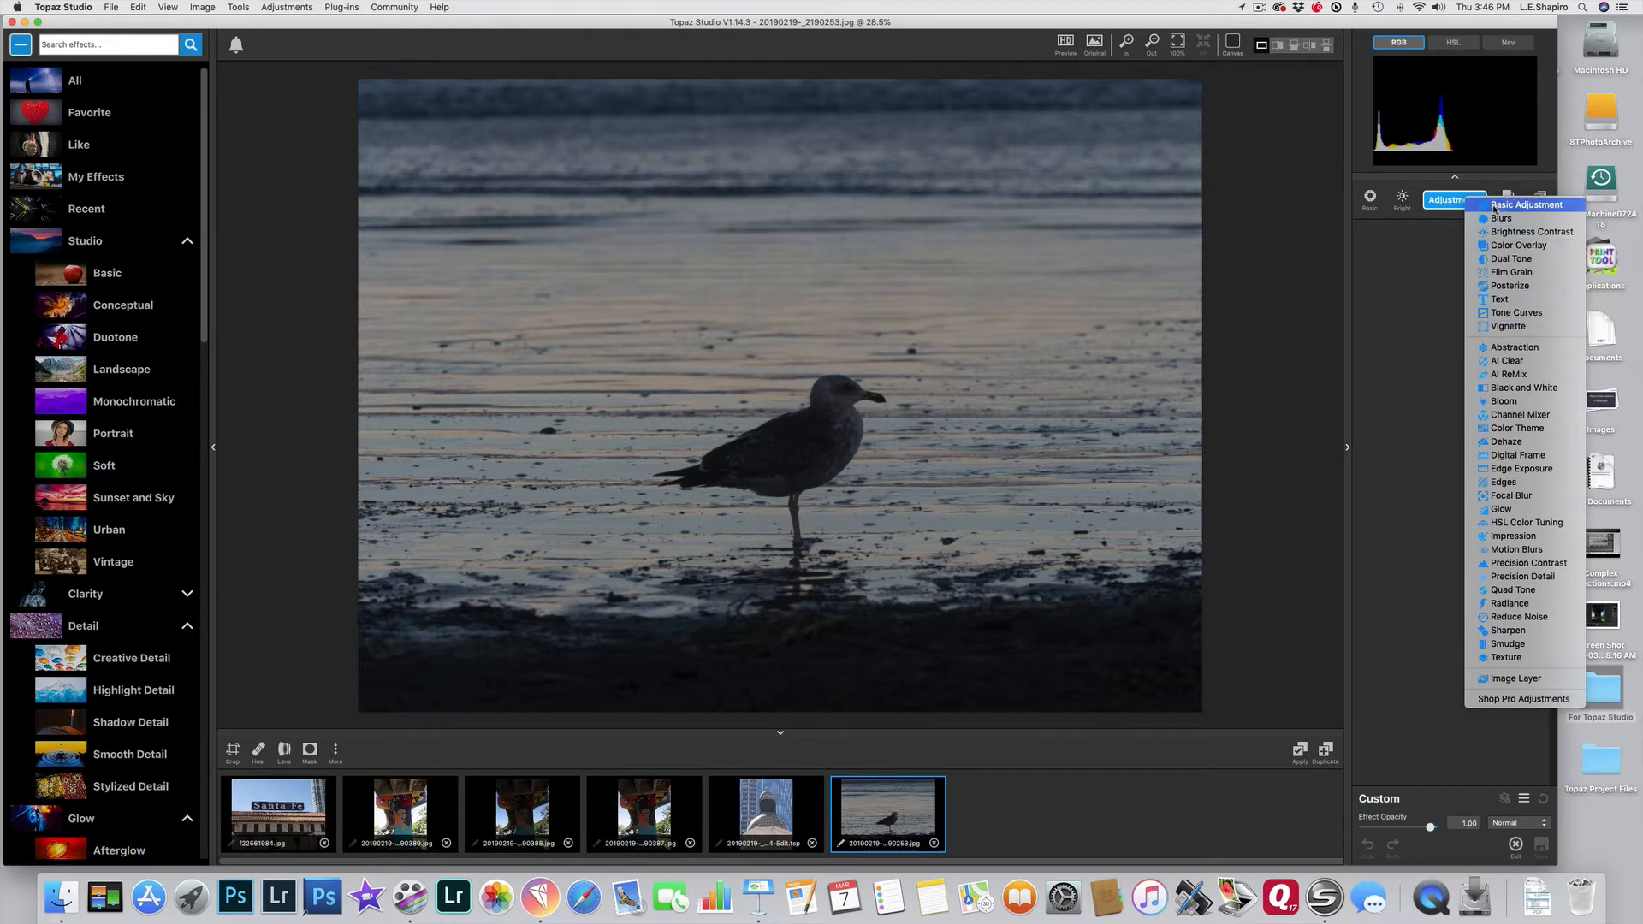
pyautogui.click(1527, 205)
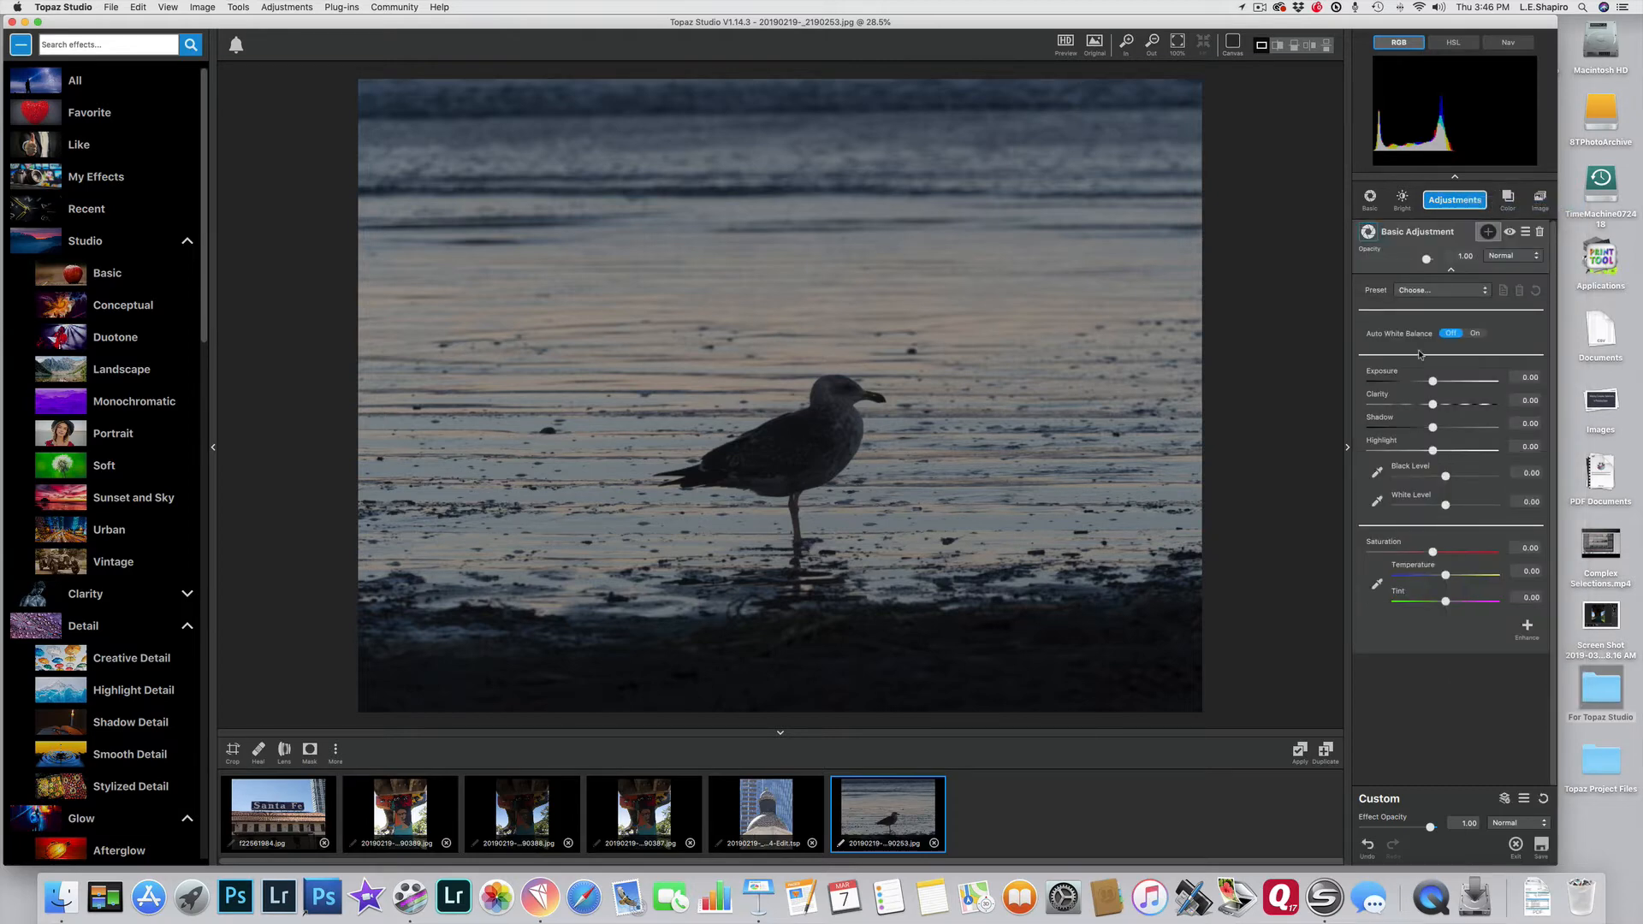
pyautogui.moveTo(1433, 381); pyautogui.dragTo(1448, 381)
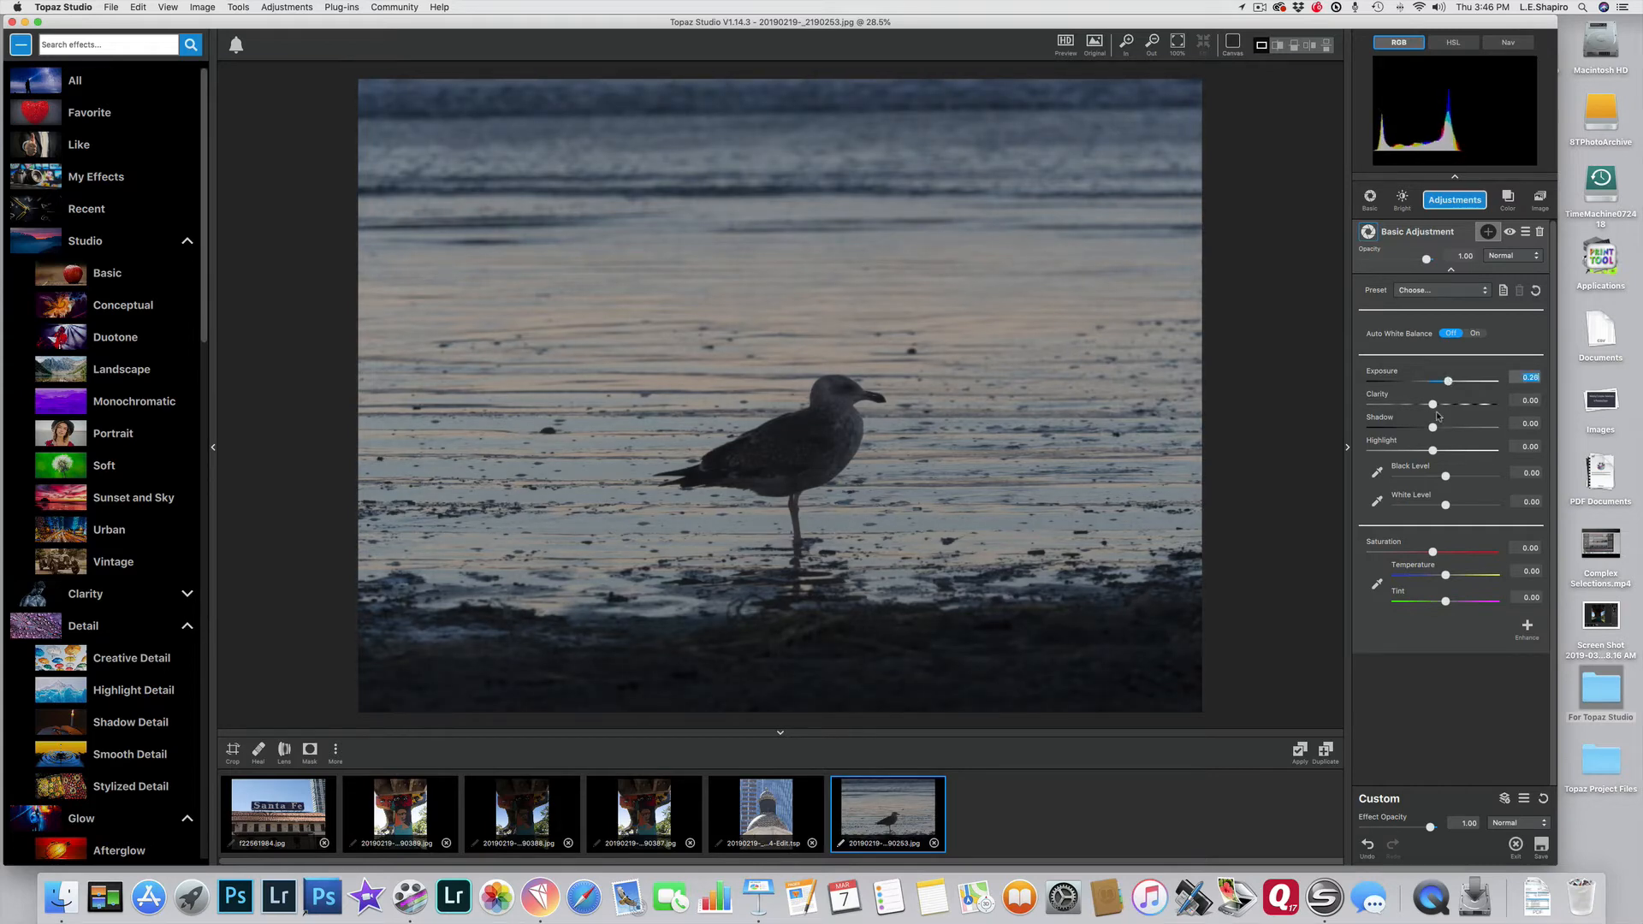
pyautogui.moveTo(1434, 427); pyautogui.dragTo(1493, 405)
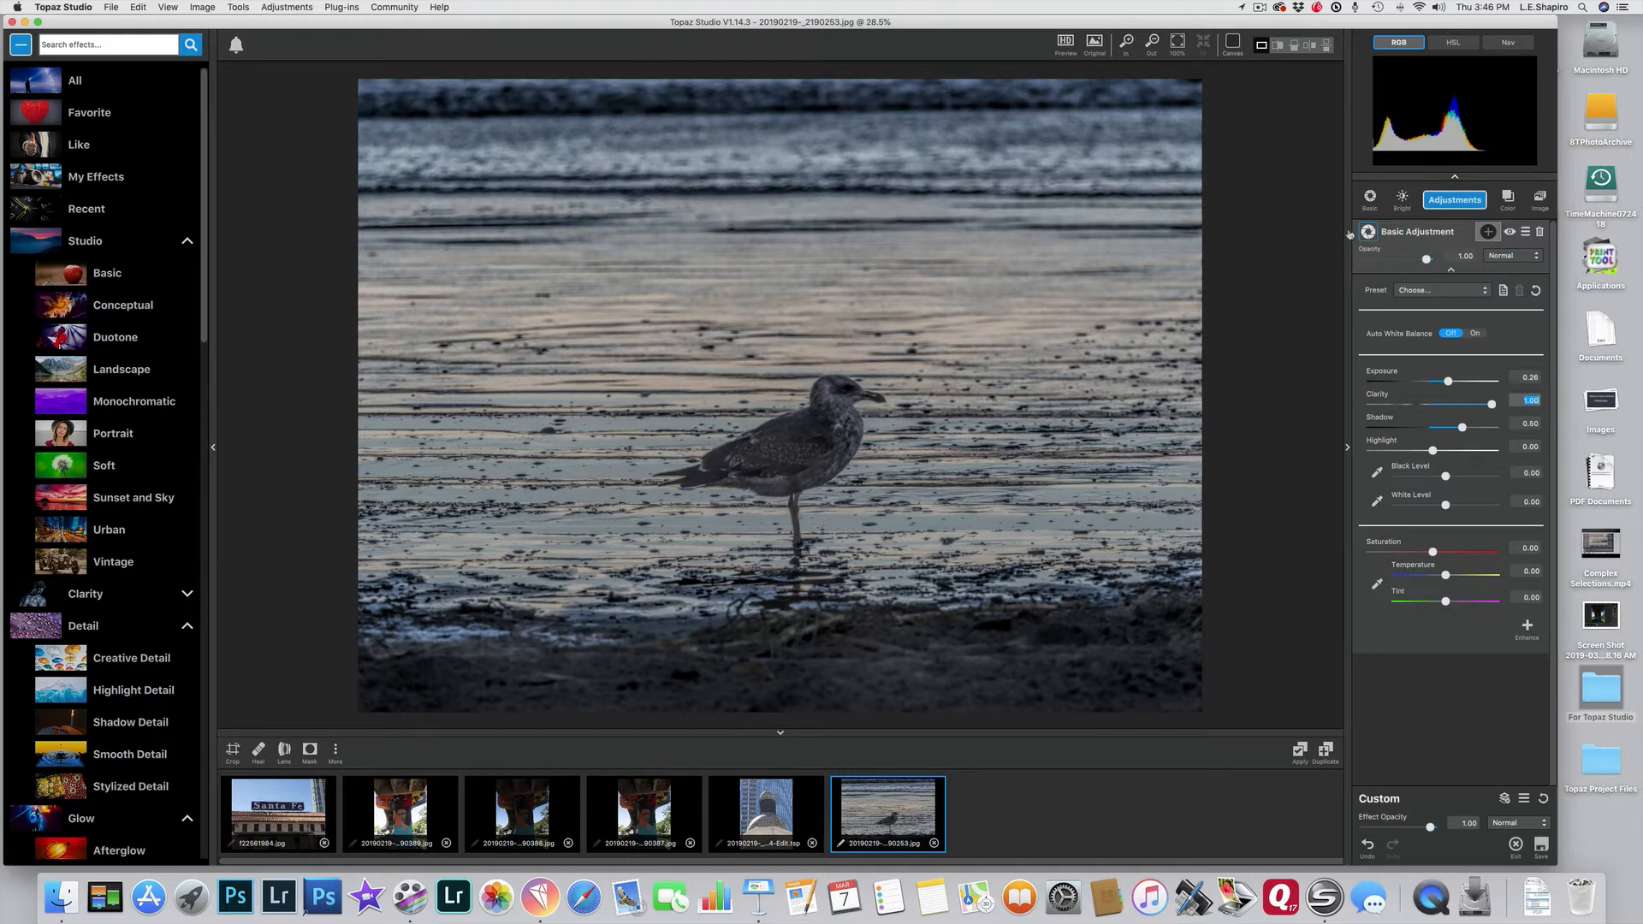
# Add a mask to the Basic Adjustment, invert it to solid black and start a brush mask
pyautogui.click(1489, 233)
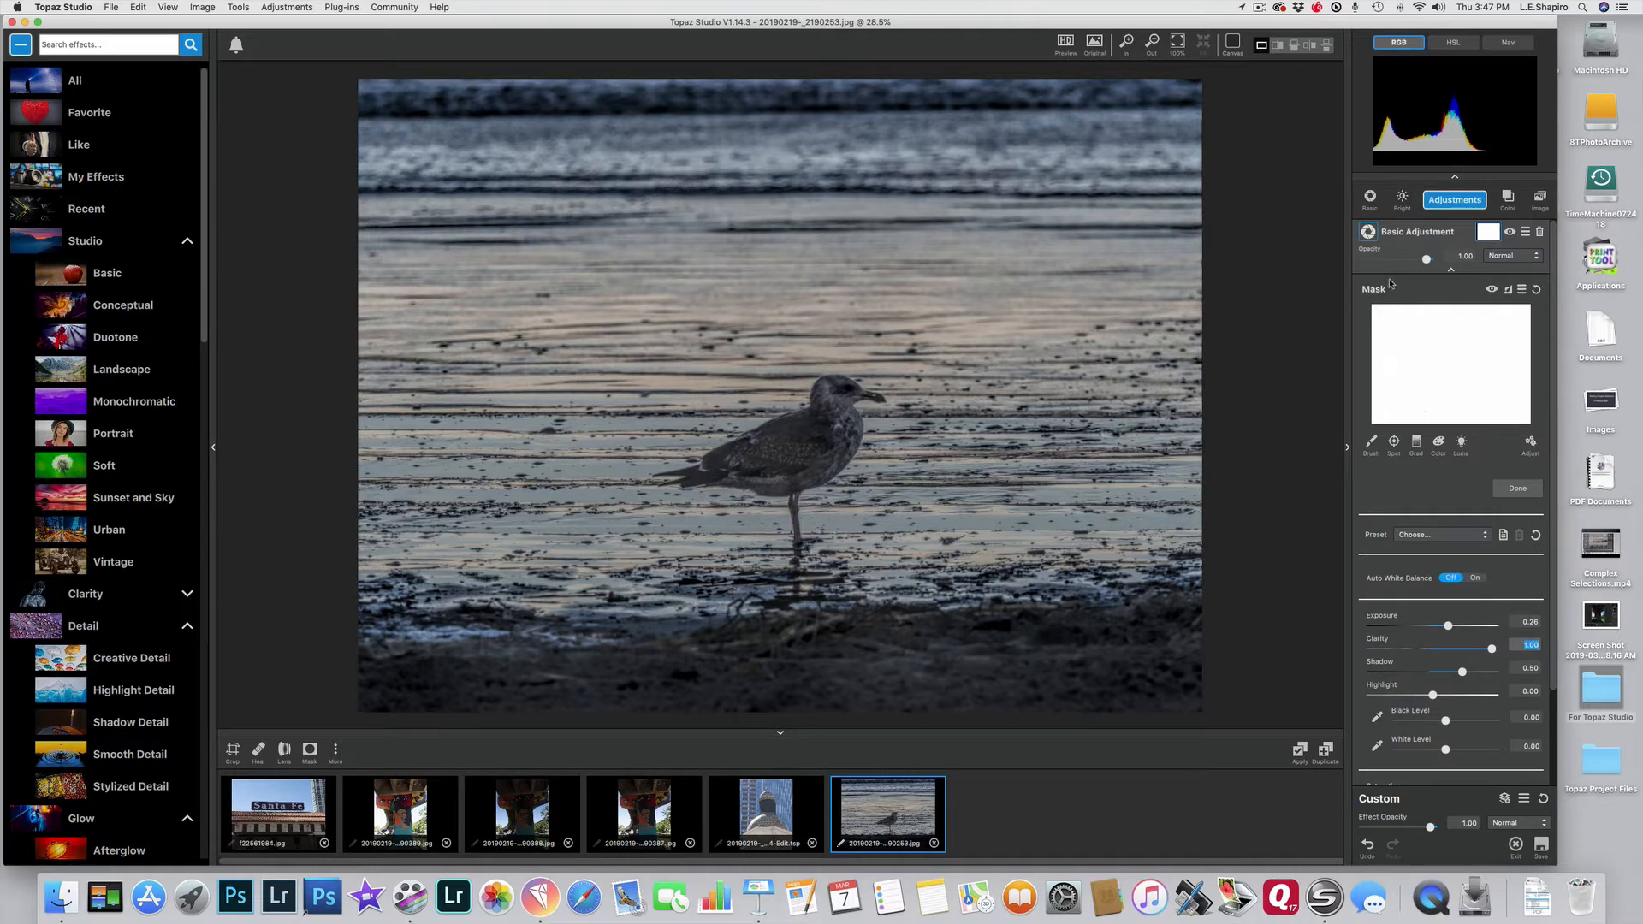
pyautogui.click(1509, 292)
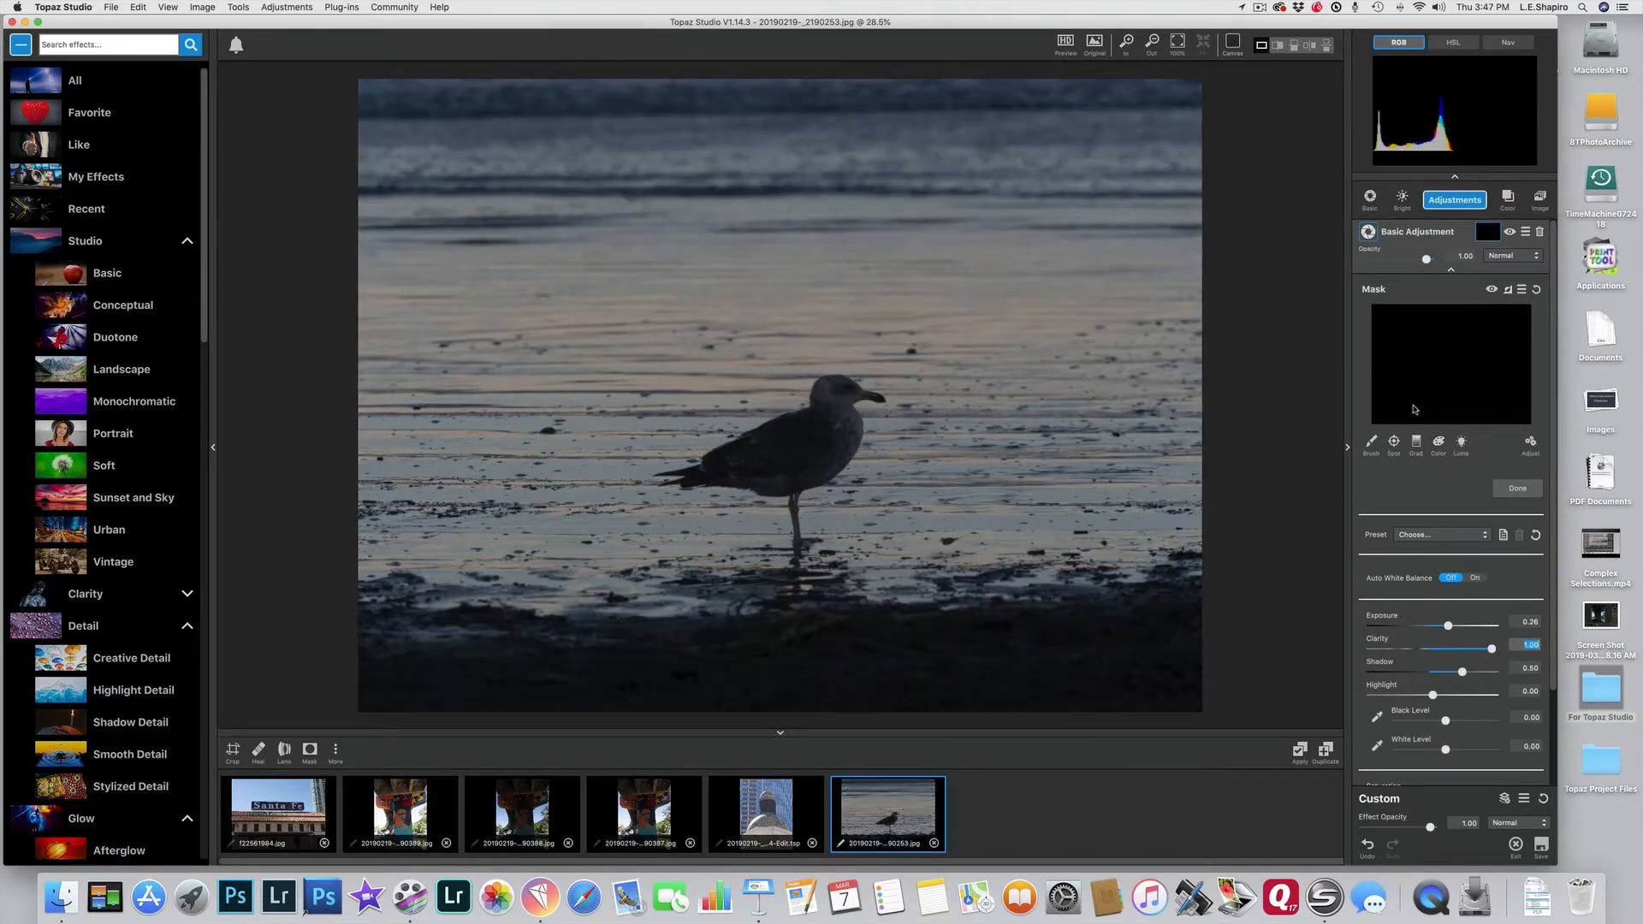
pyautogui.click(1372, 442)
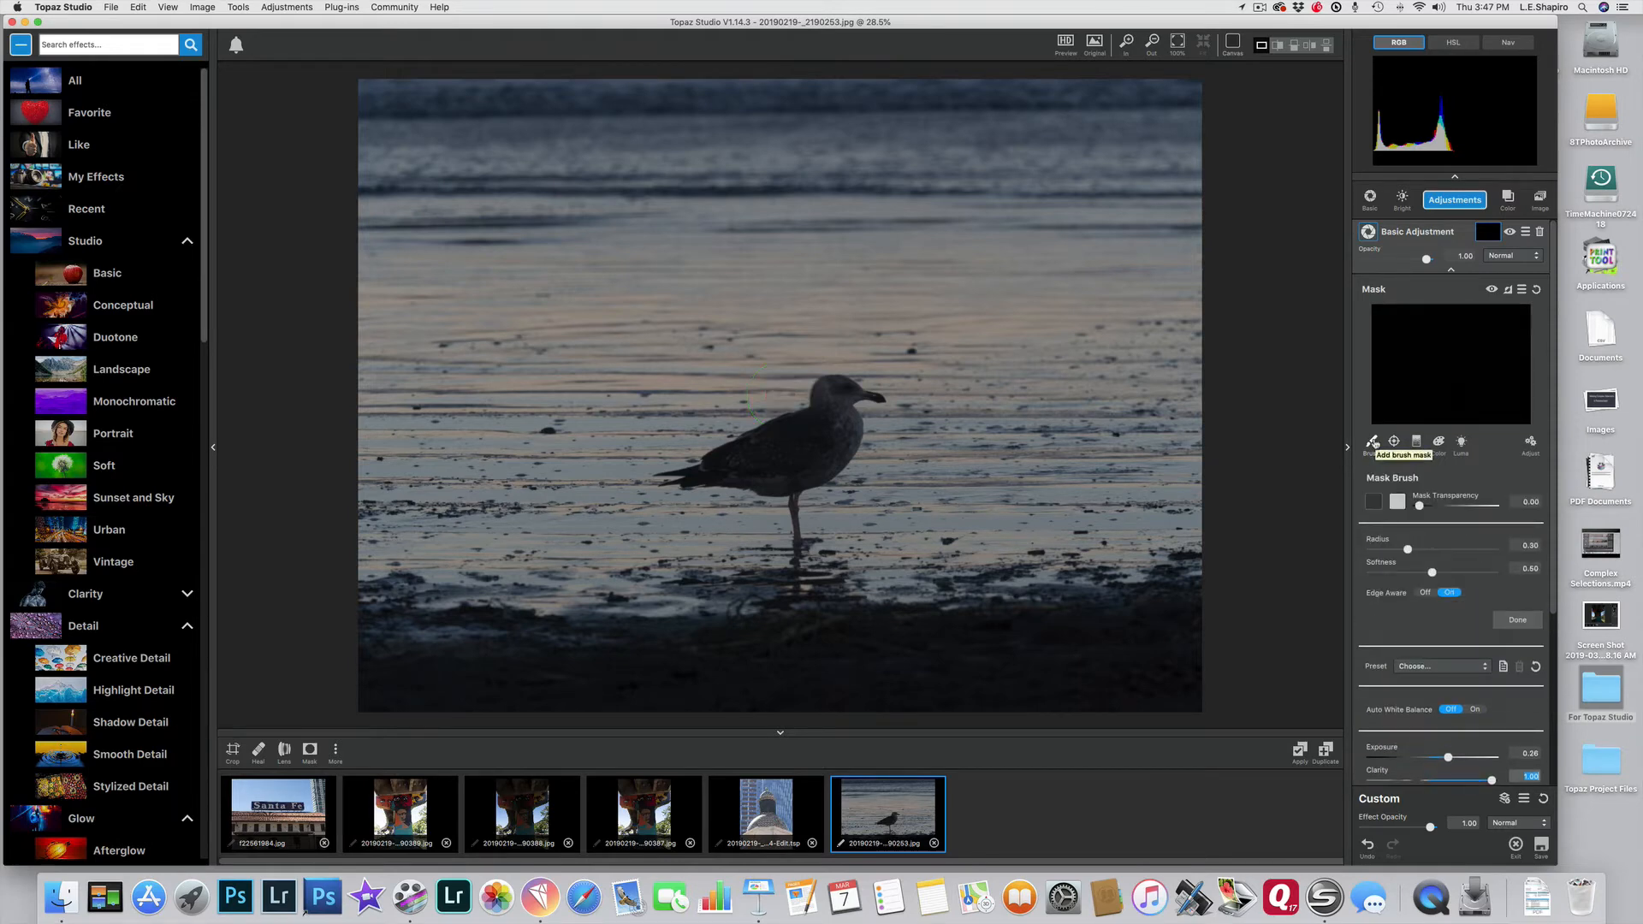
# Set the mask brush to radius 0.16 and softness 0.28, and try to paint over the gull's body at mask transparency 0.00
pyautogui.click(1399, 504)
pyautogui.click(1126, 40)
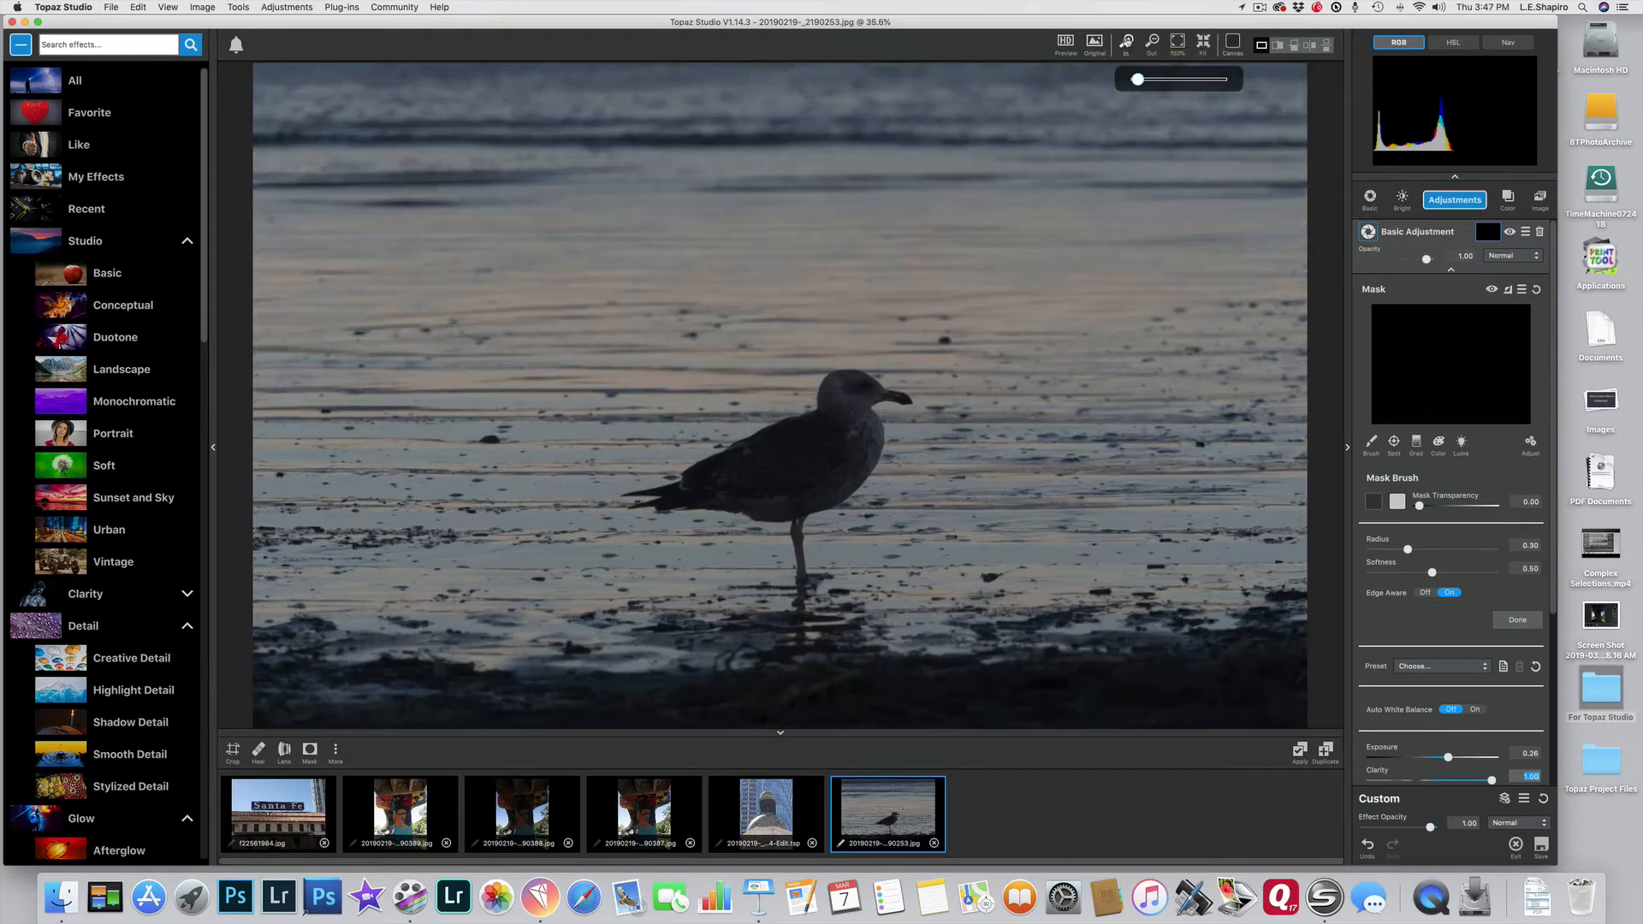
pyautogui.click(1127, 40)
pyautogui.click(1127, 40)
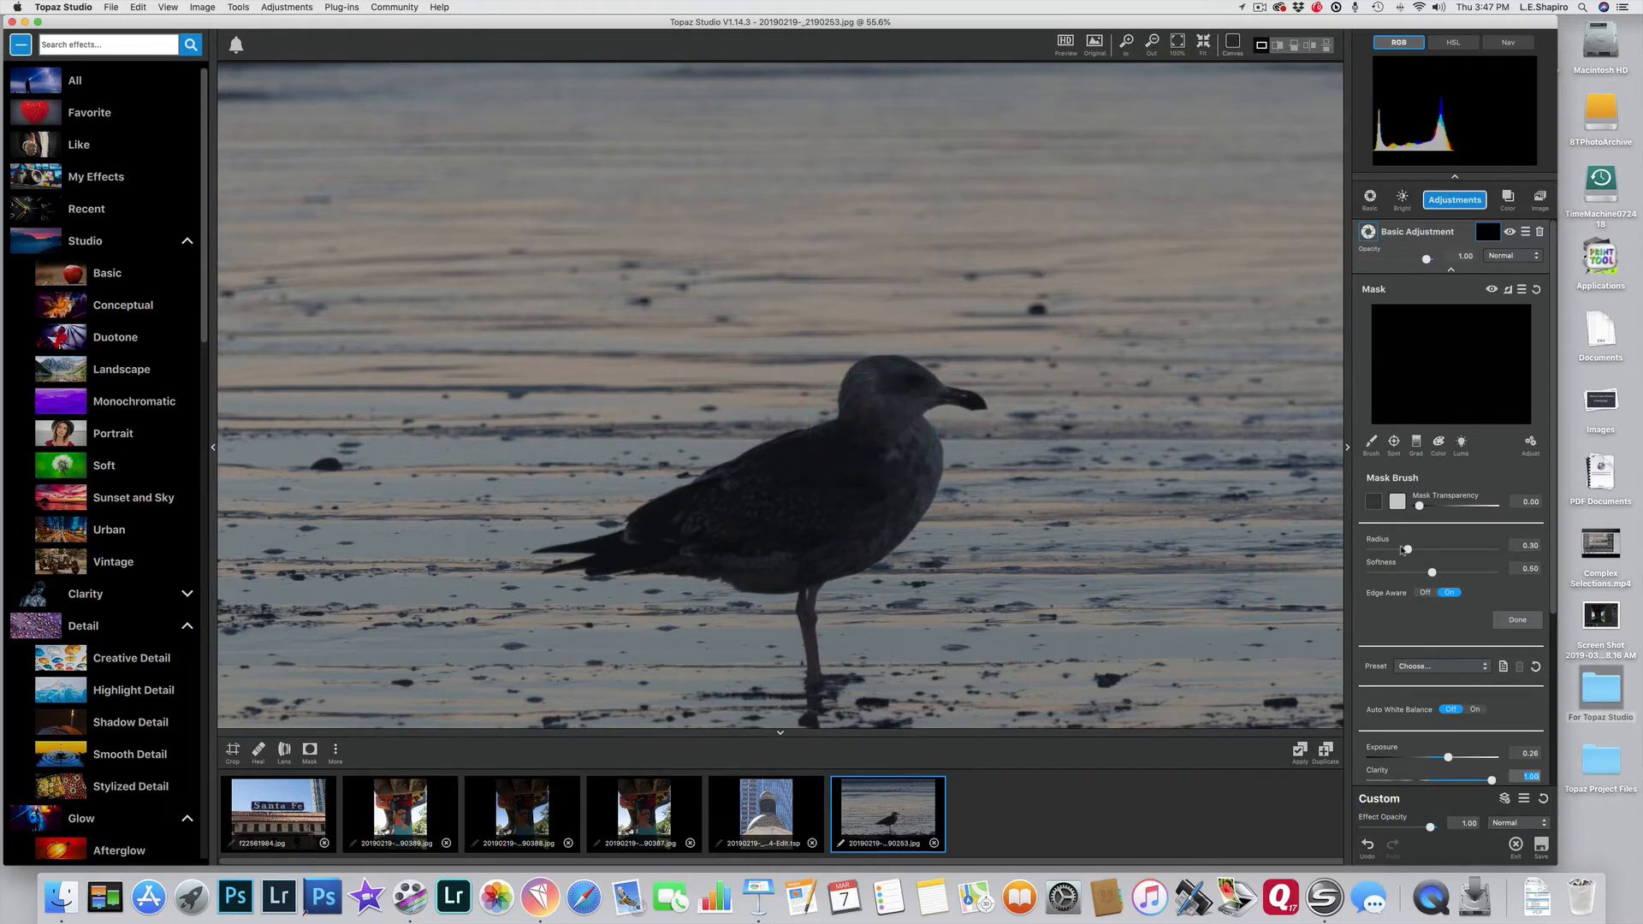
pyautogui.moveTo(1404, 550)
pyautogui.mouseDown()
pyautogui.moveTo(1390, 553)
pyautogui.moveTo(1419, 574)
pyautogui.moveTo(1404, 573)
pyautogui.mouseUp()
pyautogui.moveTo(888, 446)
pyautogui.mouseDown()
pyautogui.moveTo(672, 534)
pyautogui.moveTo(774, 541)
pyautogui.moveTo(852, 512)
pyautogui.moveTo(899, 458)
pyautogui.moveTo(877, 503)
pyautogui.moveTo(825, 541)
pyautogui.moveTo(744, 549)
pyautogui.moveTo(814, 528)
pyautogui.moveTo(885, 386)
pyautogui.mouseUp()
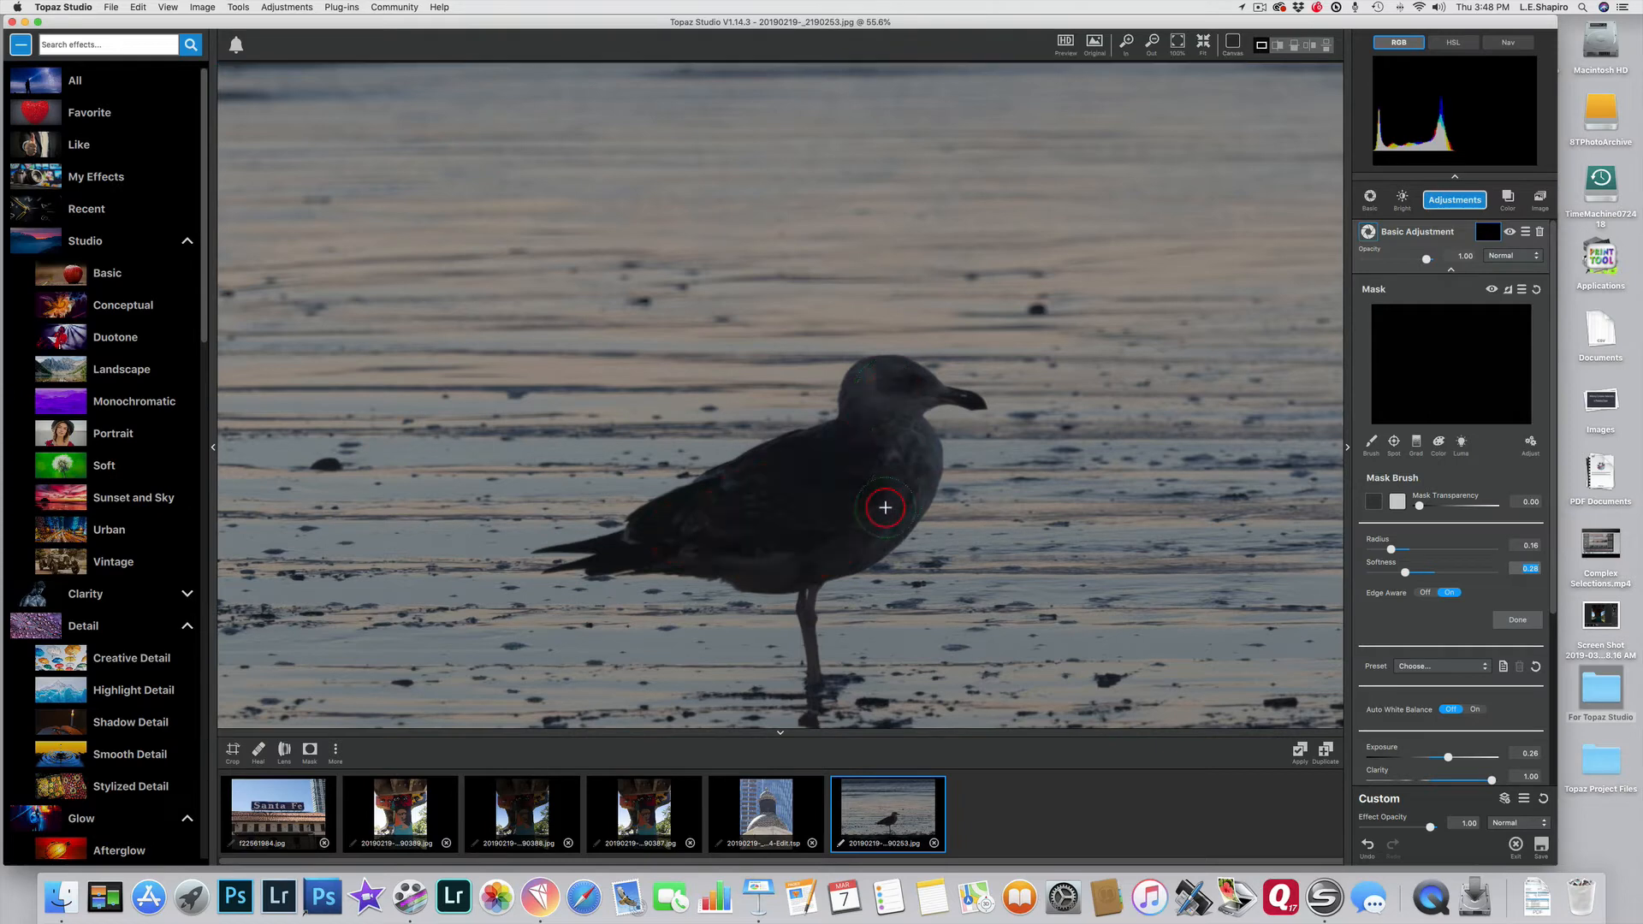
# Set the mask transparency to 1.00 and paint the gull's head, breast, wing and back into the mask
pyautogui.click(1403, 505)
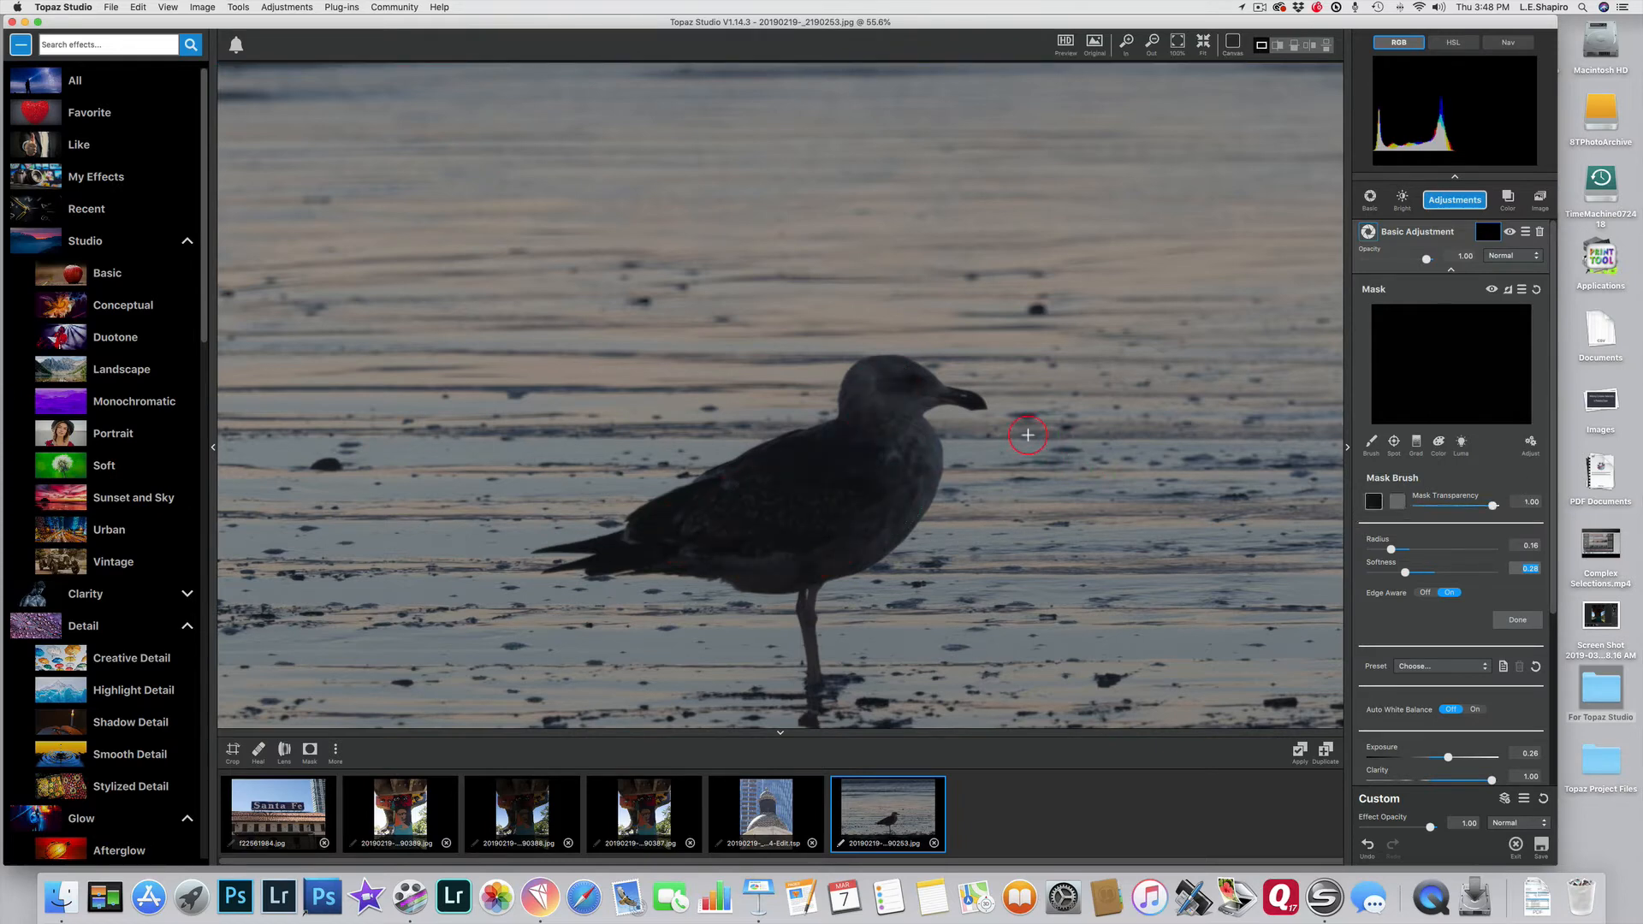
pyautogui.moveTo(833, 477)
pyautogui.mouseDown()
pyautogui.moveTo(862, 448)
pyautogui.moveTo(685, 523)
pyautogui.moveTo(760, 524)
pyautogui.moveTo(885, 471)
pyautogui.moveTo(788, 539)
pyautogui.moveTo(889, 387)
pyautogui.mouseUp()
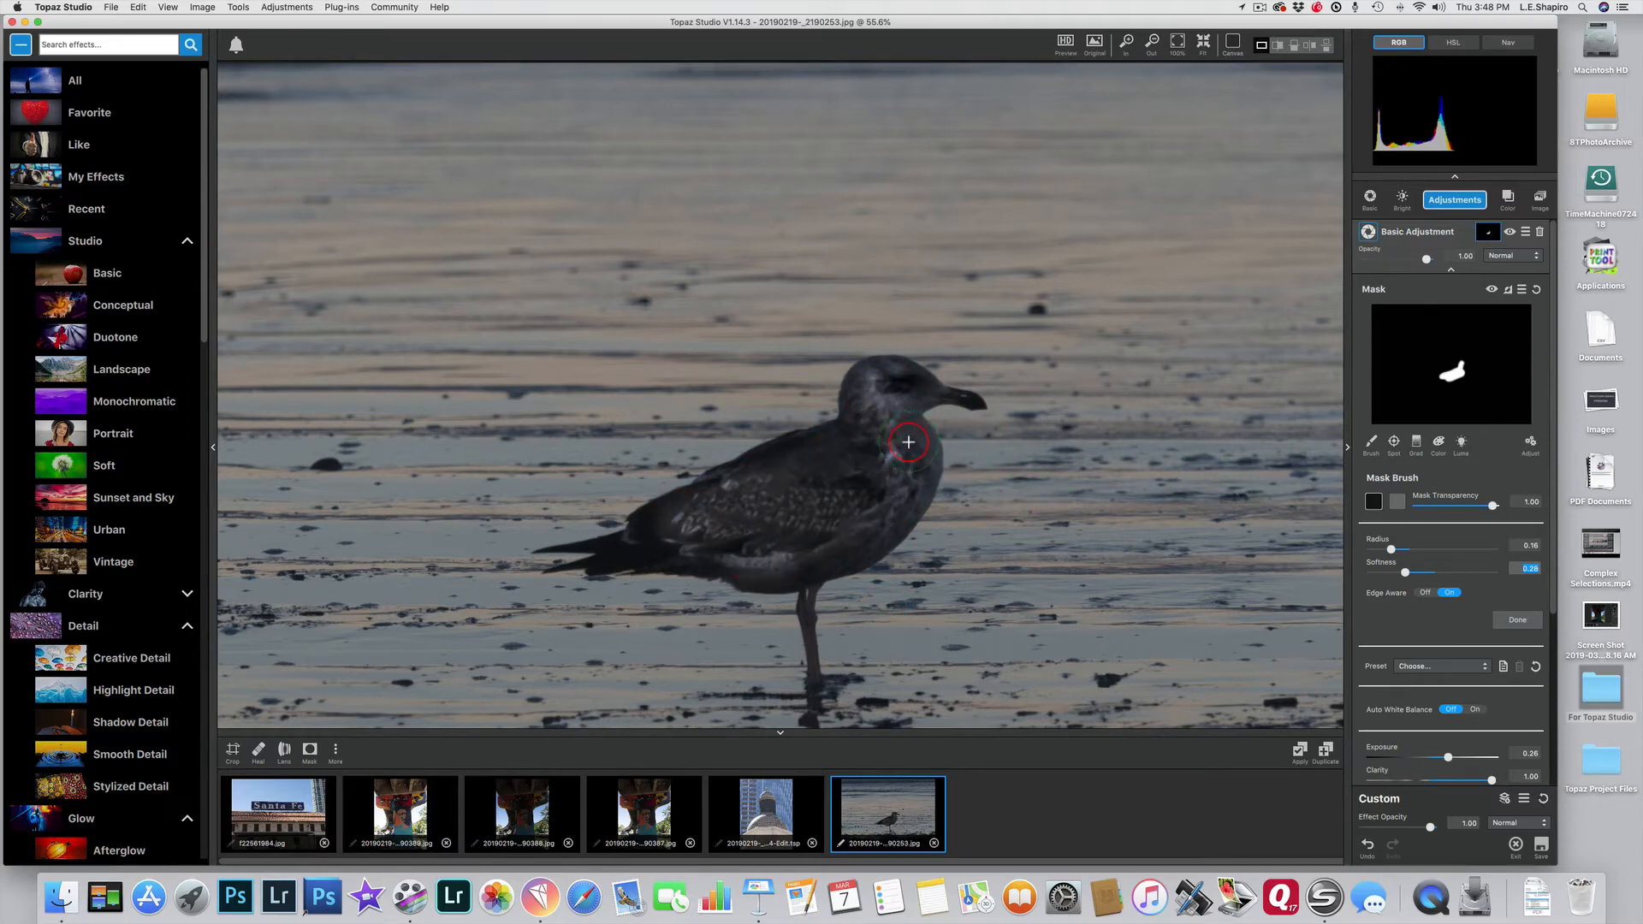
pyautogui.moveTo(909, 439)
pyautogui.mouseDown()
pyautogui.moveTo(896, 460)
pyautogui.moveTo(914, 453)
pyautogui.moveTo(914, 481)
pyautogui.moveTo(893, 514)
pyautogui.mouseUp()
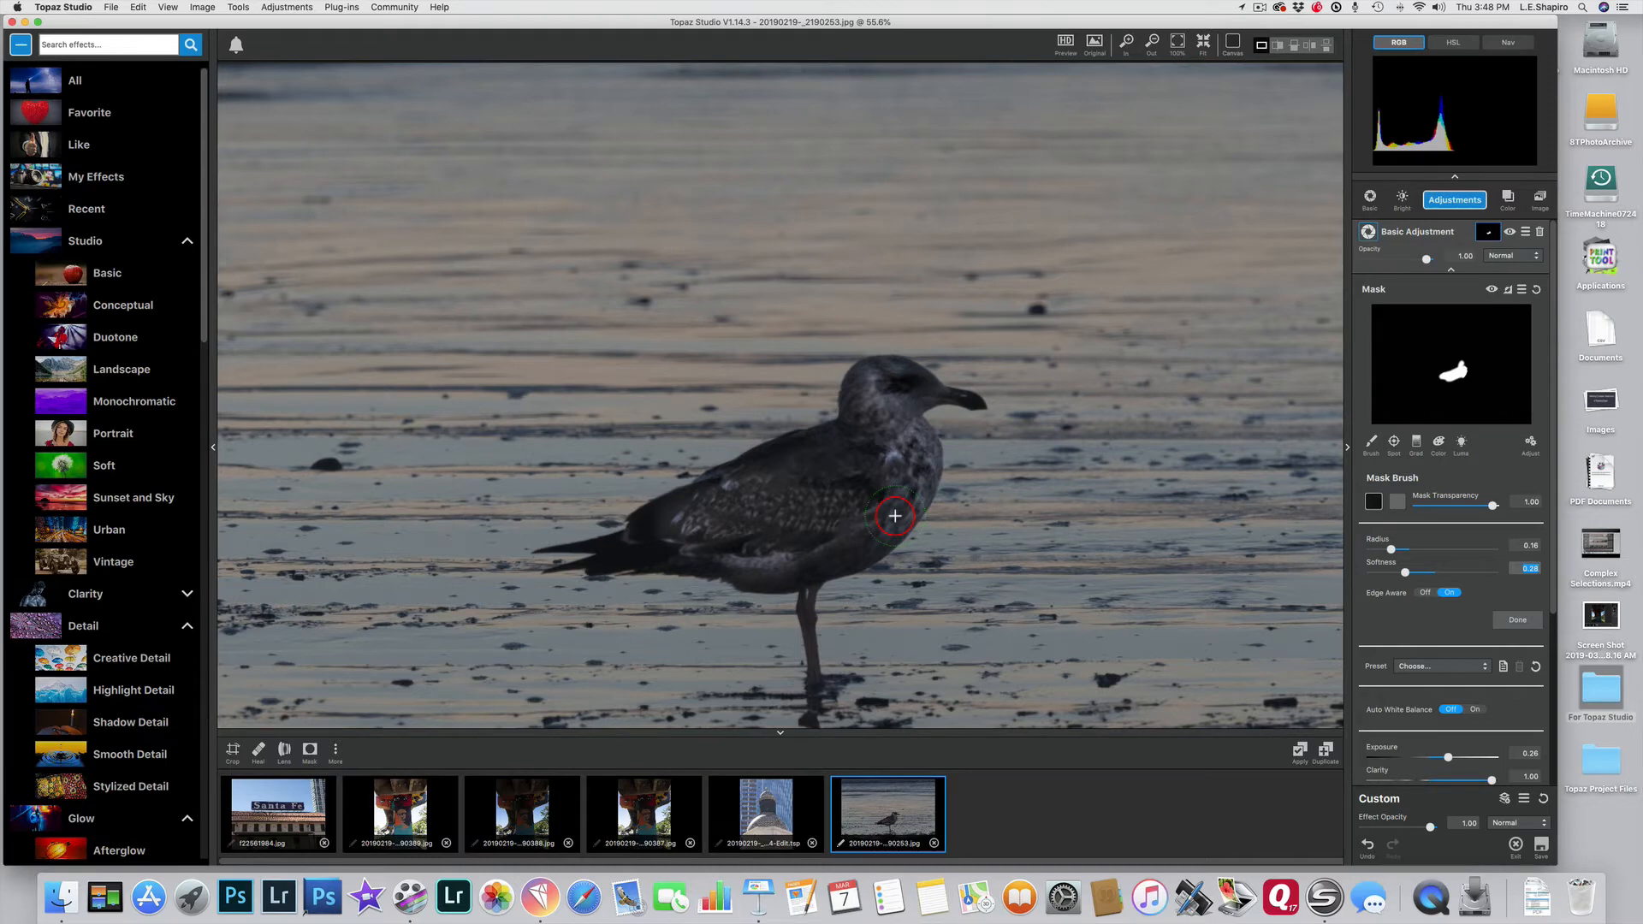
pyautogui.moveTo(894, 516)
pyautogui.mouseDown()
pyautogui.moveTo(877, 537)
pyautogui.moveTo(759, 561)
pyautogui.mouseUp()
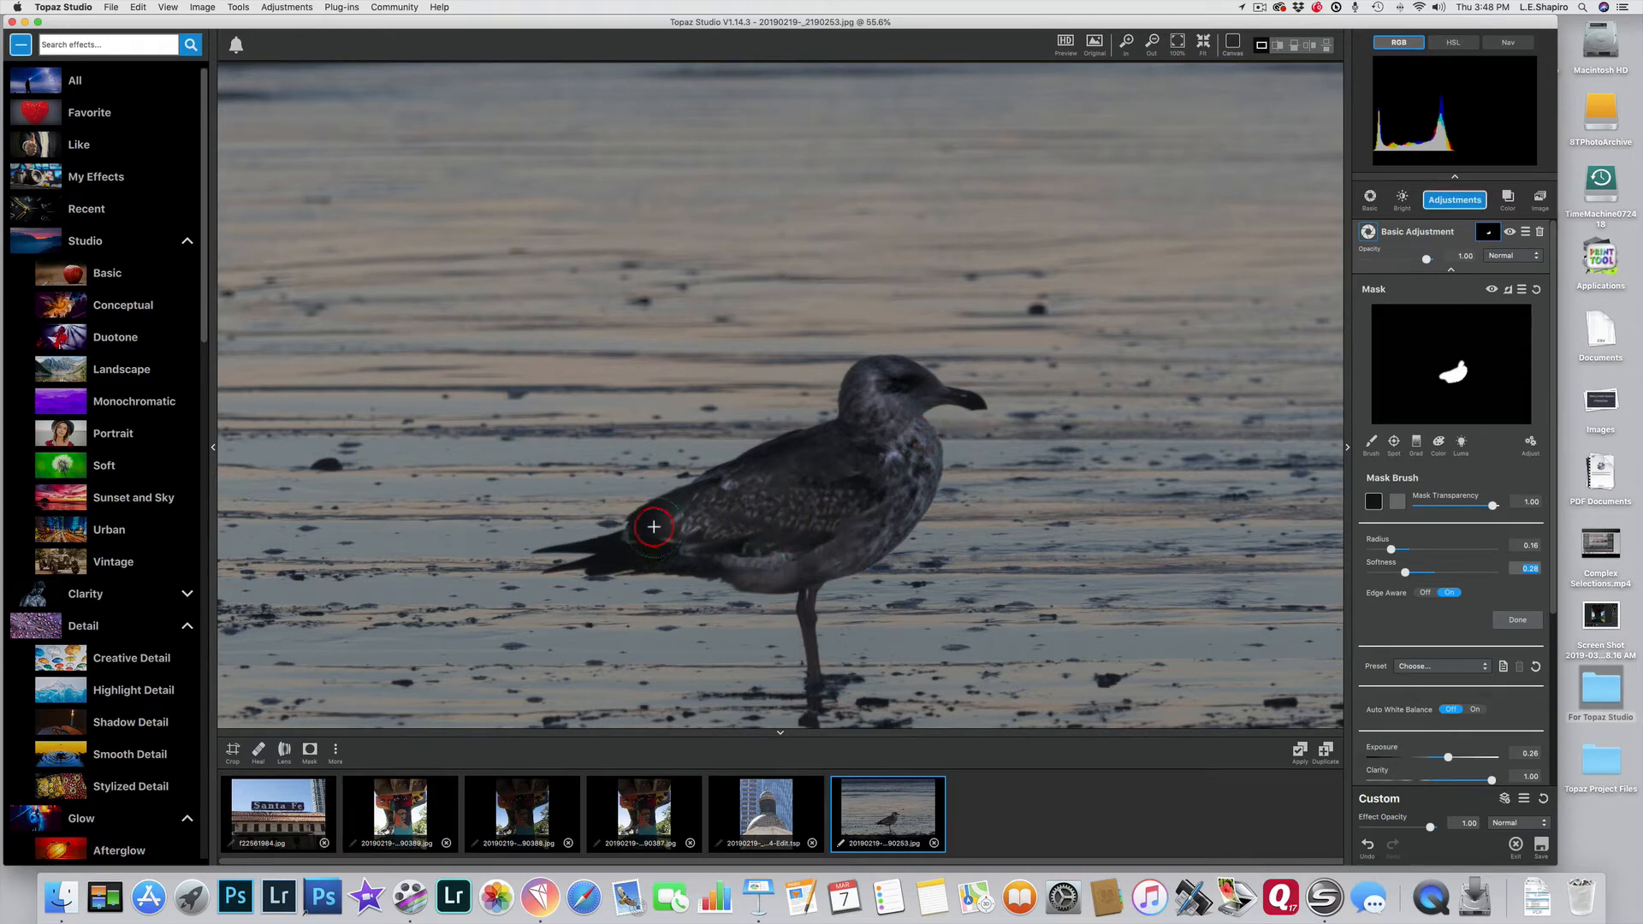
pyautogui.moveTo(654, 527); pyautogui.dragTo(798, 466)
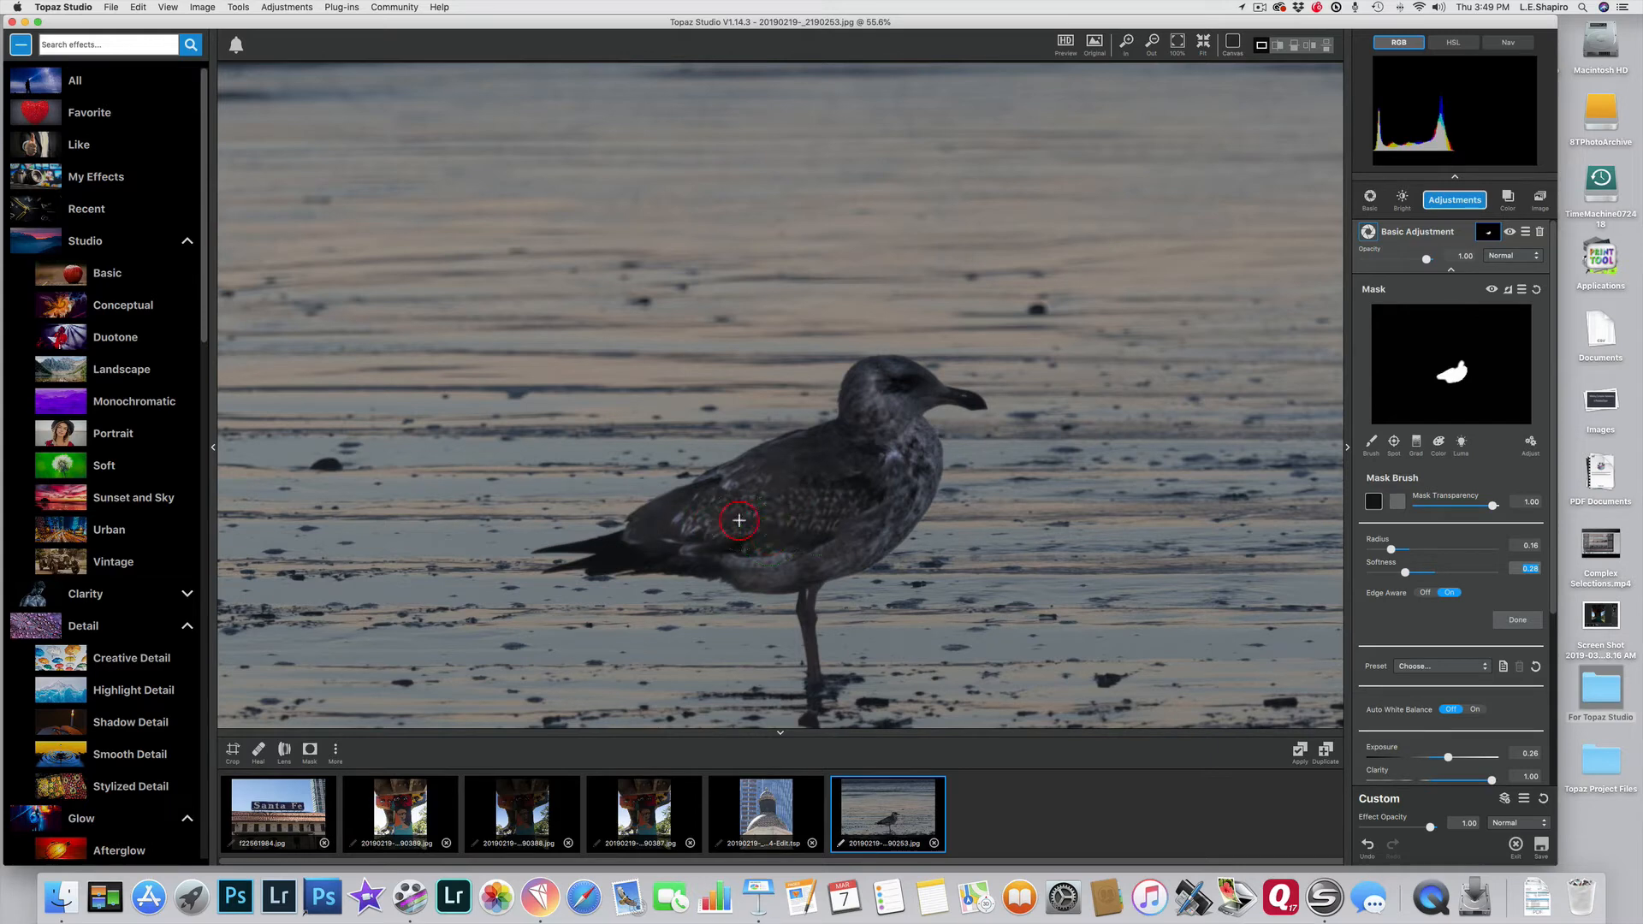
pyautogui.moveTo(858, 409)
pyautogui.mouseDown()
pyautogui.moveTo(871, 384)
pyautogui.moveTo(918, 391)
pyautogui.moveTo(874, 436)
pyautogui.mouseUp()
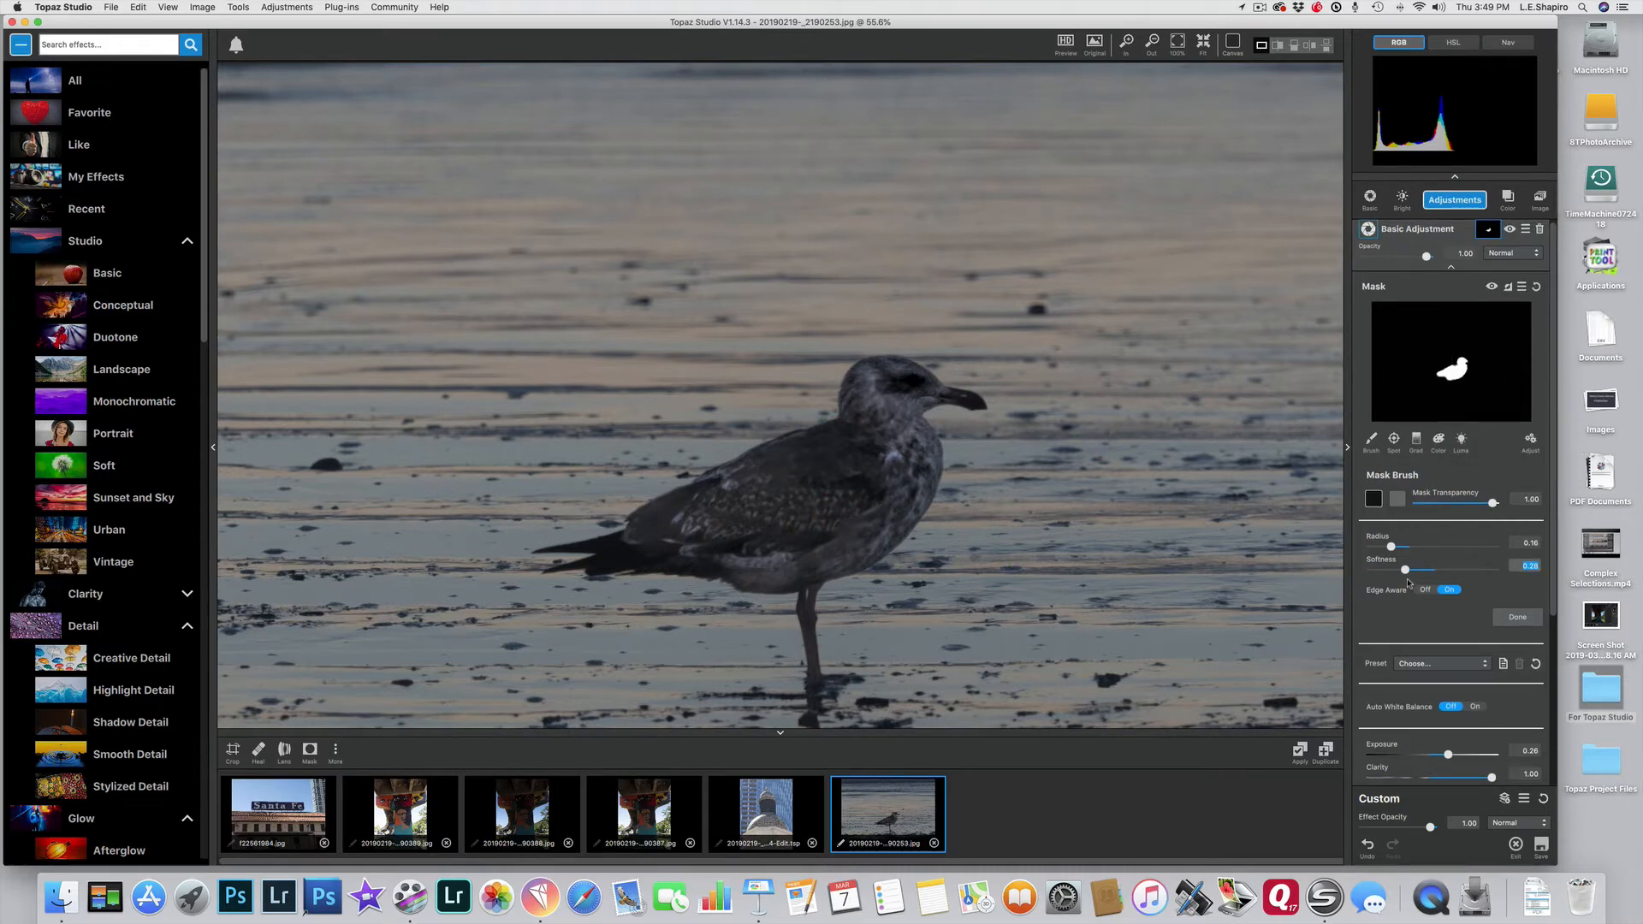
# Reduce the mask brush radius in stages to 0.02 and paint the gull's beak into the mask
pyautogui.moveTo(1391, 548); pyautogui.dragTo(1379, 547)
pyautogui.moveTo(1378, 548); pyautogui.dragTo(1373, 548)
pyautogui.moveTo(1365, 562); pyautogui.dragTo(1367, 561)
pyautogui.moveTo(1154, 43)
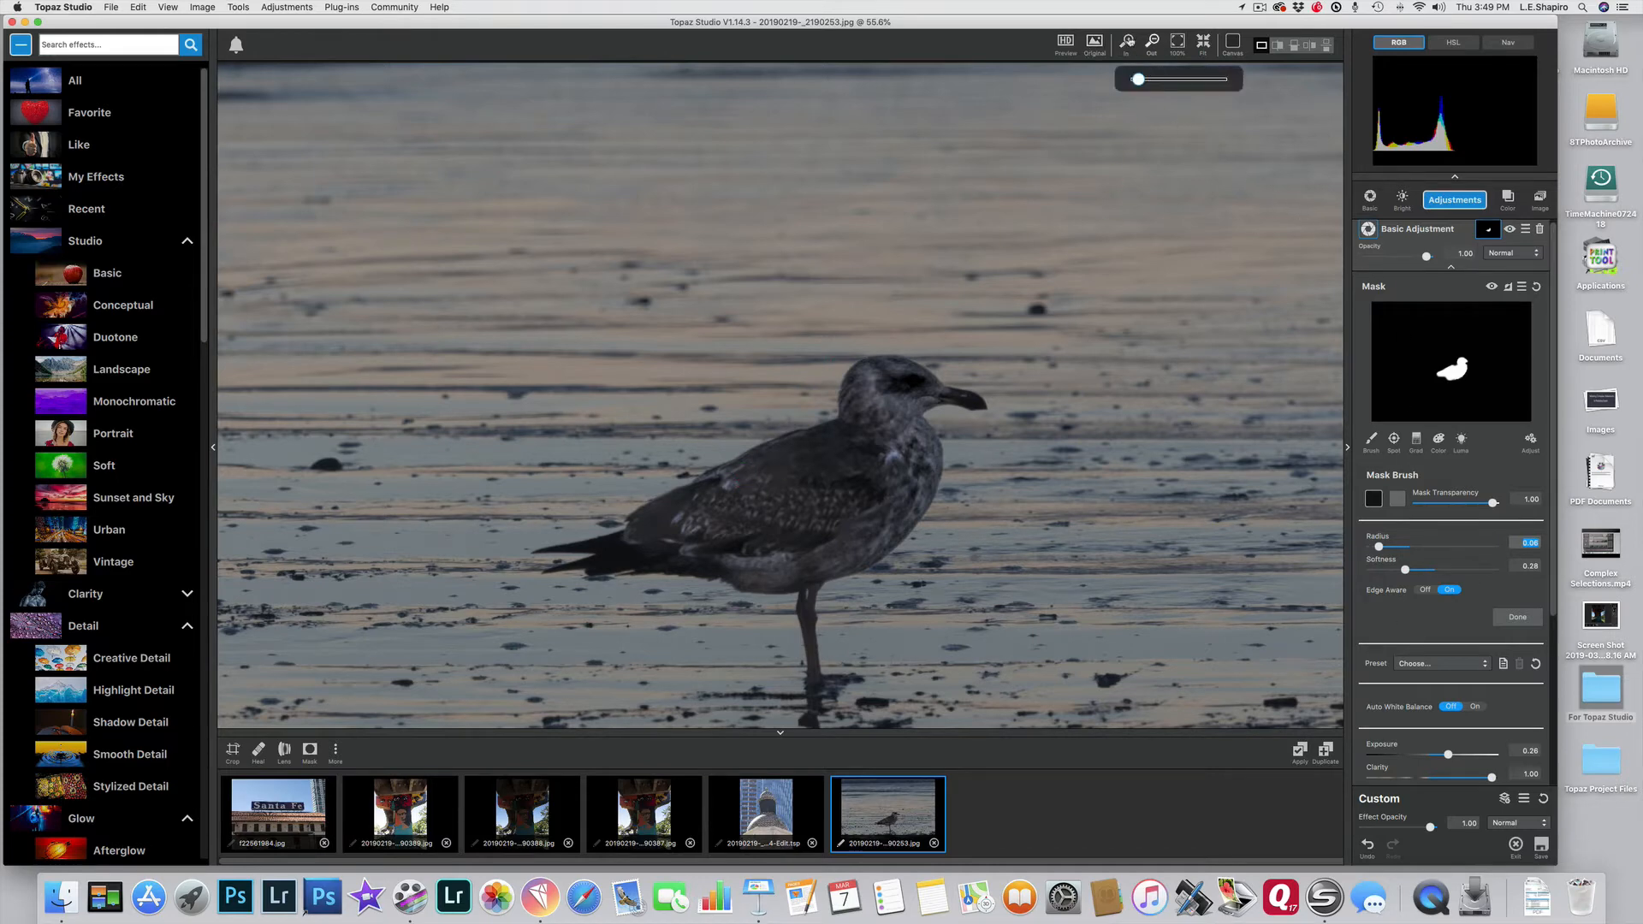
pyautogui.click(1127, 41)
pyautogui.click(1127, 41)
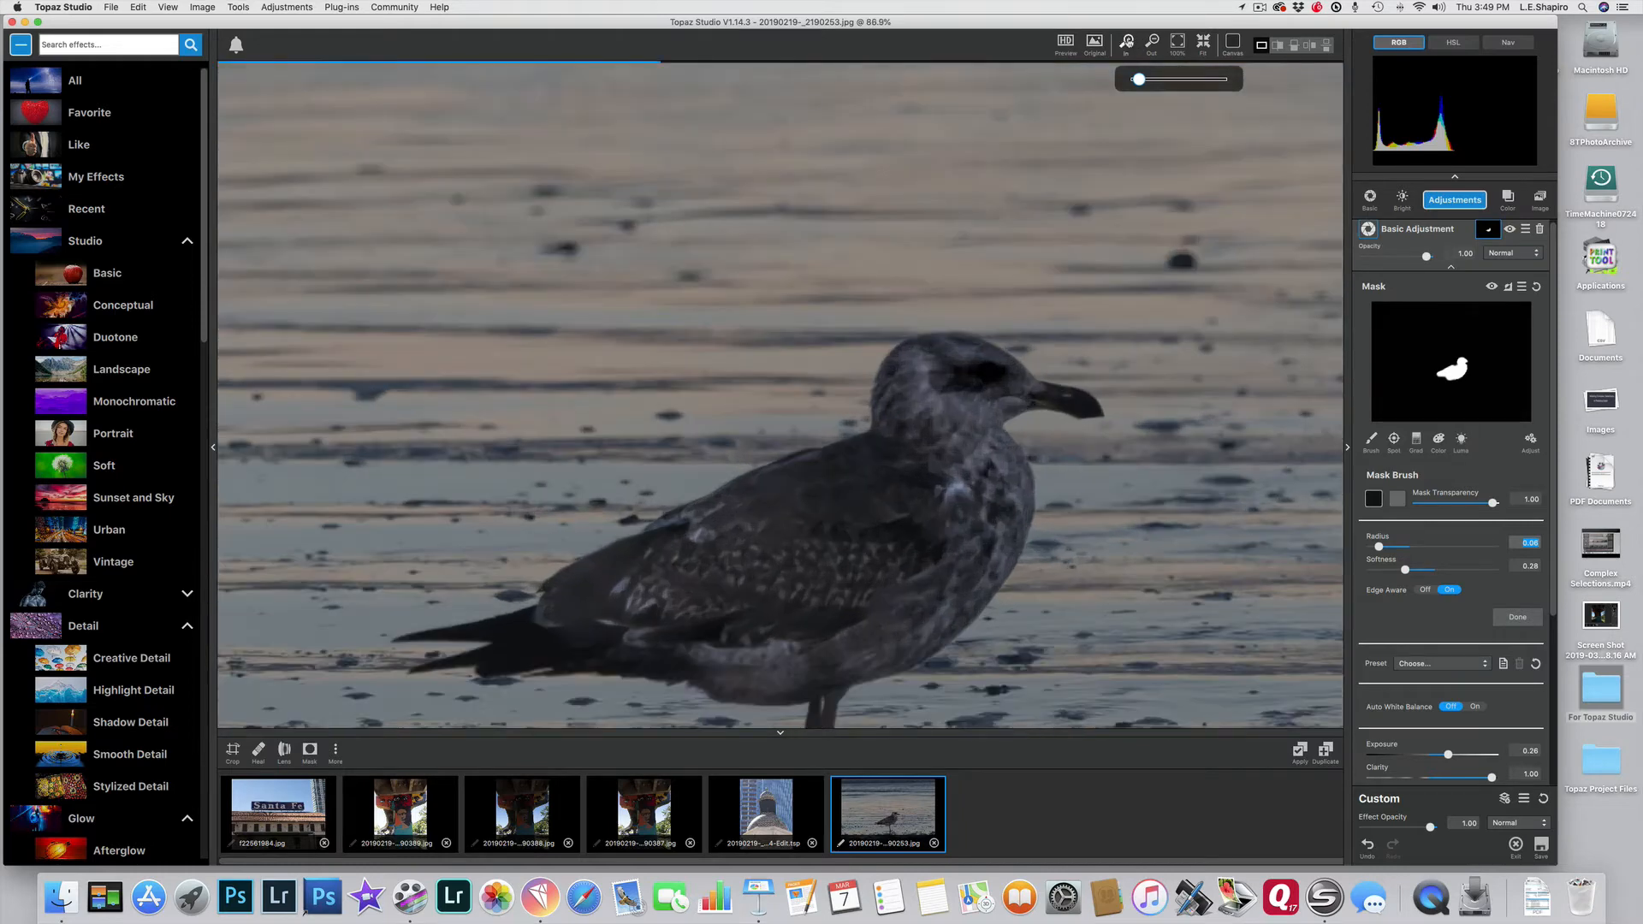
pyautogui.click(1127, 41)
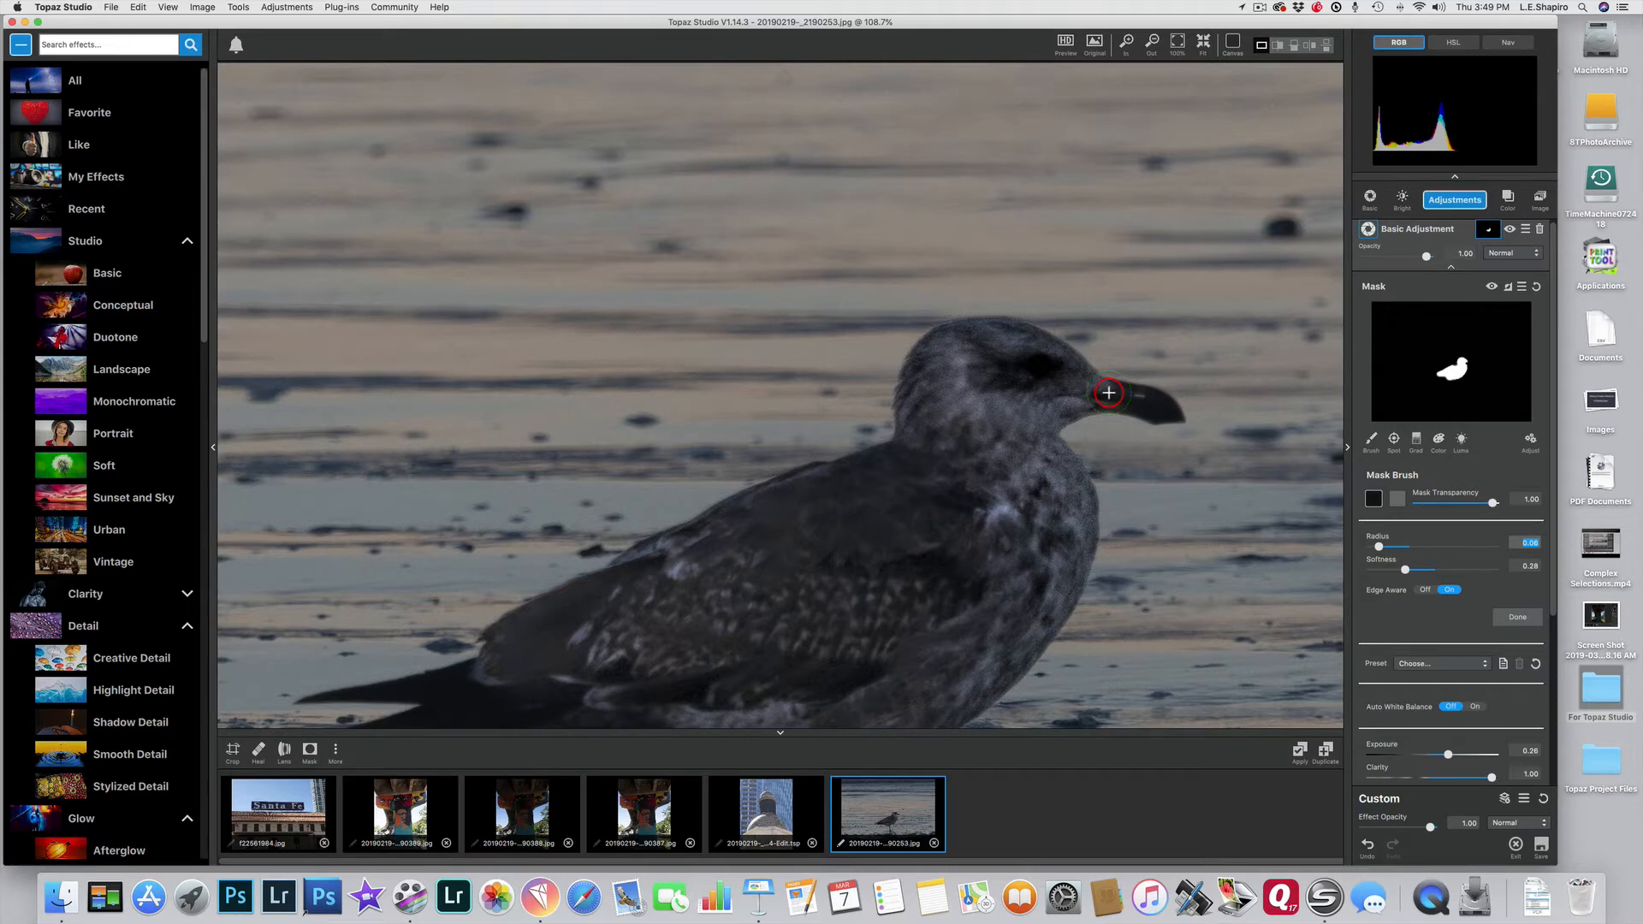
pyautogui.moveTo(1109, 393); pyautogui.dragTo(1158, 408)
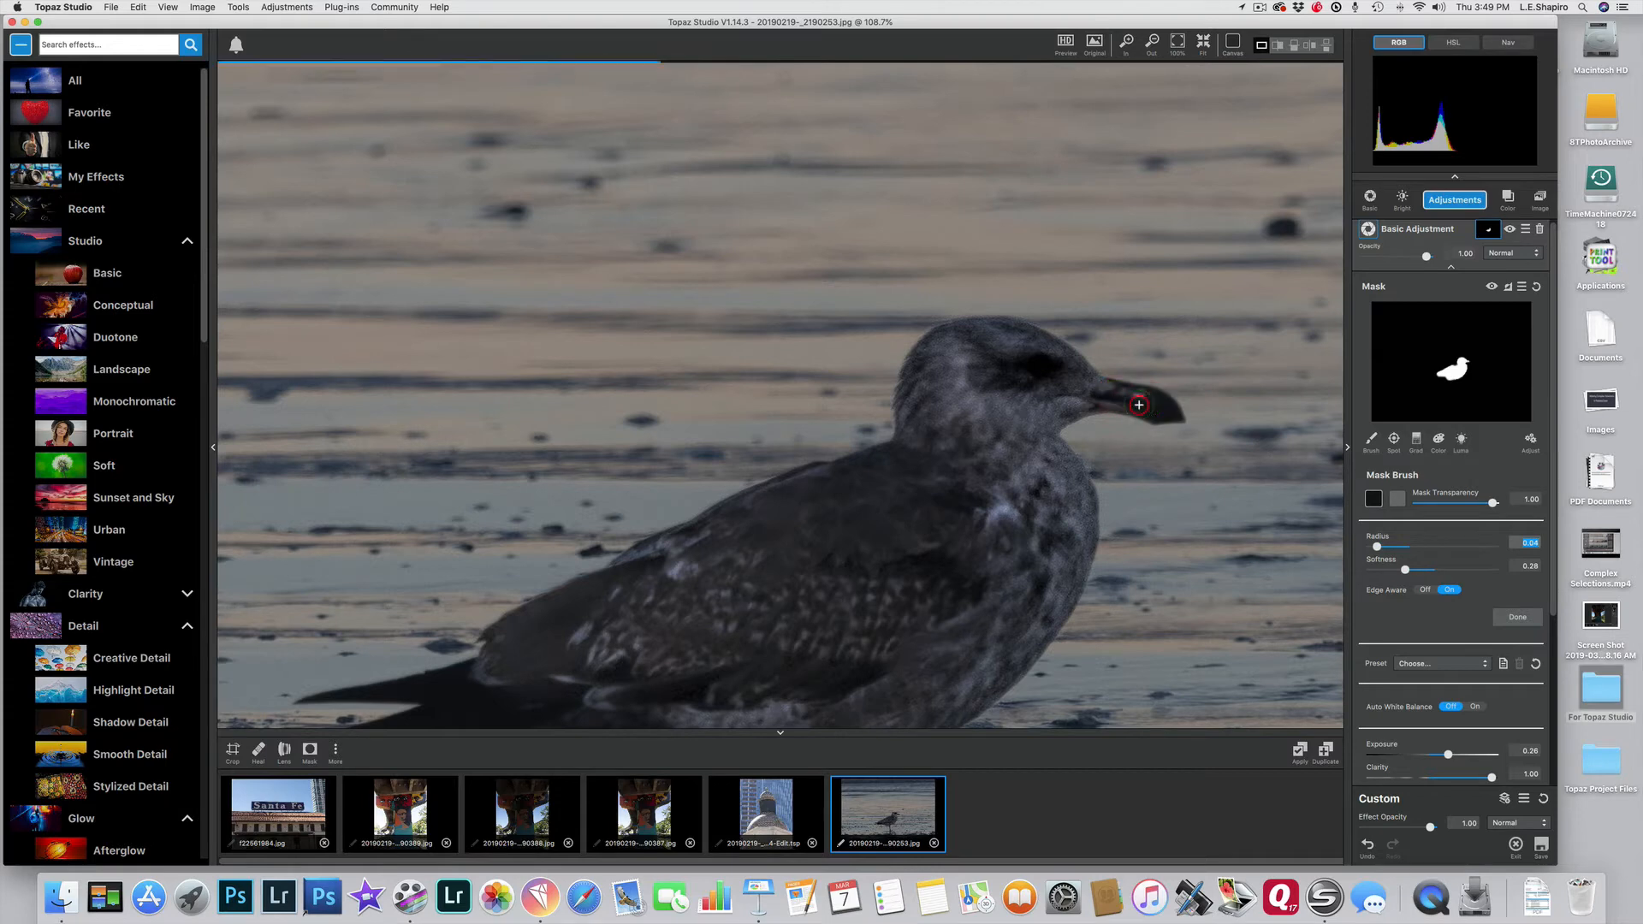
pyautogui.press('[')
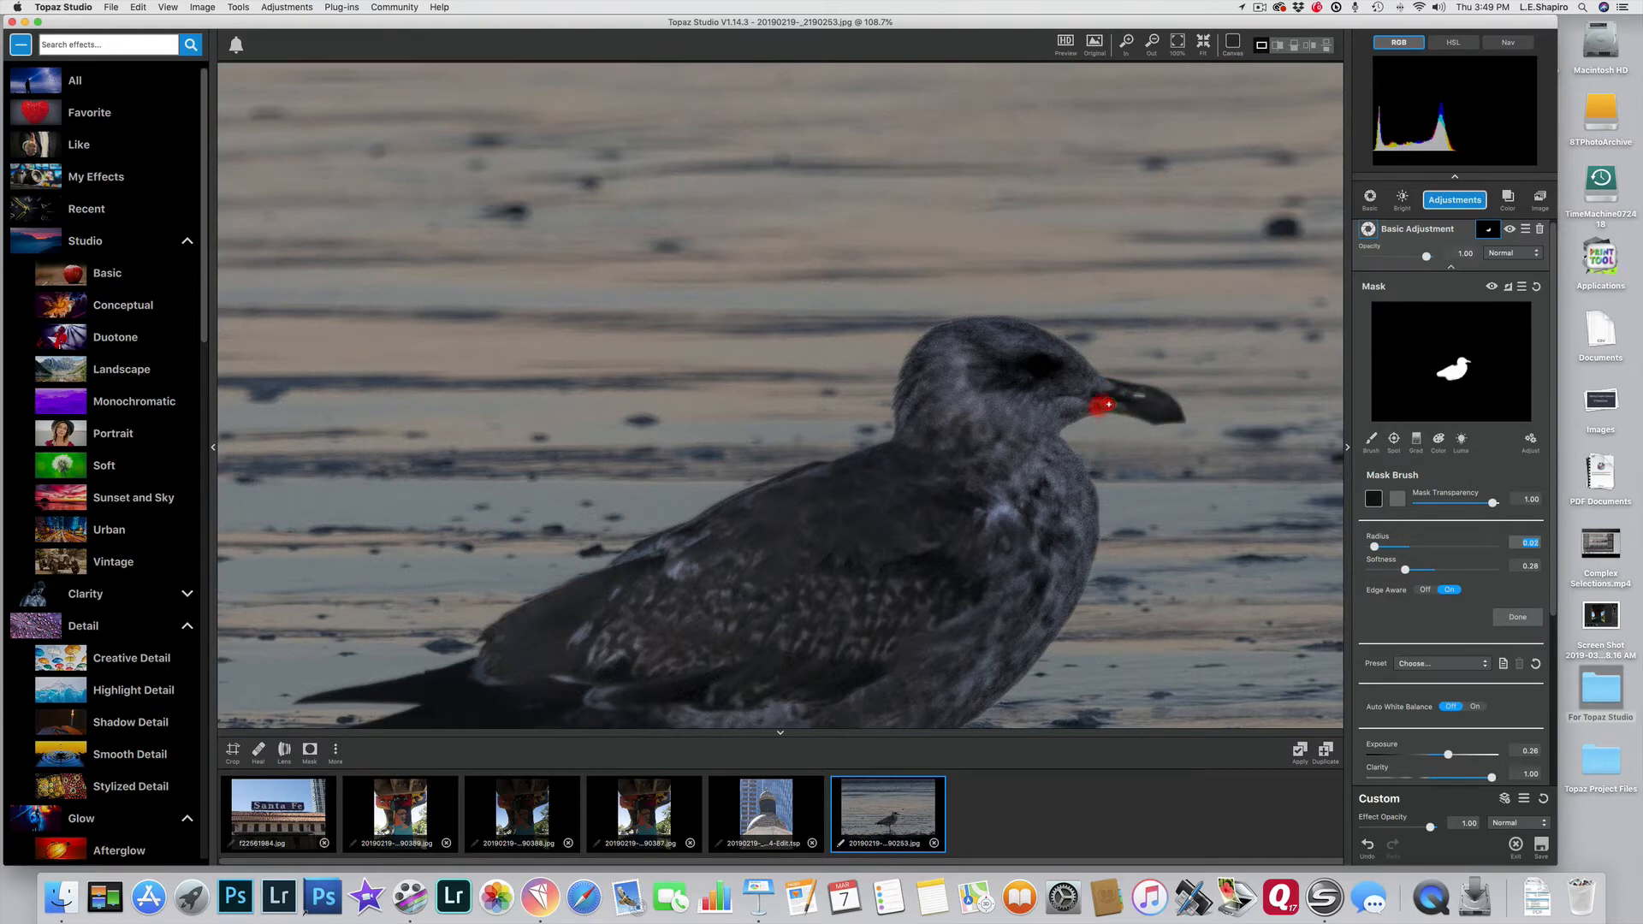
pyautogui.moveTo(1108, 403)
pyautogui.mouseDown()
pyautogui.moveTo(1171, 418)
pyautogui.moveTo(1101, 391)
pyautogui.moveTo(1139, 395)
pyautogui.mouseUp()
pyautogui.click(1337, 8)
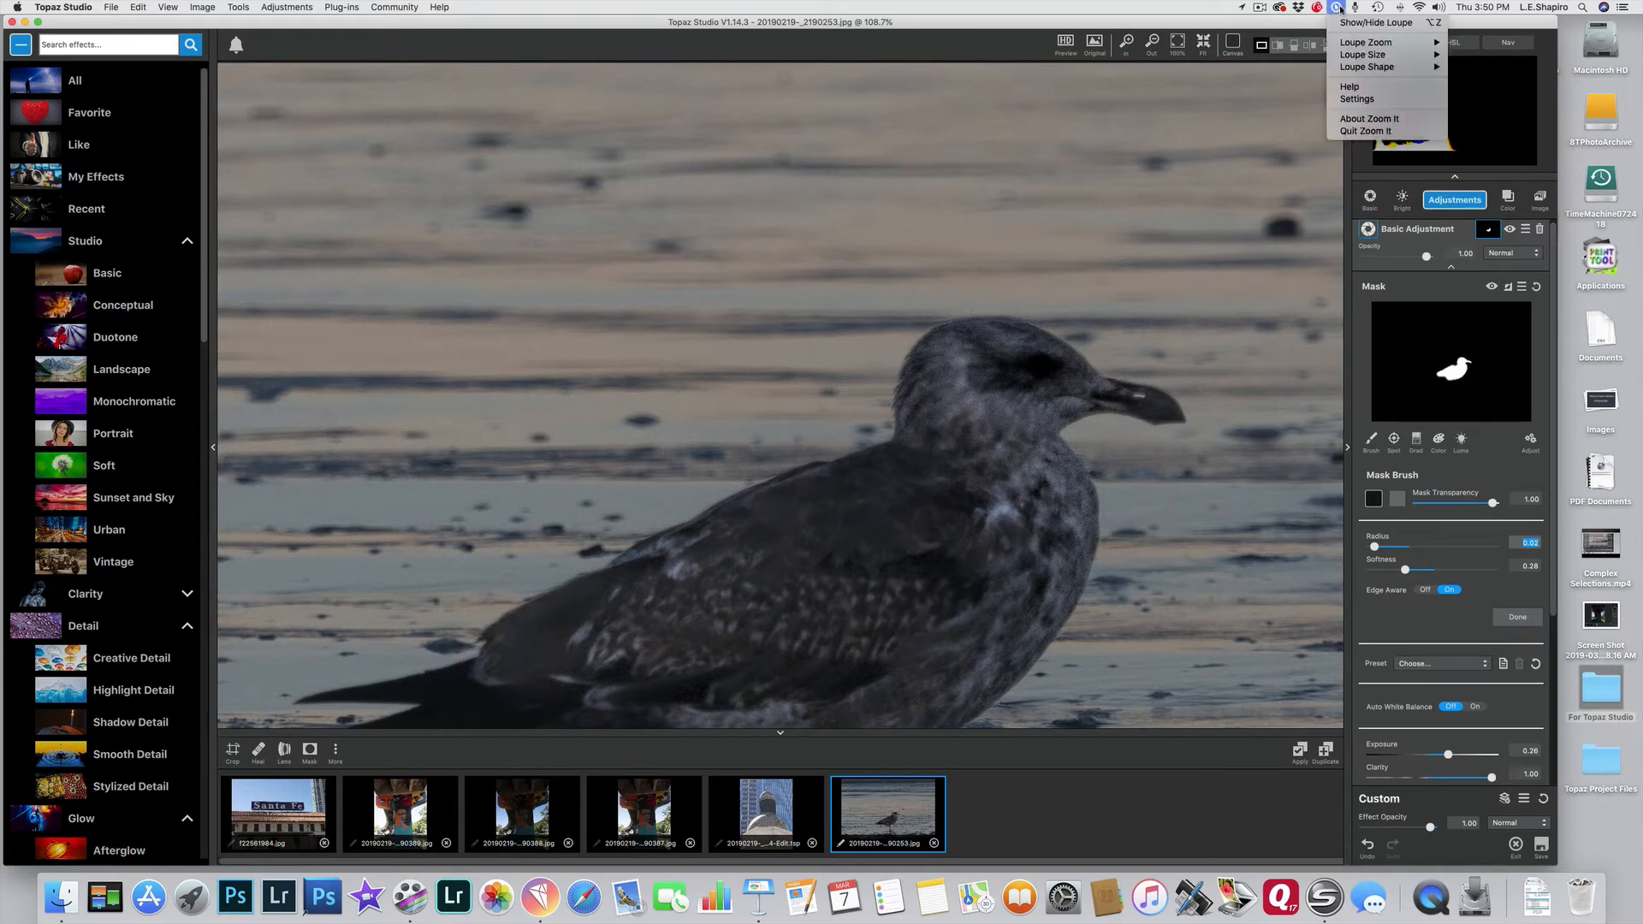
pyautogui.click(1392, 24)
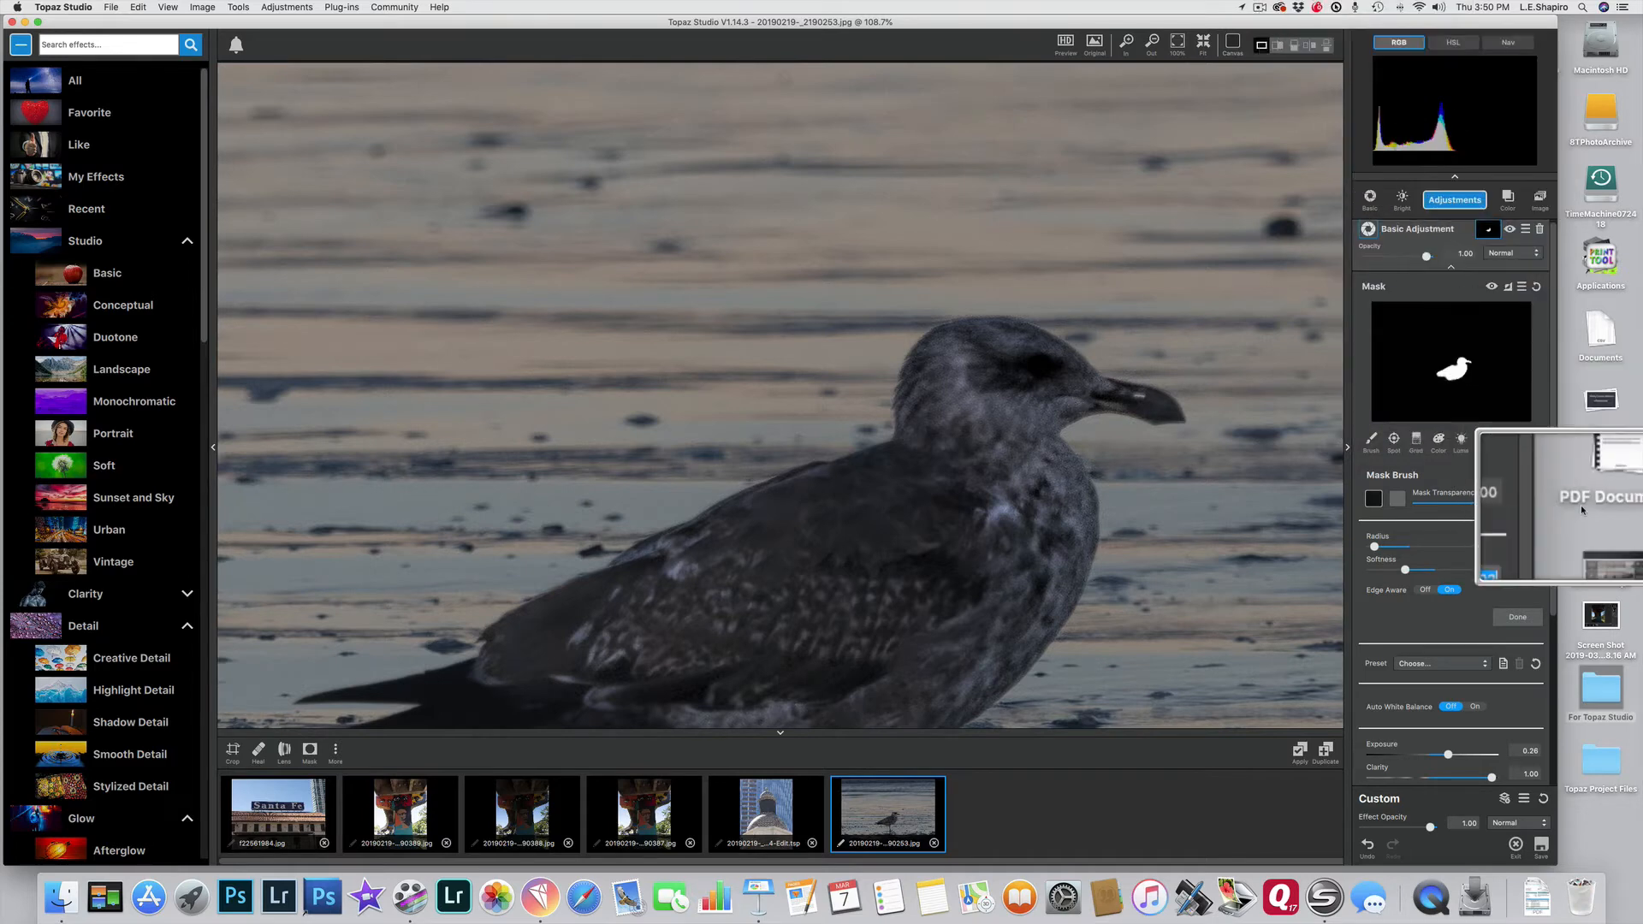
pyautogui.press('Escape')
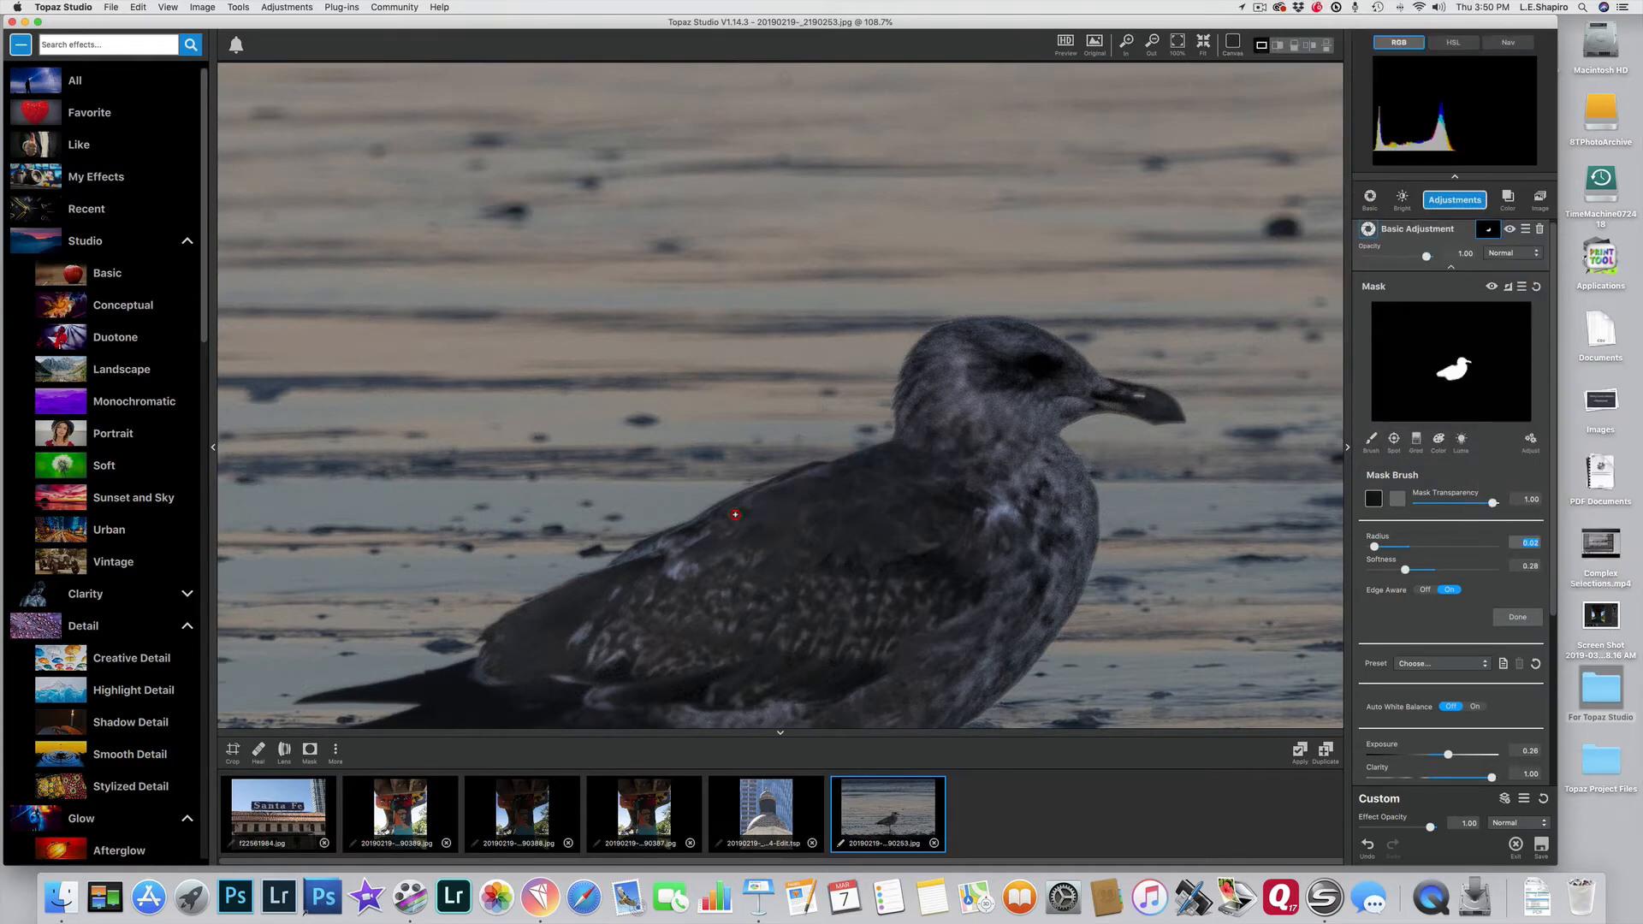
# Enlarge the mask brush radius to 0.08 and paint the gull's lower rear body near the tail into the mask
pyautogui.scroll(-1, 779, 531)
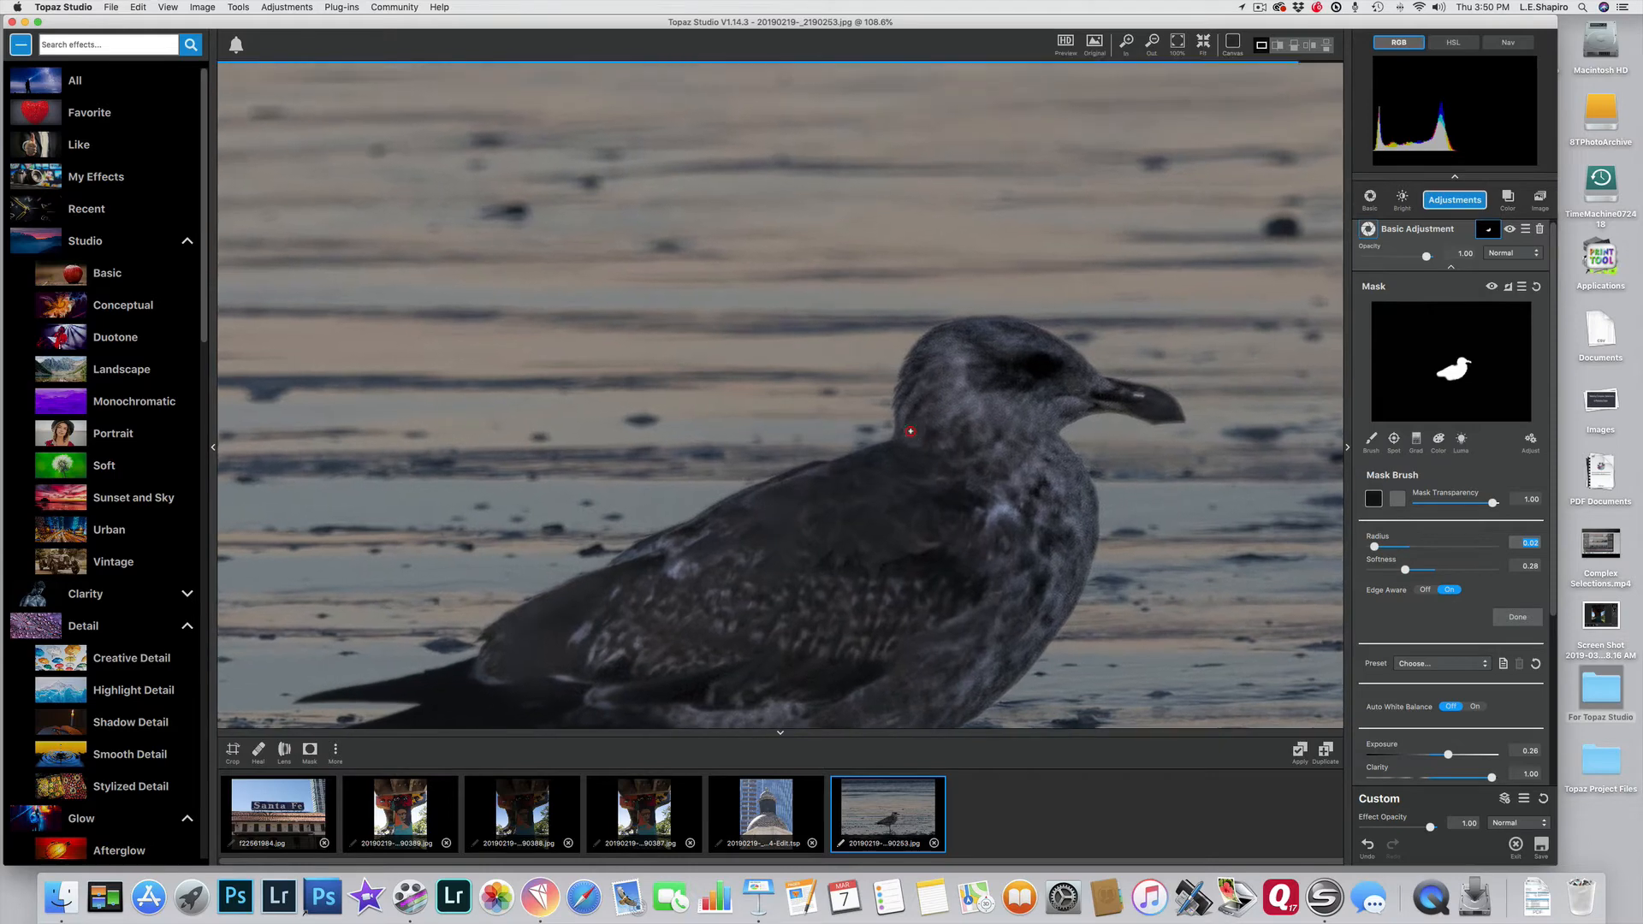
pyautogui.click(1508, 43)
pyautogui.moveTo(1463, 114)
pyautogui.mouseDown()
pyautogui.moveTo(1473, 125)
pyautogui.moveTo(1458, 127)
pyautogui.mouseUp()
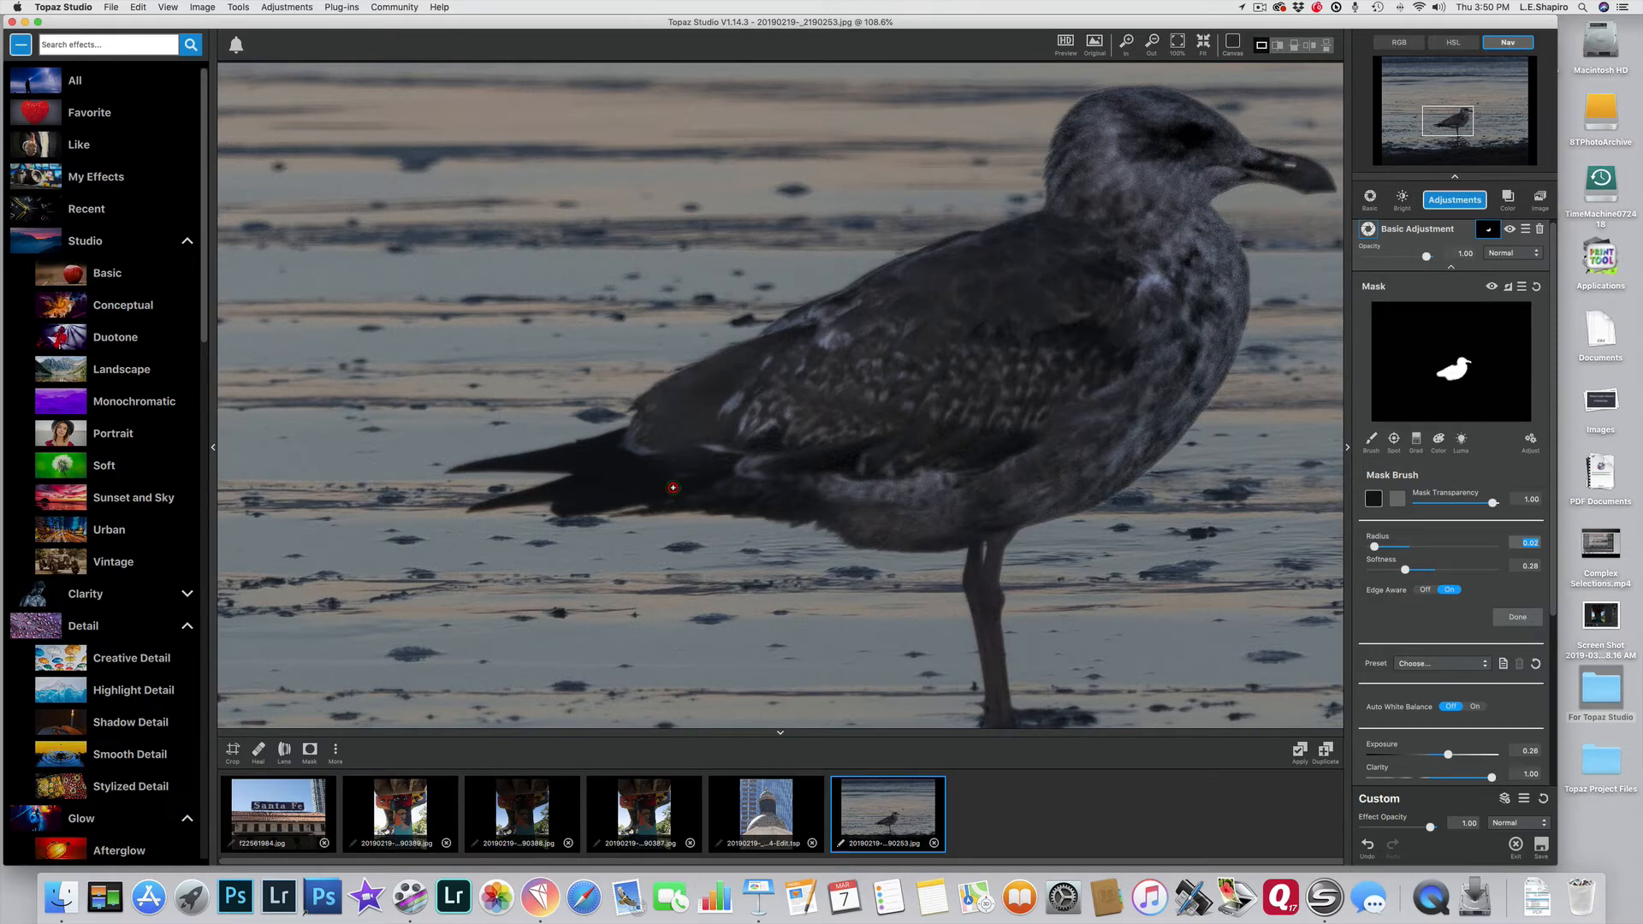
pyautogui.press(']')
pyautogui.press(']')
pyautogui.press(']')
pyautogui.press(']')
pyautogui.moveTo(606, 477)
pyautogui.mouseDown()
pyautogui.moveTo(709, 462)
pyautogui.moveTo(630, 481)
pyautogui.moveTo(817, 503)
pyautogui.mouseUp()
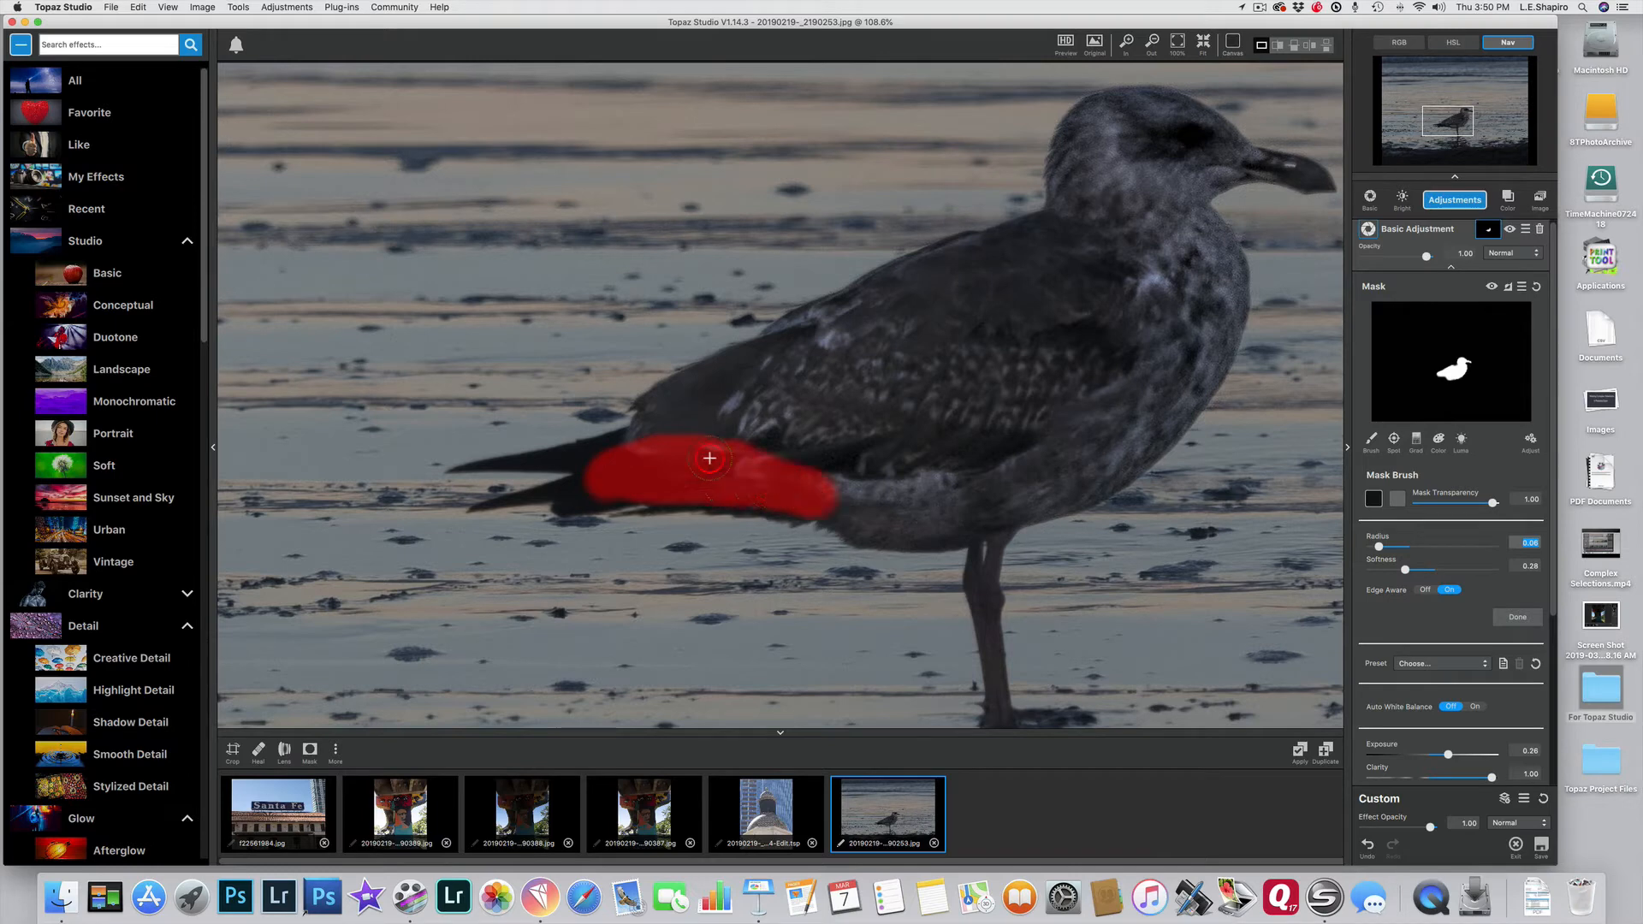
pyautogui.moveTo(709, 458)
pyautogui.mouseDown()
pyautogui.moveTo(809, 464)
pyautogui.moveTo(836, 490)
pyautogui.mouseUp()
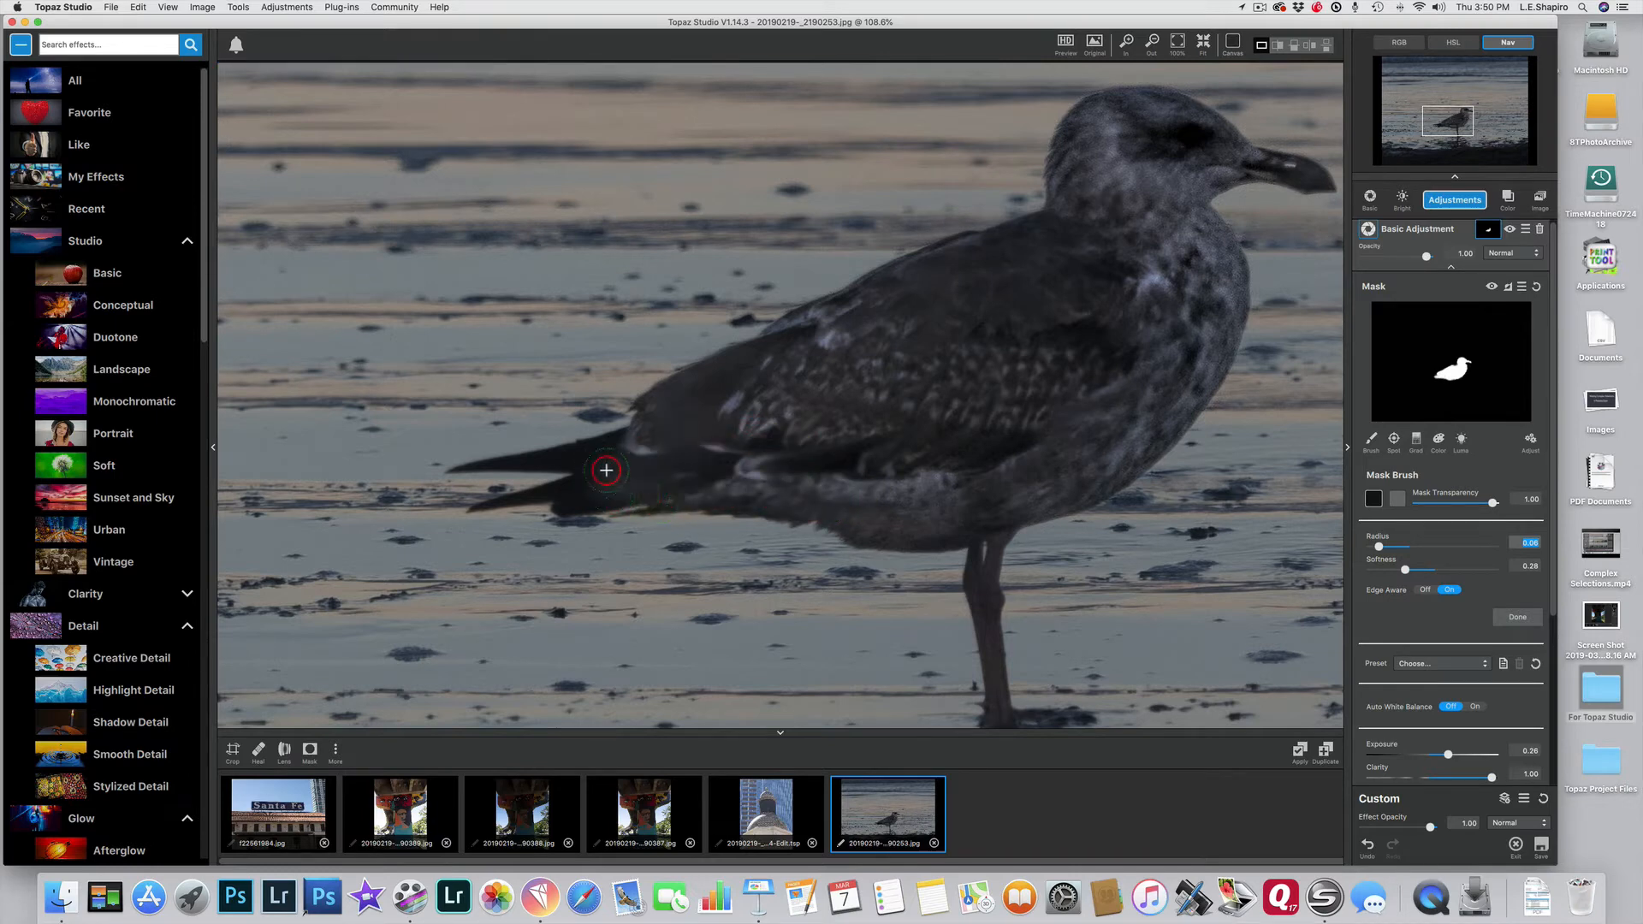
# Reduce the mask brush radius to 0.03 and paint the gull's tail feathers and lower rear edge into the mask
pyautogui.press('[')
pyautogui.press('[')
pyautogui.press('[')
pyautogui.press('[')
pyautogui.moveTo(457, 469)
pyautogui.mouseDown()
pyautogui.moveTo(569, 468)
pyautogui.moveTo(637, 434)
pyautogui.moveTo(514, 463)
pyautogui.moveTo(624, 435)
pyautogui.mouseUp()
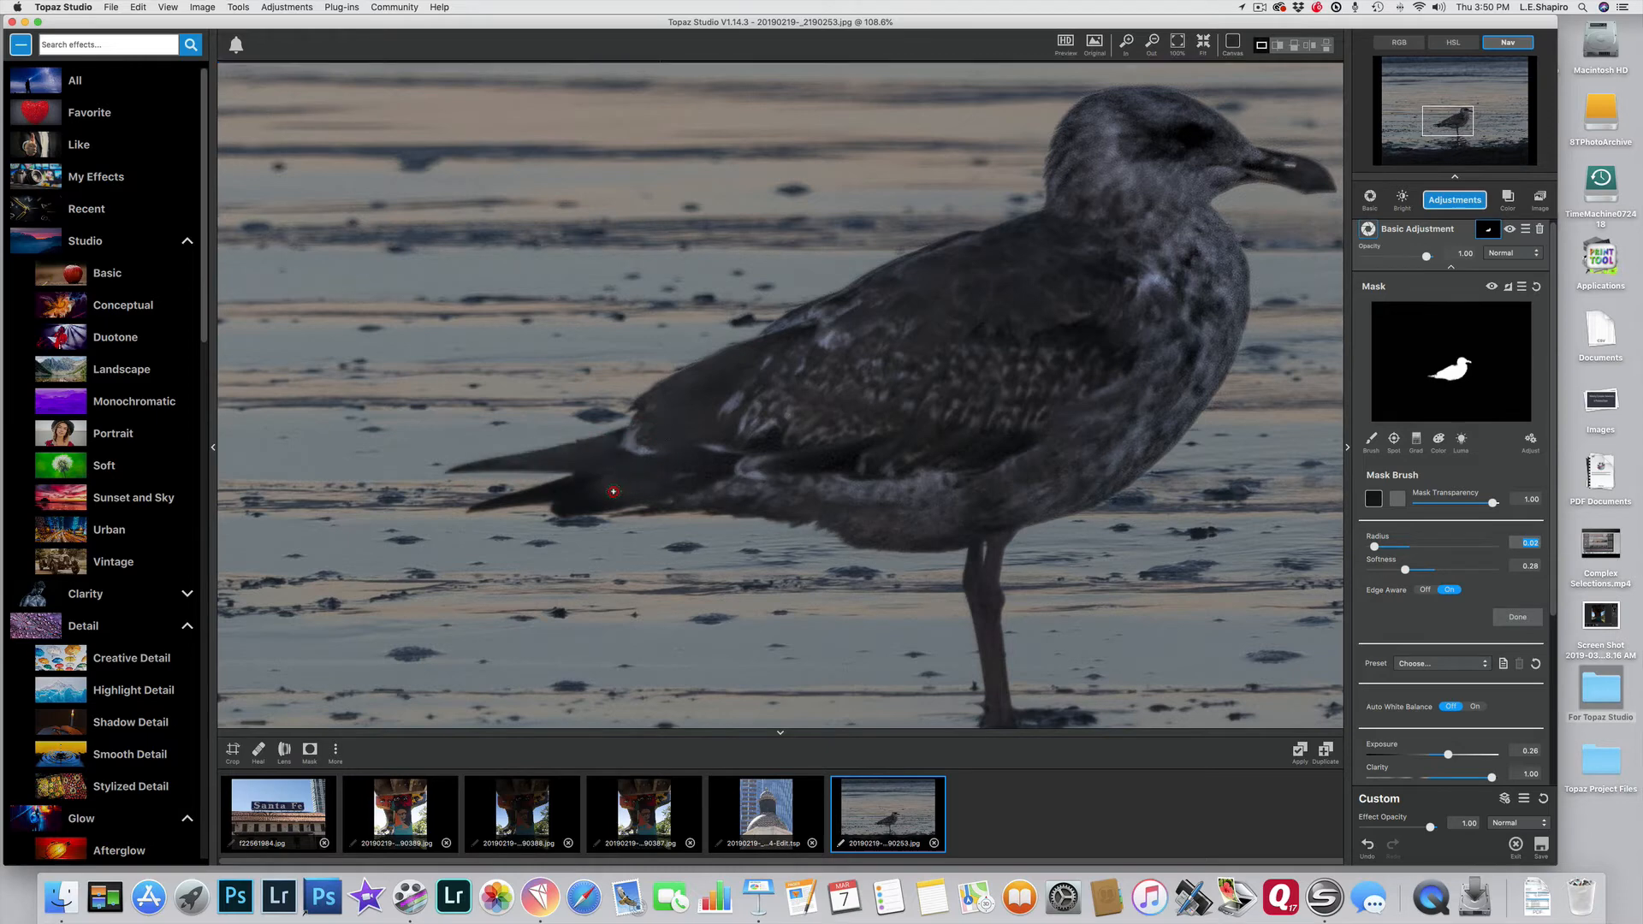
pyautogui.moveTo(542, 495); pyautogui.dragTo(642, 462)
pyautogui.moveTo(562, 499)
pyautogui.mouseDown()
pyautogui.moveTo(644, 498)
pyautogui.moveTo(600, 494)
pyautogui.moveTo(652, 480)
pyautogui.moveTo(638, 475)
pyautogui.moveTo(869, 541)
pyautogui.moveTo(852, 544)
pyautogui.mouseUp()
pyautogui.moveTo(760, 506); pyautogui.dragTo(734, 519)
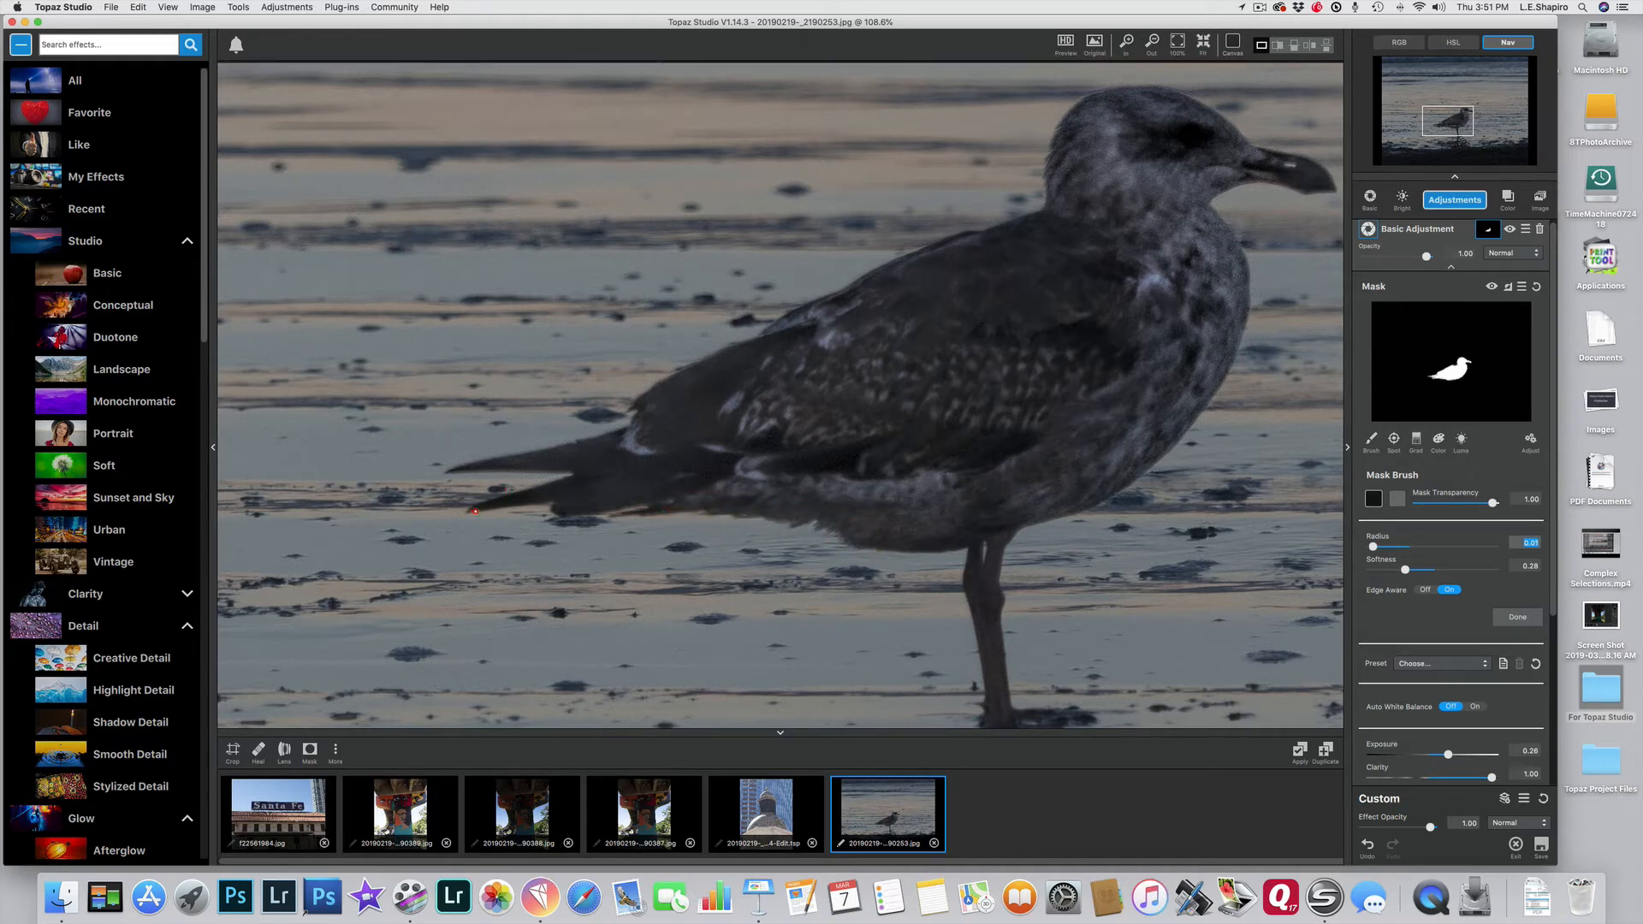
# Paint the thin tips of the gull's upper and lower tail feathers into the mask with brush radius 0.01
pyautogui.moveTo(474, 511); pyautogui.dragTo(570, 489)
pyautogui.moveTo(447, 471); pyautogui.dragTo(504, 466)
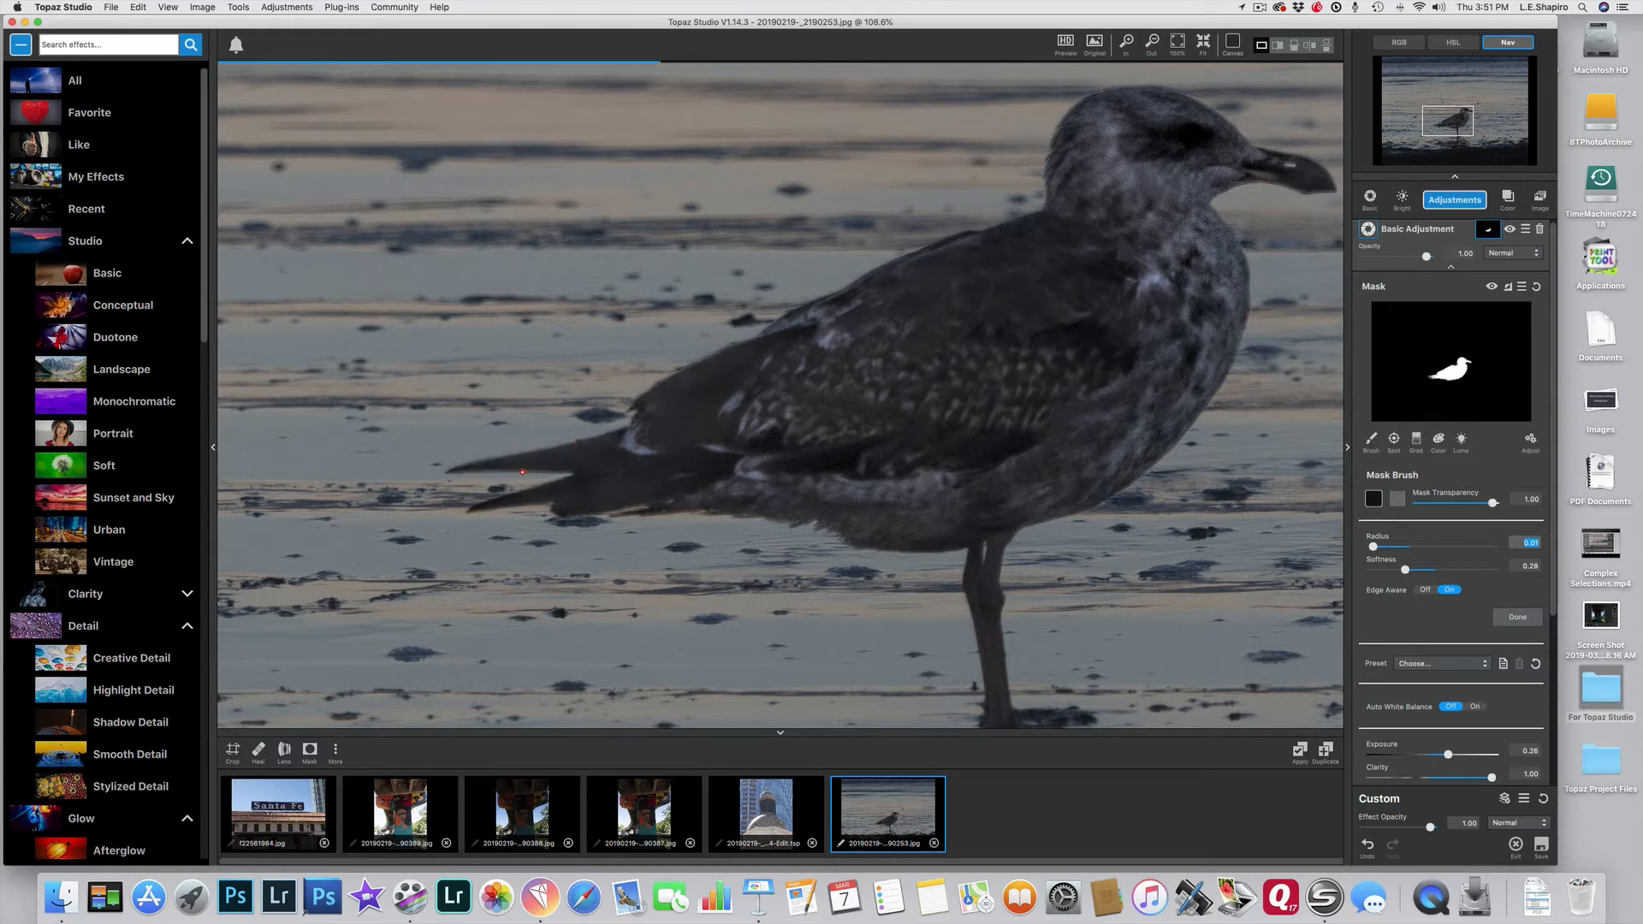
pyautogui.moveTo(470, 473); pyautogui.dragTo(572, 477)
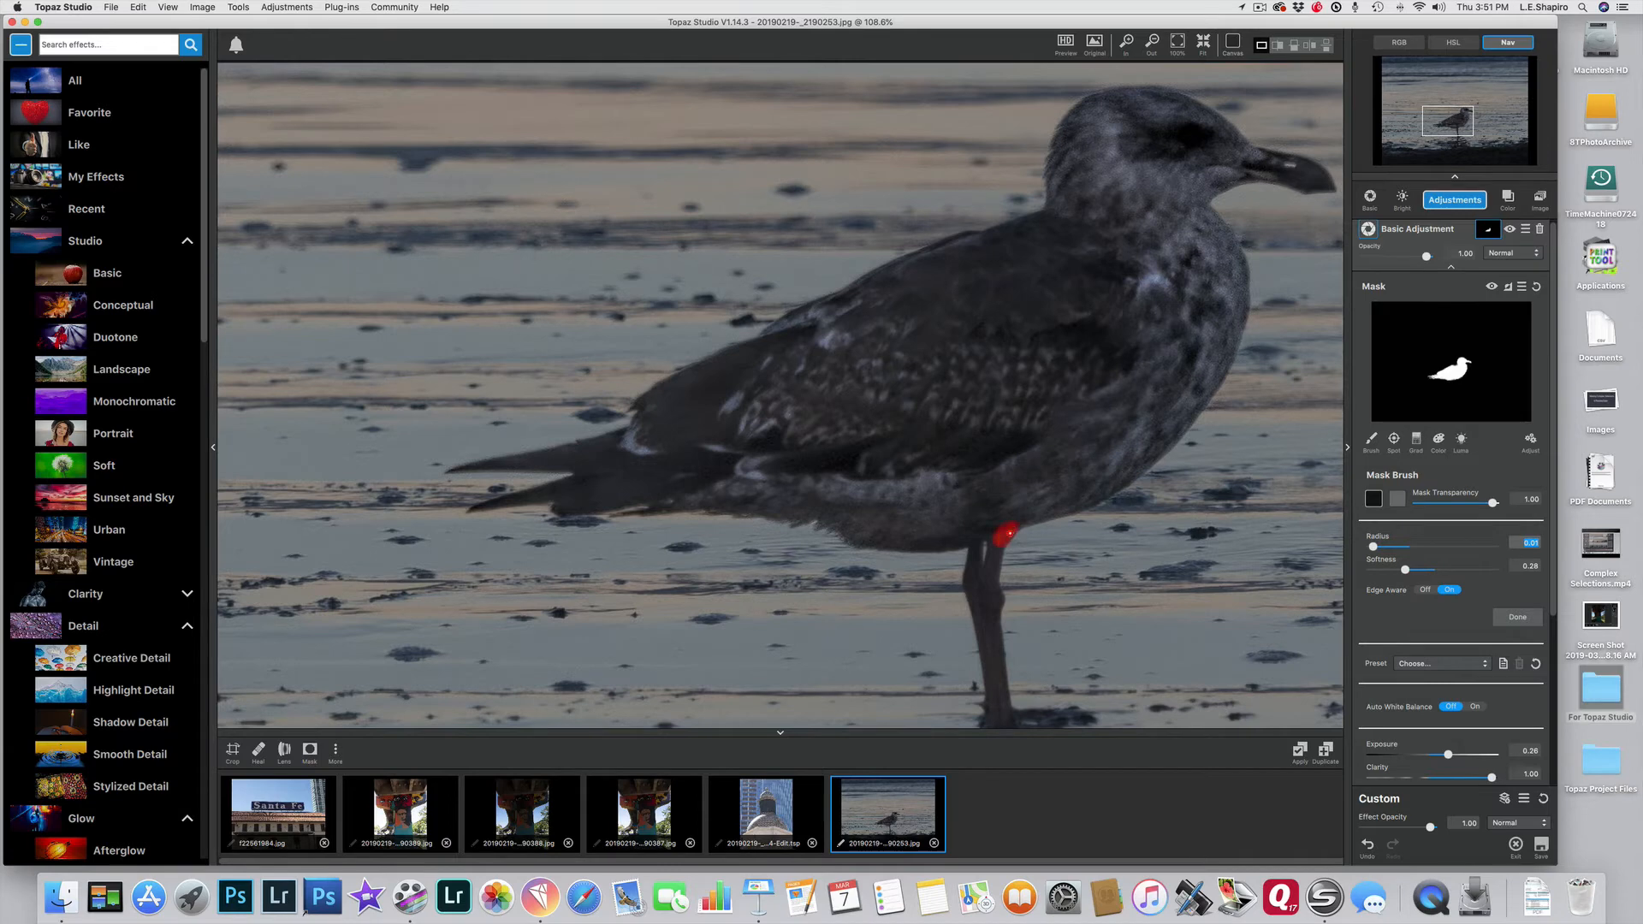
# Paint the gull's leg into the mask with brush radius 0.01, from the belly down to the foot in the water
pyautogui.moveTo(999, 555)
pyautogui.mouseDown()
pyautogui.moveTo(995, 583)
pyautogui.moveTo(997, 532)
pyautogui.moveTo(979, 566)
pyautogui.moveTo(976, 541)
pyautogui.mouseUp()
pyautogui.moveTo(986, 565); pyautogui.dragTo(991, 598)
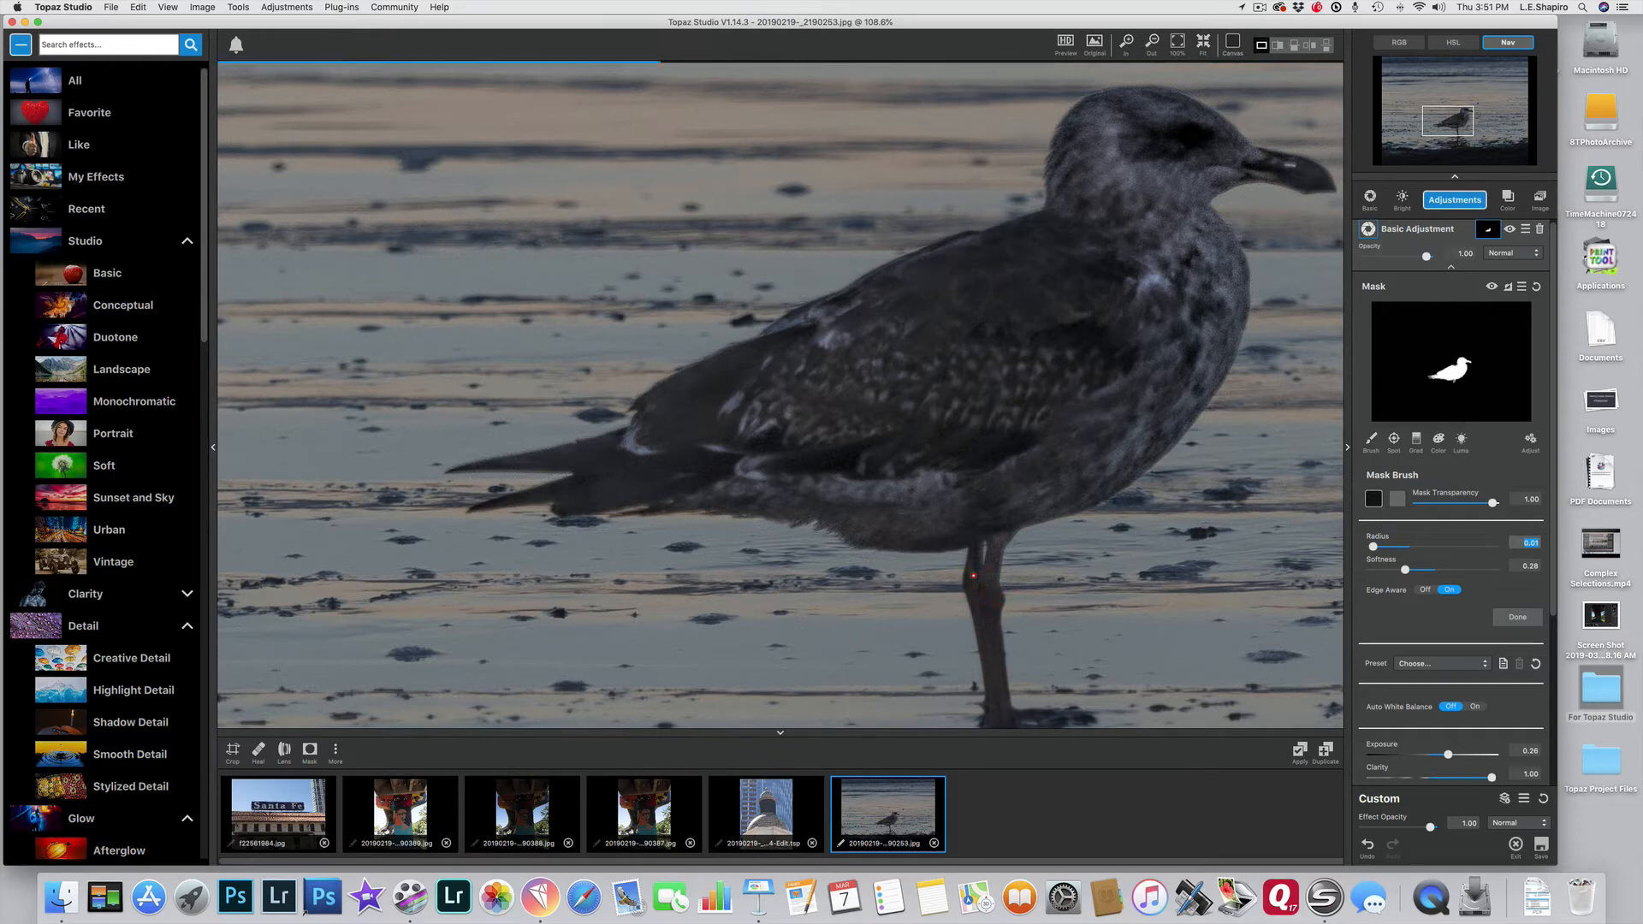
pyautogui.moveTo(968, 583)
pyautogui.mouseDown()
pyautogui.moveTo(976, 601)
pyautogui.moveTo(984, 591)
pyautogui.mouseUp()
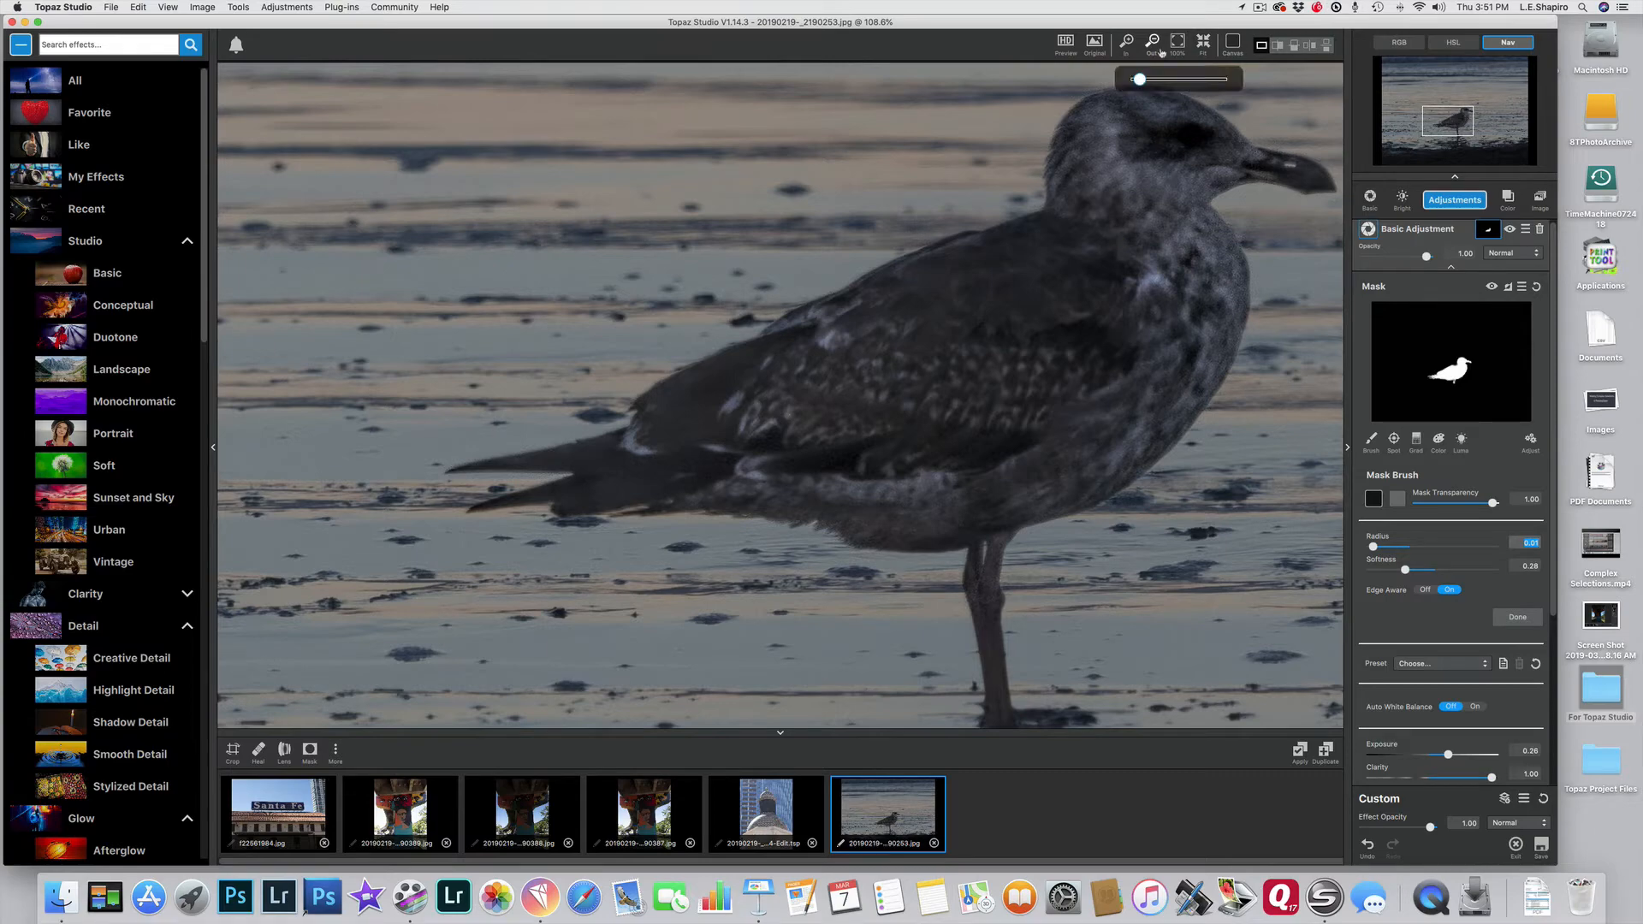
pyautogui.click(1126, 43)
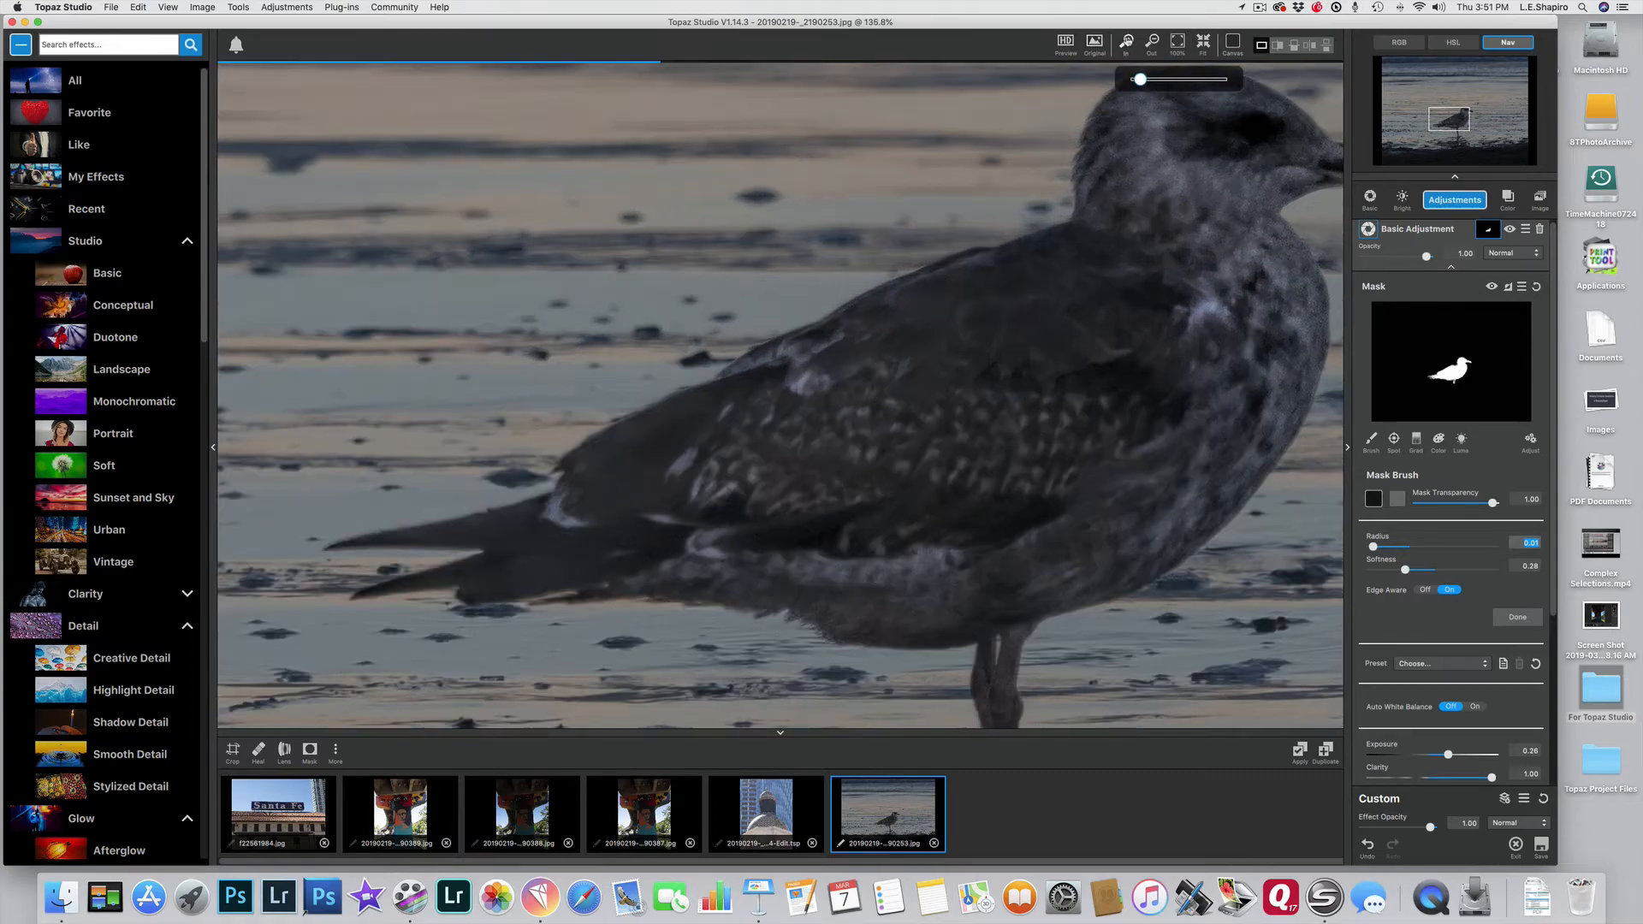
pyautogui.click(1127, 42)
pyautogui.moveTo(1446, 120); pyautogui.dragTo(1452, 130)
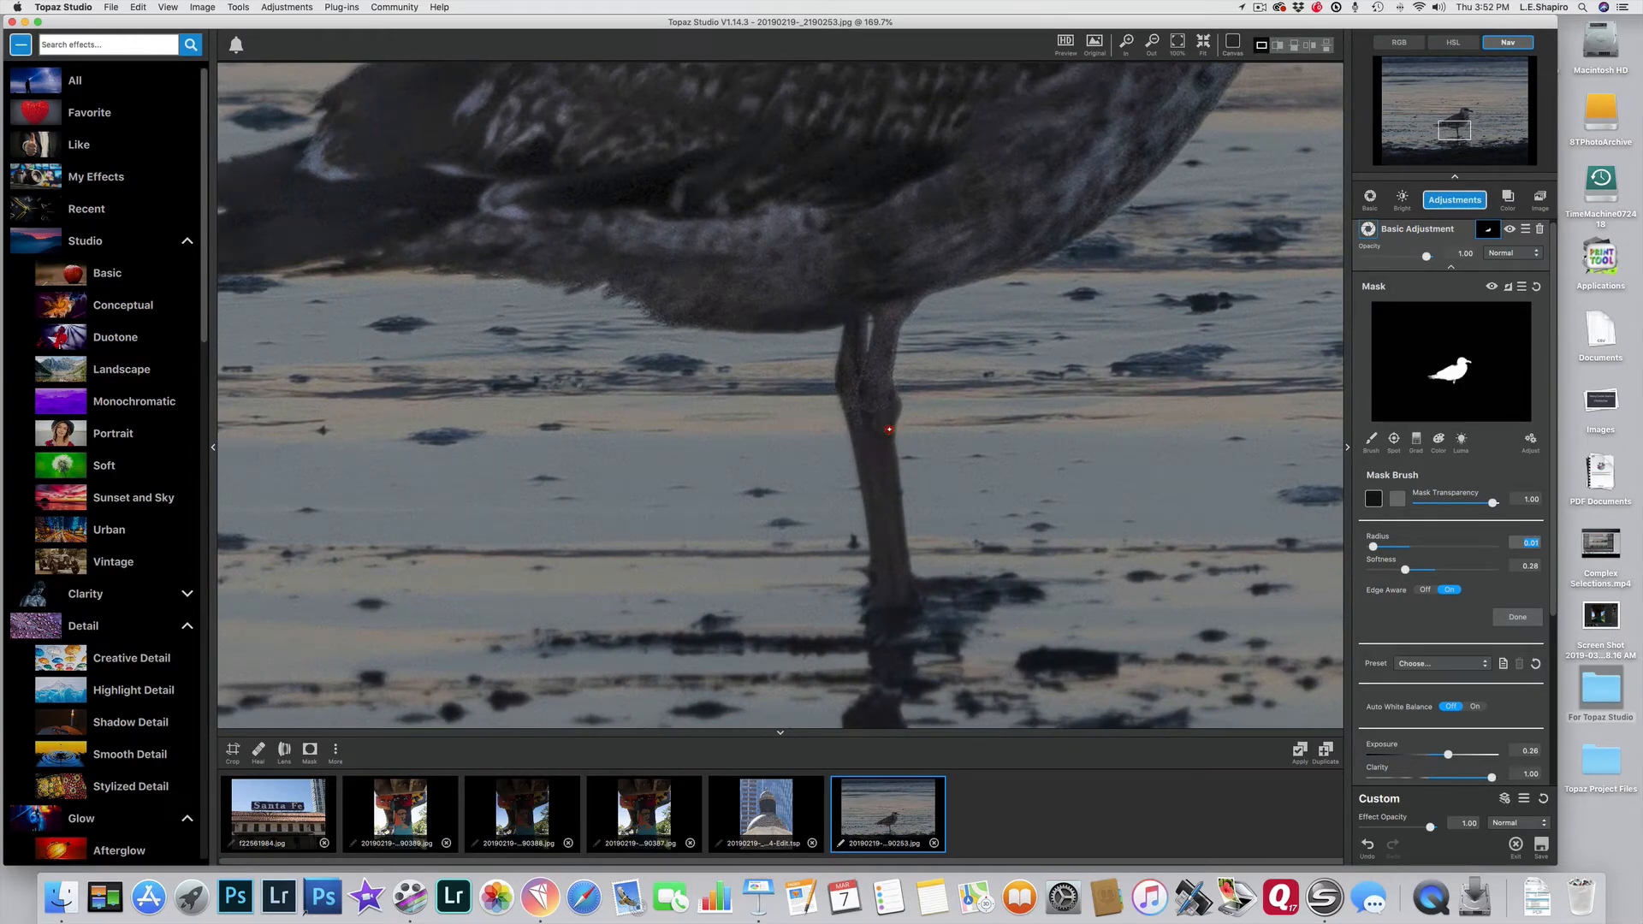
pyautogui.moveTo(888, 430); pyautogui.dragTo(909, 590)
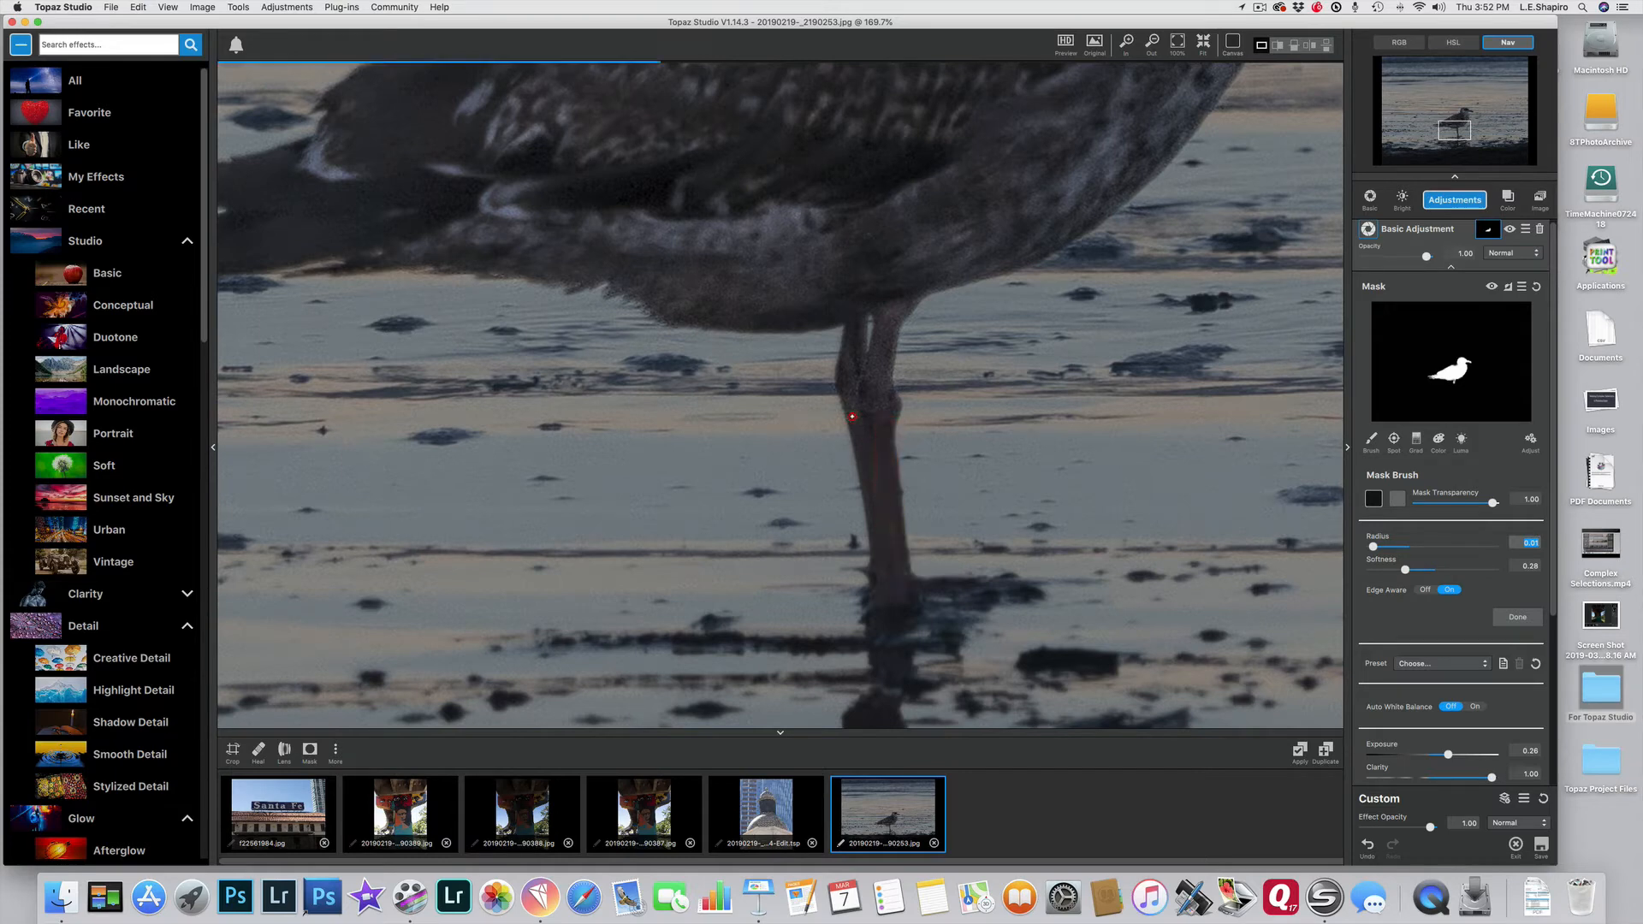
pyautogui.moveTo(852, 417); pyautogui.dragTo(870, 492)
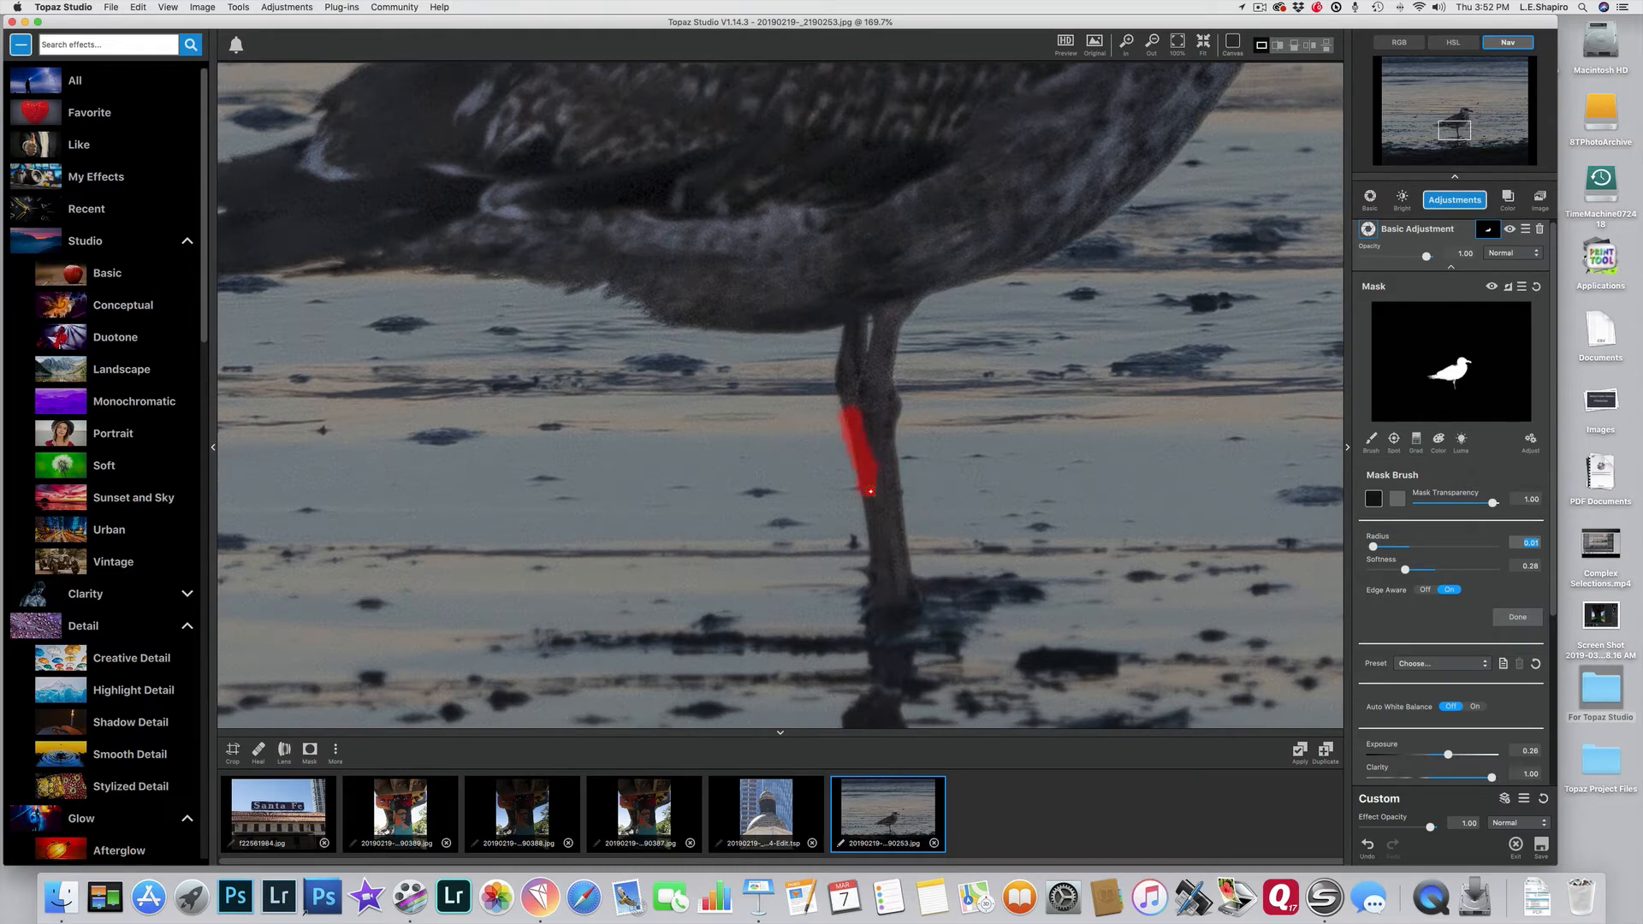
pyautogui.moveTo(890, 592)
pyautogui.mouseDown()
pyautogui.moveTo(882, 617)
pyautogui.moveTo(911, 574)
pyautogui.moveTo(896, 673)
pyautogui.moveTo(876, 580)
pyautogui.moveTo(891, 572)
pyautogui.moveTo(890, 683)
pyautogui.moveTo(906, 659)
pyautogui.mouseUp()
pyautogui.click(912, 685)
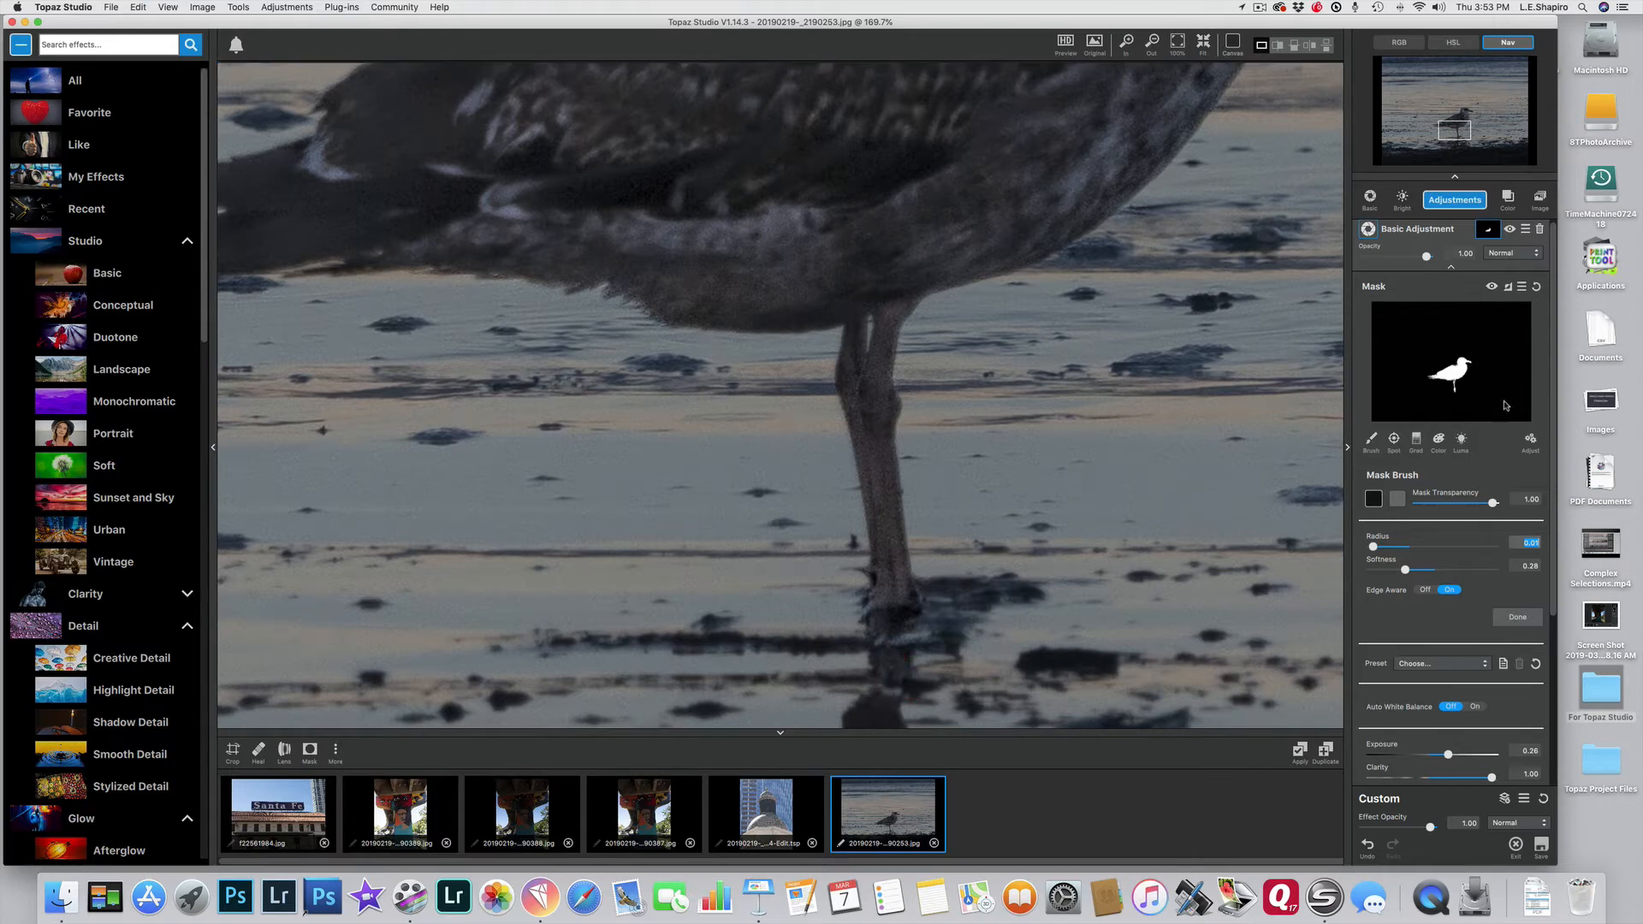
# Set the mask brush radius to 0.04 and paint the missed areas along the gull's upper back and wing into the mask
pyautogui.moveTo(1511, 417)
pyautogui.scroll(-2, 1205, 272)
pyautogui.scroll(1, 1205, 272)
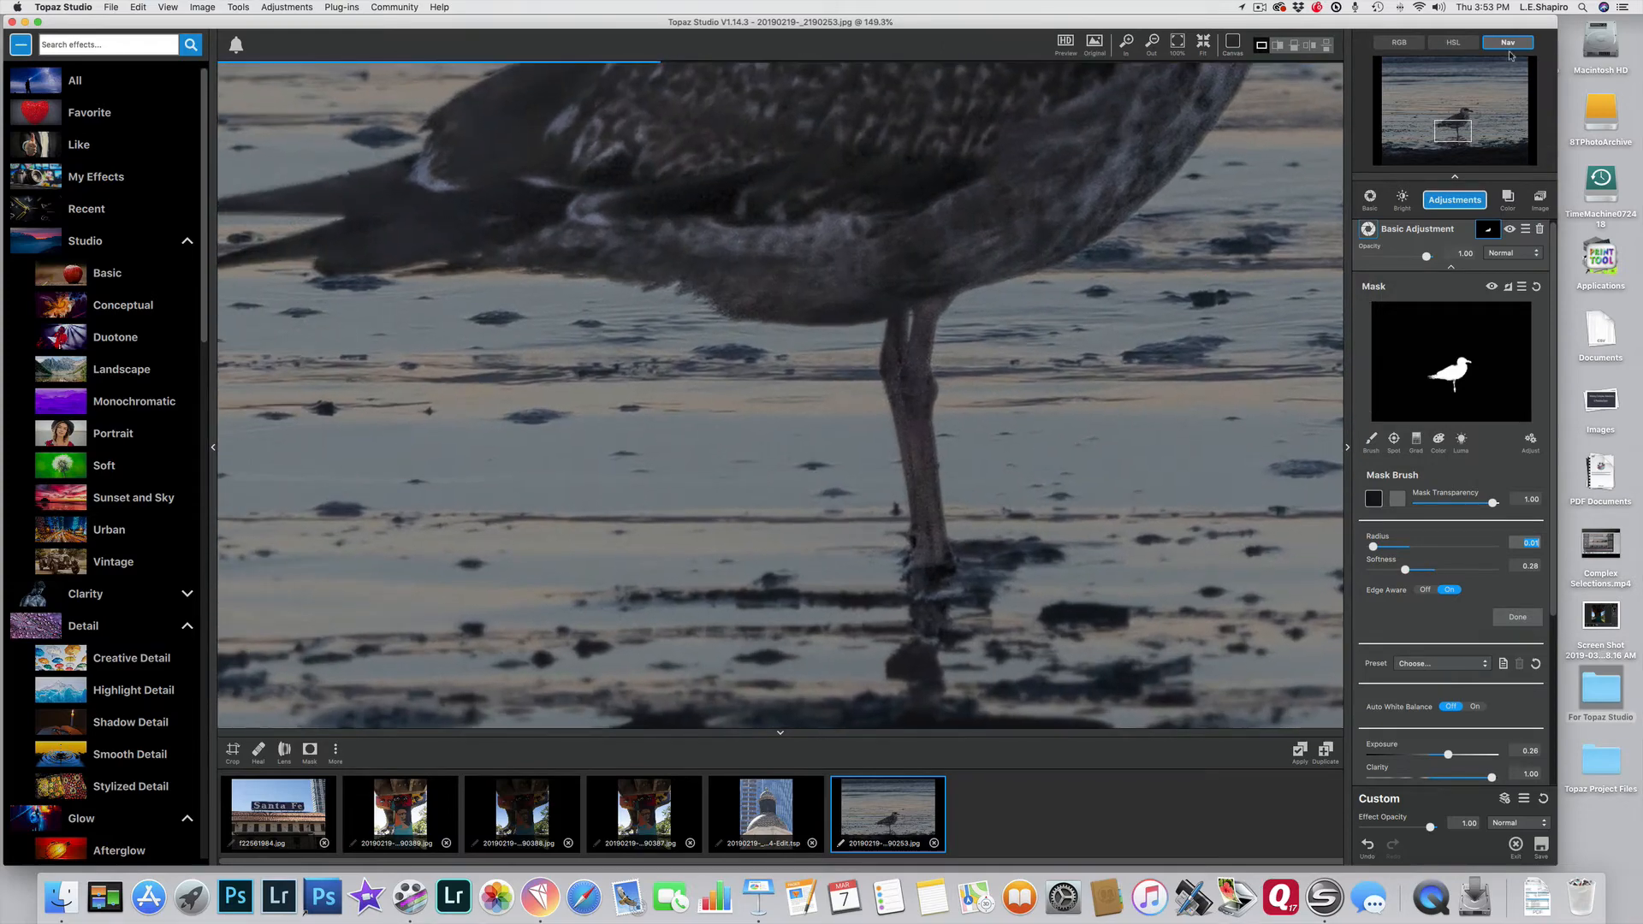
pyautogui.moveTo(1465, 135); pyautogui.dragTo(1468, 123)
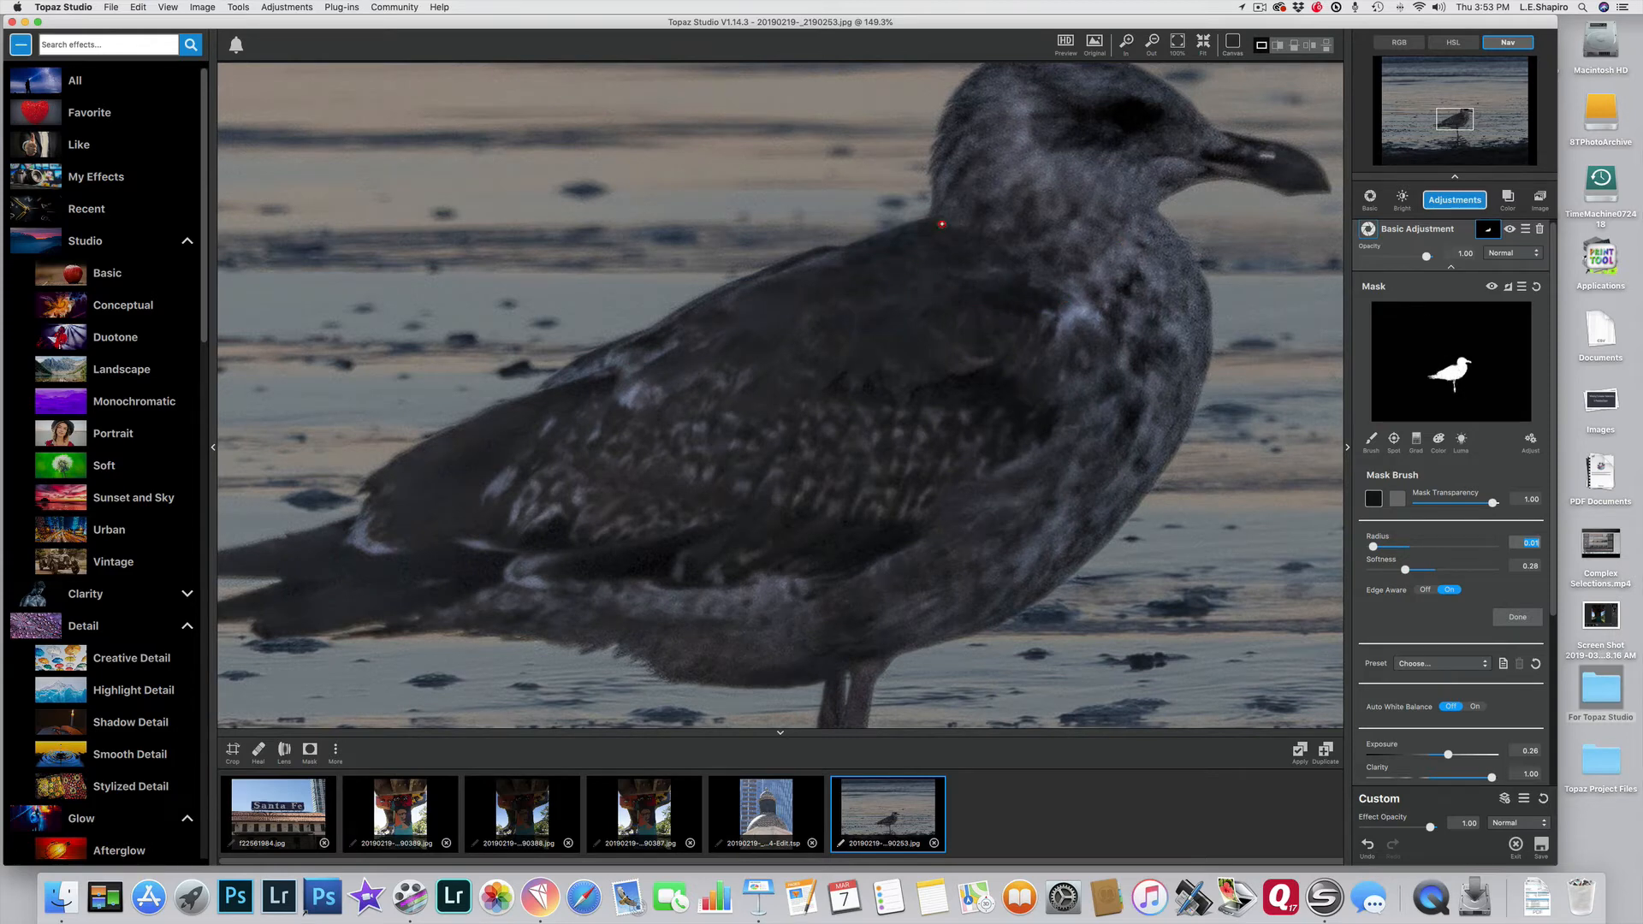
pyautogui.press(']')
pyautogui.press(']')
pyautogui.press(']')
pyautogui.moveTo(935, 233); pyautogui.dragTo(822, 272)
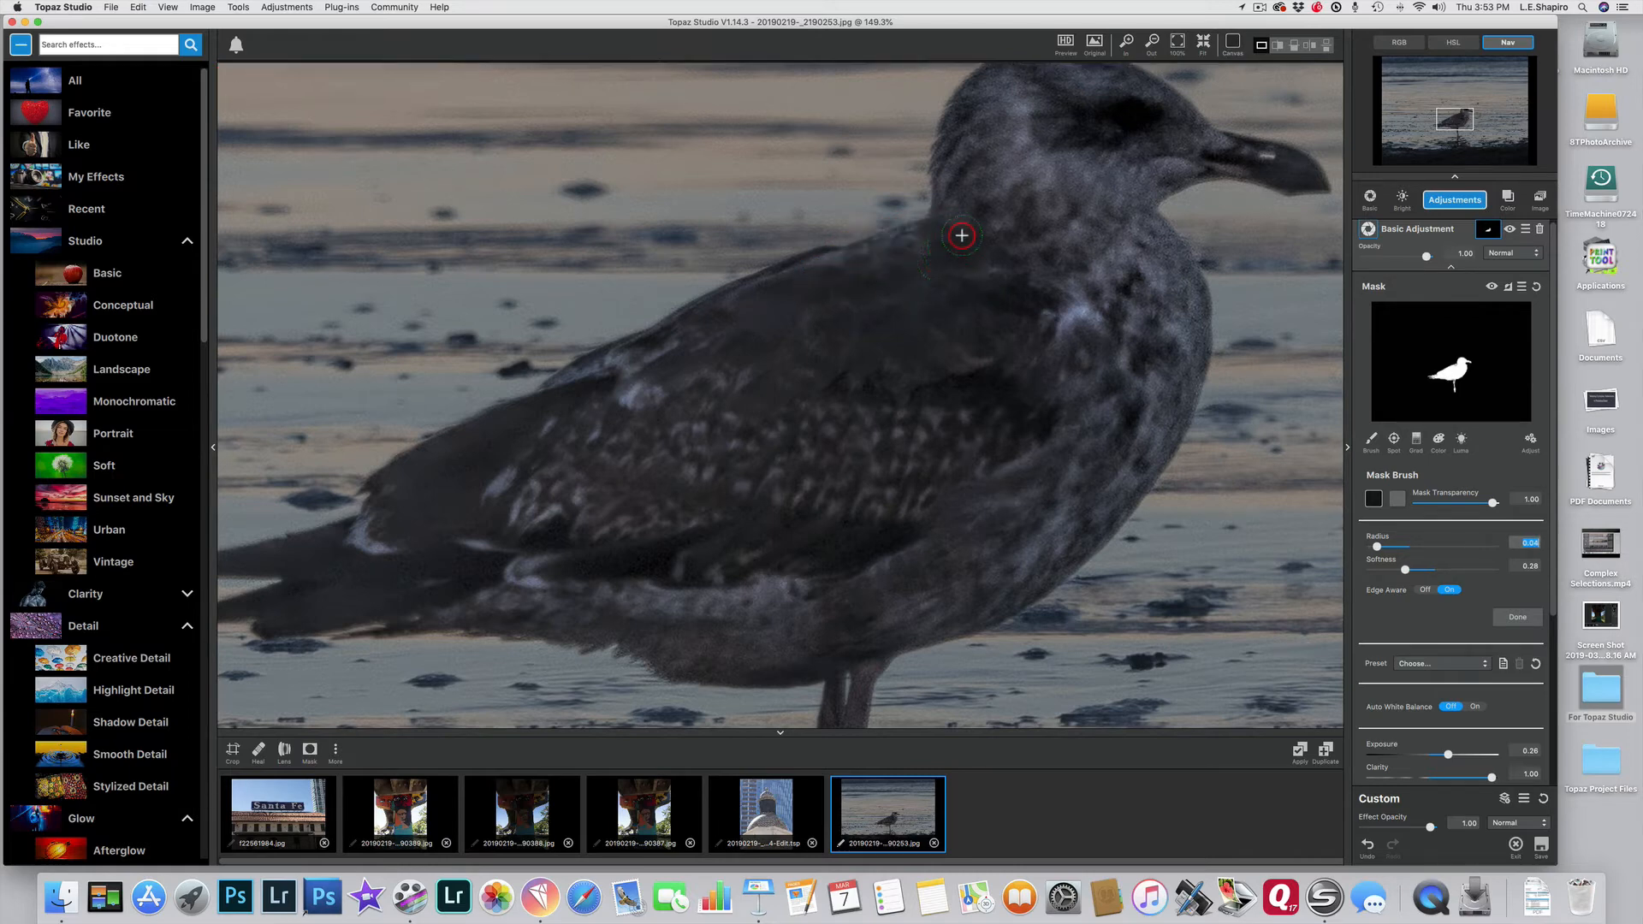
pyautogui.moveTo(958, 233)
pyautogui.mouseDown()
pyautogui.moveTo(948, 212)
pyautogui.moveTo(814, 312)
pyautogui.mouseUp()
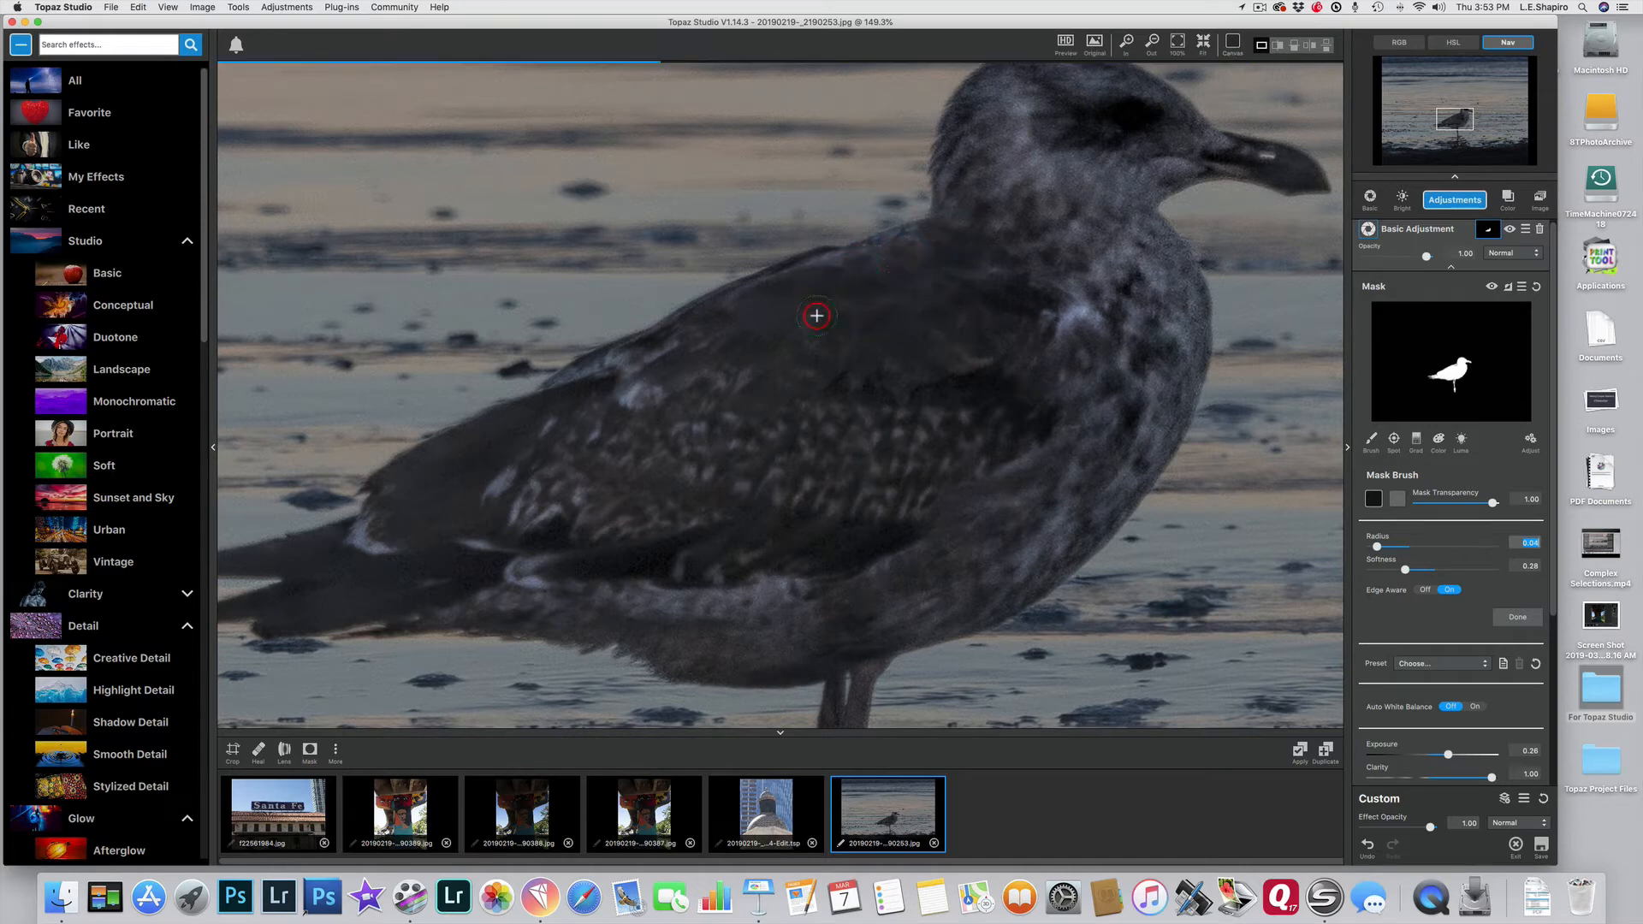
pyautogui.moveTo(603, 373)
pyautogui.mouseDown()
pyautogui.moveTo(540, 402)
pyautogui.moveTo(856, 371)
pyautogui.moveTo(727, 374)
pyautogui.mouseUp()
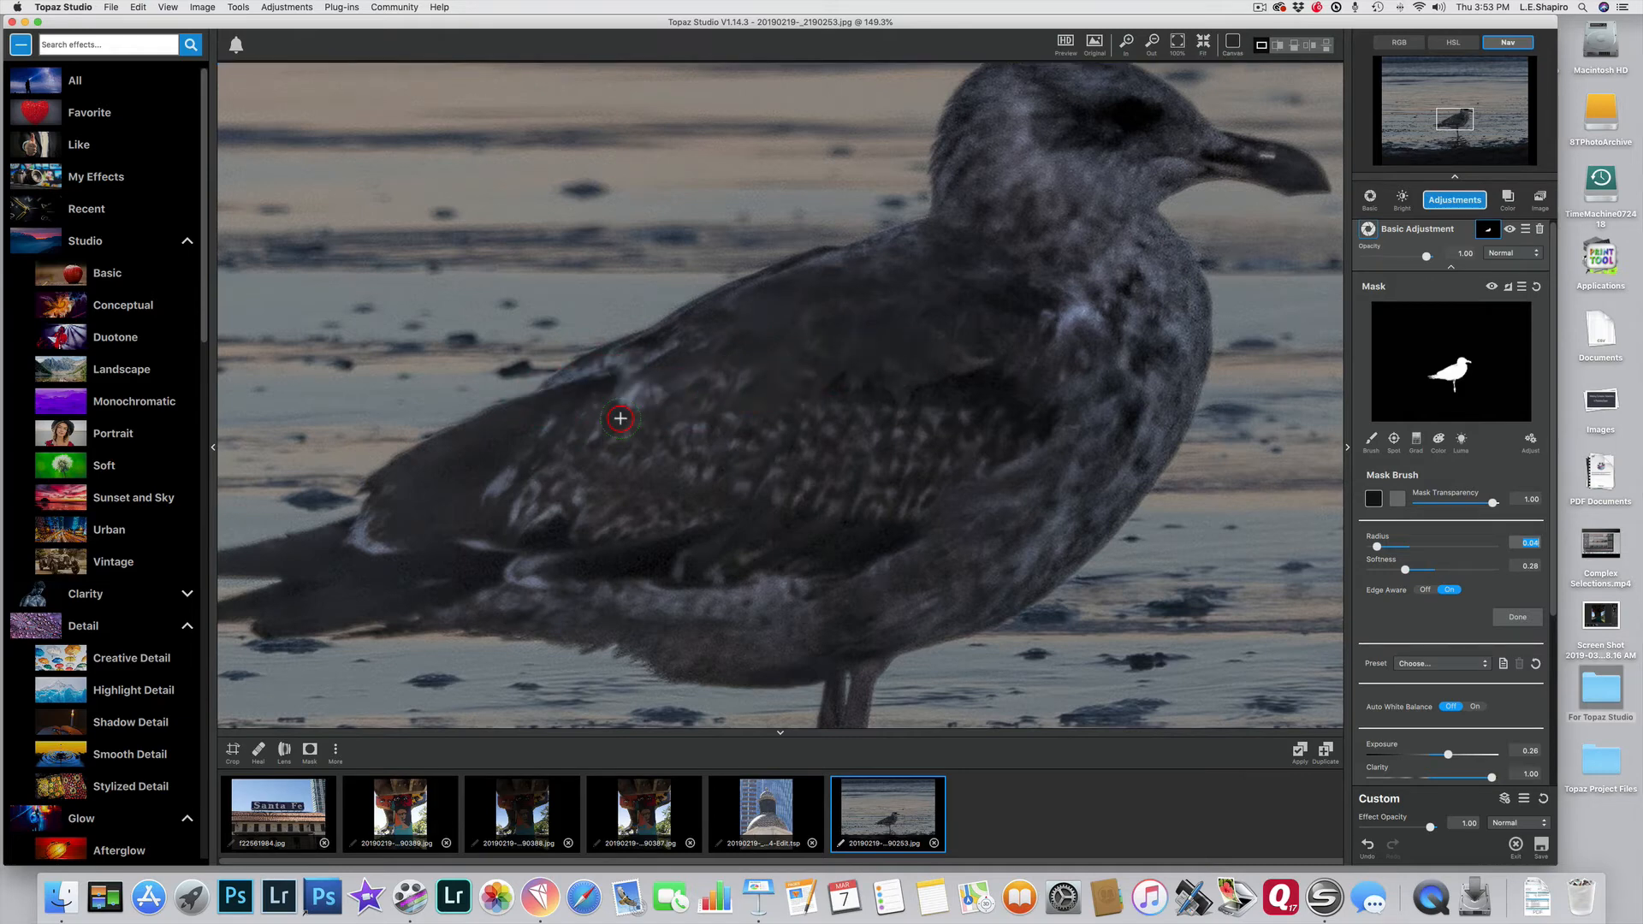
# Add a second Basic Adjustment to the photo with saturation about 0.30, temperature about 0.38 and tint about 0.40
pyautogui.scroll(-5, 746, 193)
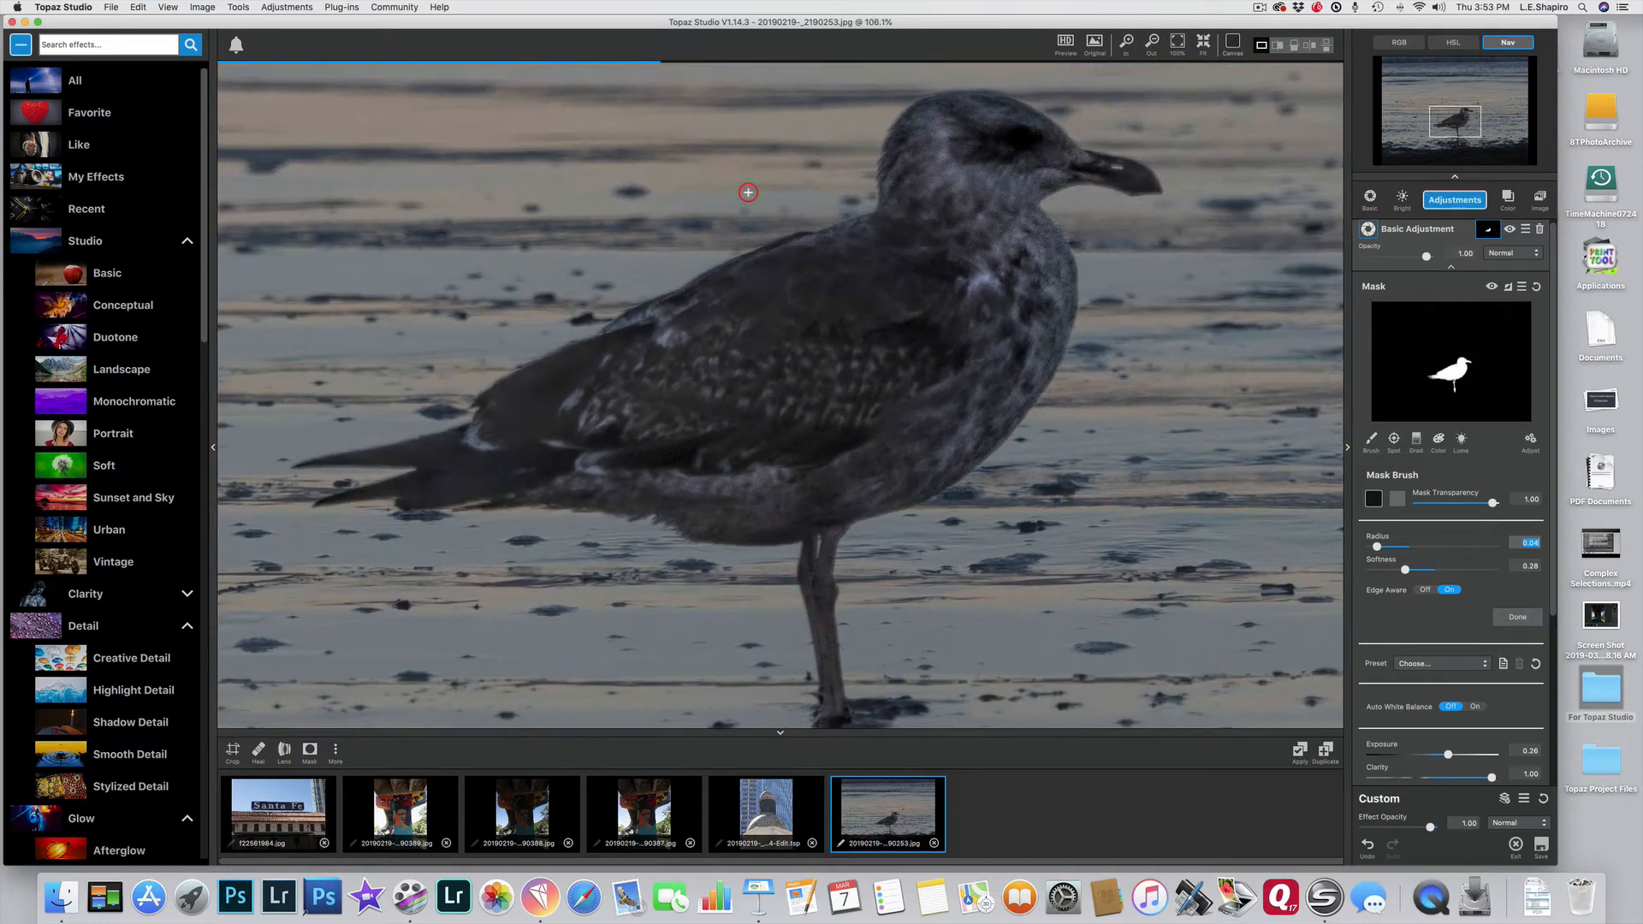
pyautogui.scroll(-5, 748, 193)
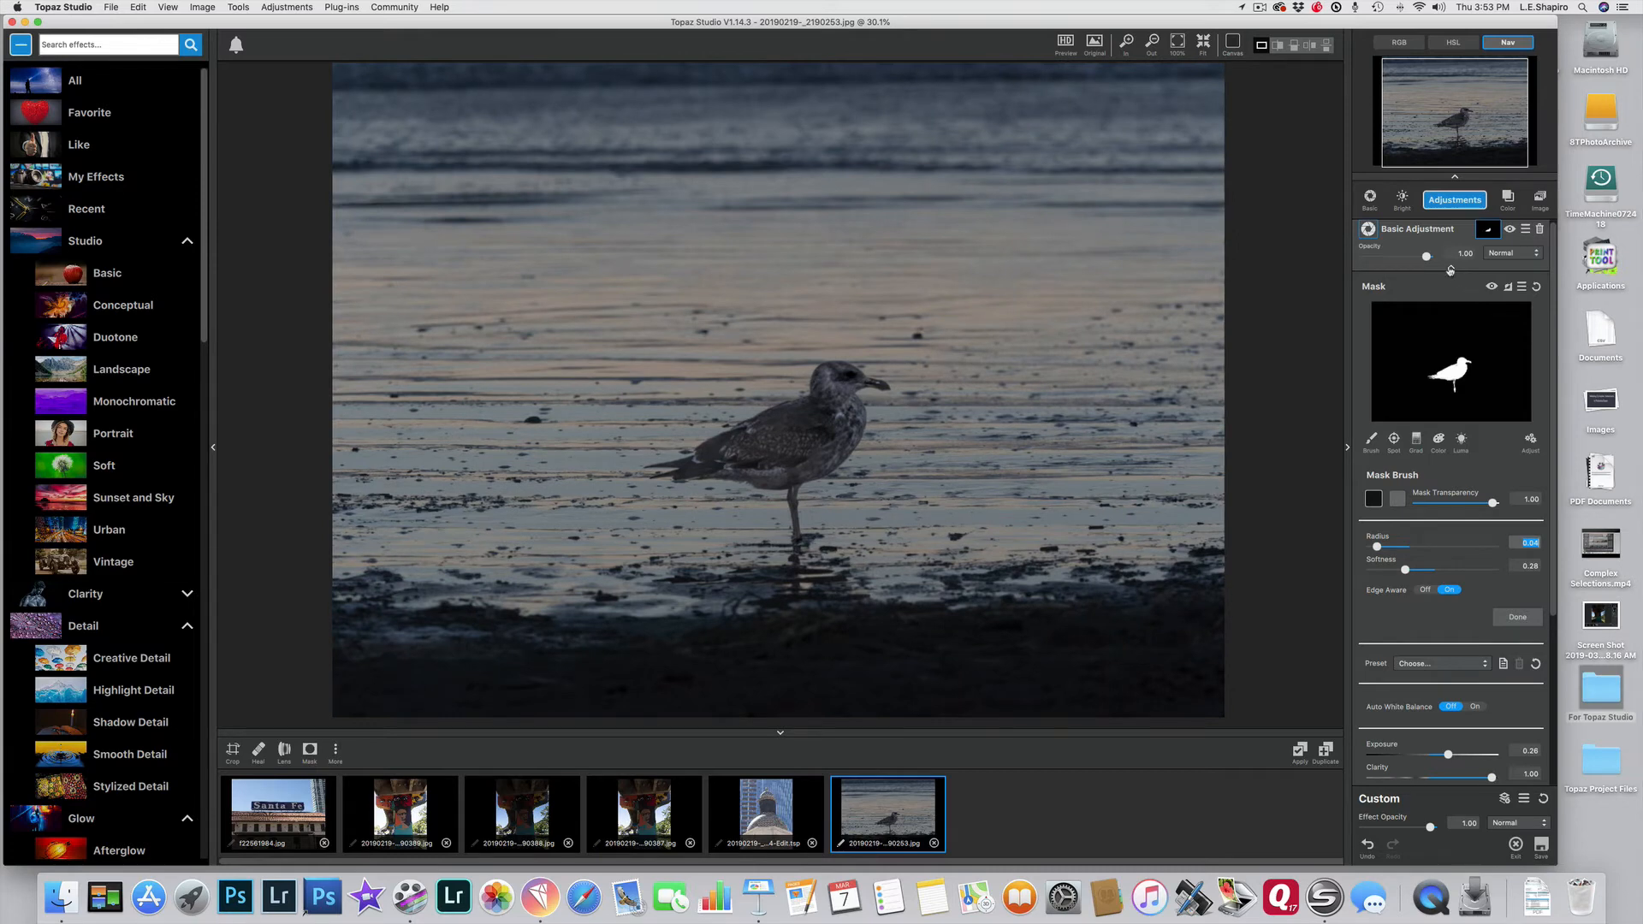
pyautogui.click(1451, 270)
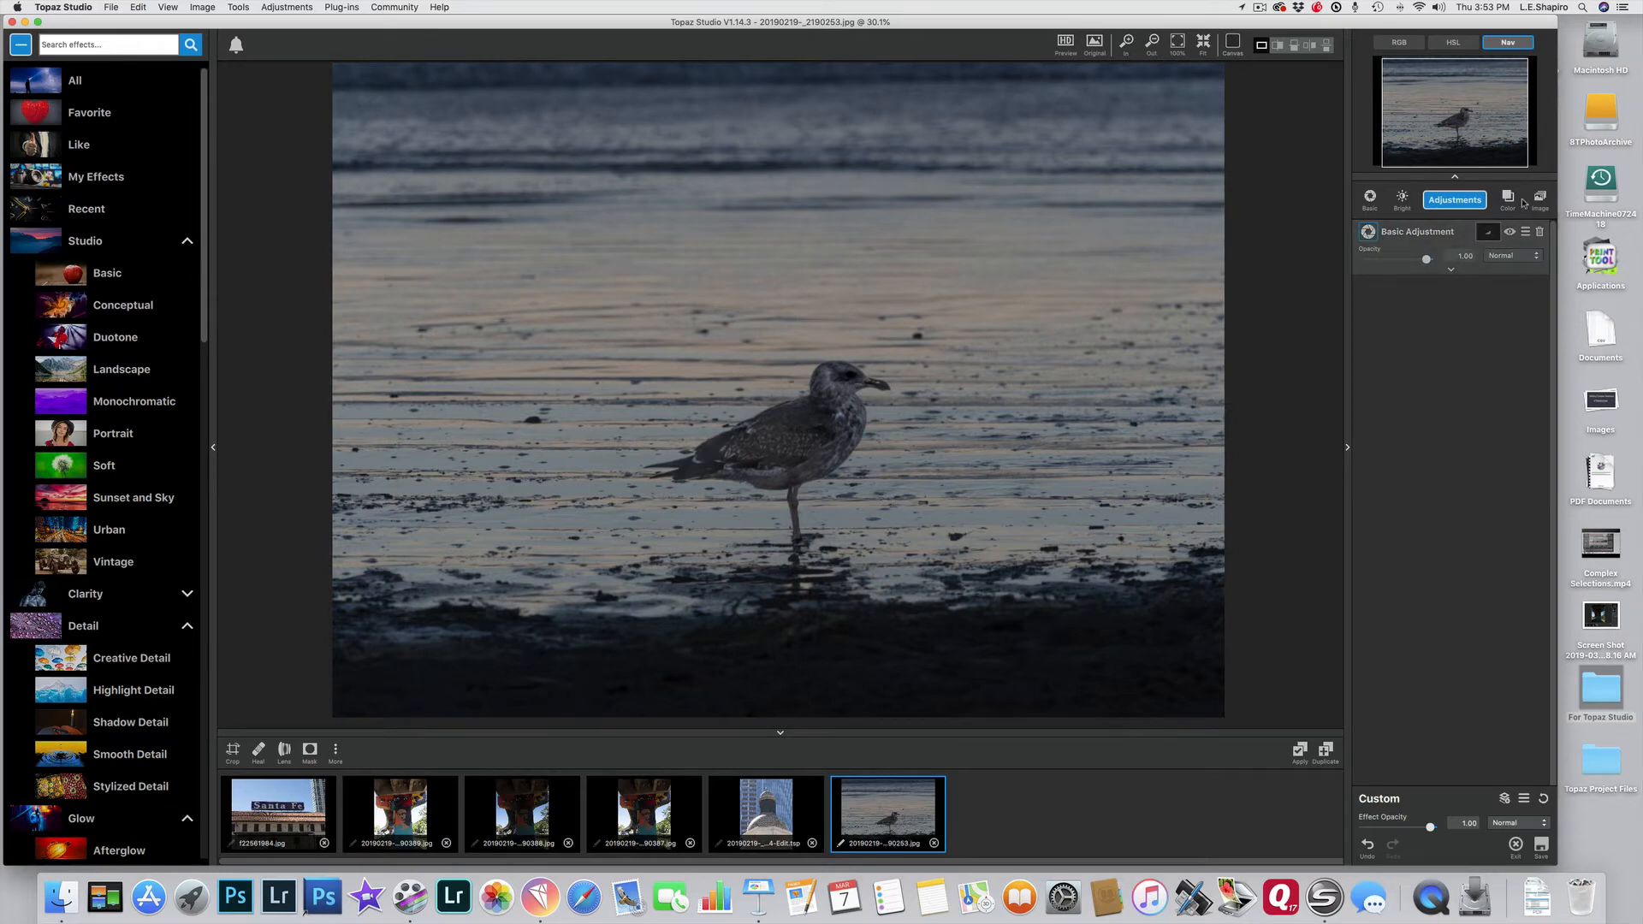
pyautogui.click(1456, 201)
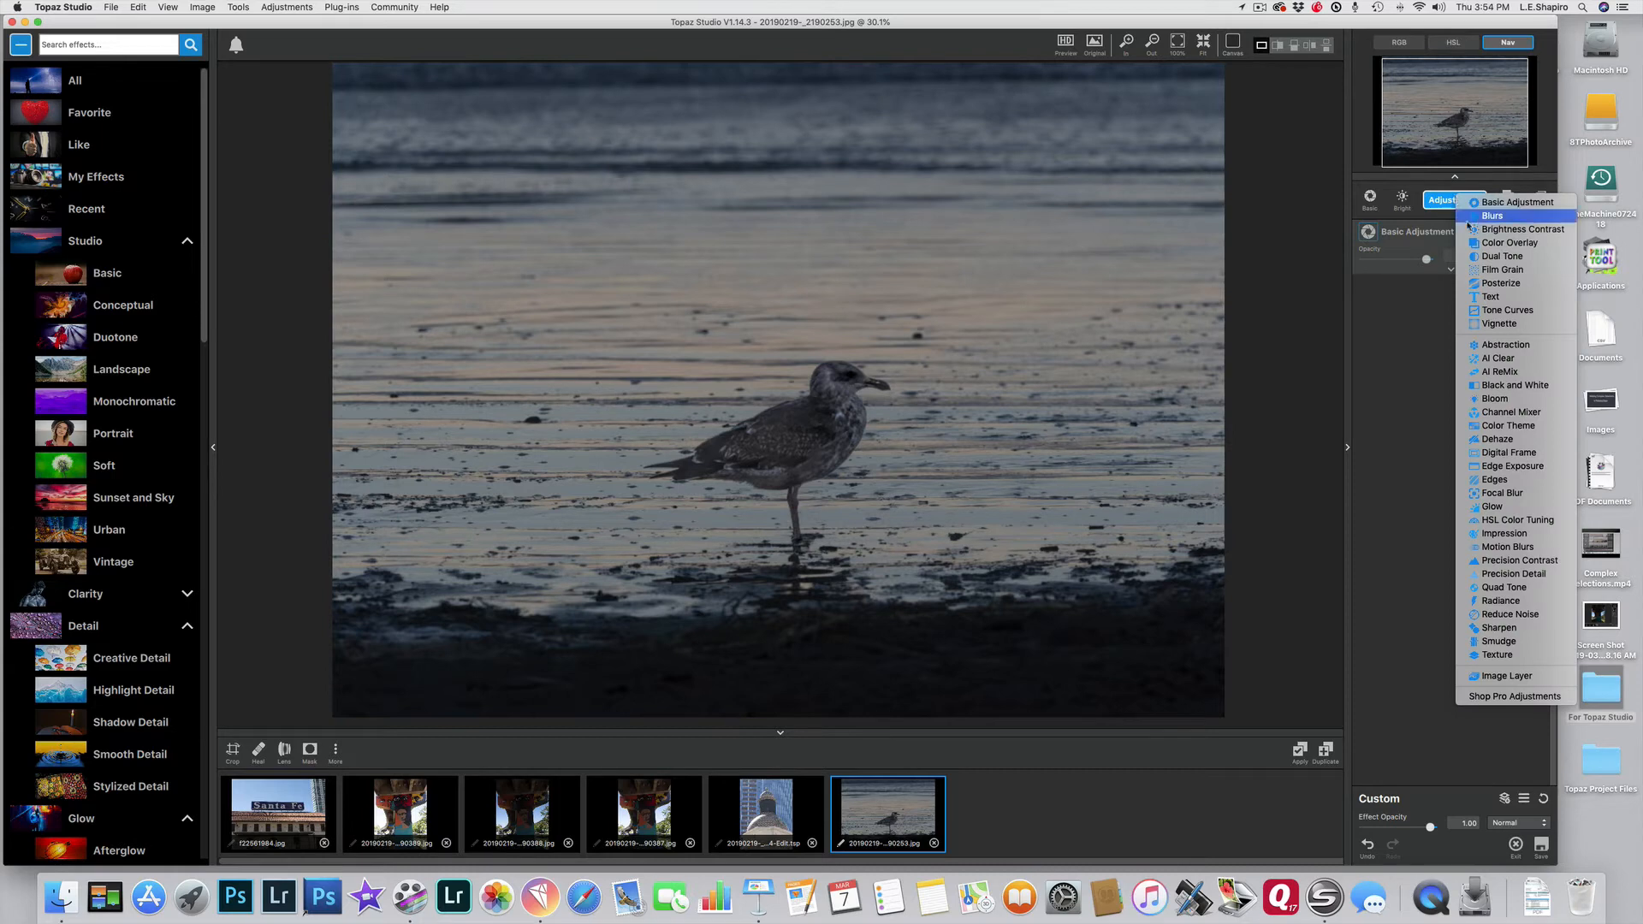
pyautogui.click(1538, 205)
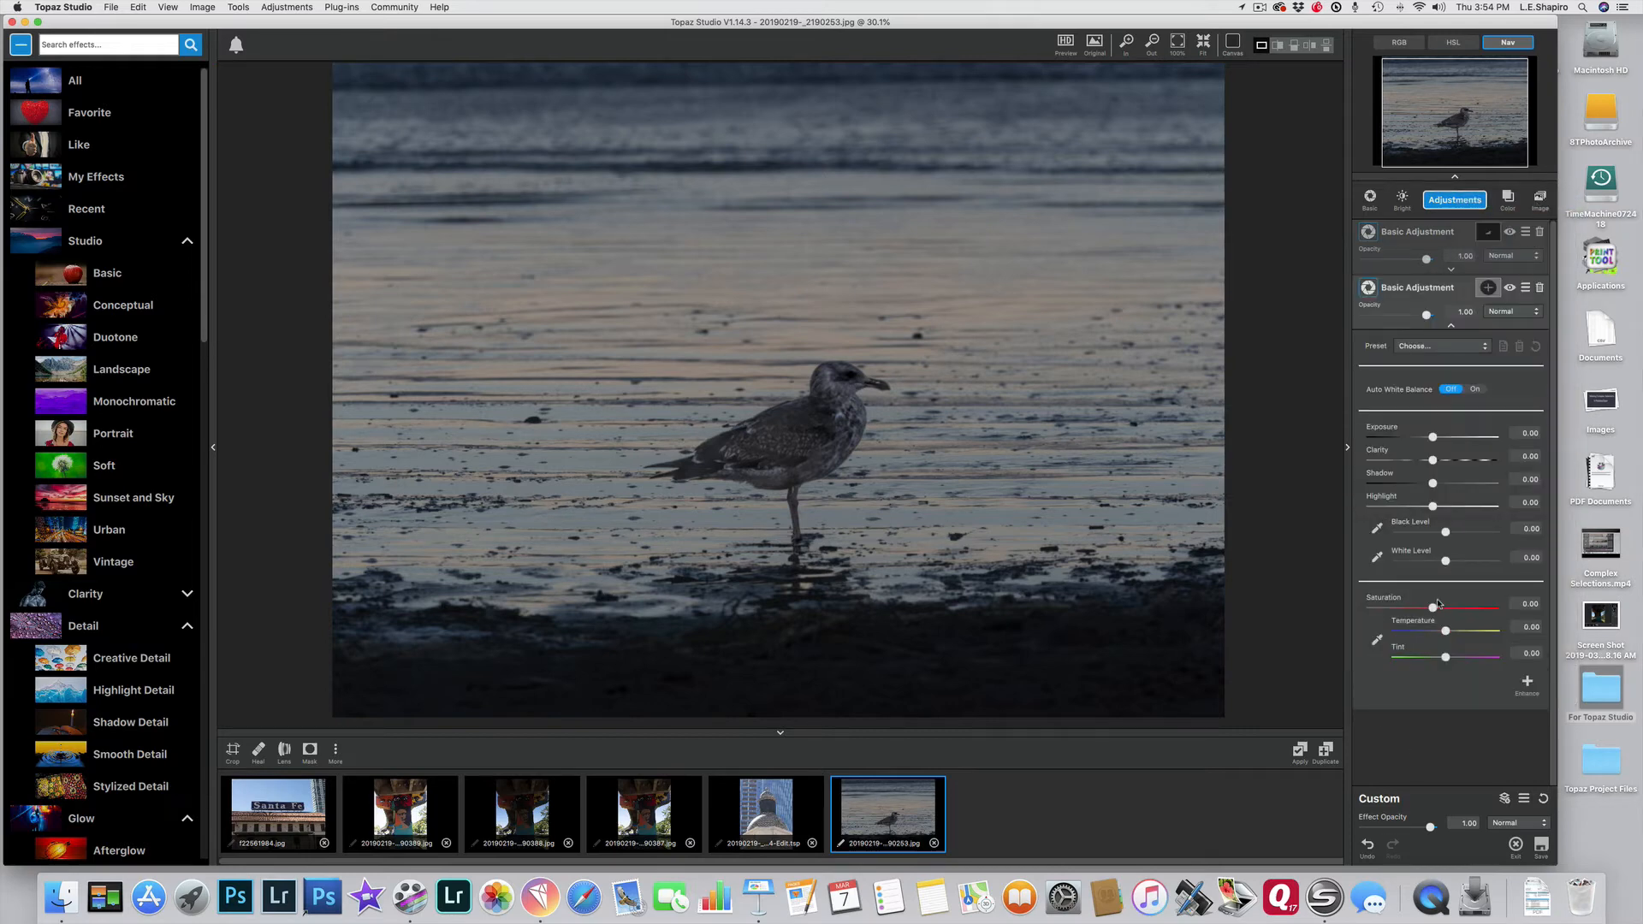
pyautogui.moveTo(1447, 631)
pyautogui.mouseDown()
pyautogui.moveTo(1463, 630)
pyautogui.moveTo(1449, 612)
pyautogui.mouseUp()
pyautogui.moveTo(1447, 657); pyautogui.dragTo(1468, 657)
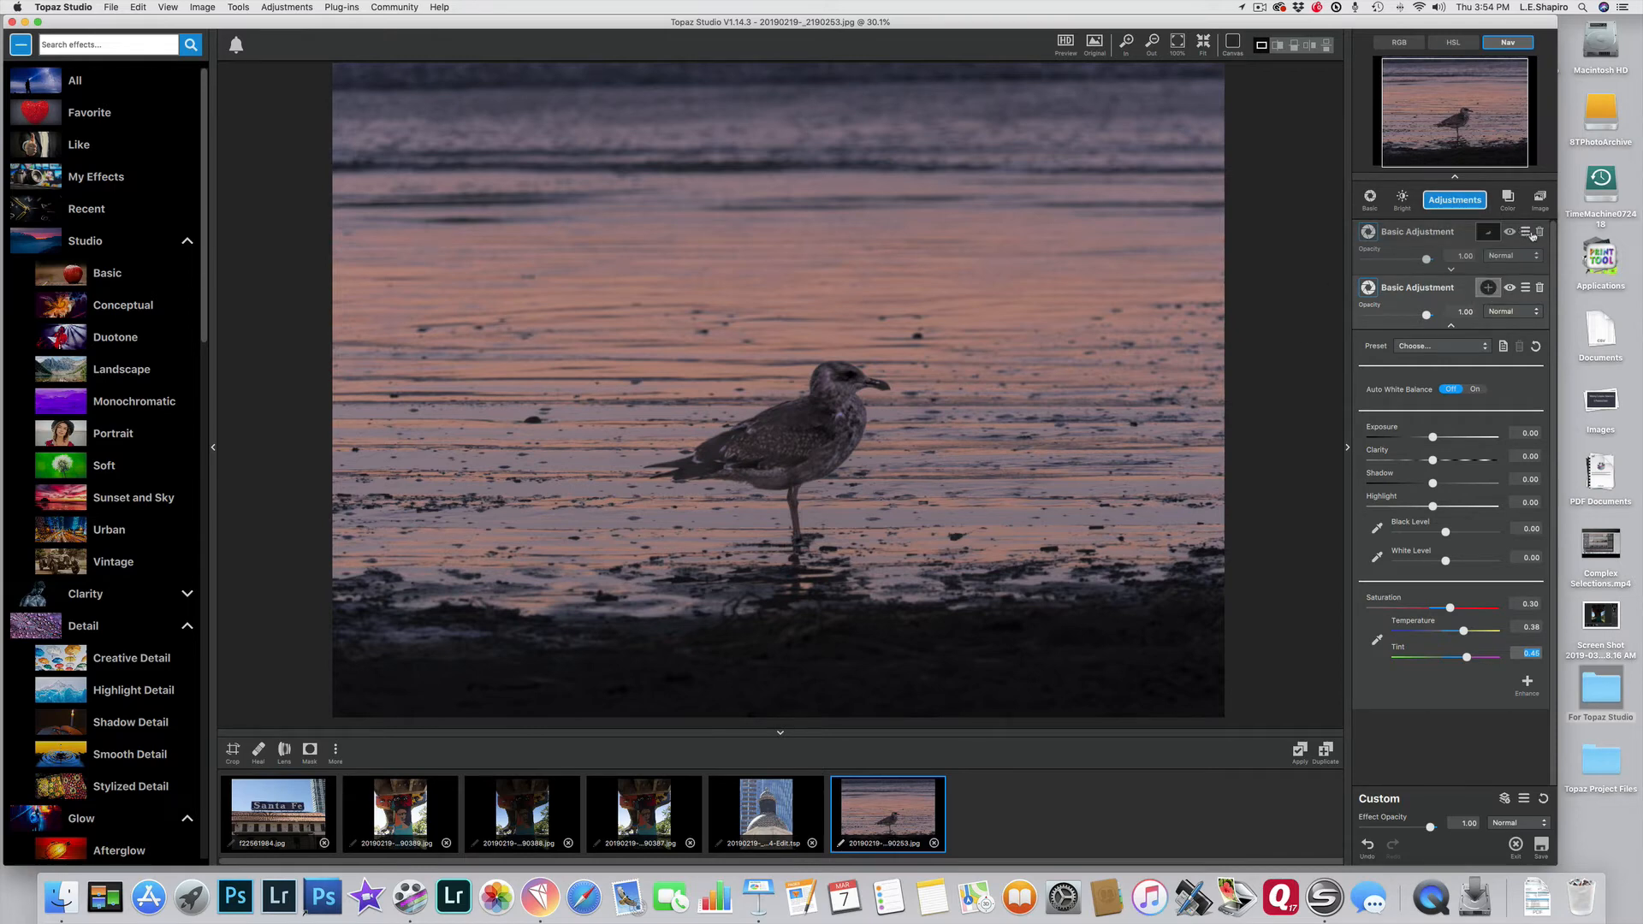
# Copy the gull mask from the first Basic Adjustment and collapse that adjustment
pyautogui.click(1490, 234)
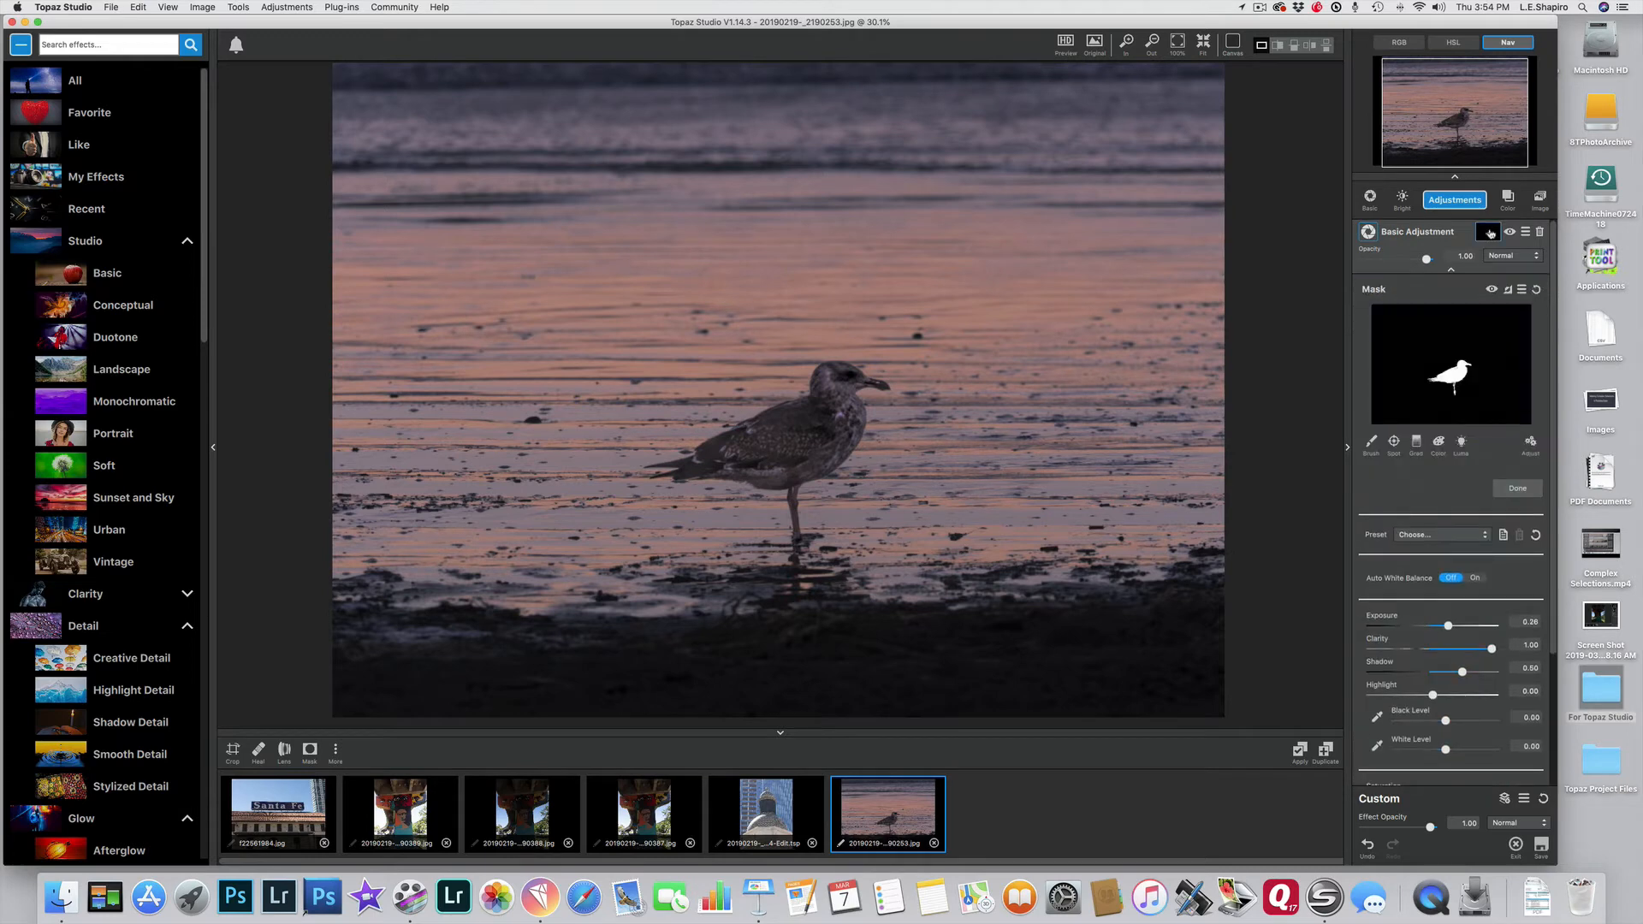
pyautogui.scroll(-4, 1506, 312)
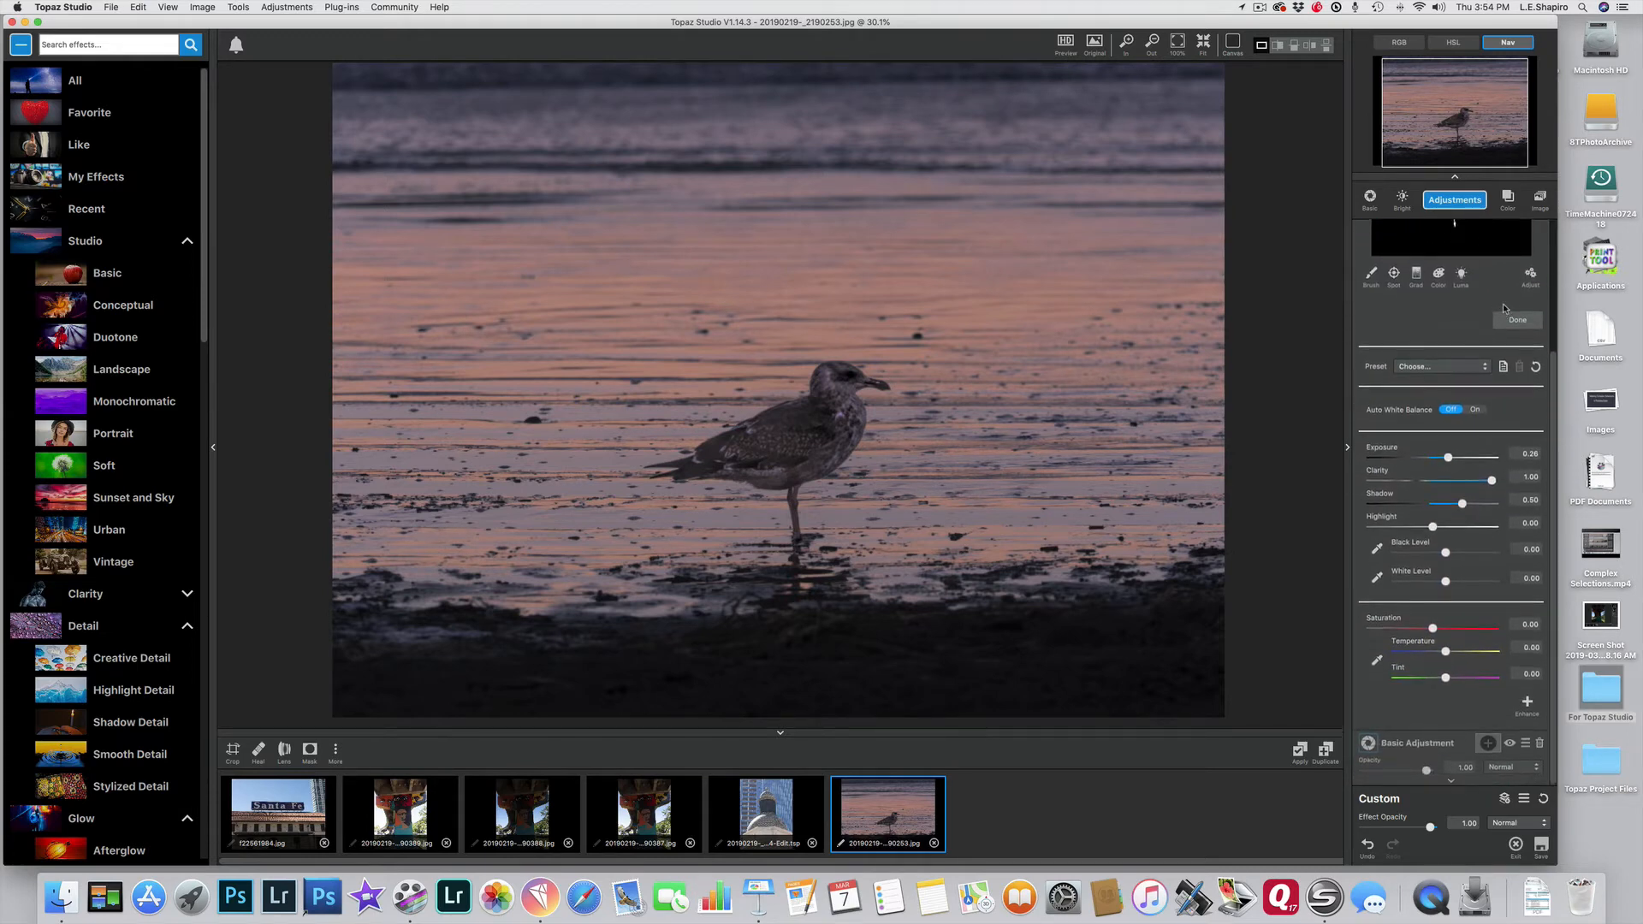
pyautogui.scroll(3, 1504, 308)
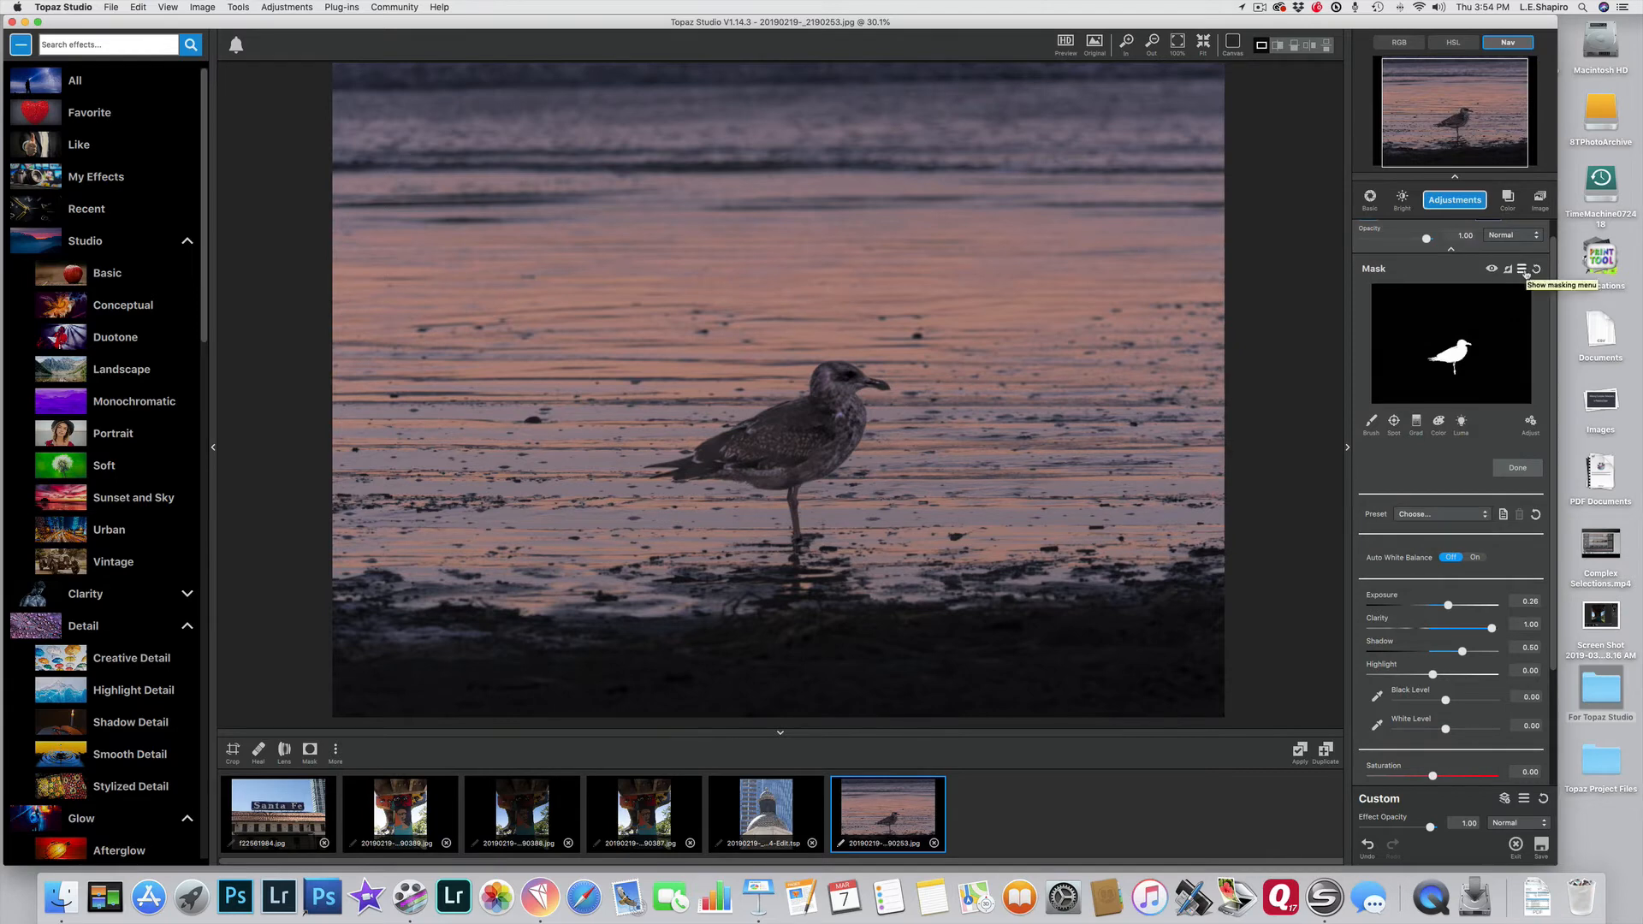
pyautogui.click(1522, 270)
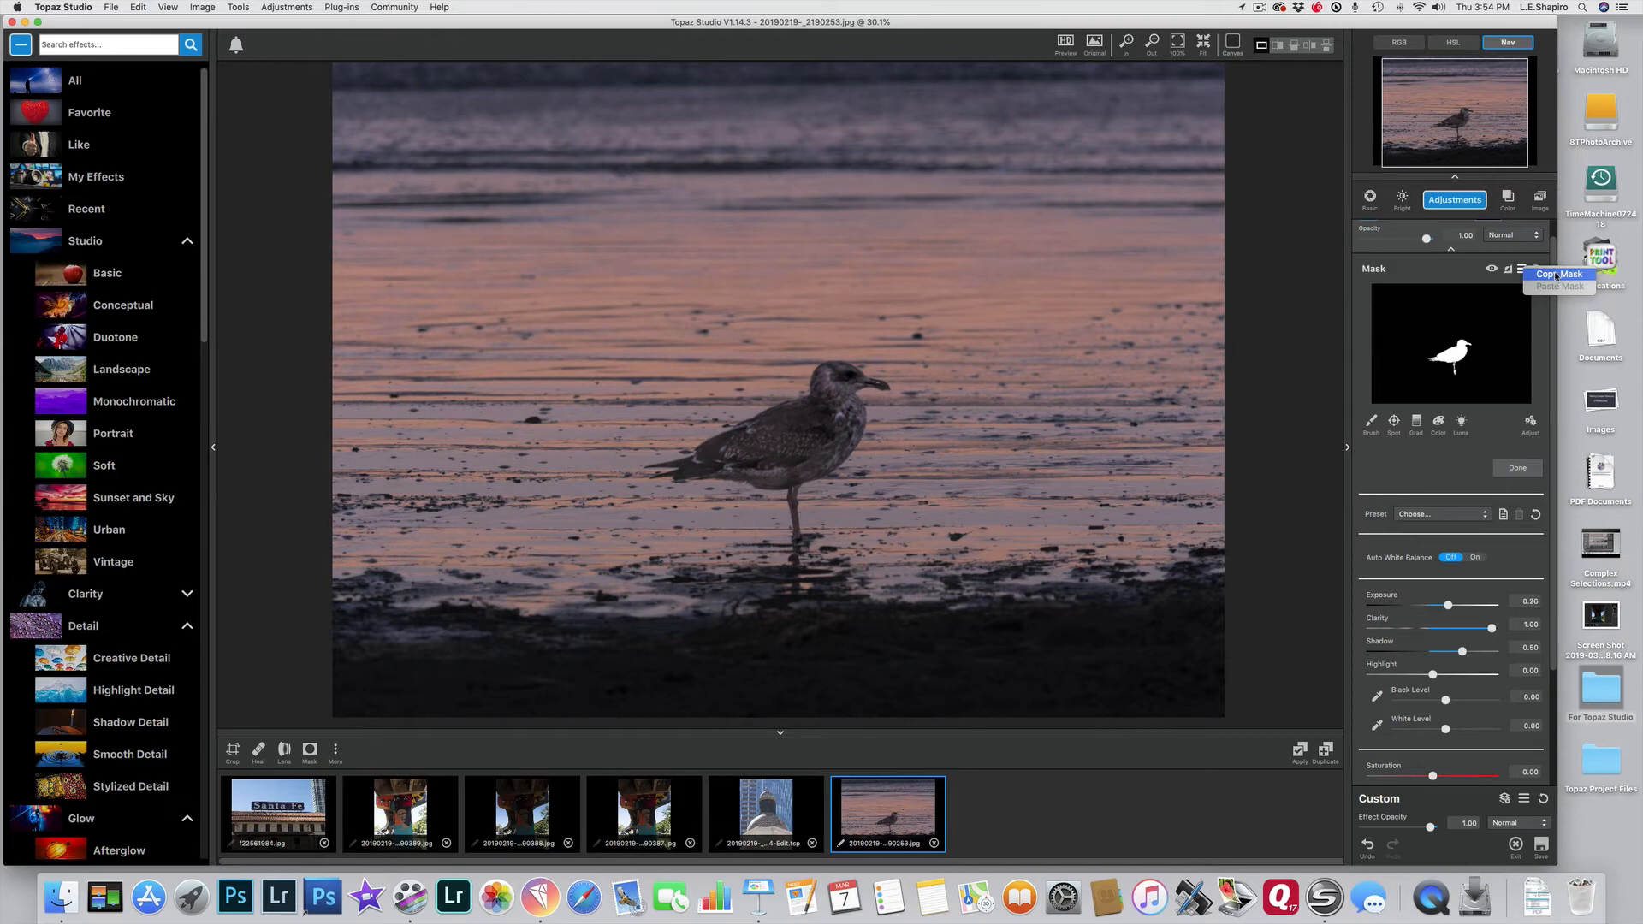
pyautogui.click(1556, 275)
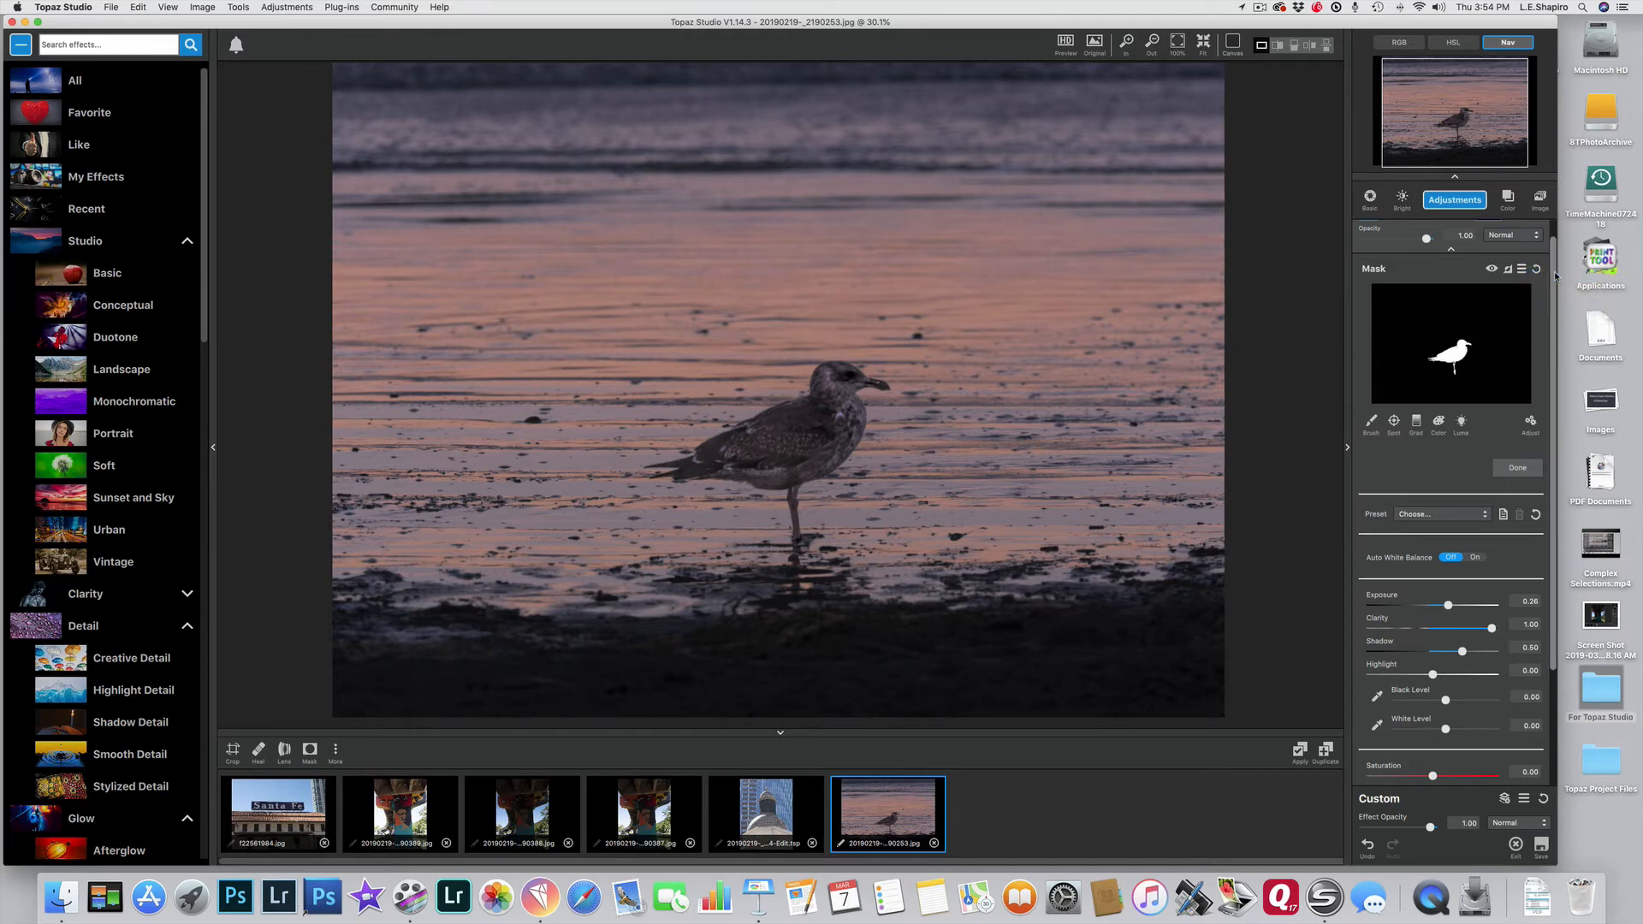
pyautogui.click(1452, 252)
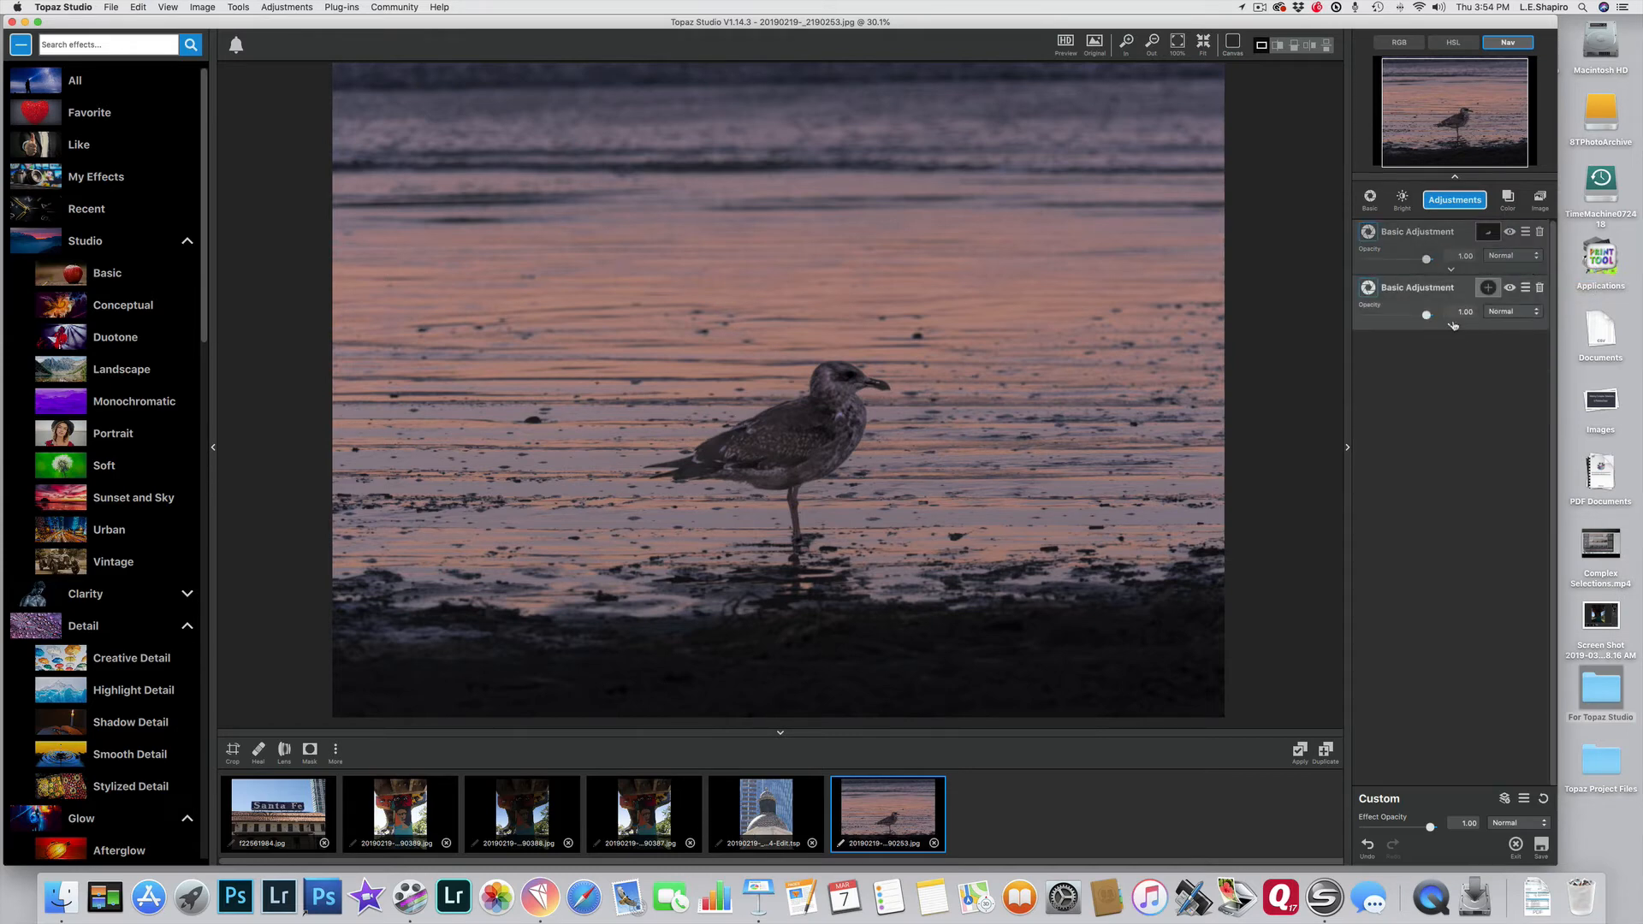
# Paste the copied gull mask onto the second Basic Adjustment and invert it so only the background is adjusted
pyautogui.click(1488, 288)
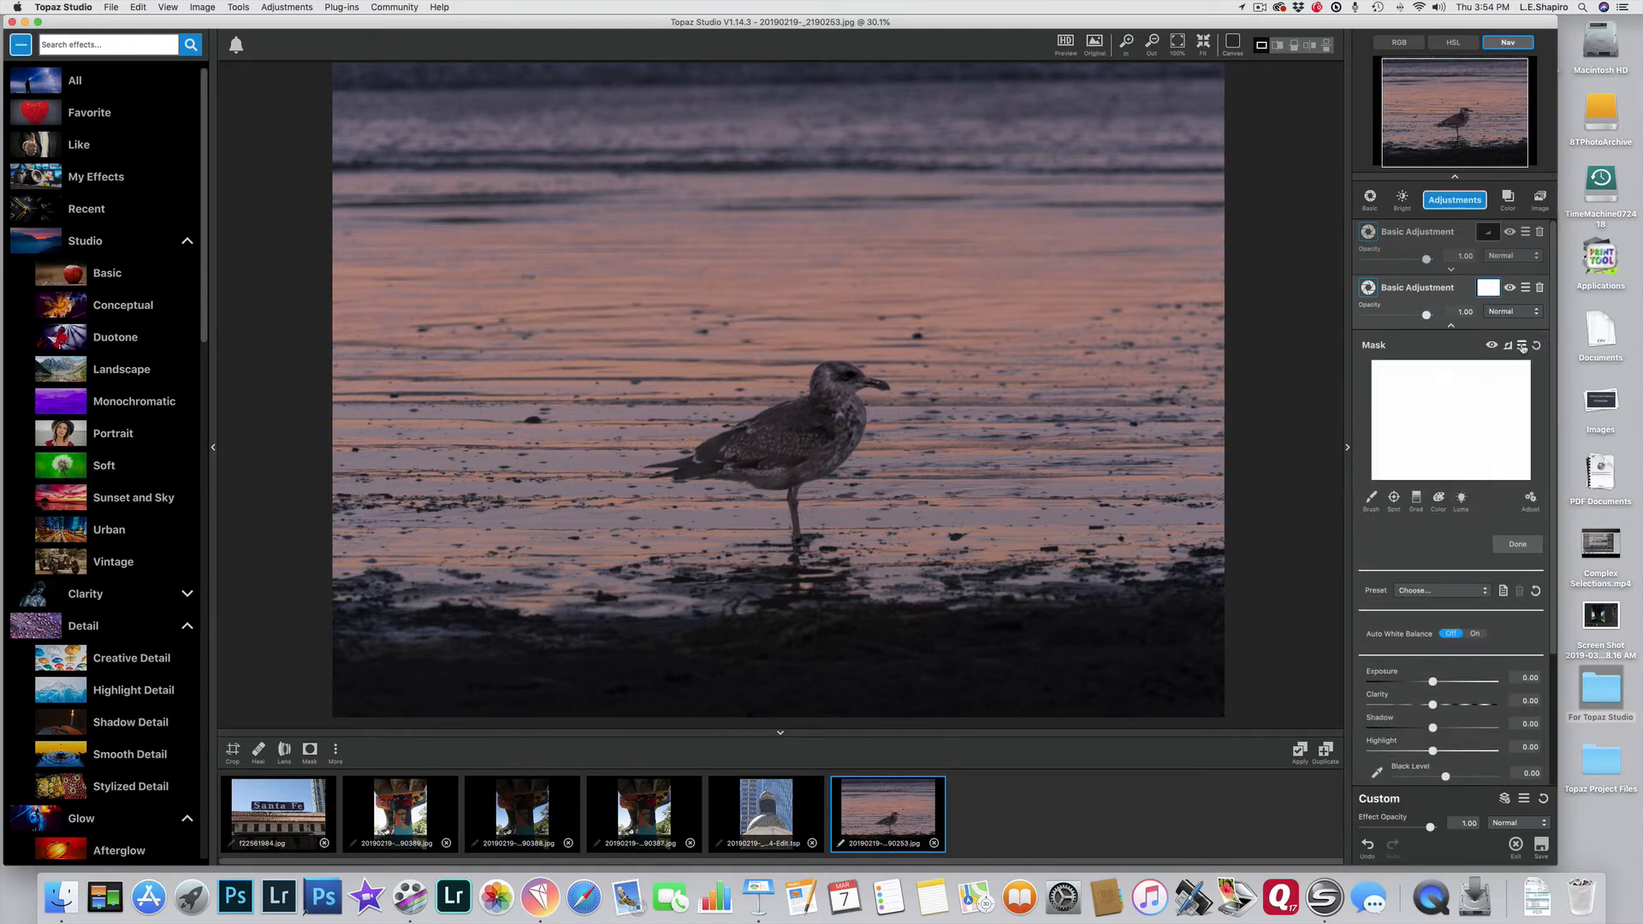
pyautogui.click(1523, 346)
pyautogui.click(1550, 363)
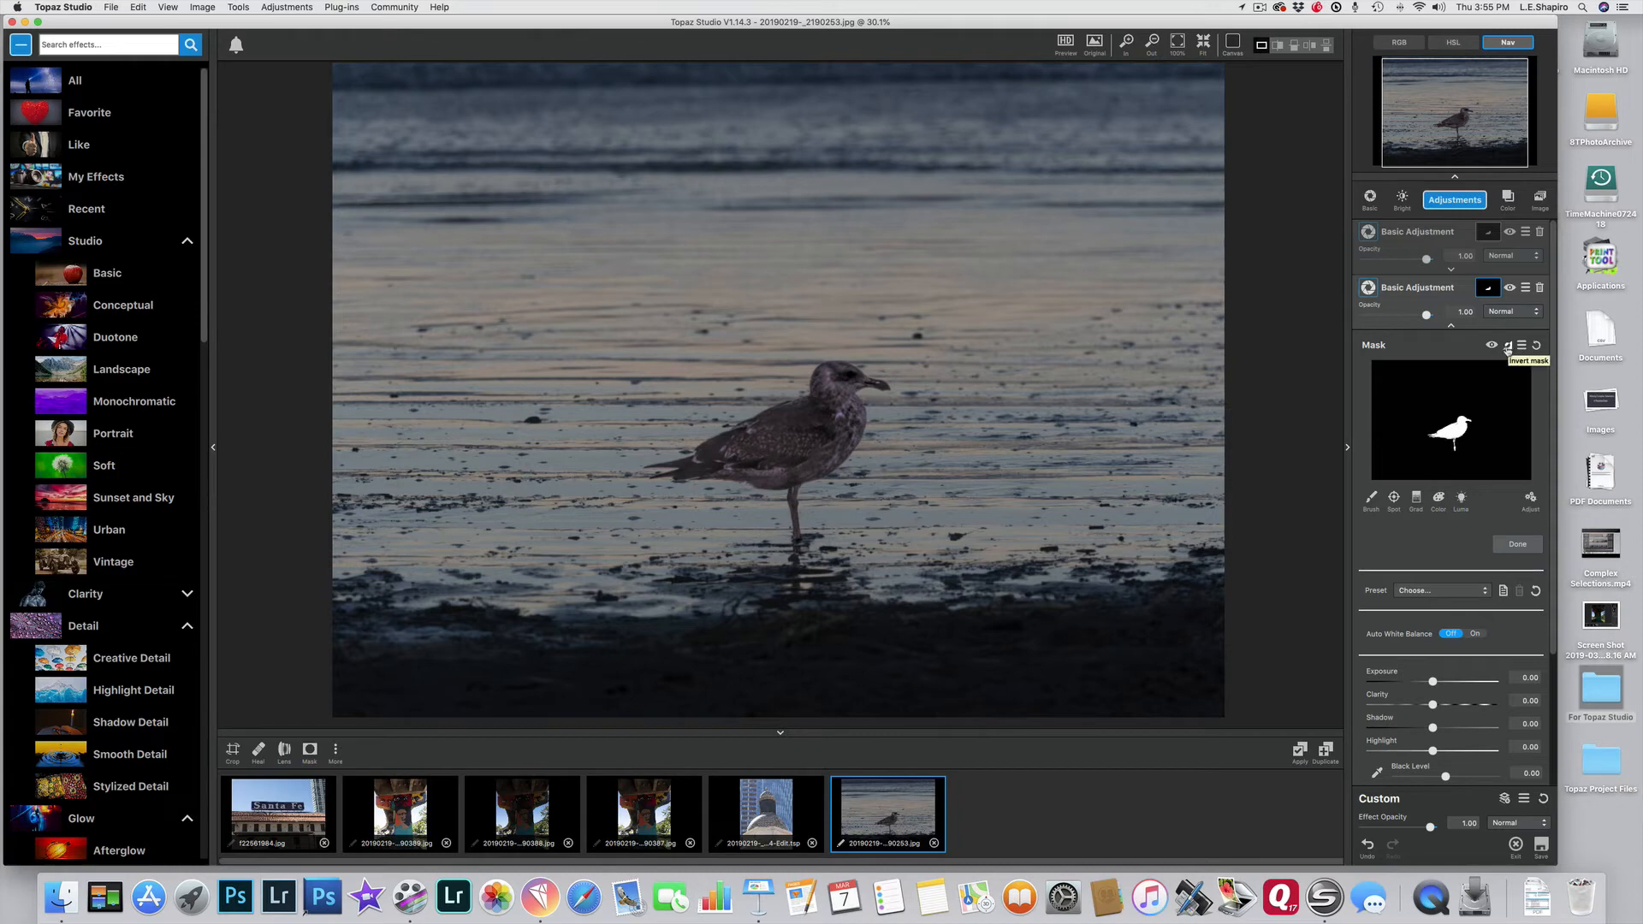
pyautogui.click(1508, 347)
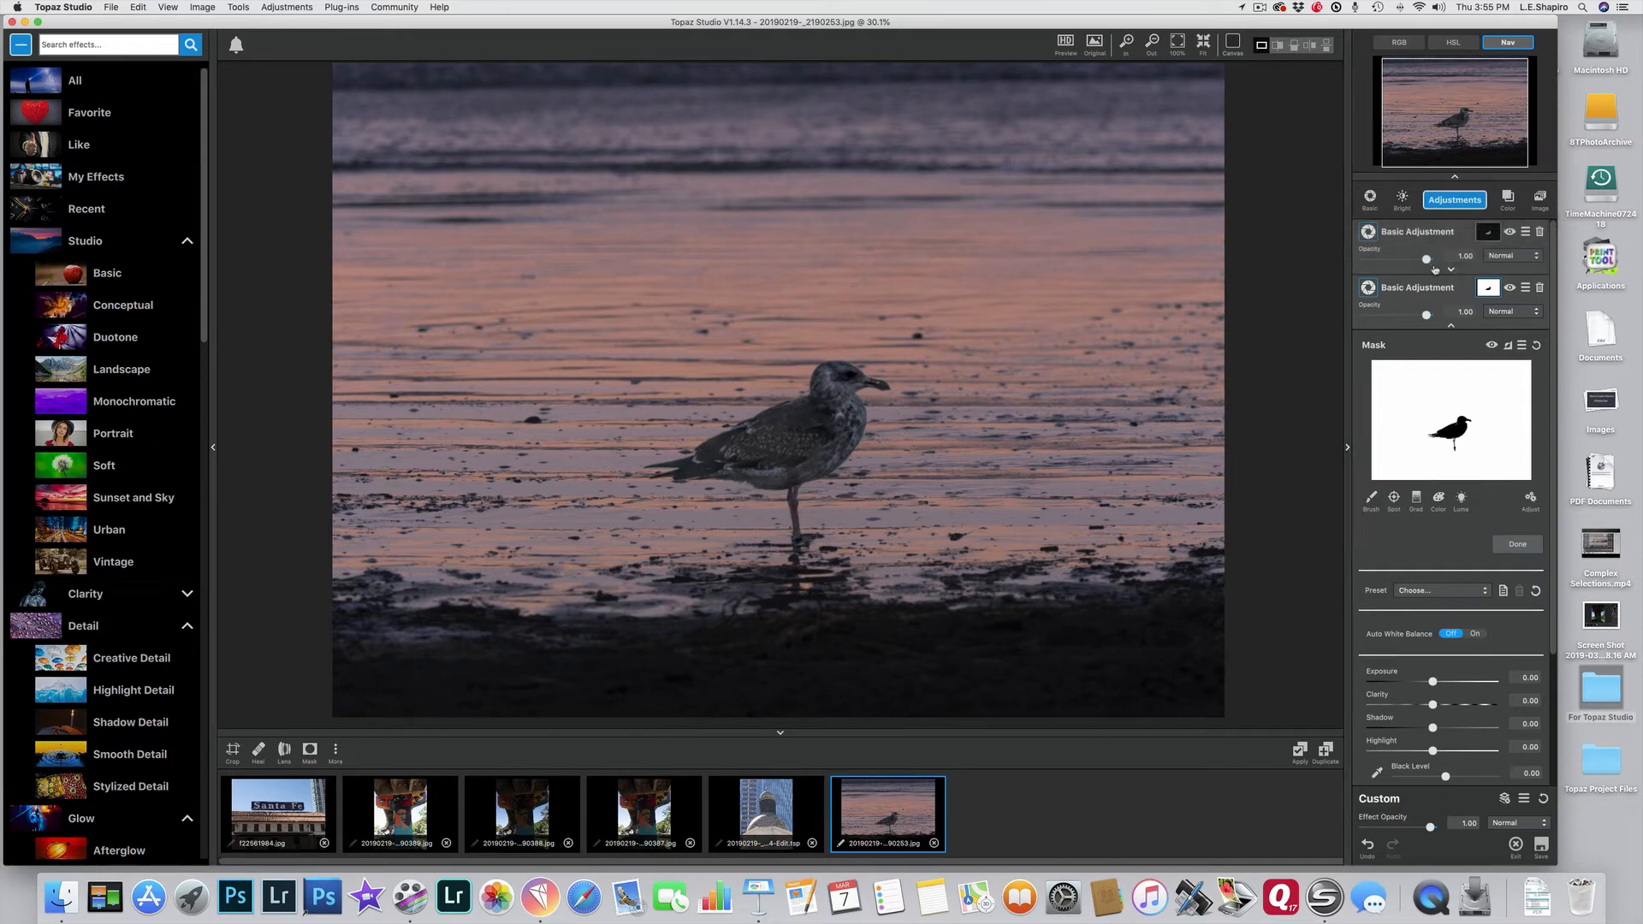
pyautogui.click(1452, 326)
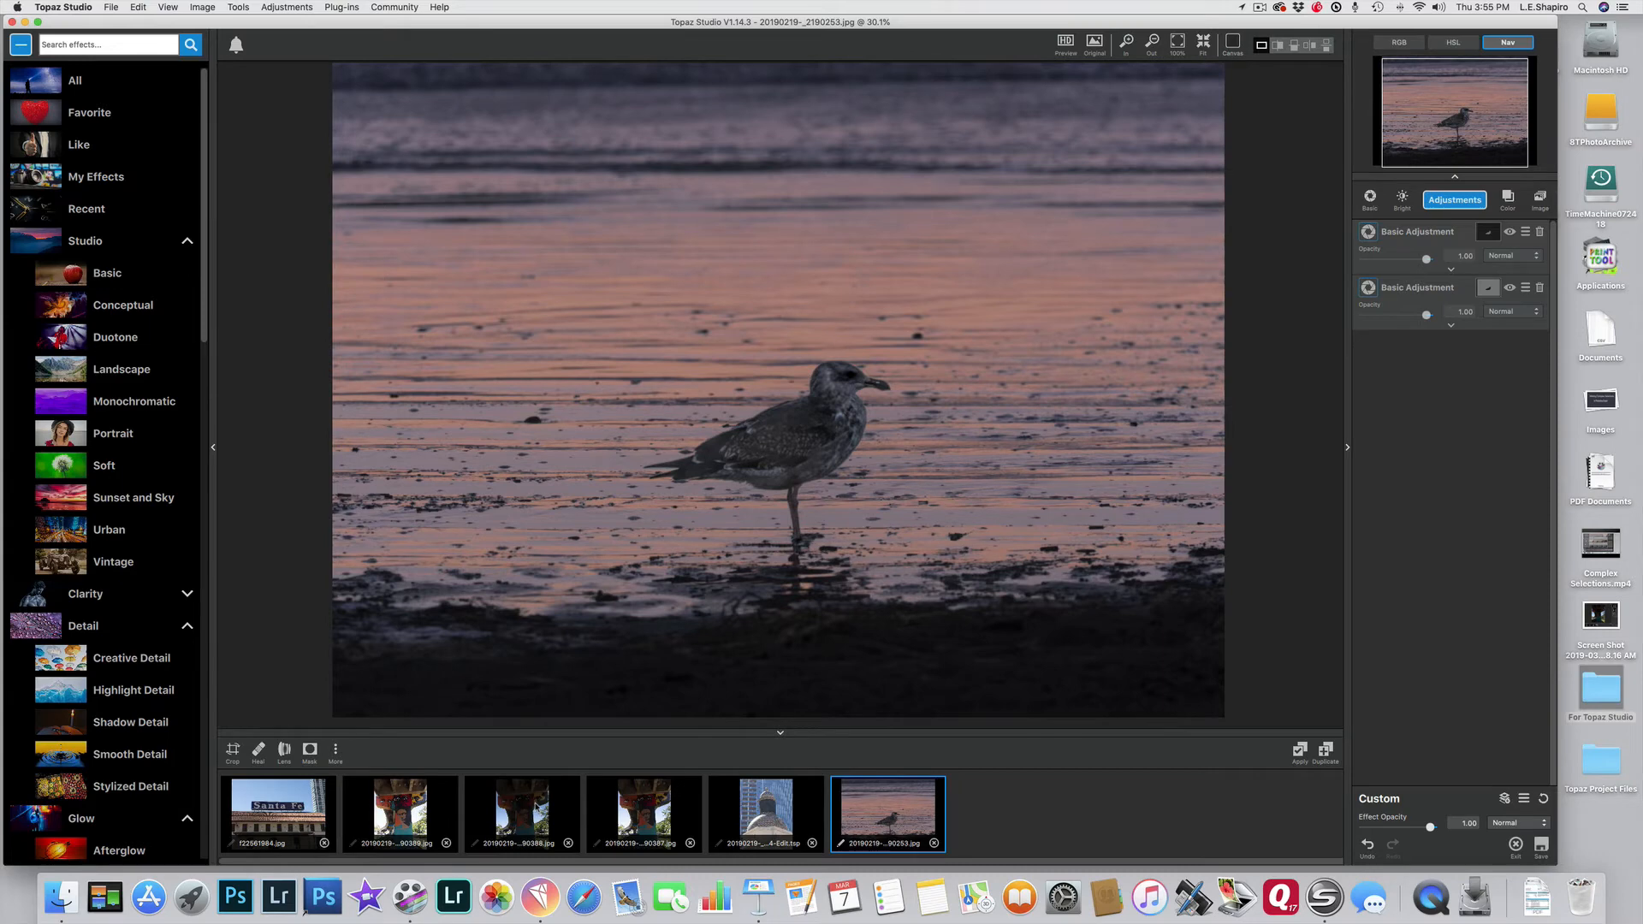
# Compare the bright and dark exposures of the painted bridge pillar, leaving the dark photo 20190219-_2190388.jpg open
pyautogui.click(536, 806)
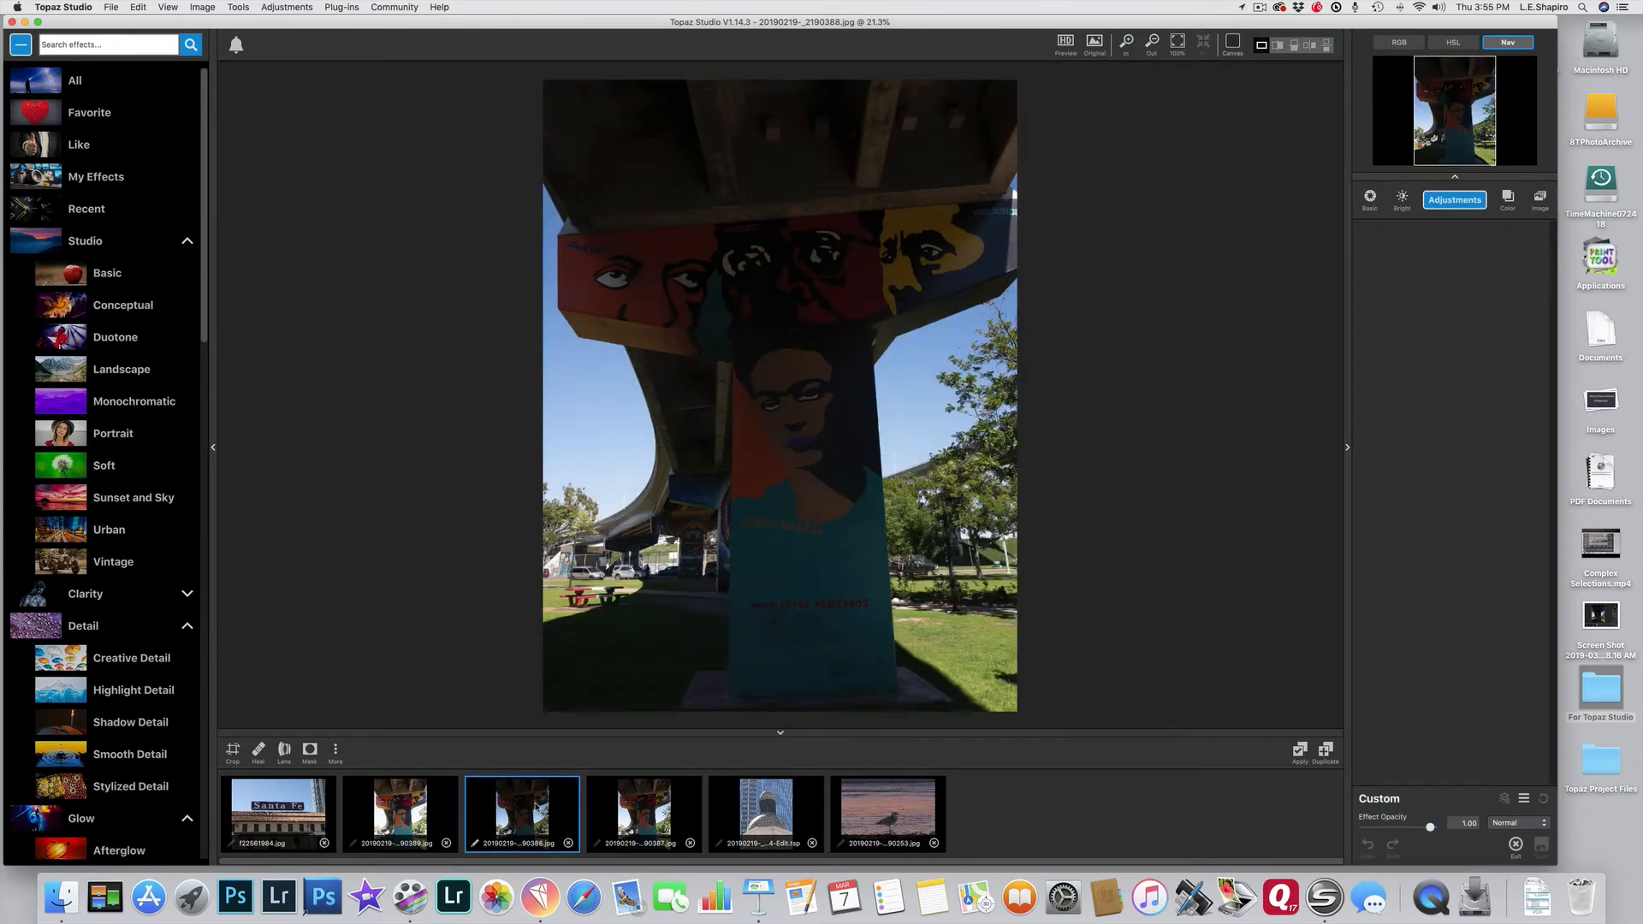
pyautogui.click(406, 816)
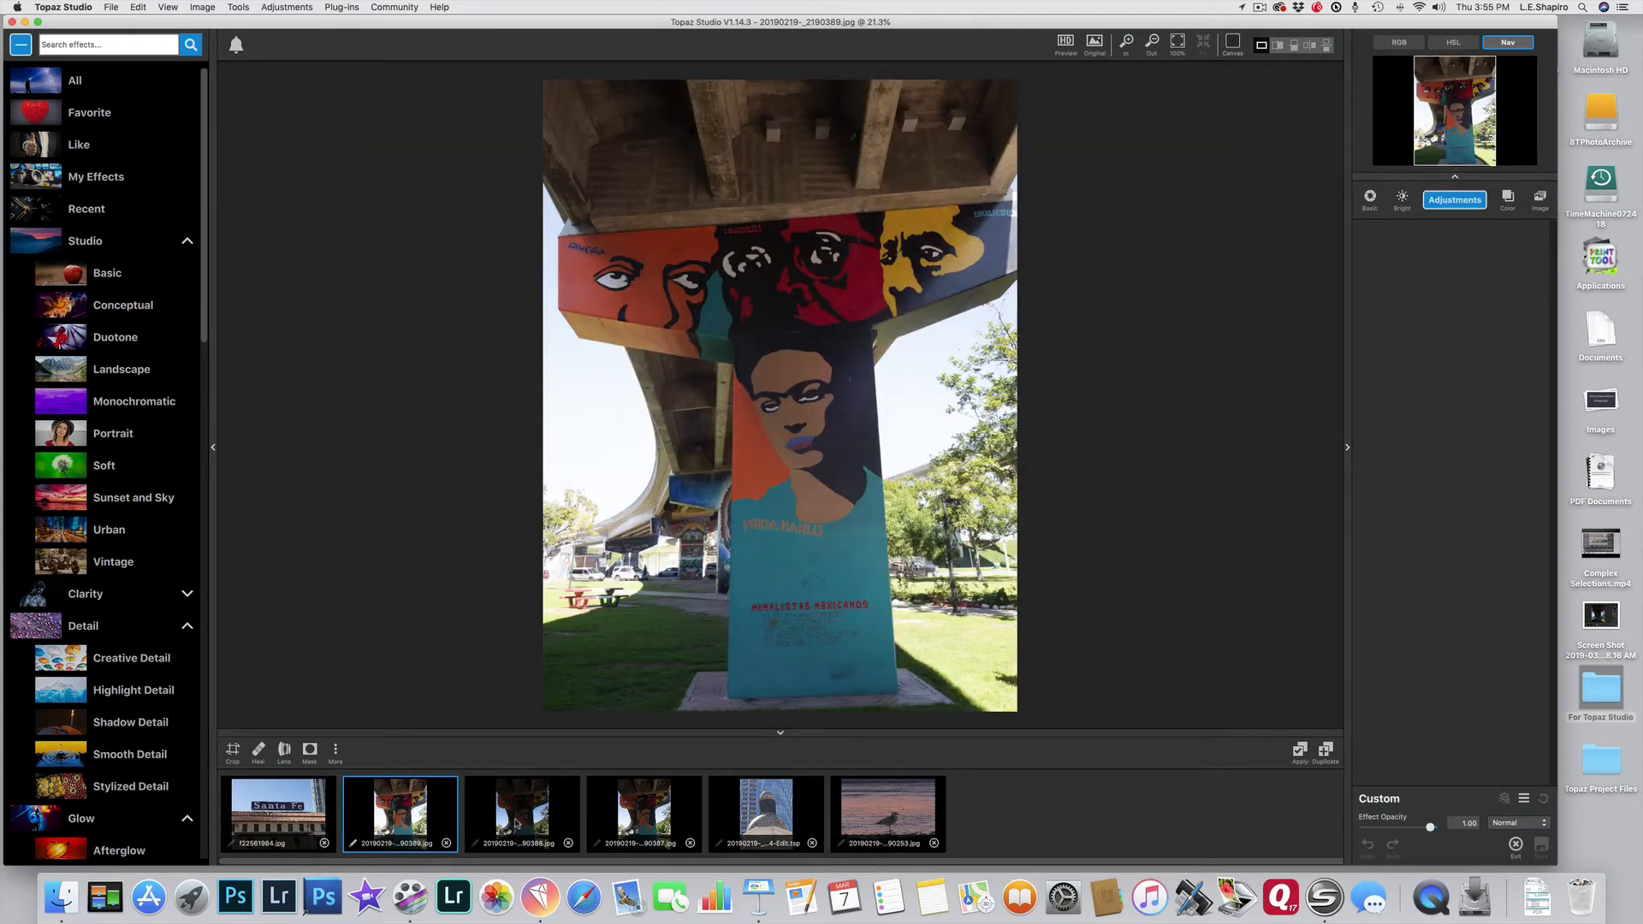
pyautogui.click(516, 822)
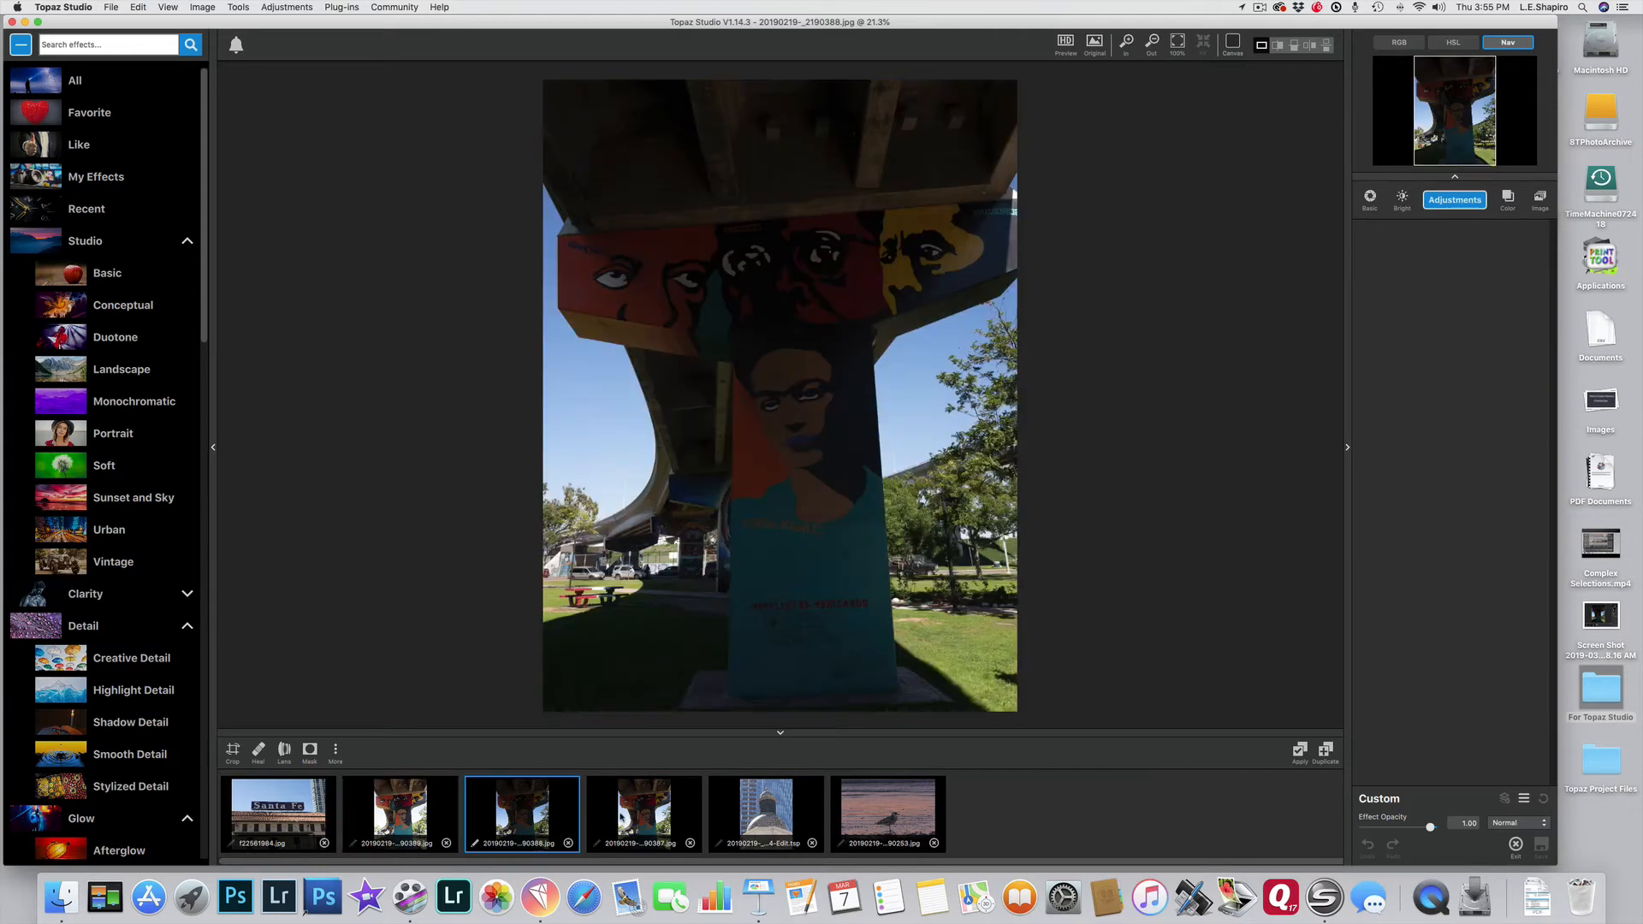
# Compare the middle and bright exposures, 20190219-_2190387.jpg and 20190219-_2190389.jpg, and return to the dark 20190219-_2190388.jpg
pyautogui.click(624, 817)
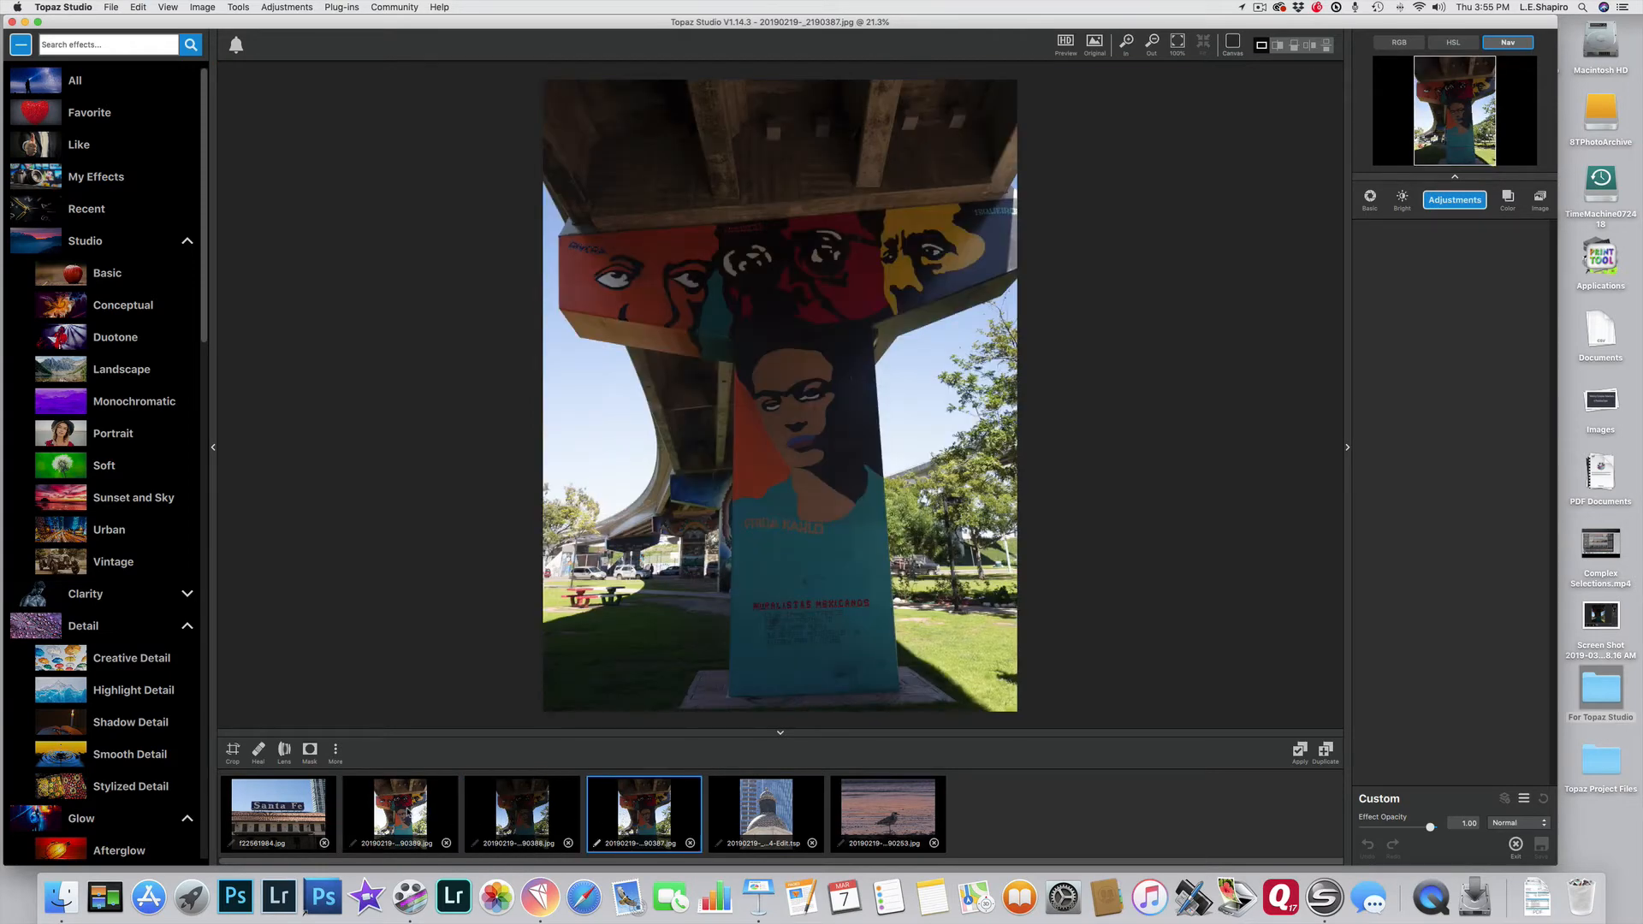
pyautogui.click(408, 814)
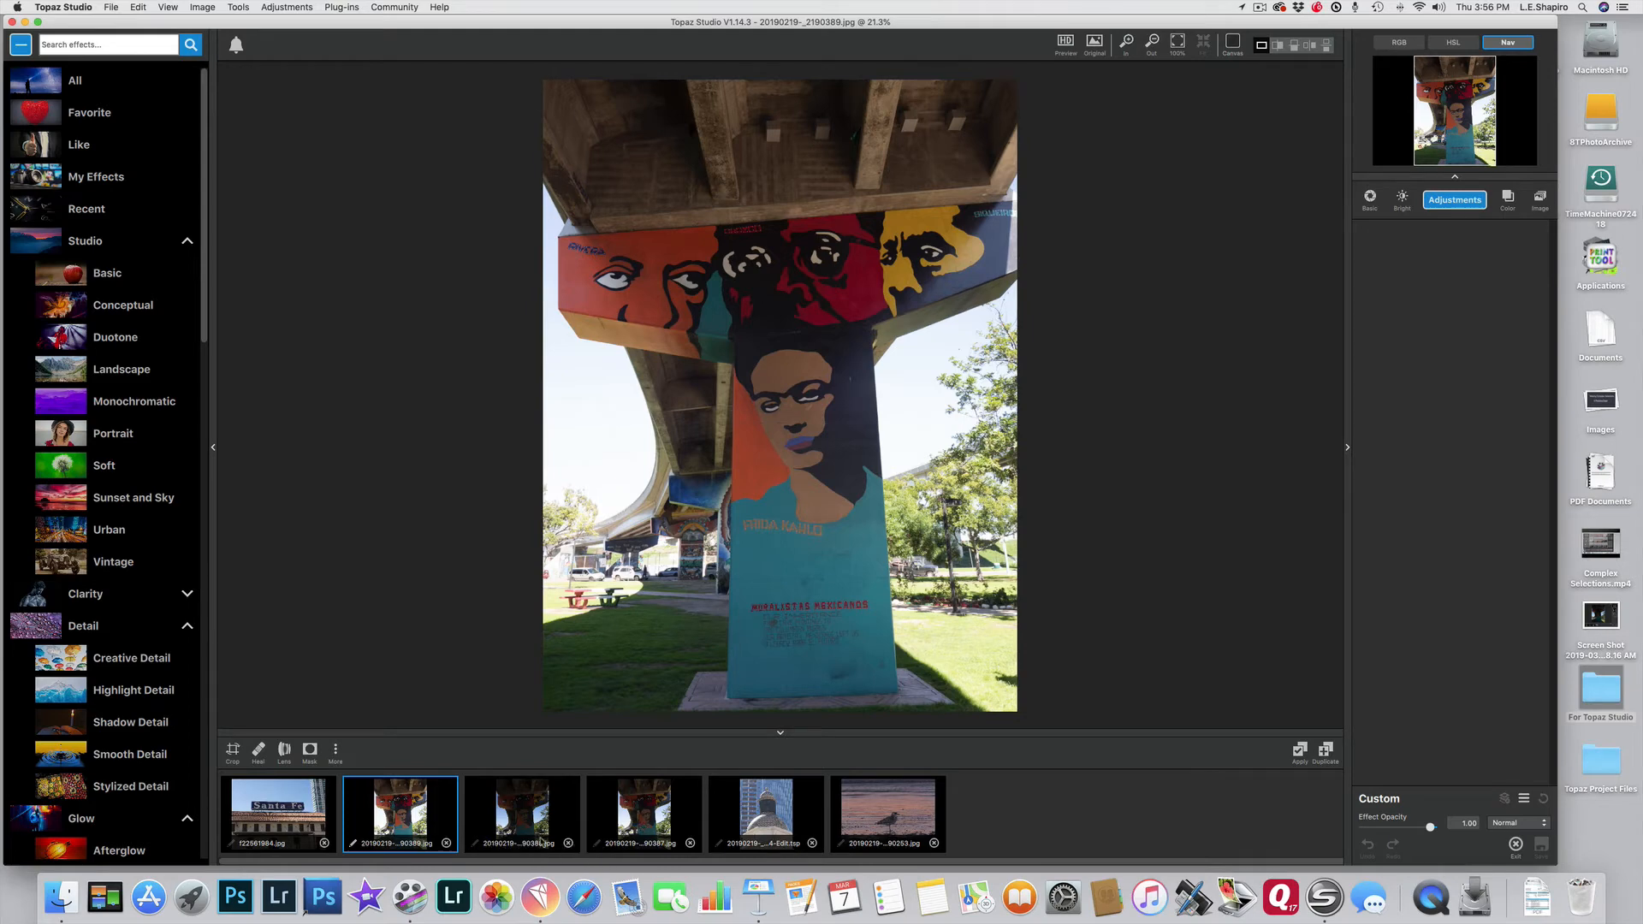
pyautogui.click(526, 804)
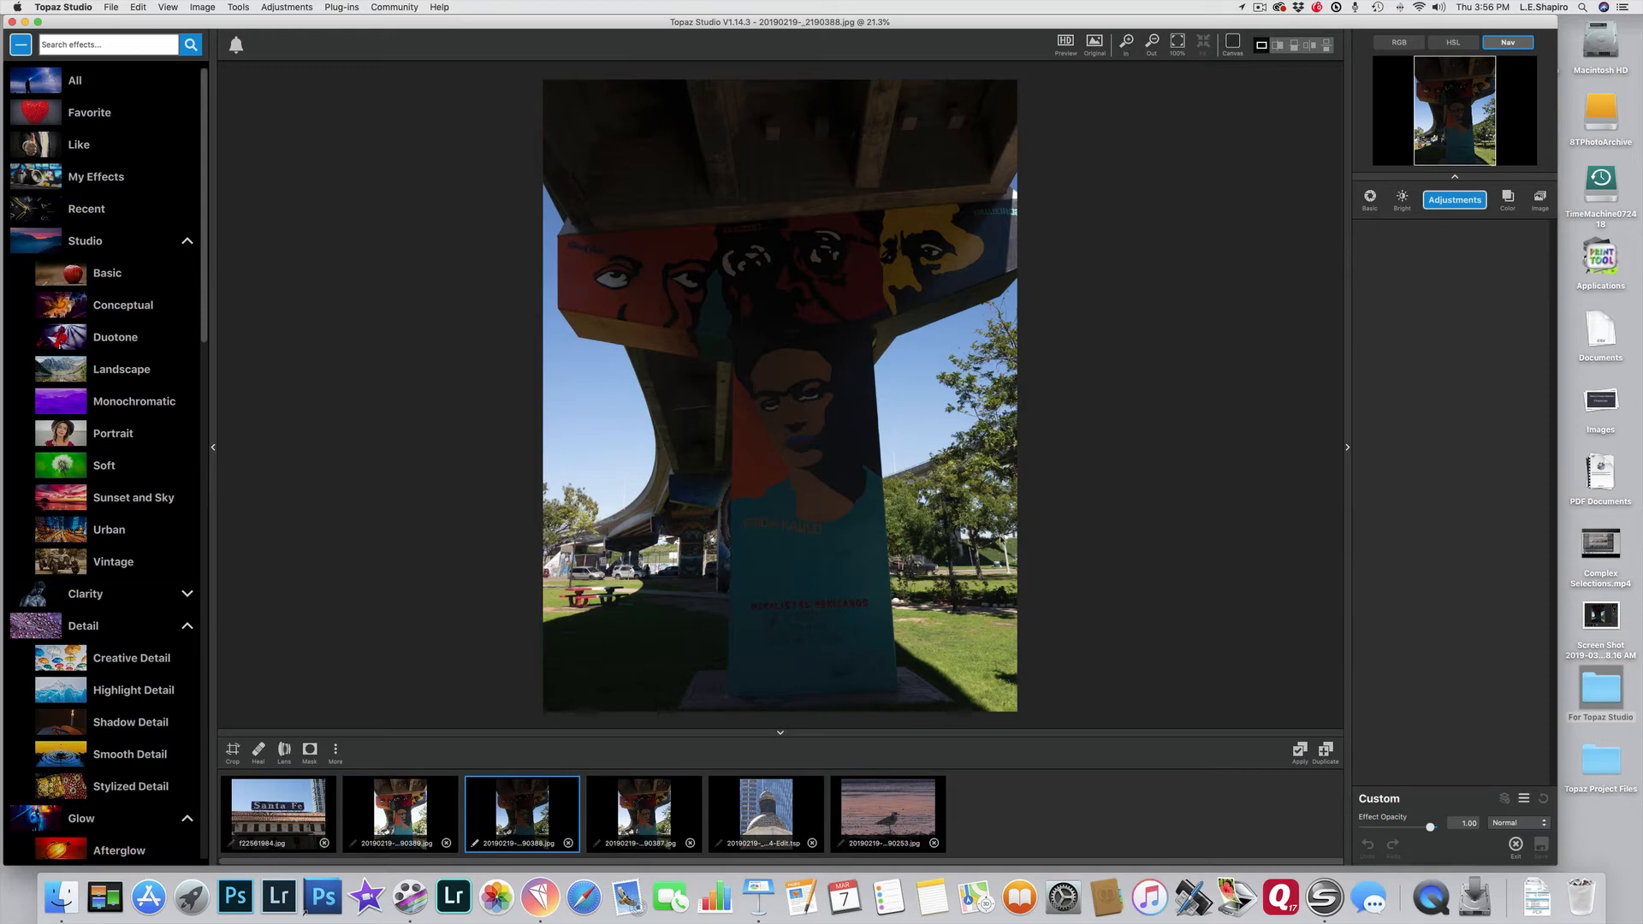
# Add a Basic Adjustment to the dark bridge pillar photo and collapse its settings
pyautogui.click(1443, 202)
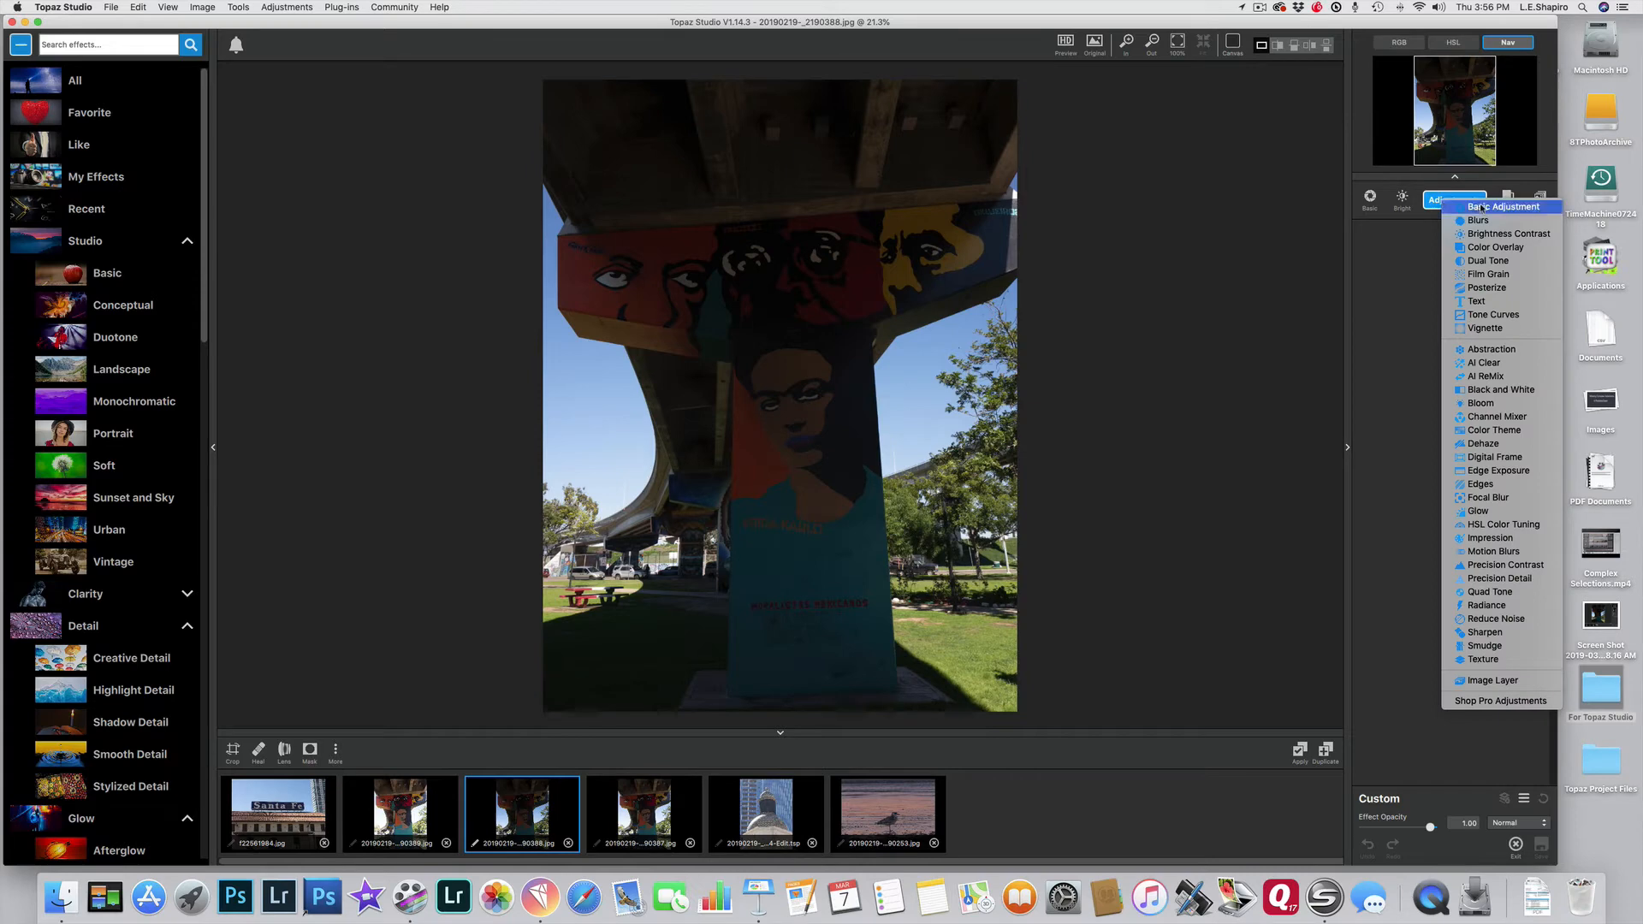
pyautogui.click(1482, 208)
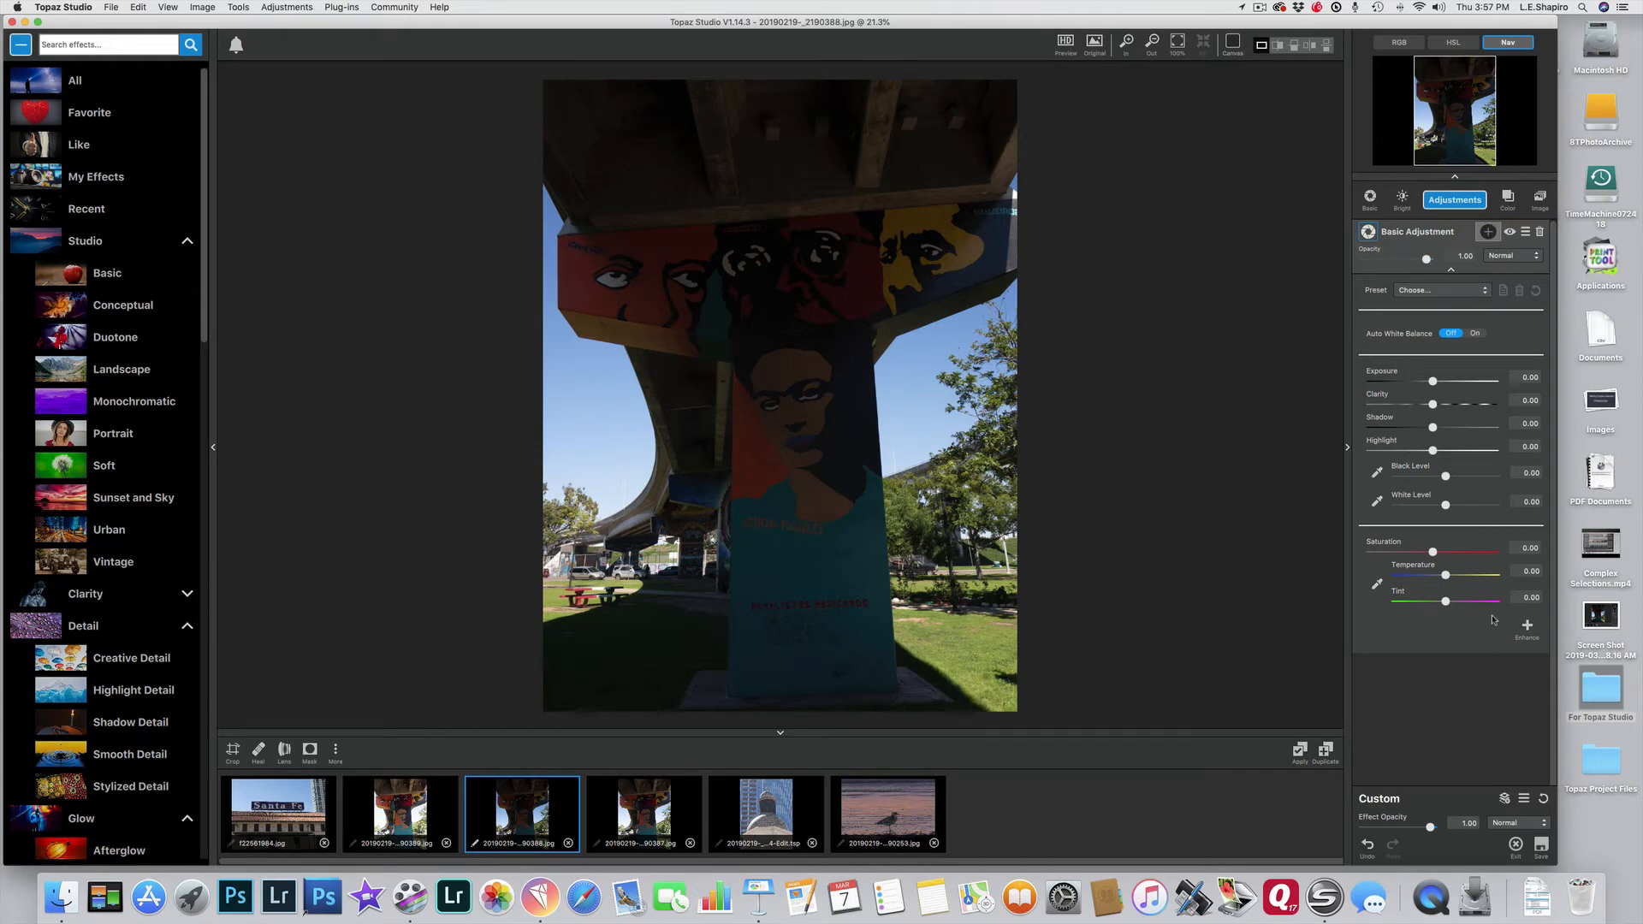
pyautogui.click(1453, 273)
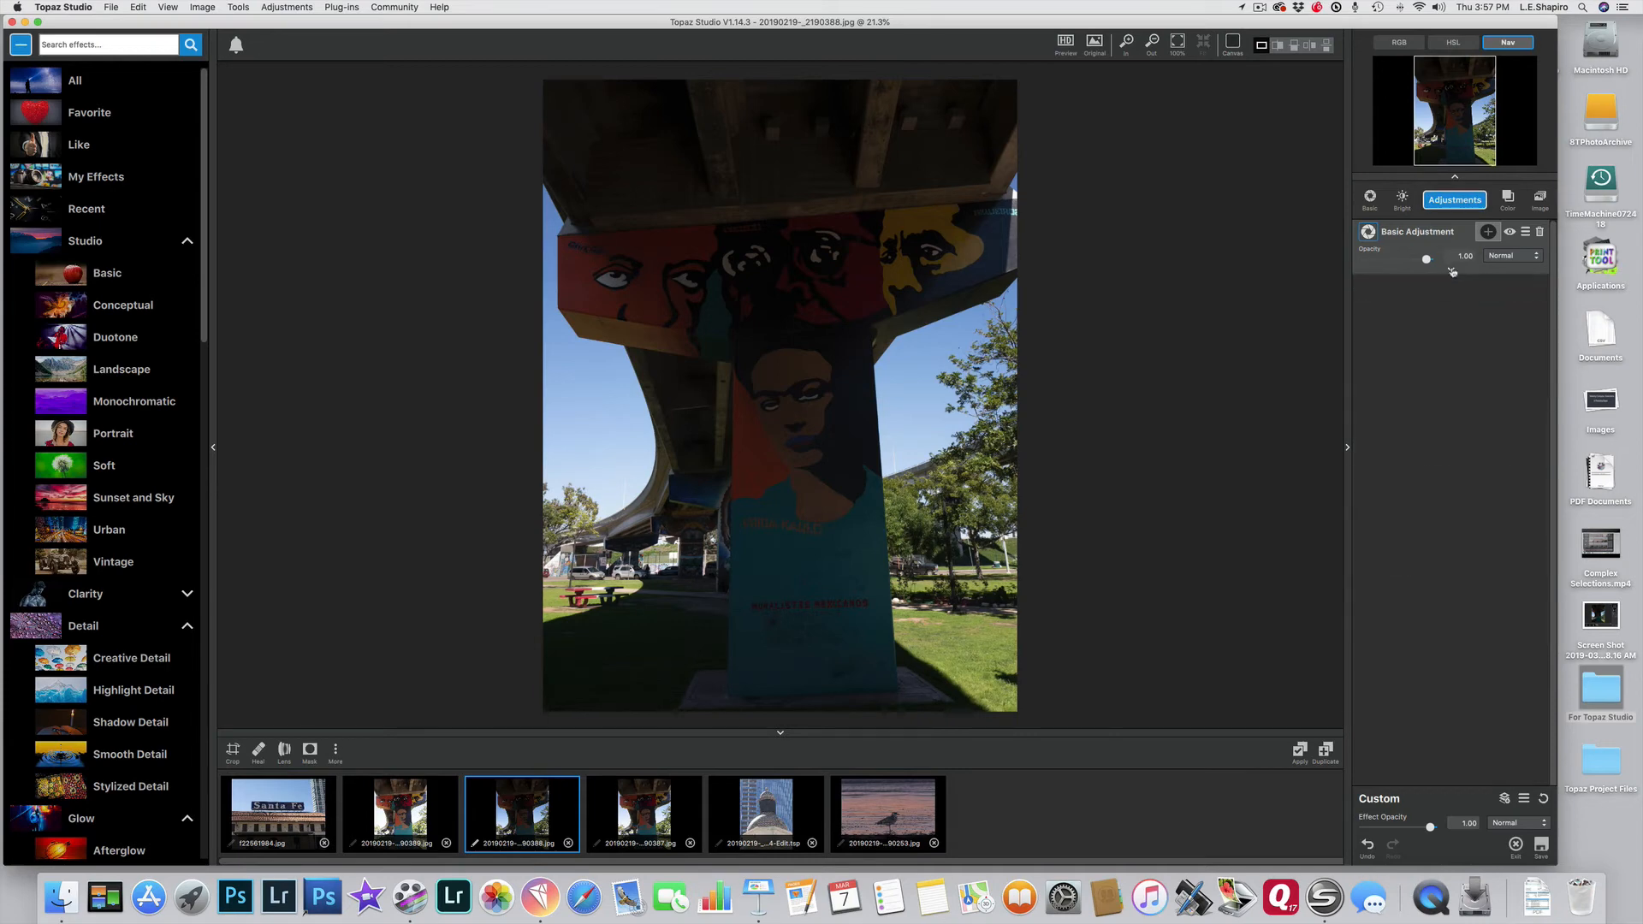
# Add an Image Layer adjustment and place the bright photo 20190219-_2190389.jpg from the filmstrip over the dark photo
pyautogui.click(1459, 200)
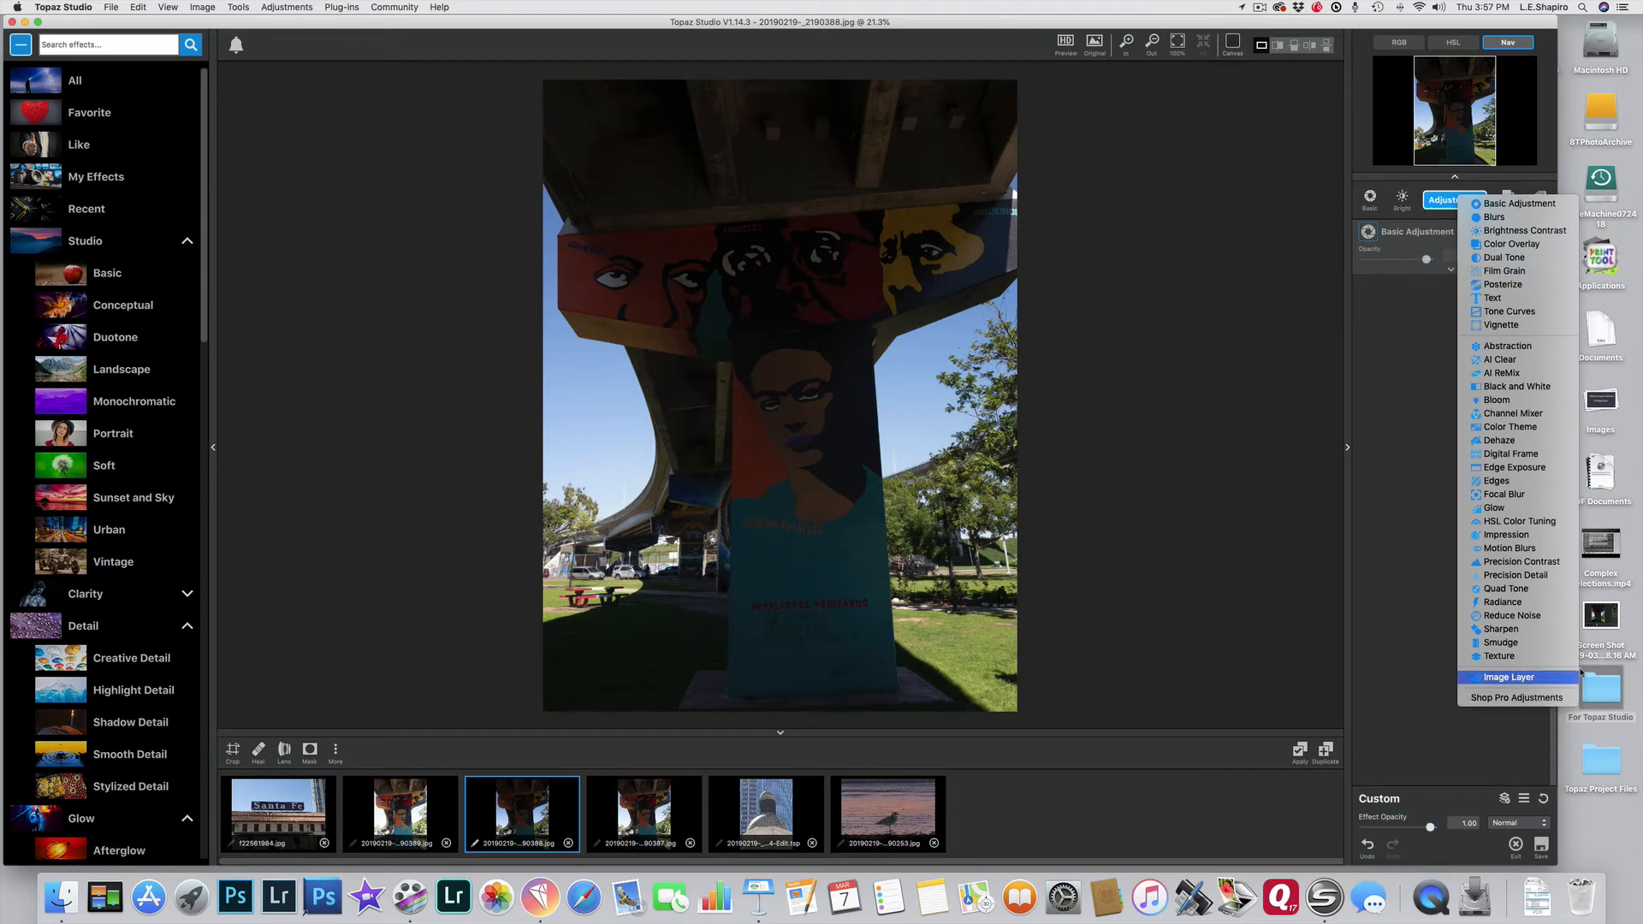
pyautogui.click(1500, 680)
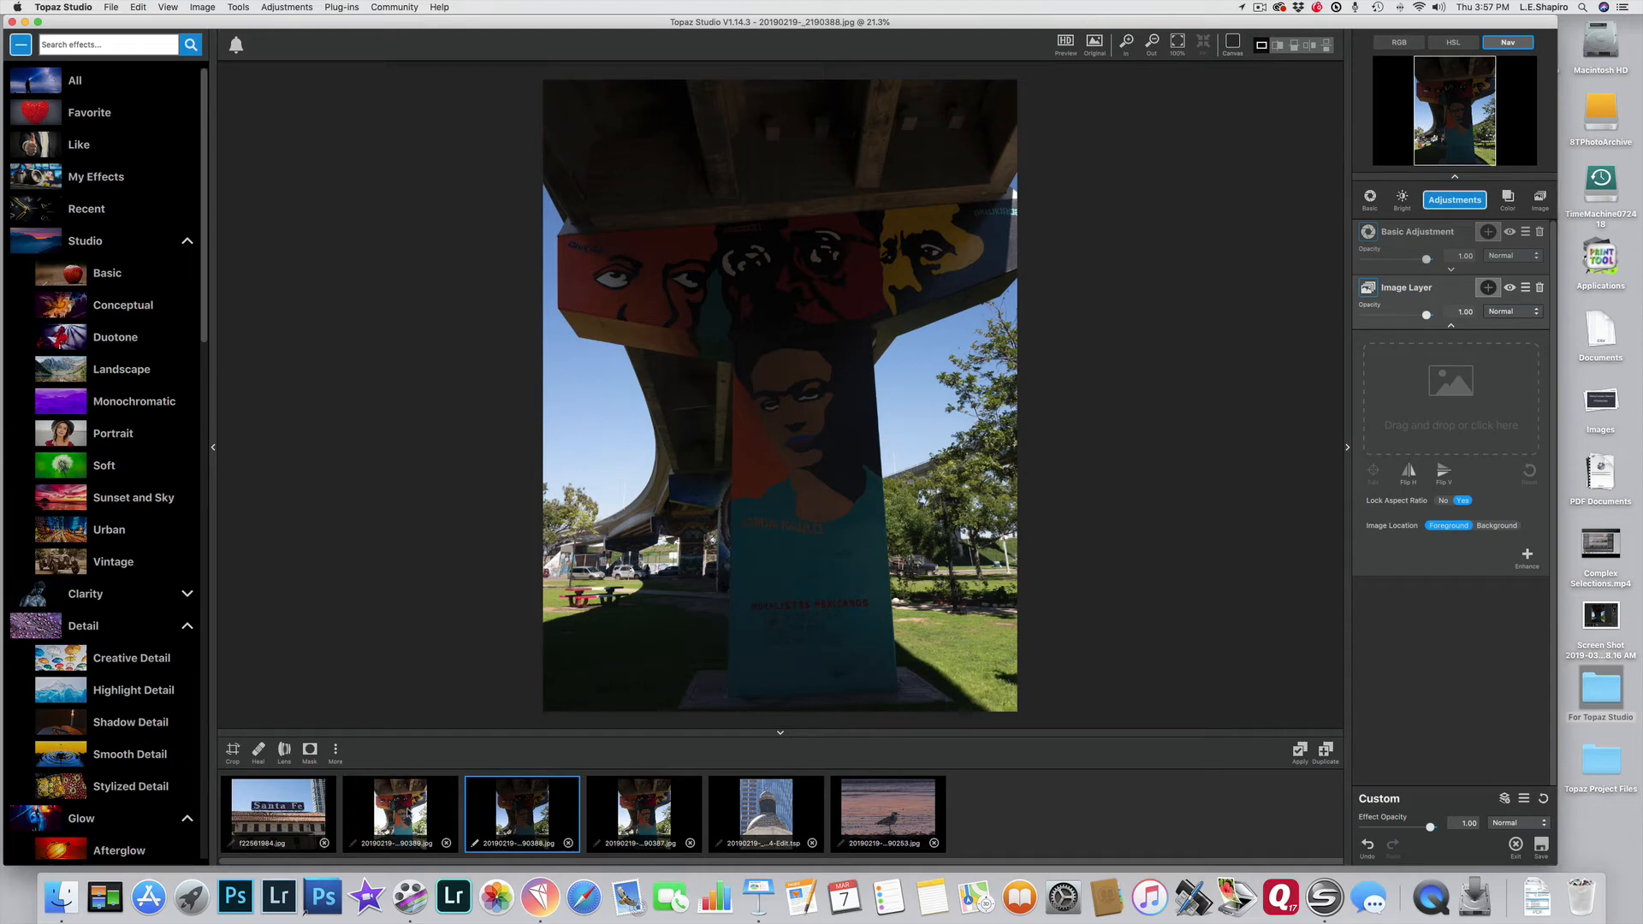
pyautogui.click(409, 817)
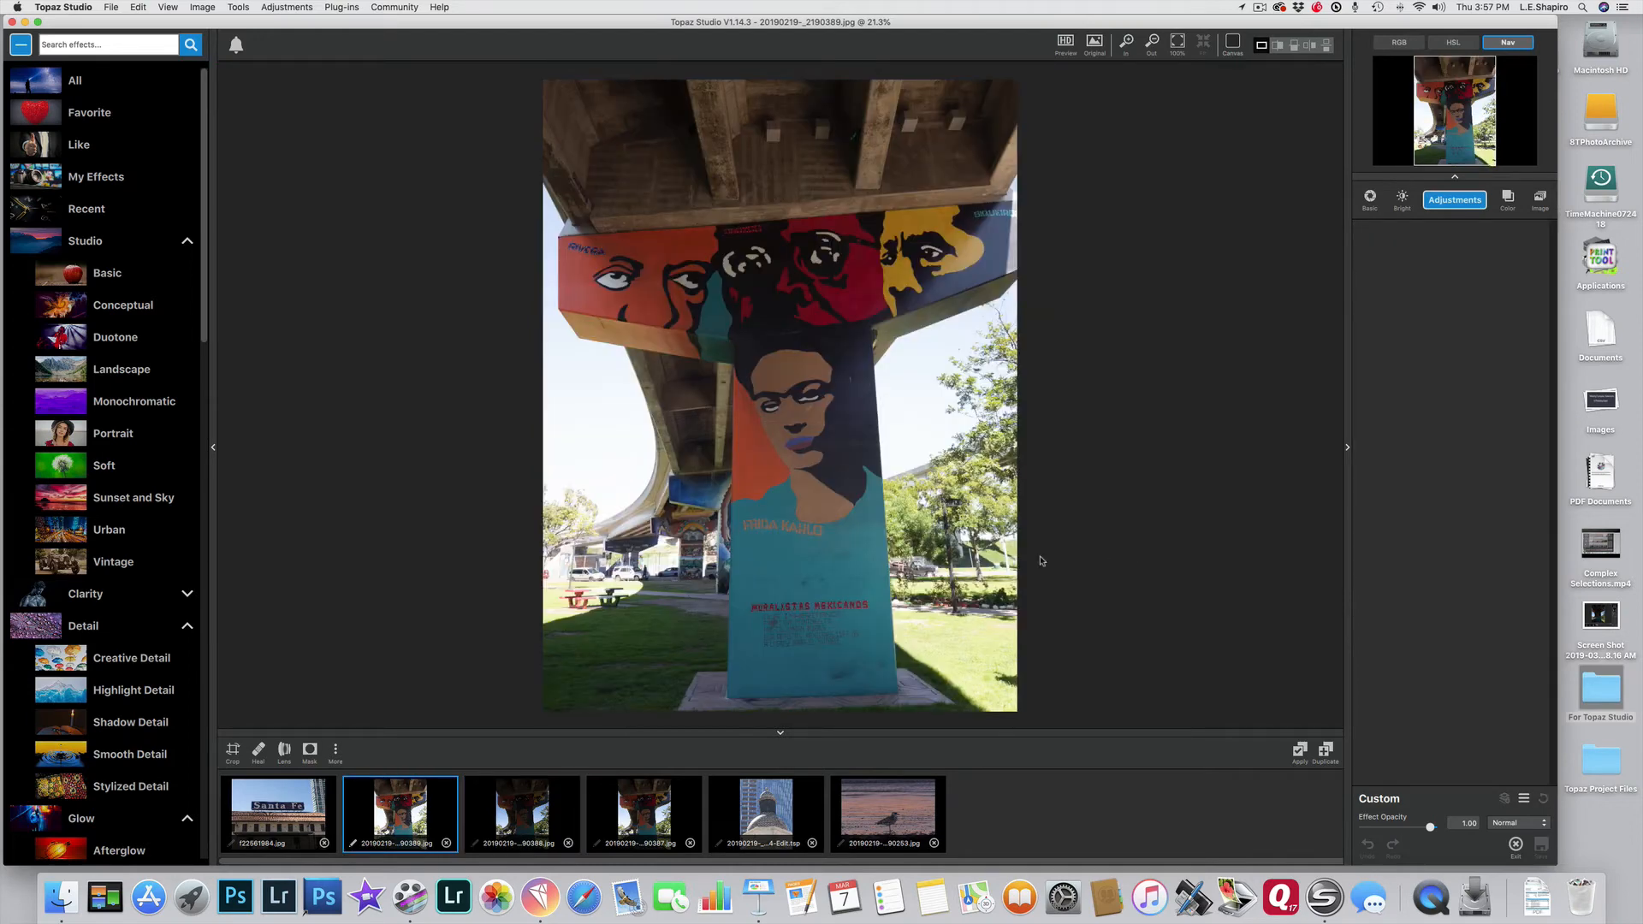
pyautogui.click(537, 825)
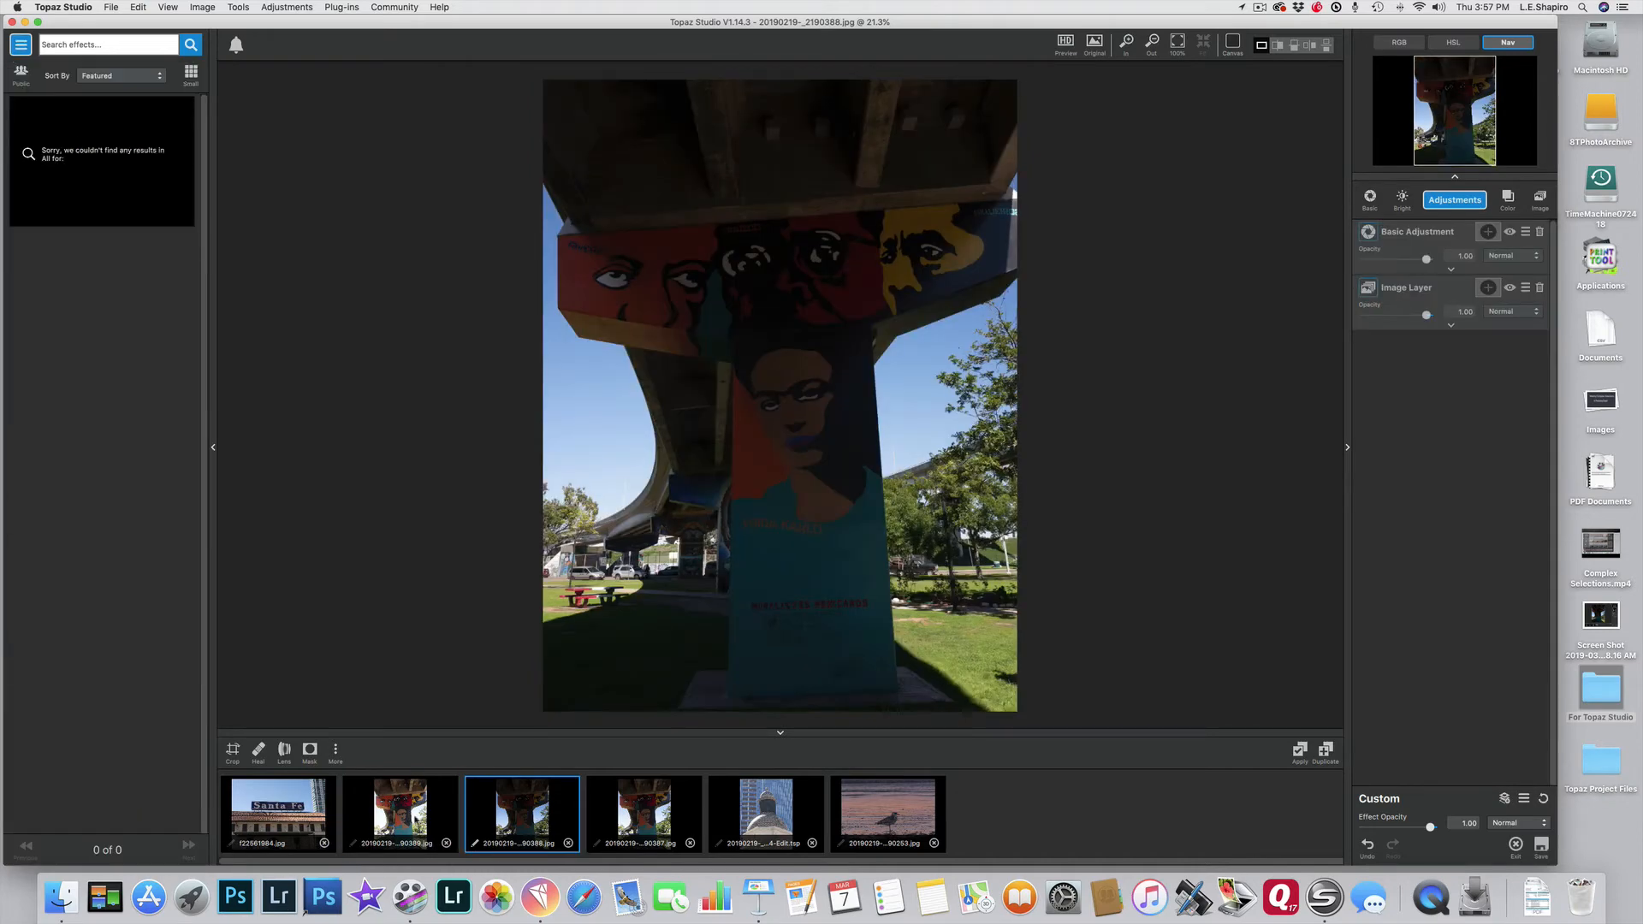
pyautogui.moveTo(414, 817); pyautogui.dragTo(1464, 313)
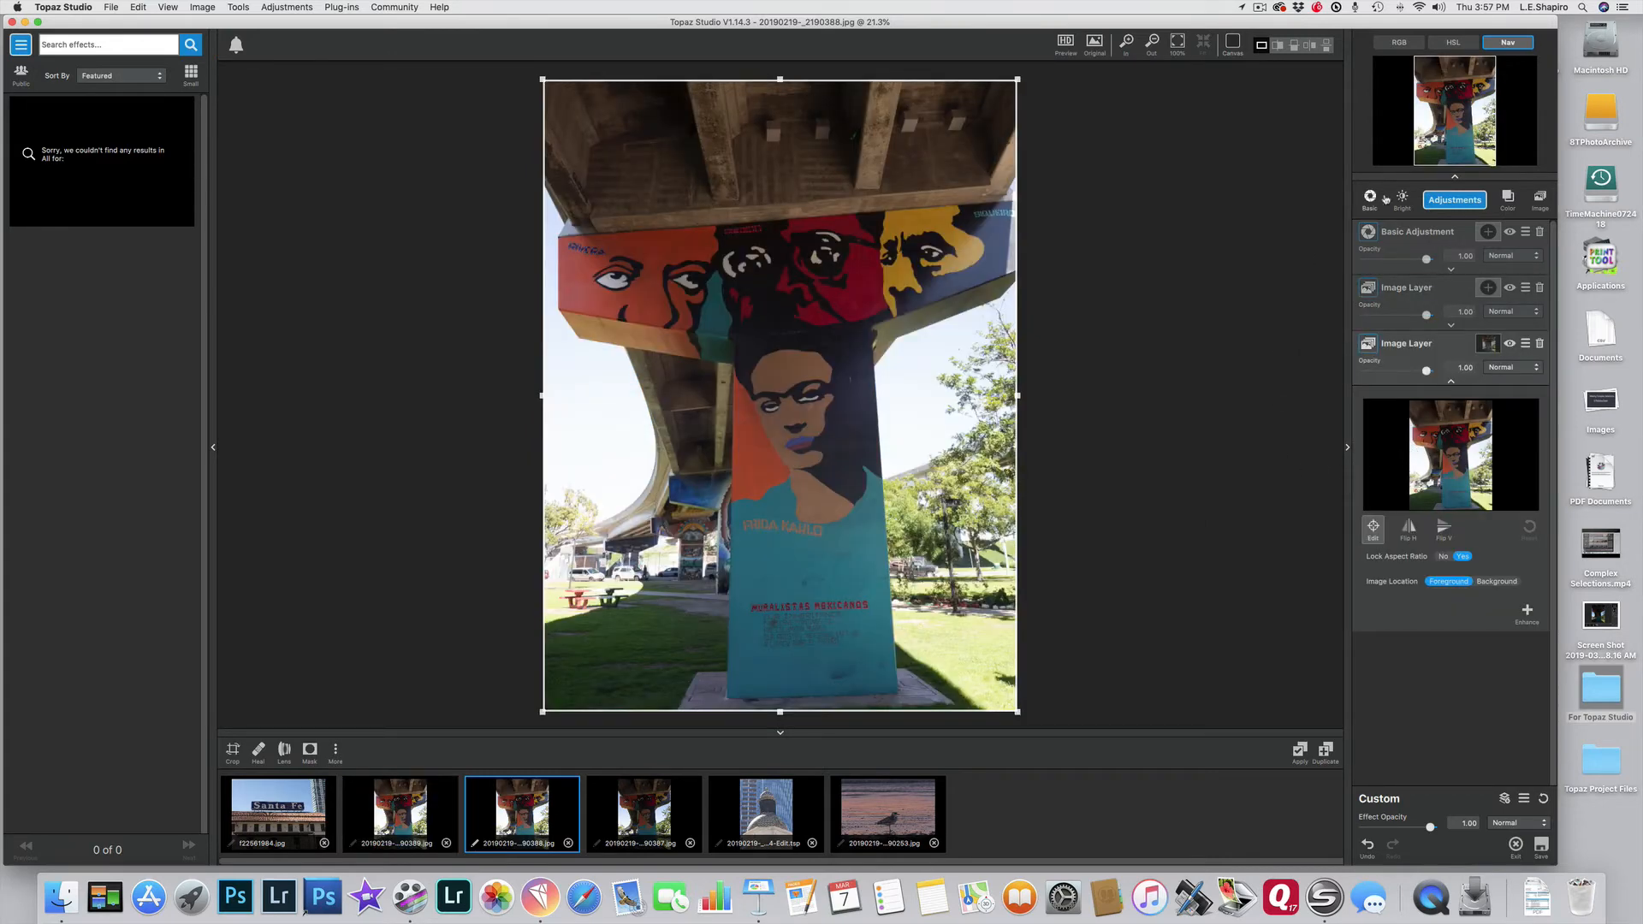
# Delete the empty Image Layer from the adjustment stack, keeping the one that holds the bright photo
pyautogui.click(1452, 384)
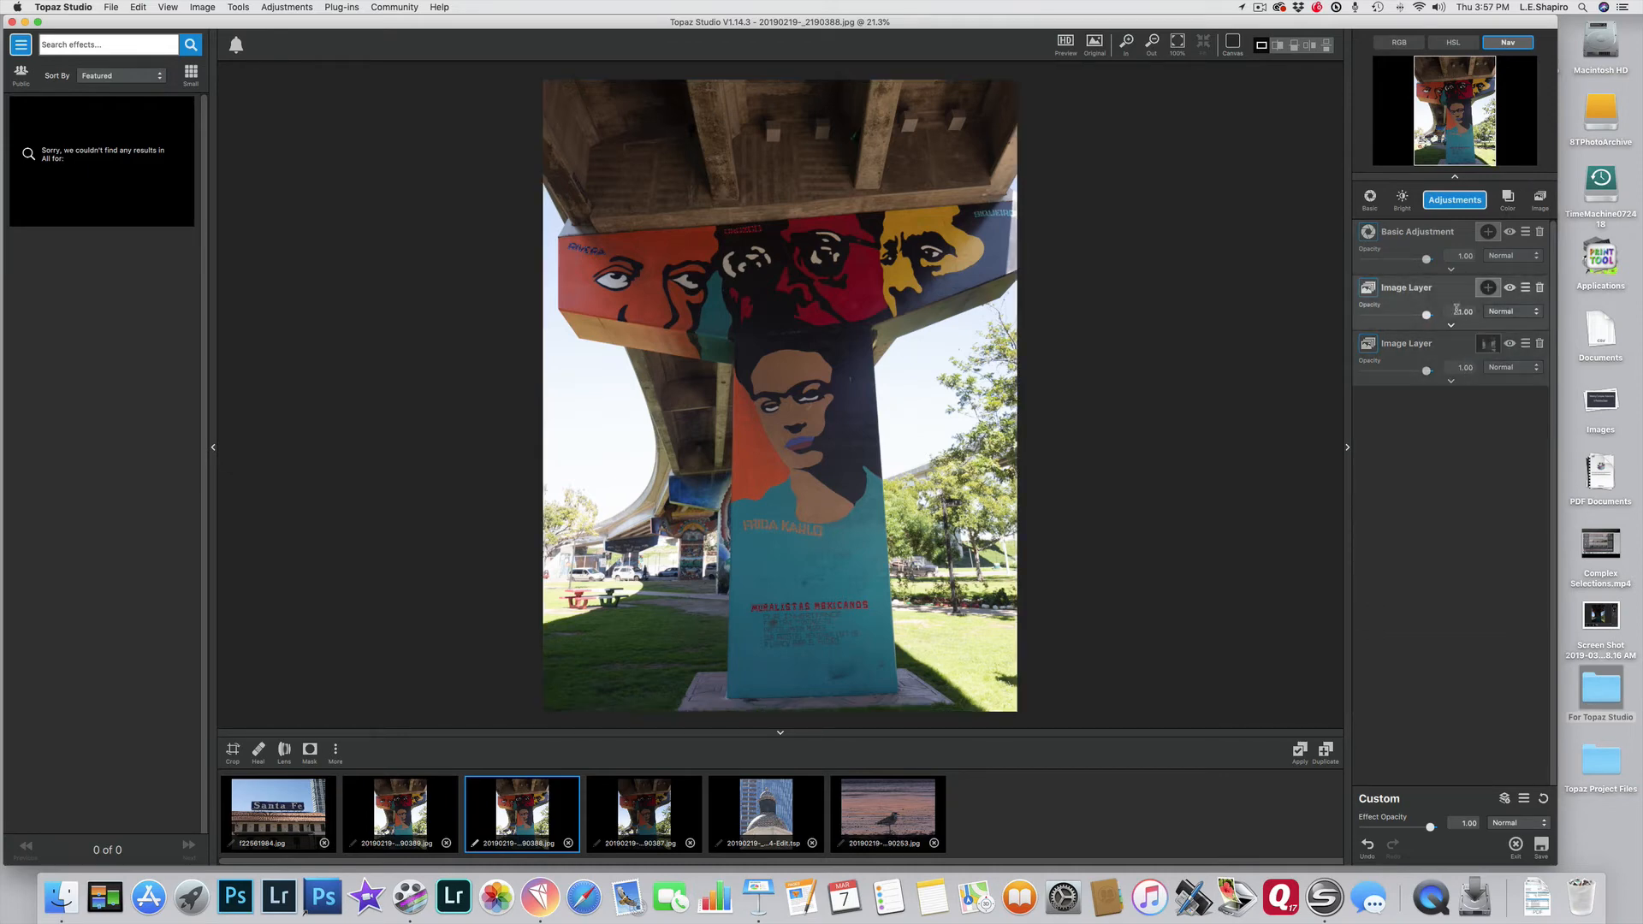
pyautogui.click(1539, 288)
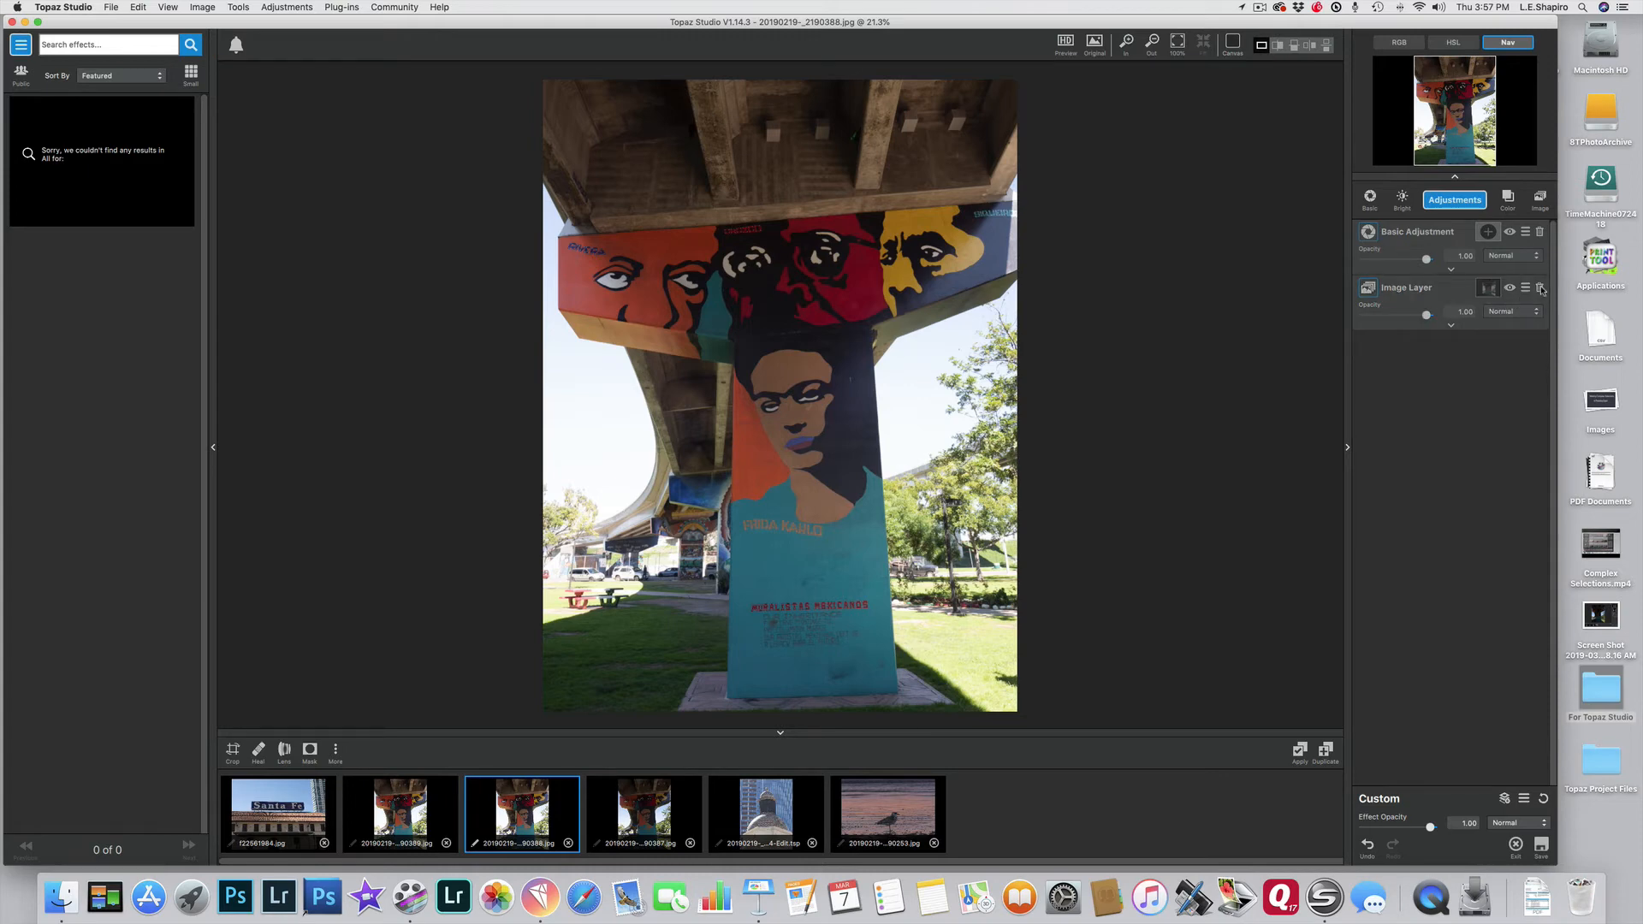
pyautogui.click(1451, 326)
pyautogui.click(1452, 326)
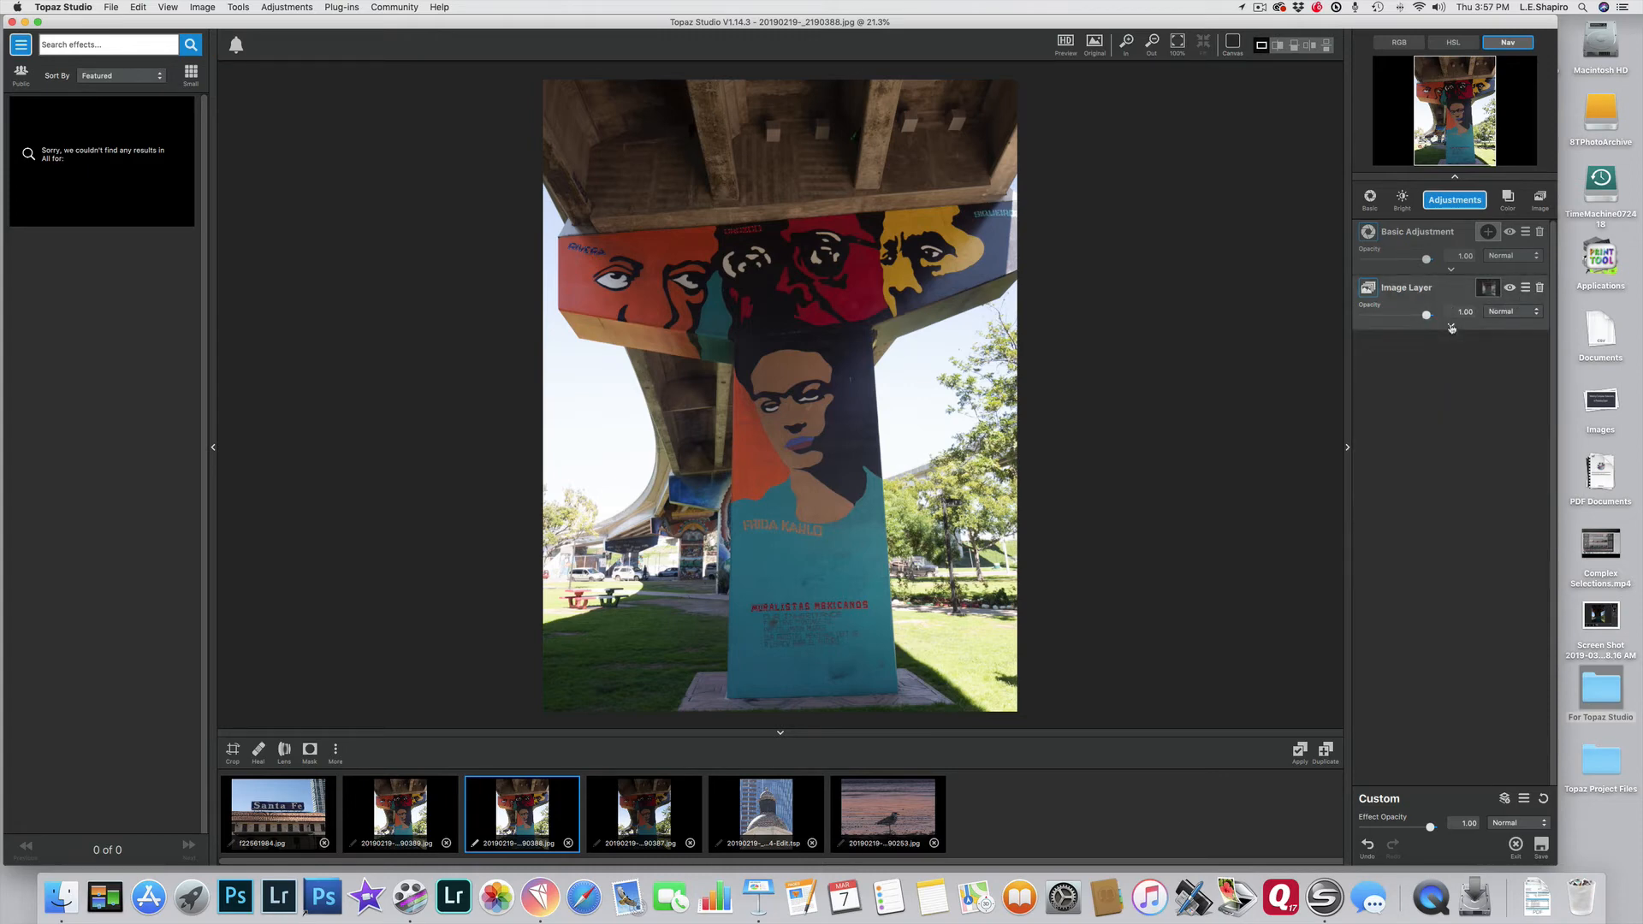
# With the Image Layer temporarily hidden, create a luminosity mask on the Basic Adjustment from the dark photo
pyautogui.click(1452, 270)
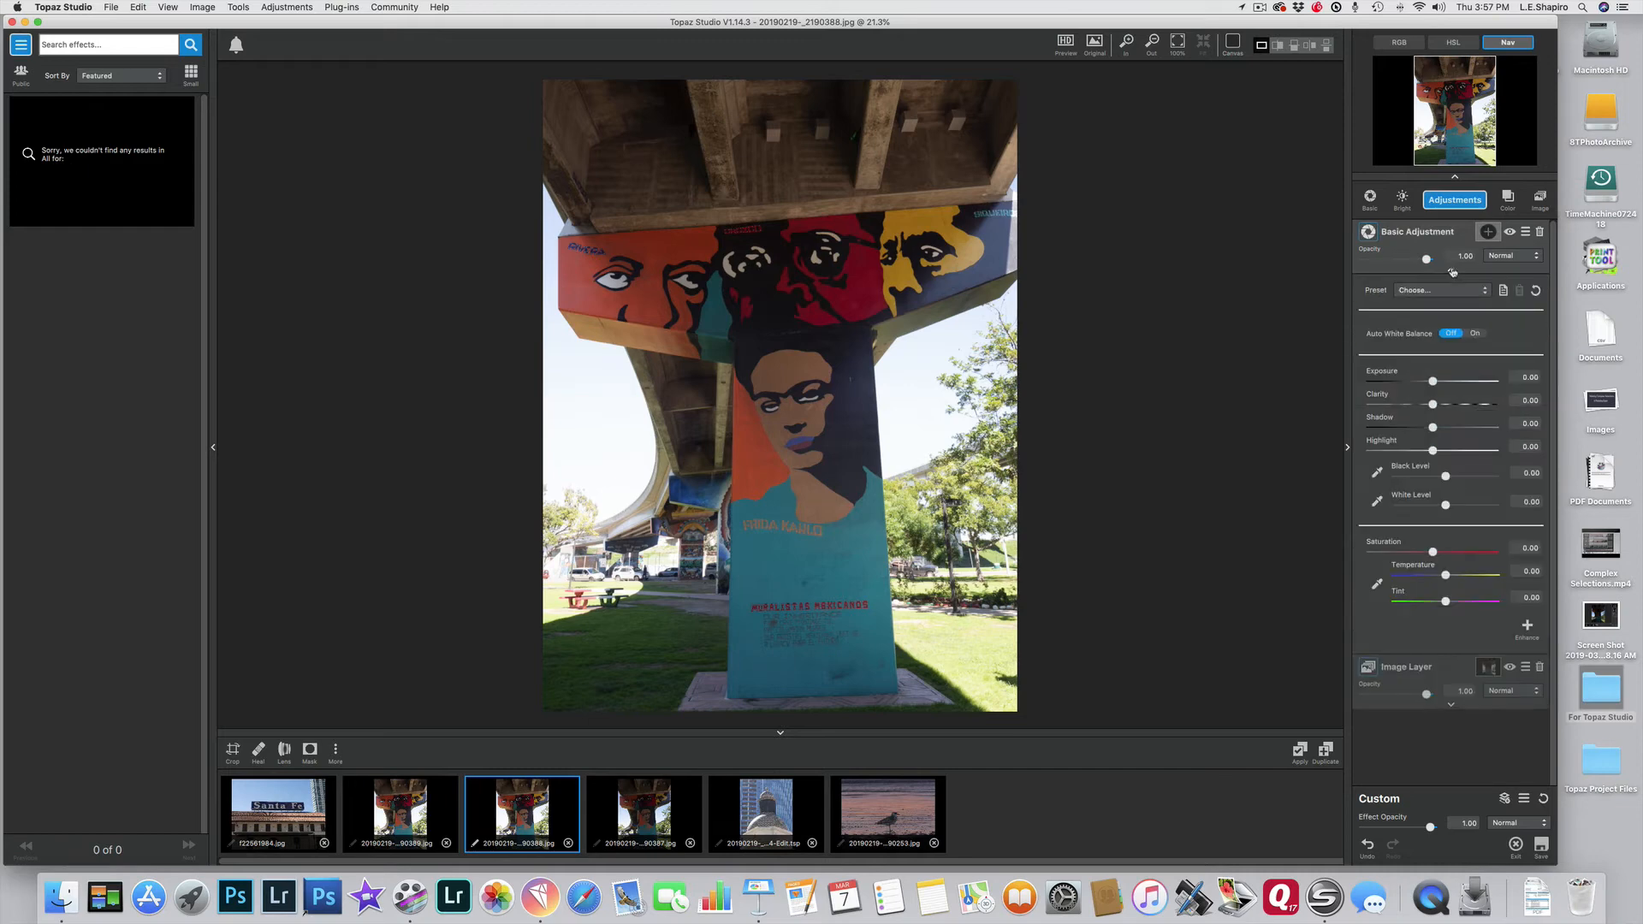
pyautogui.click(1489, 233)
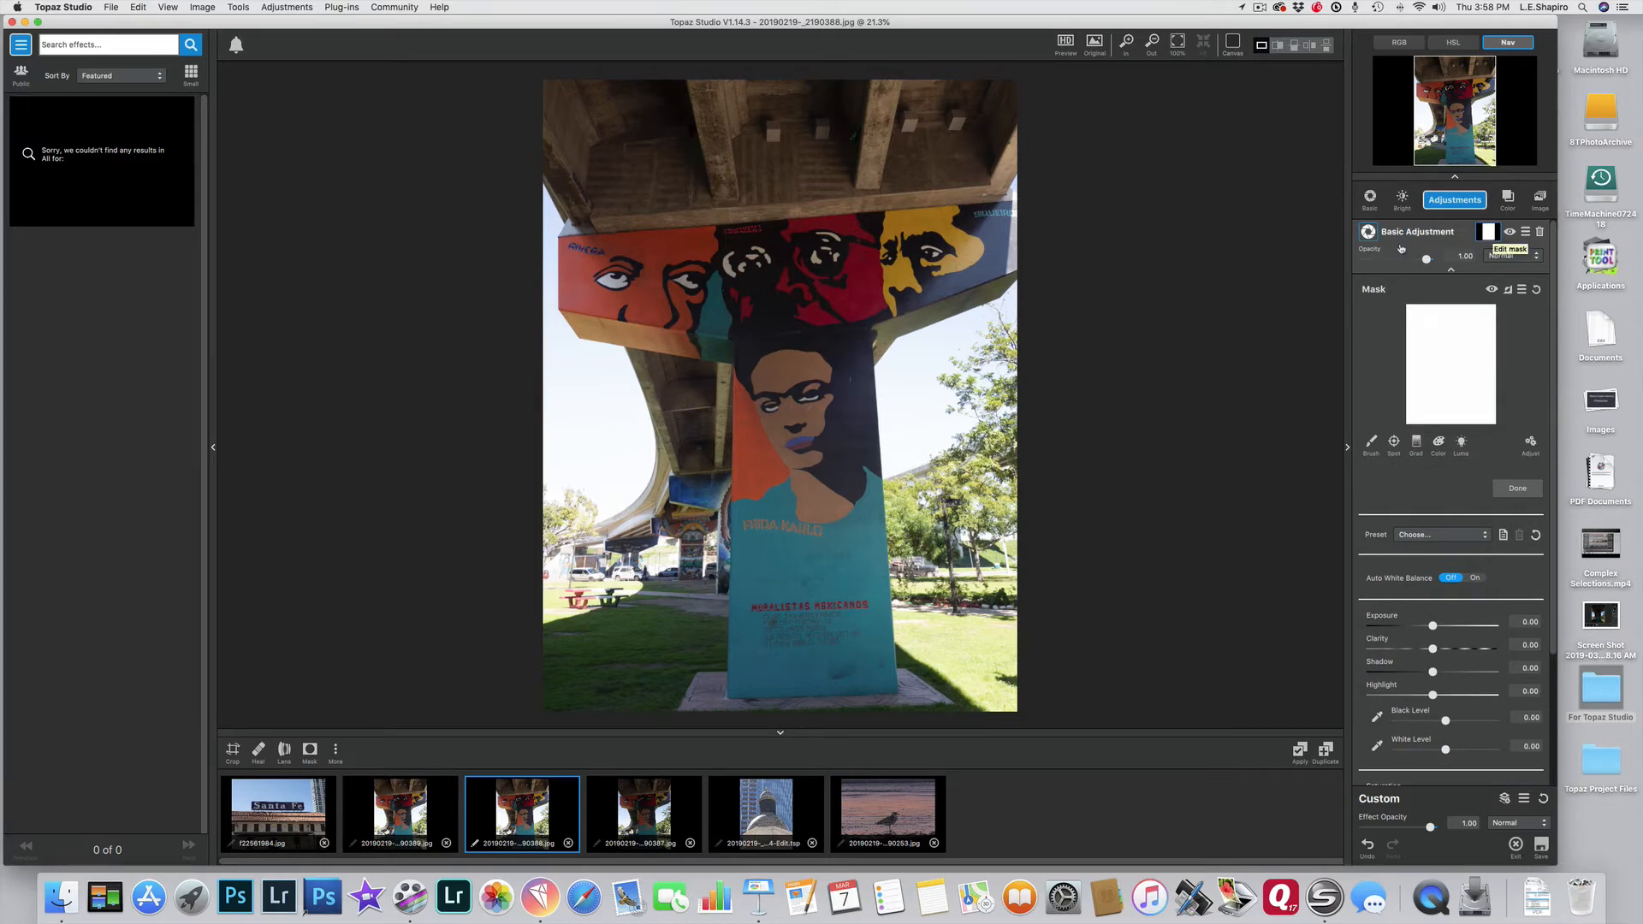
pyautogui.click(1451, 270)
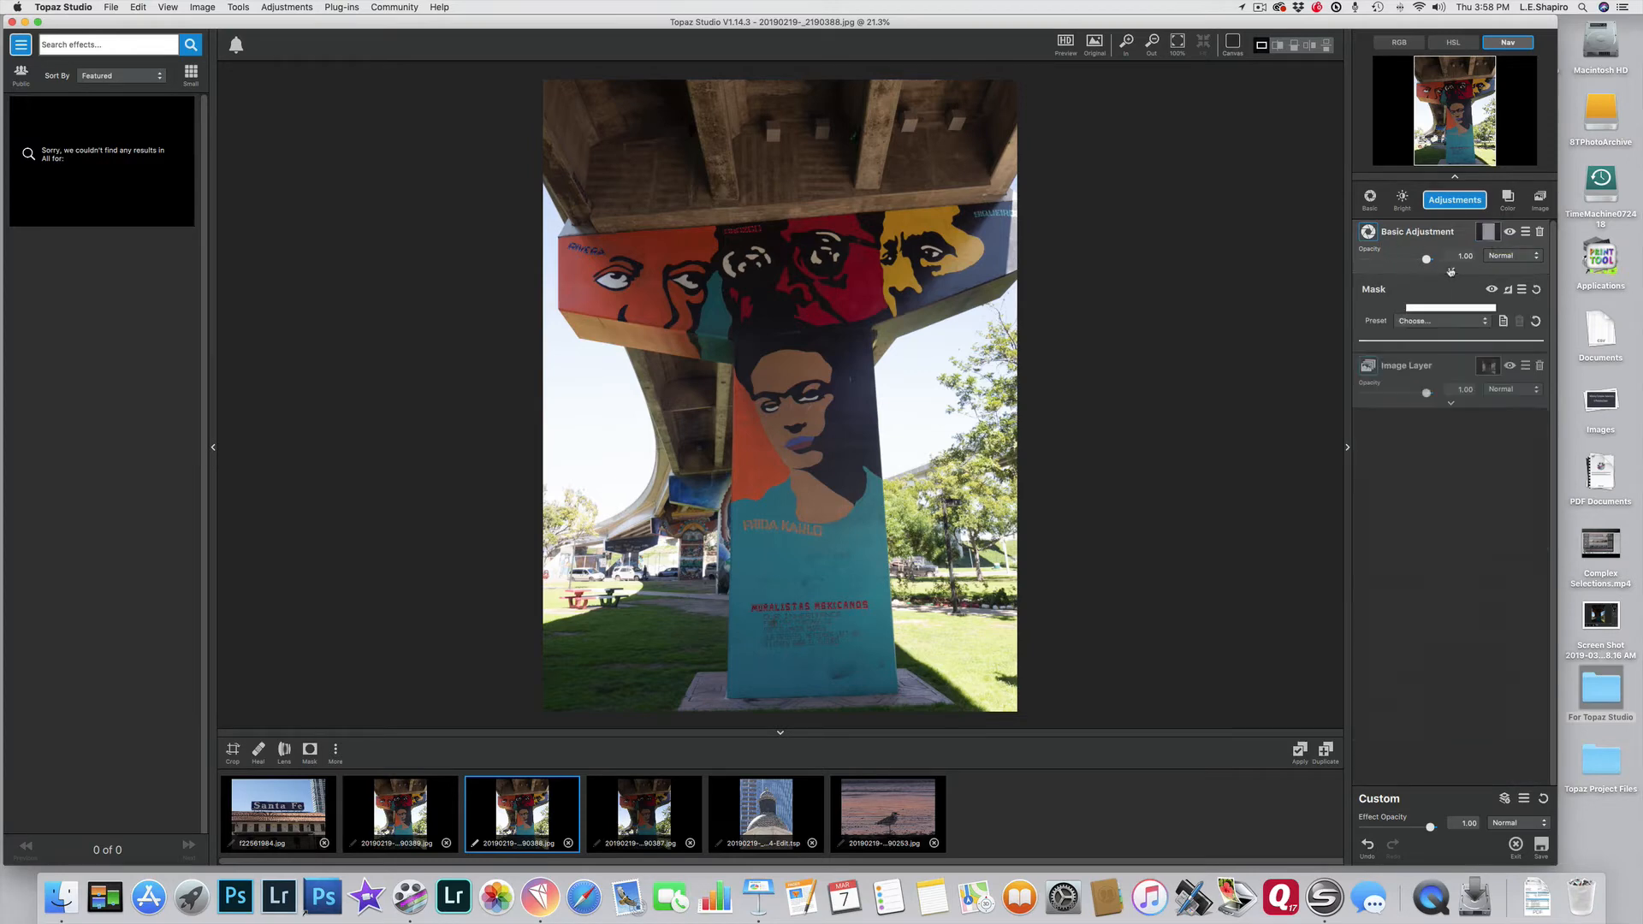
pyautogui.click(1511, 290)
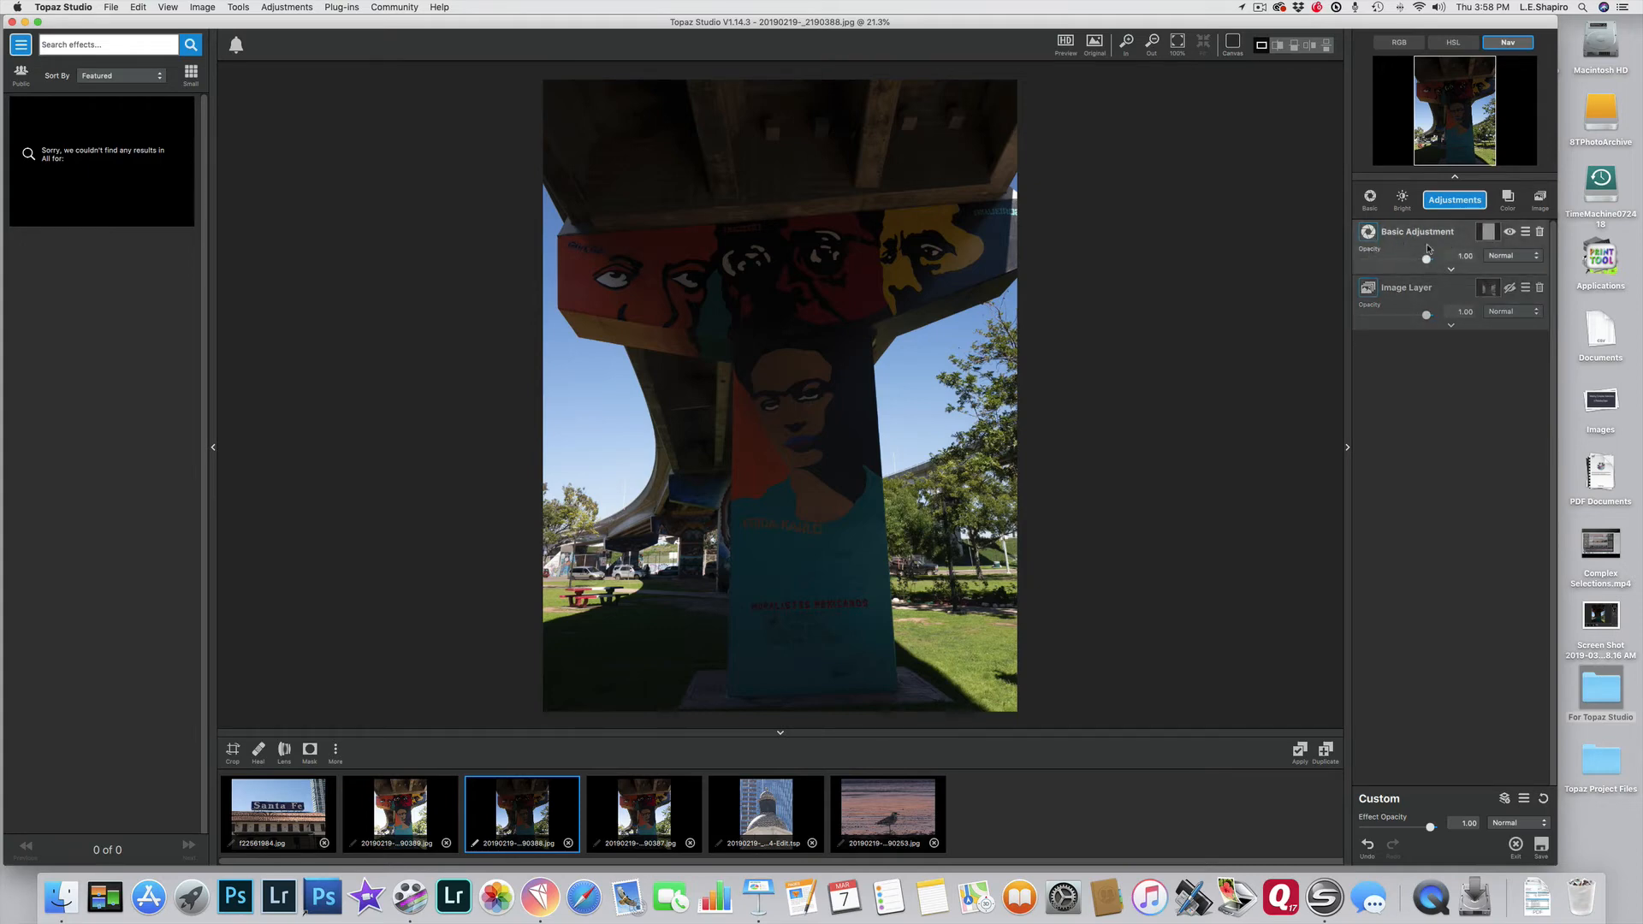
pyautogui.click(1489, 232)
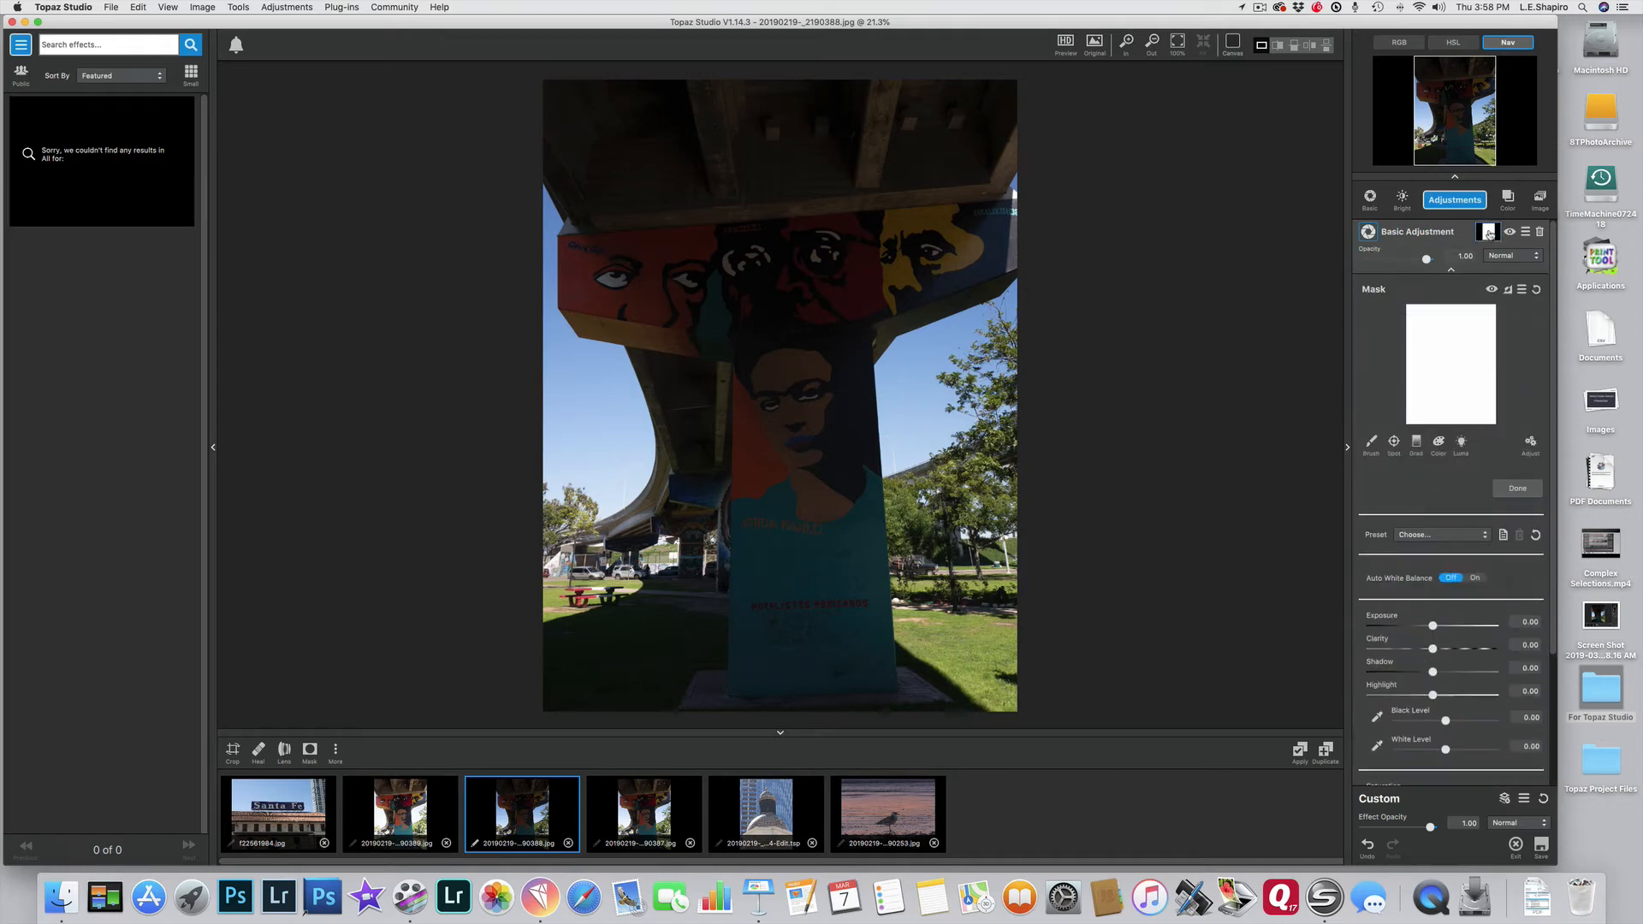
pyautogui.click(1461, 443)
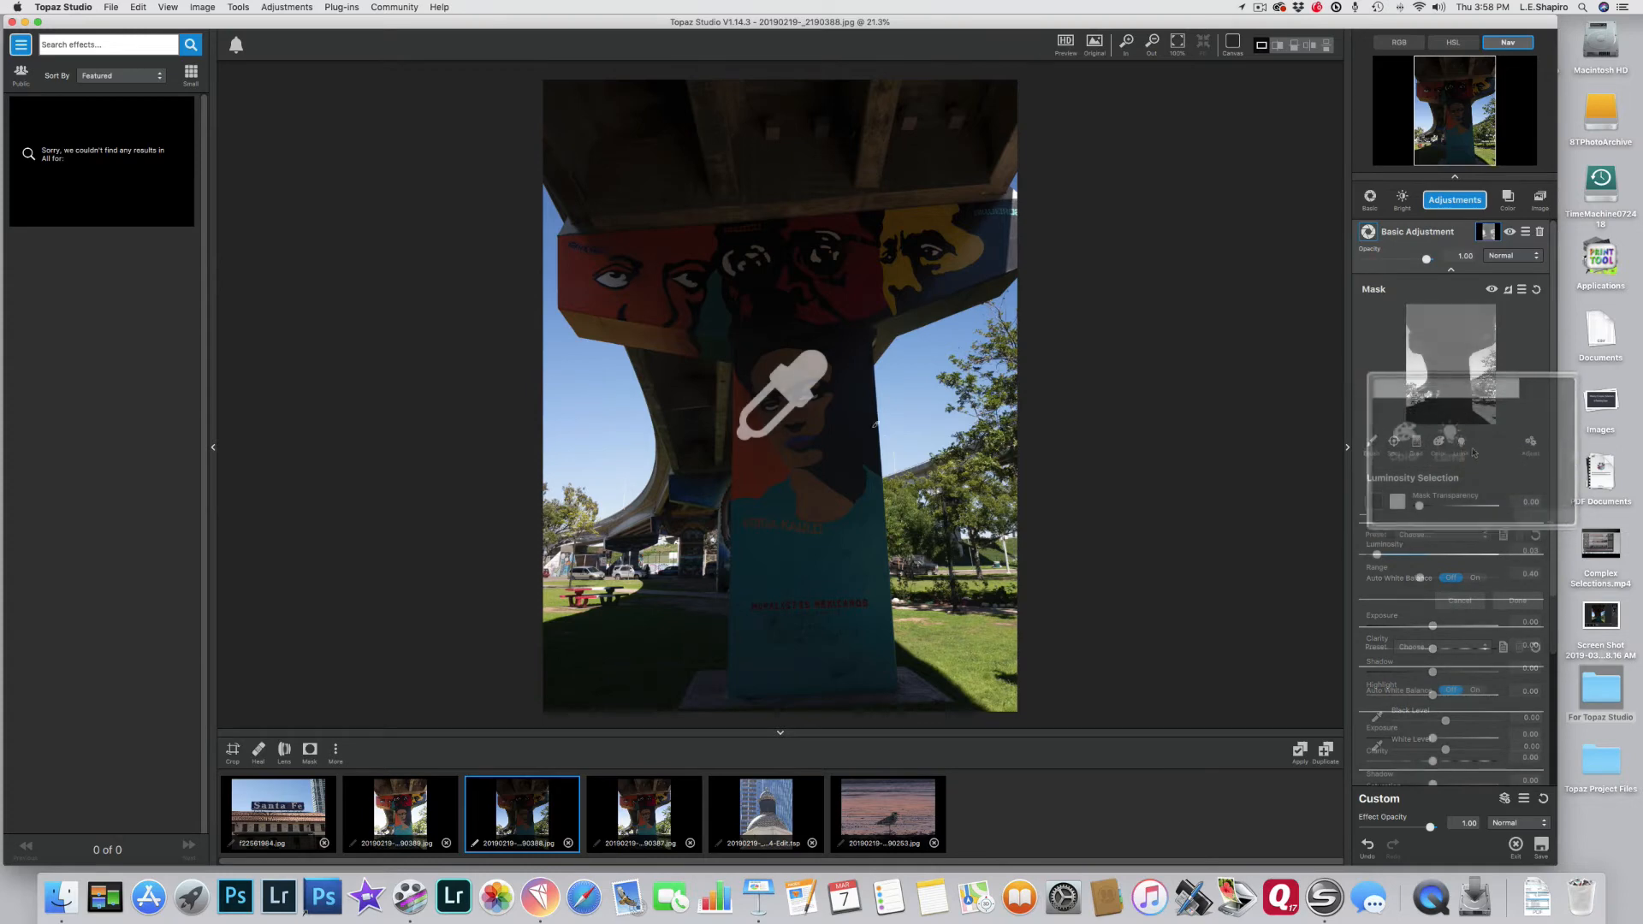
pyautogui.click(774, 297)
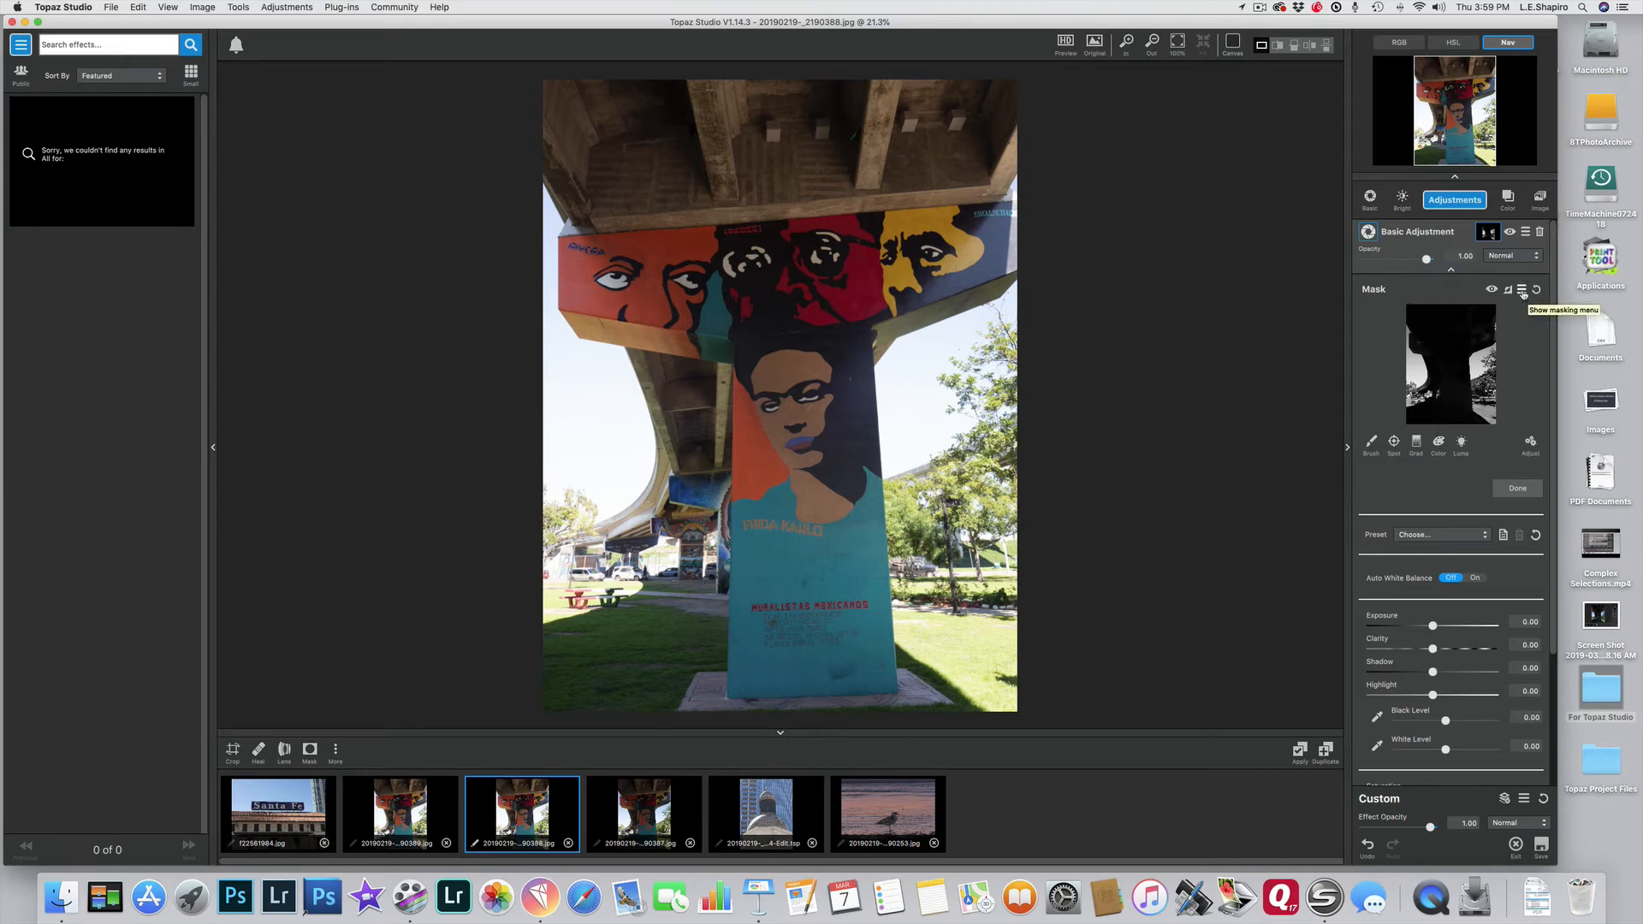
# Copy the luminosity mask from the Basic Adjustment and collapse that adjustment
pyautogui.click(1522, 292)
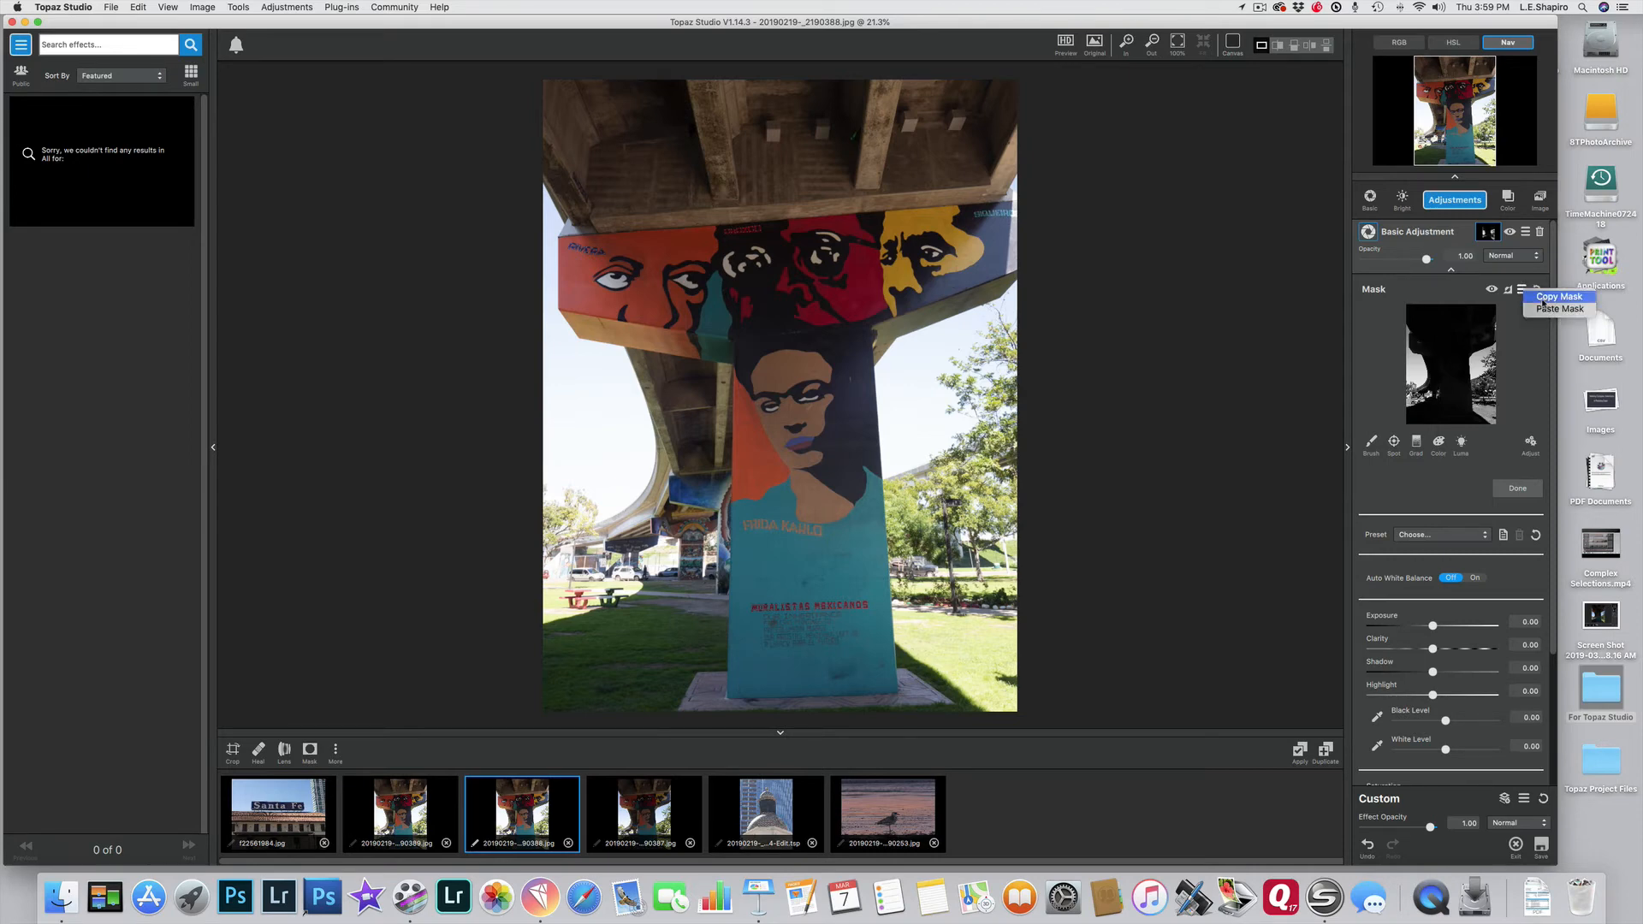
pyautogui.click(1543, 299)
pyautogui.click(1452, 271)
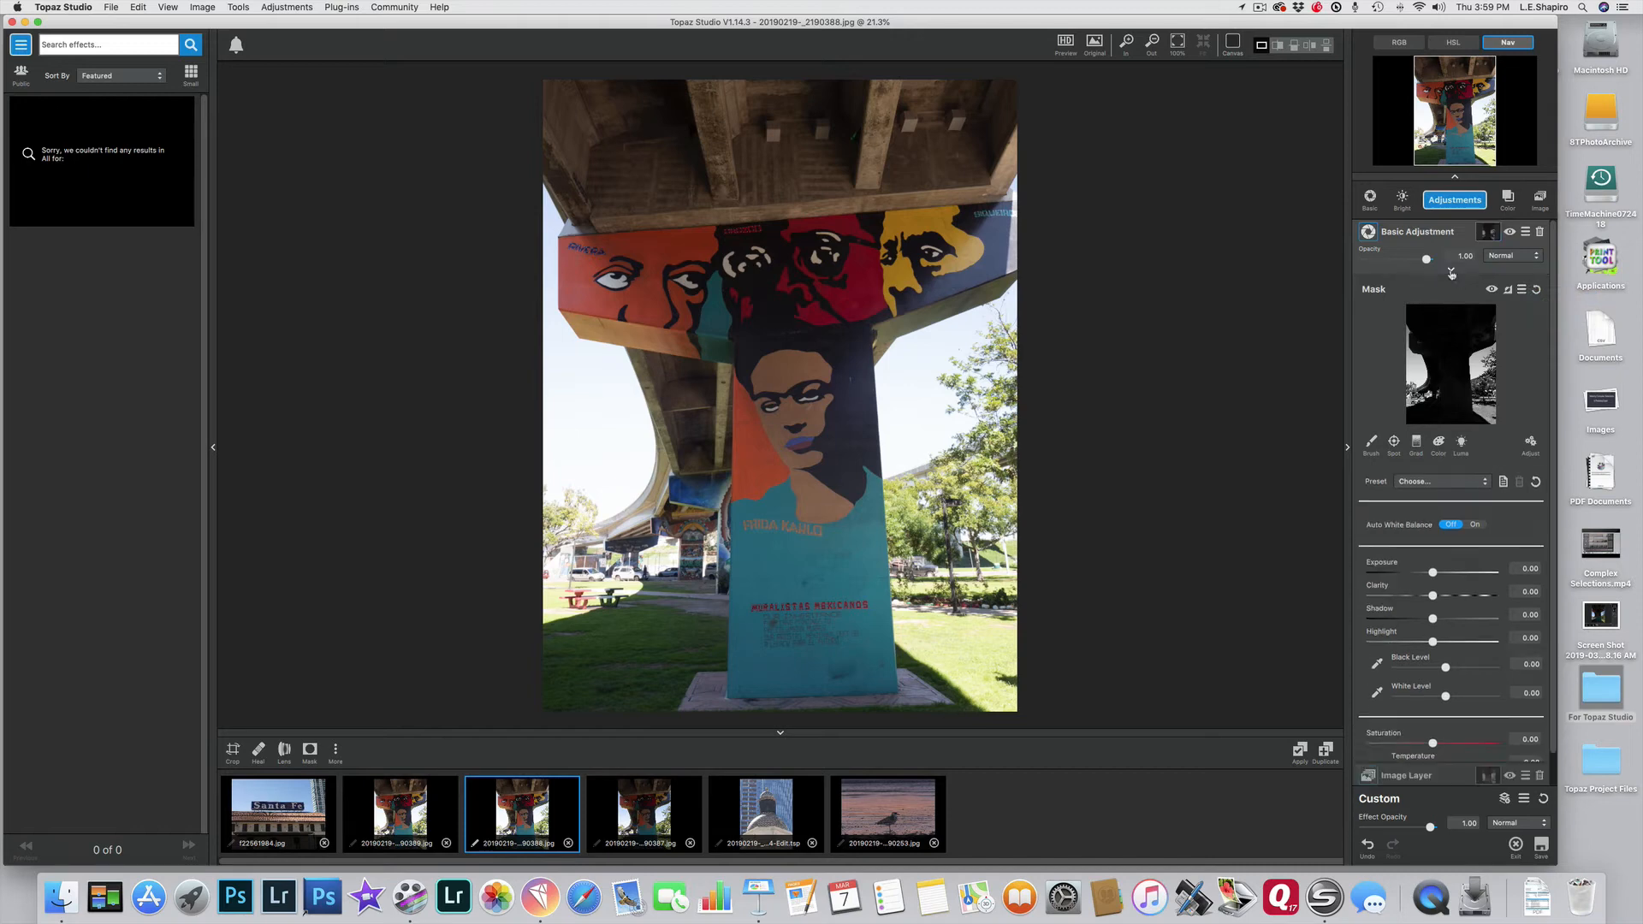
# Paste the copied luminosity mask onto the Image Layer, invert it and collapse the layer
pyautogui.click(1493, 289)
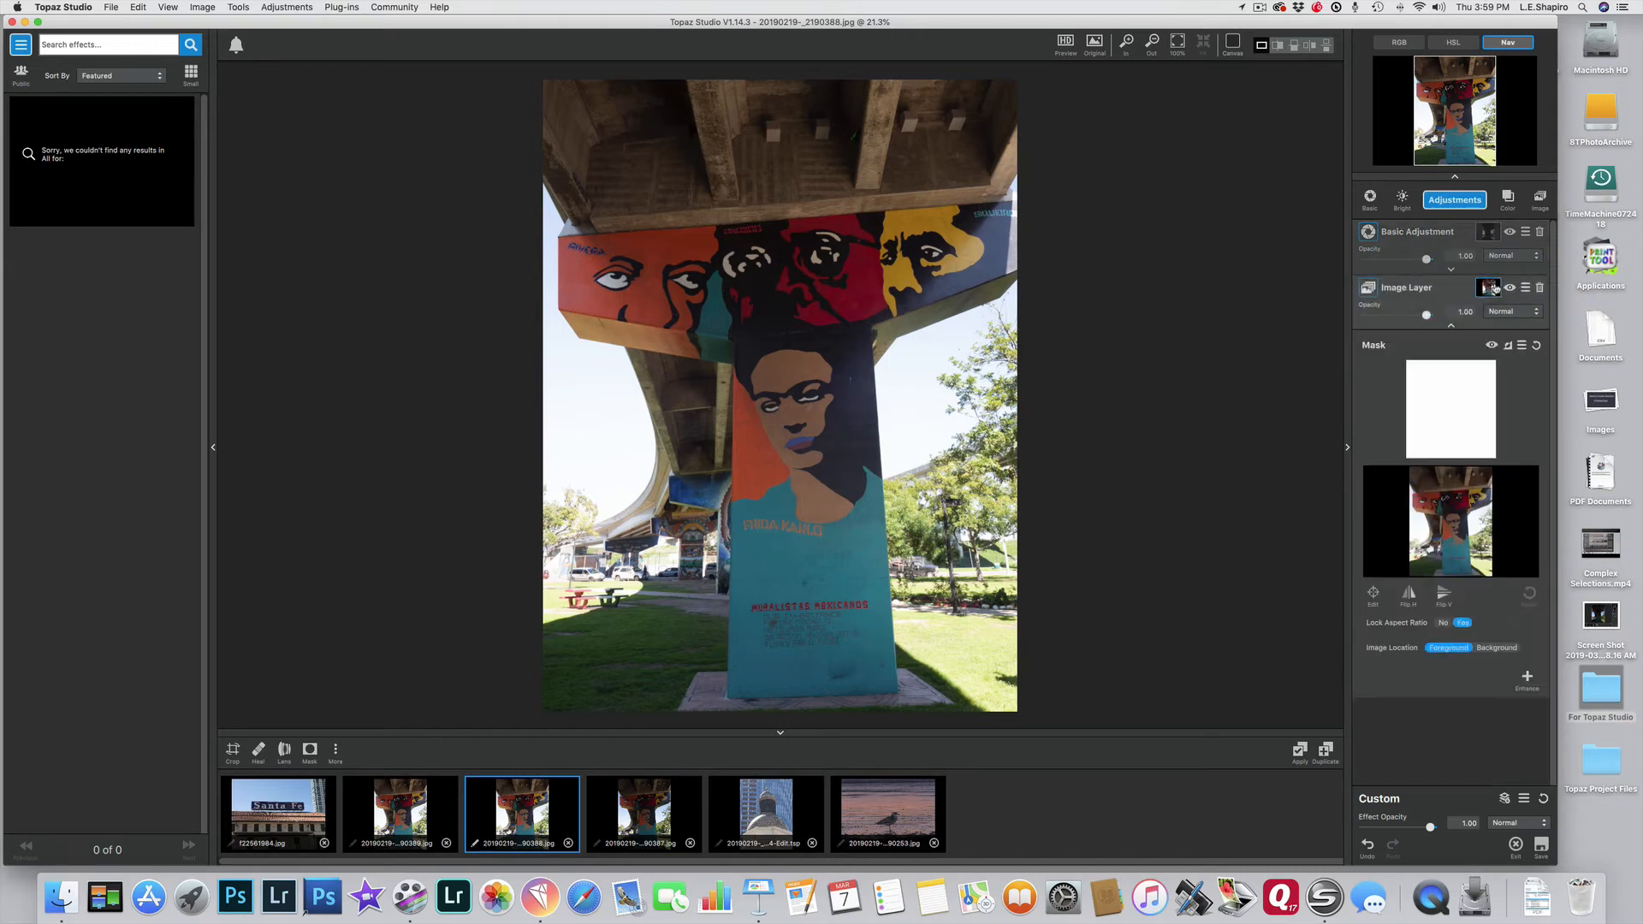
pyautogui.click(1524, 347)
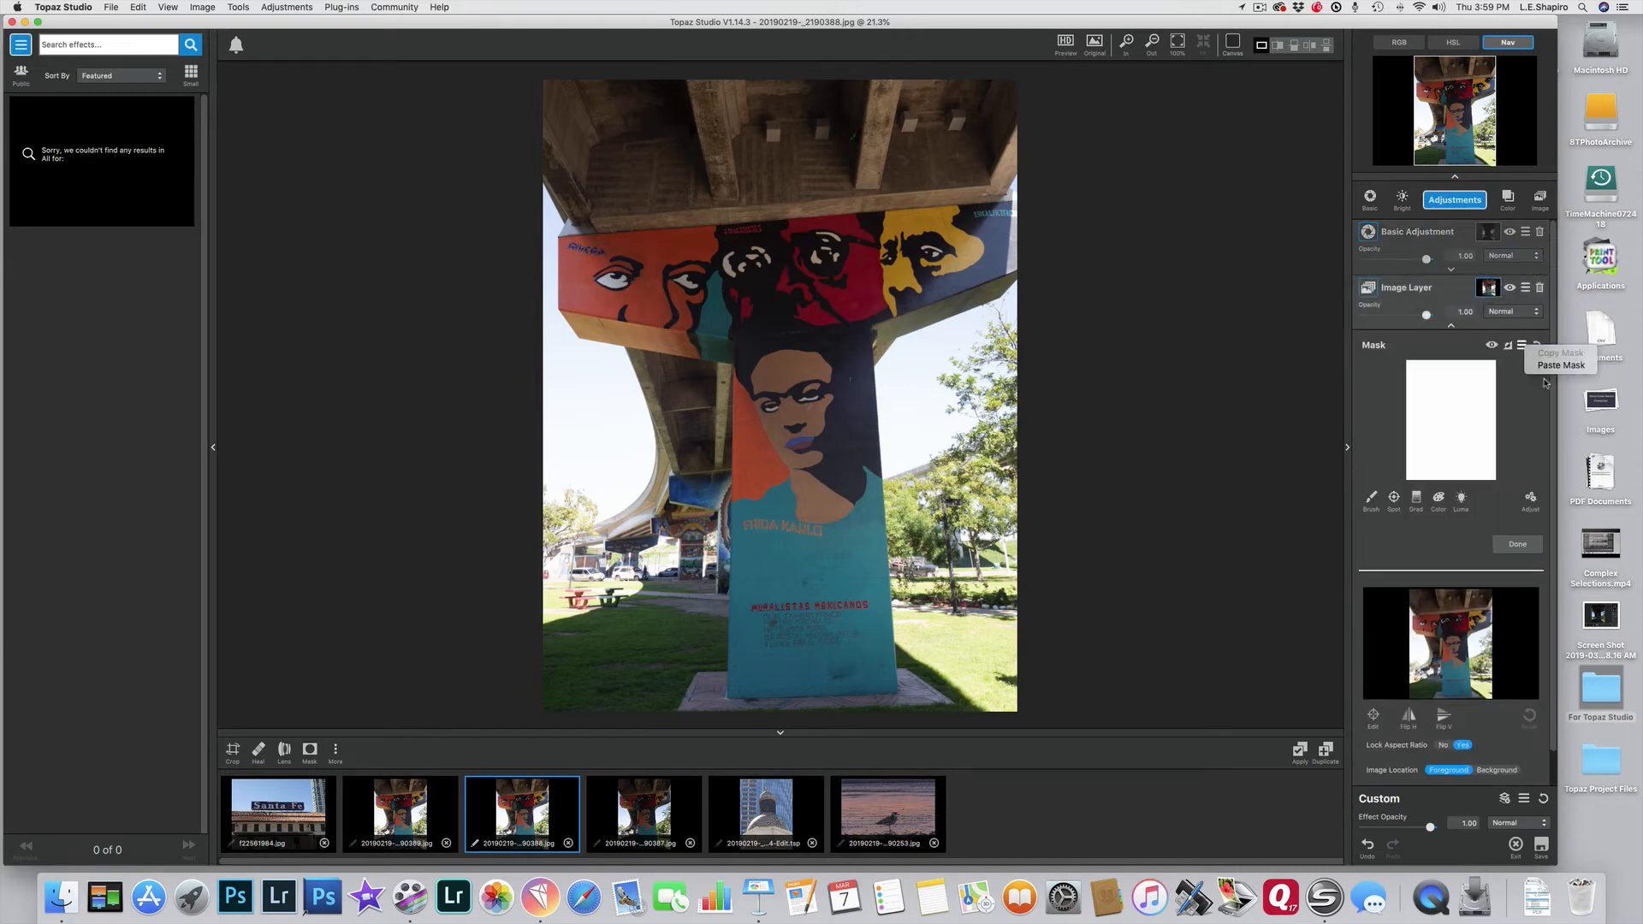
pyautogui.click(1547, 373)
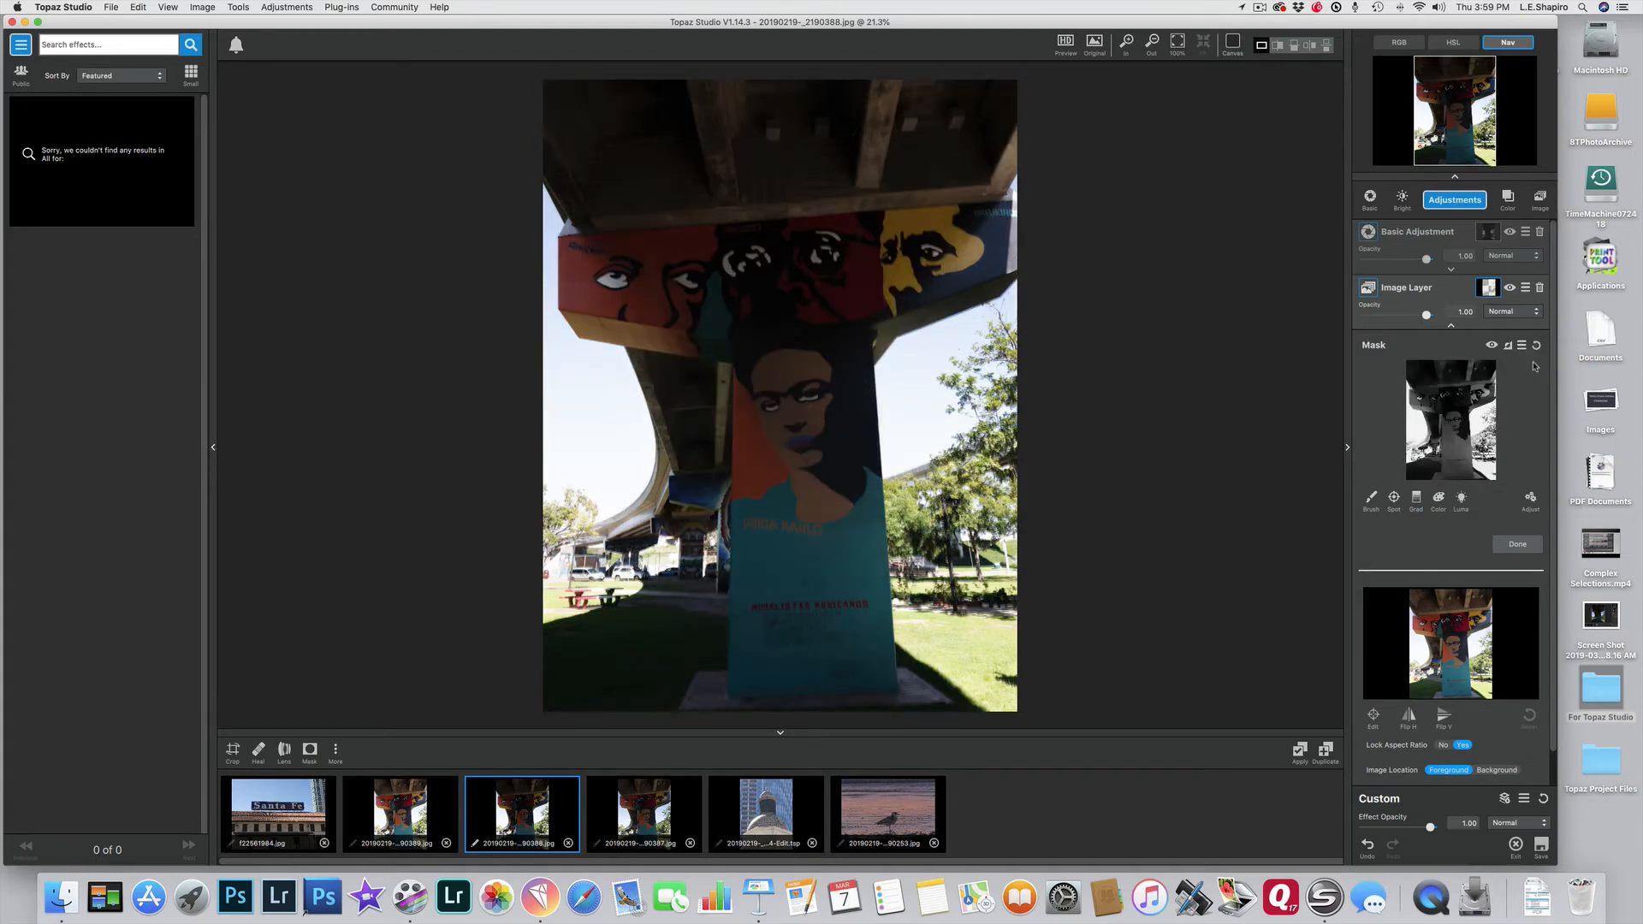
pyautogui.click(1509, 346)
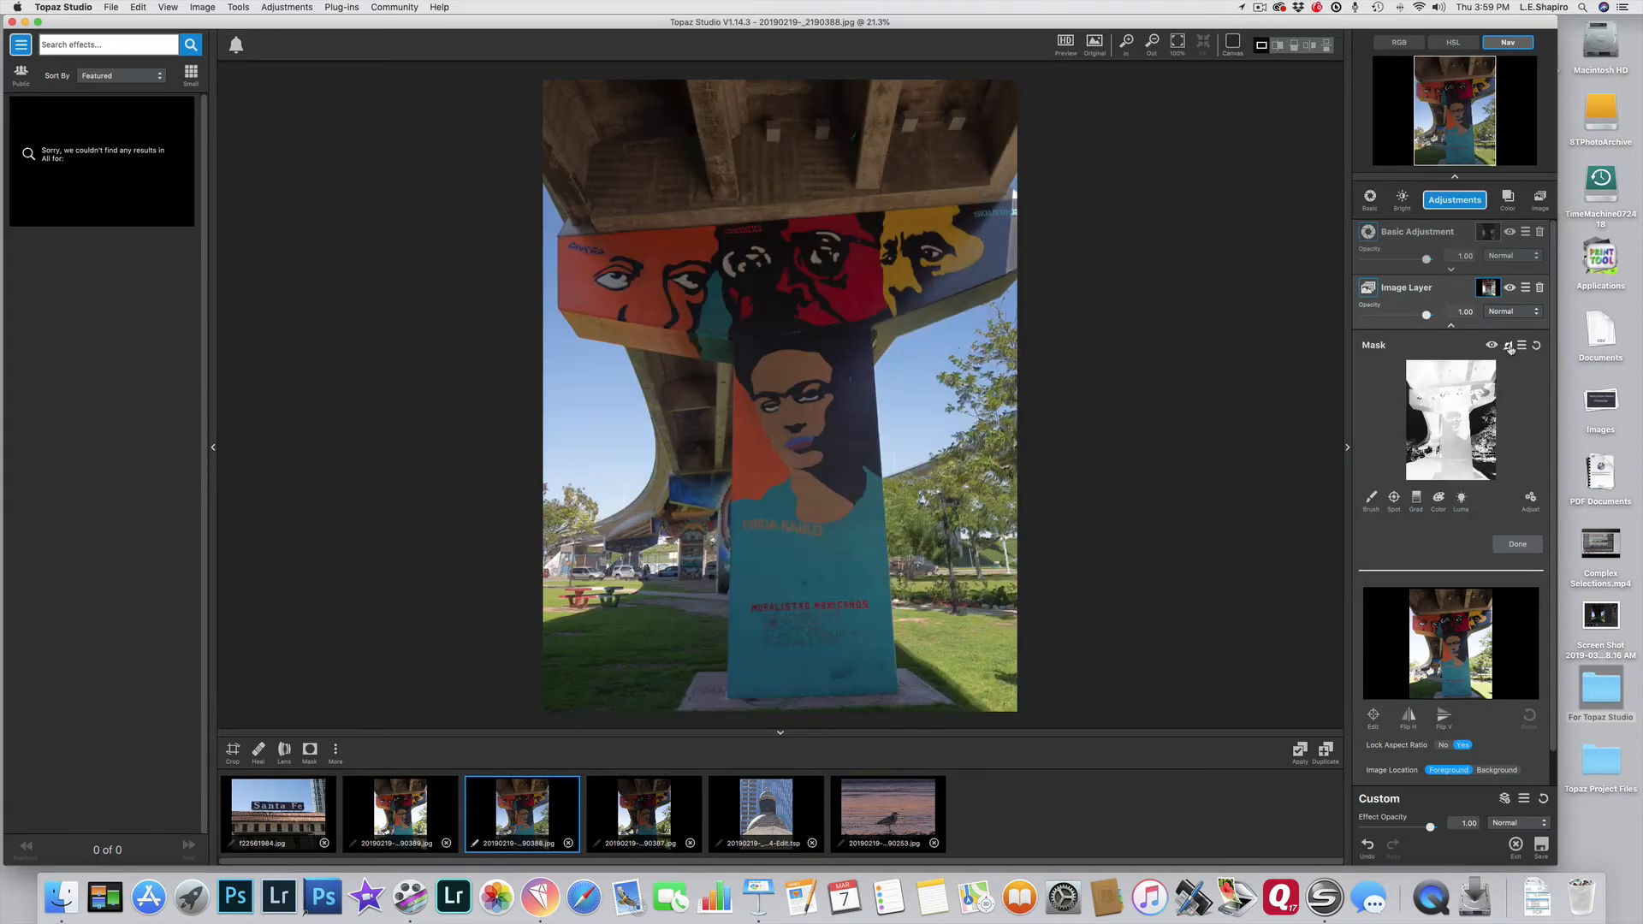
pyautogui.click(1451, 326)
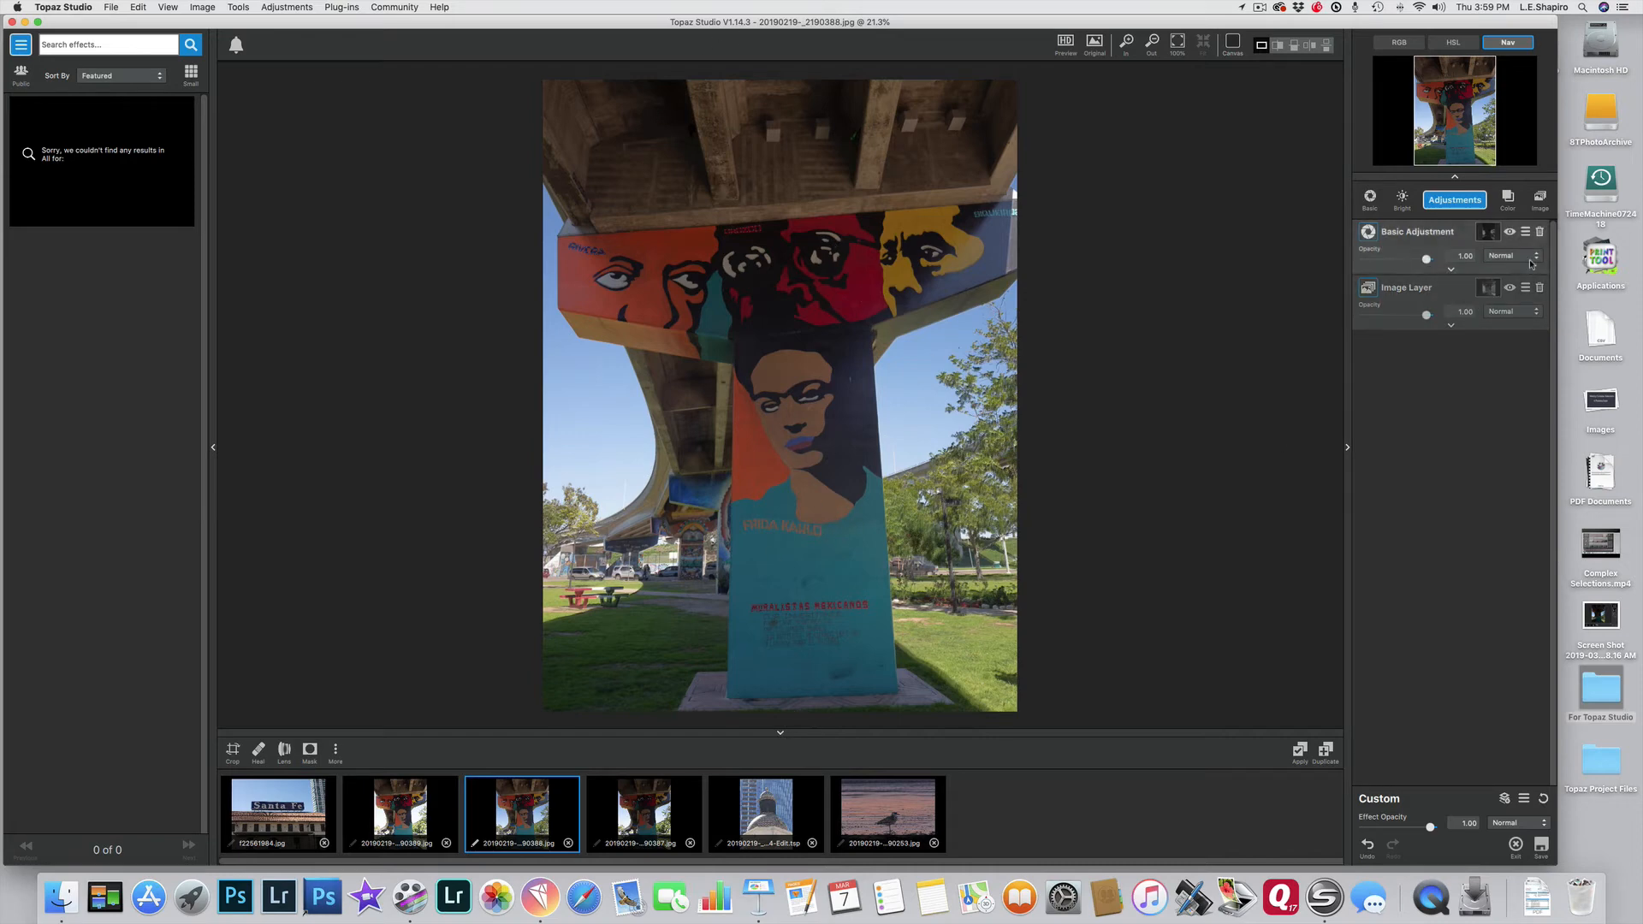
# Nest a Basic Adjustment inside the Image Layer with clarity about 0.73 and collapse the layer
pyautogui.click(1451, 327)
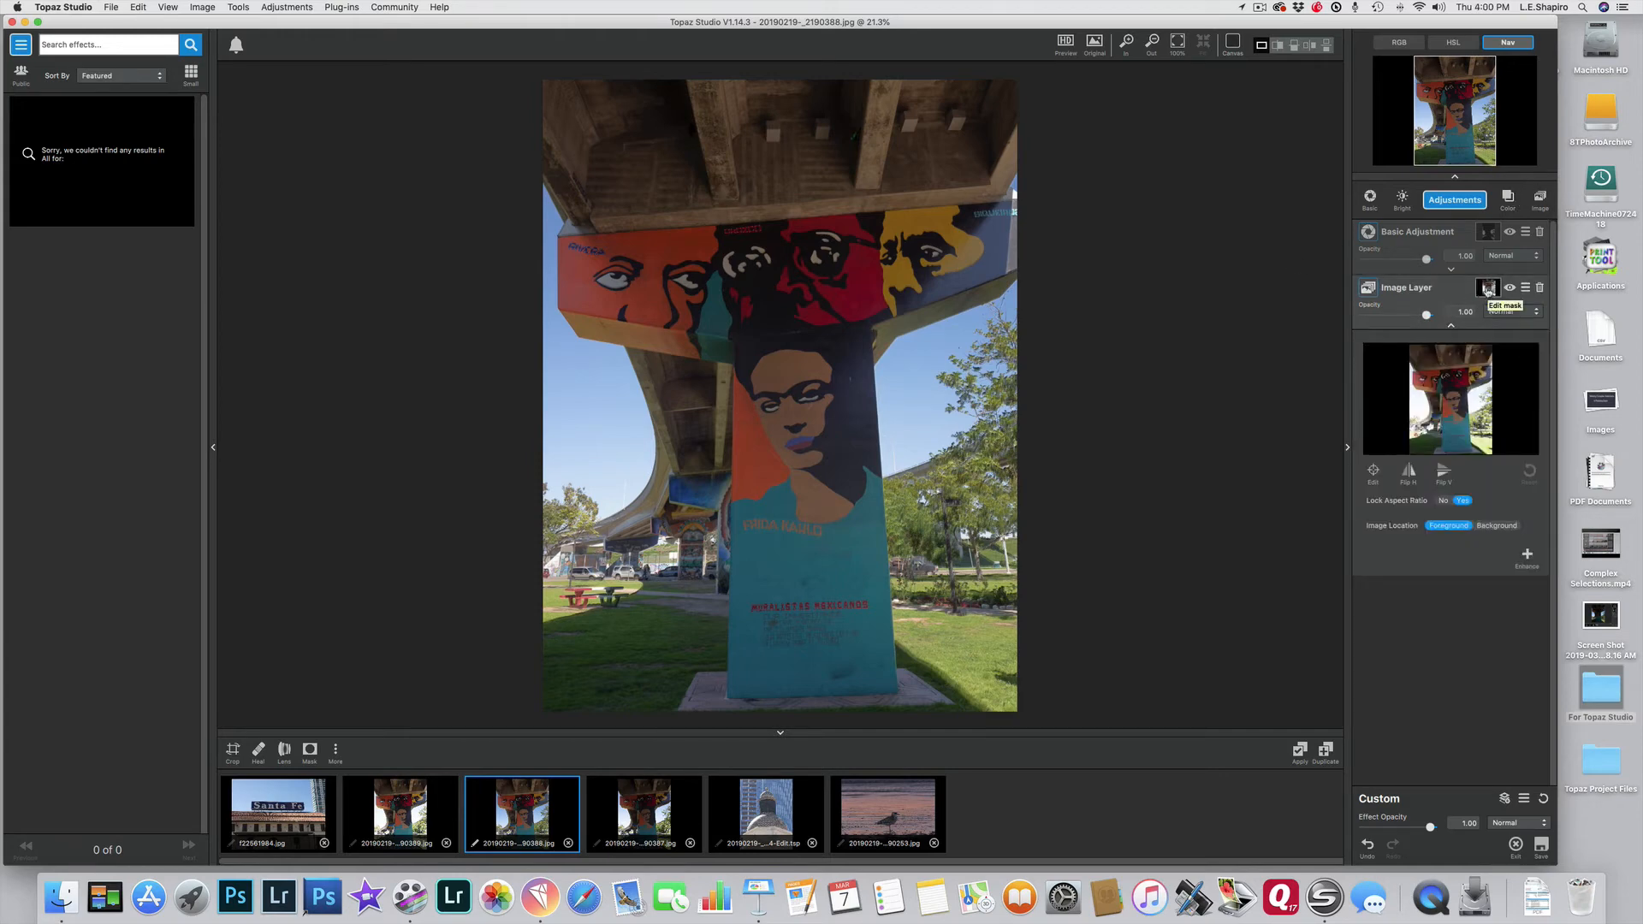
pyautogui.click(1451, 327)
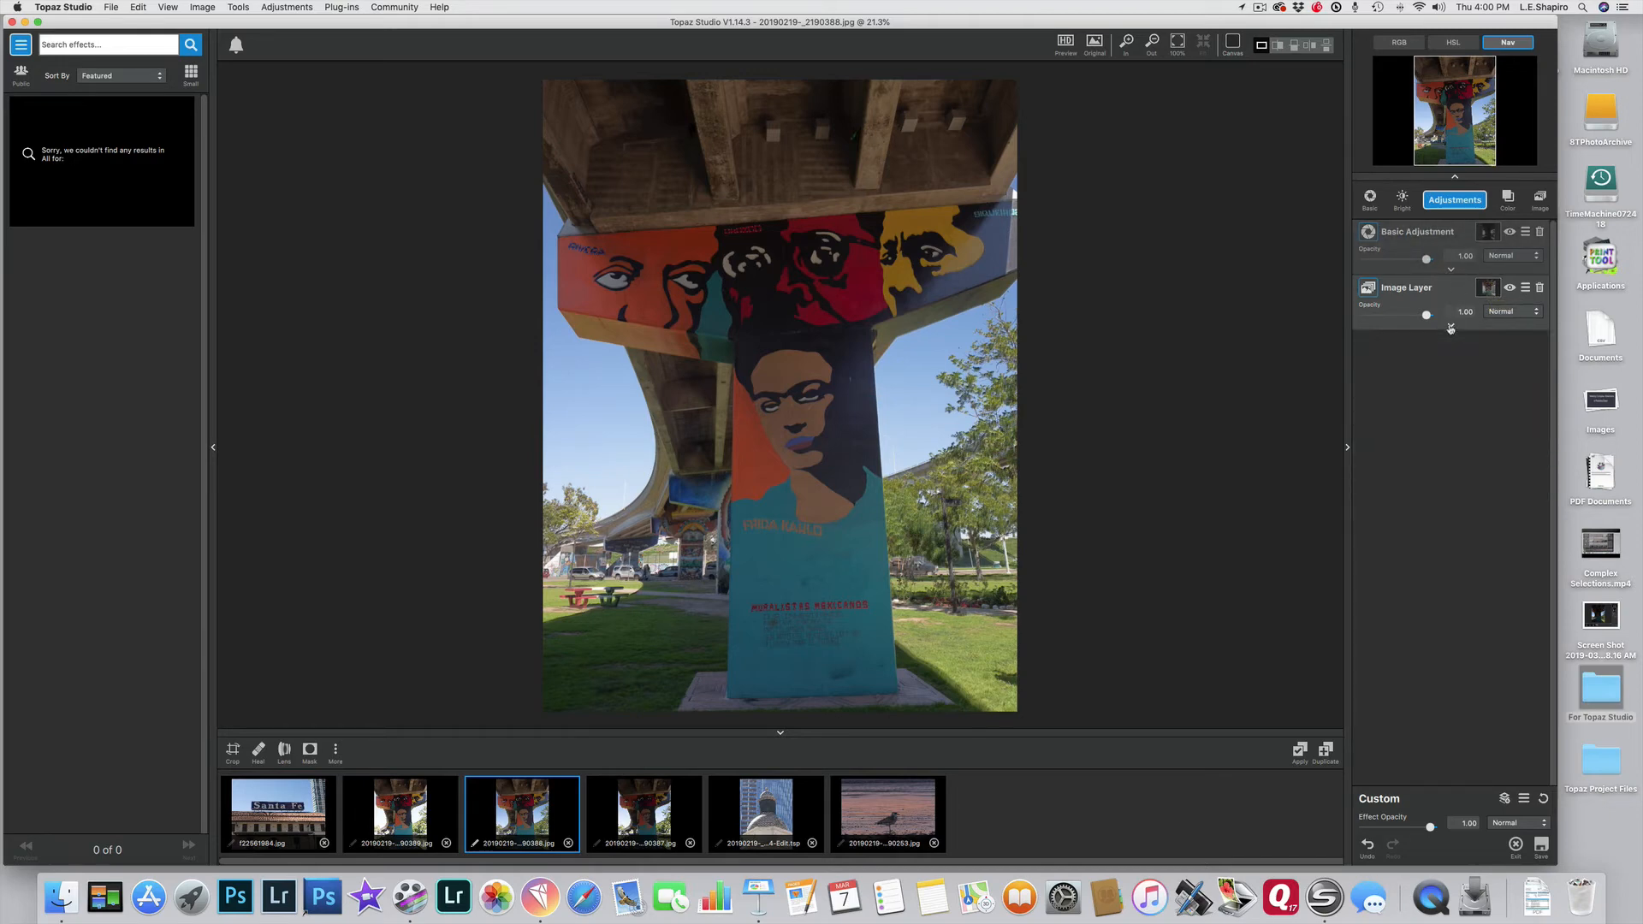
pyautogui.click(1451, 326)
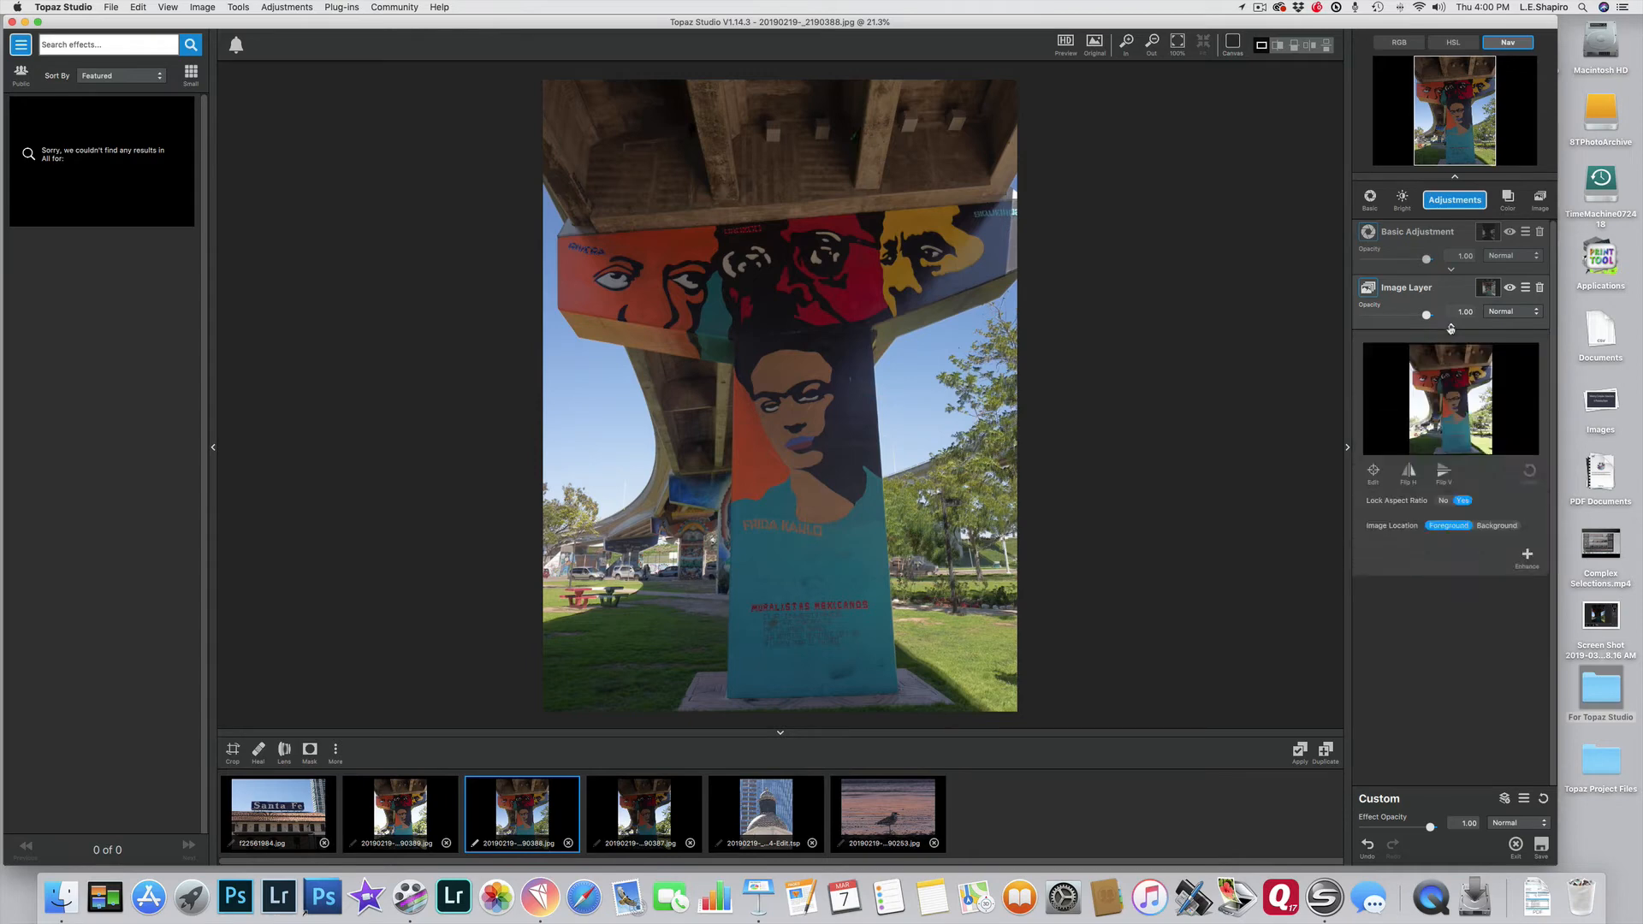
pyautogui.click(1529, 558)
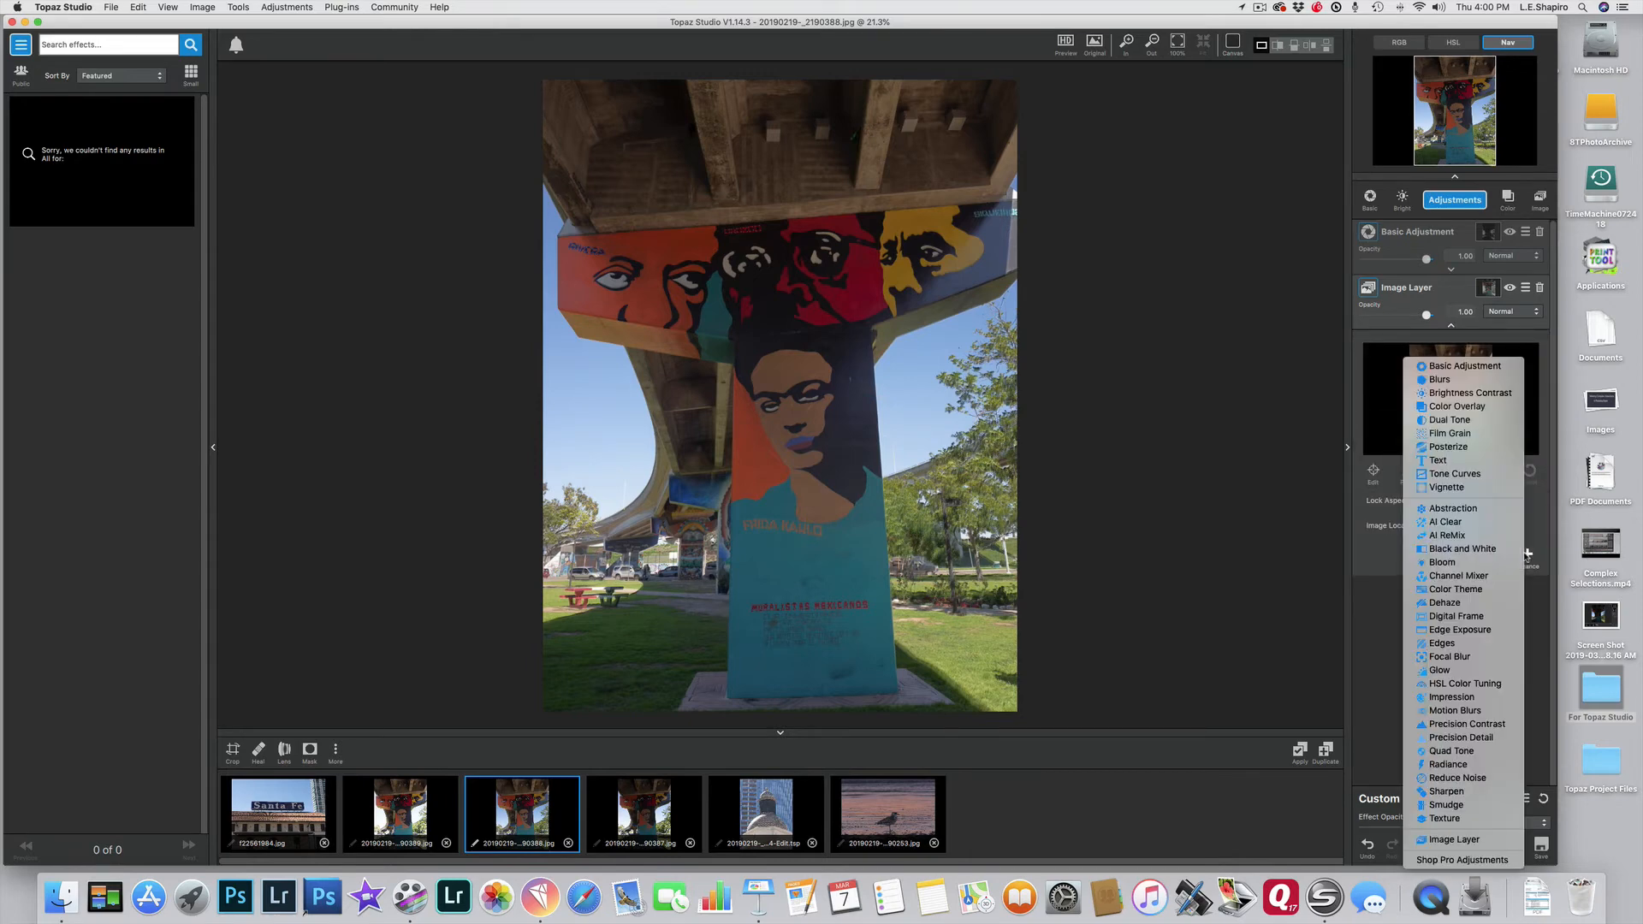
pyautogui.click(1499, 366)
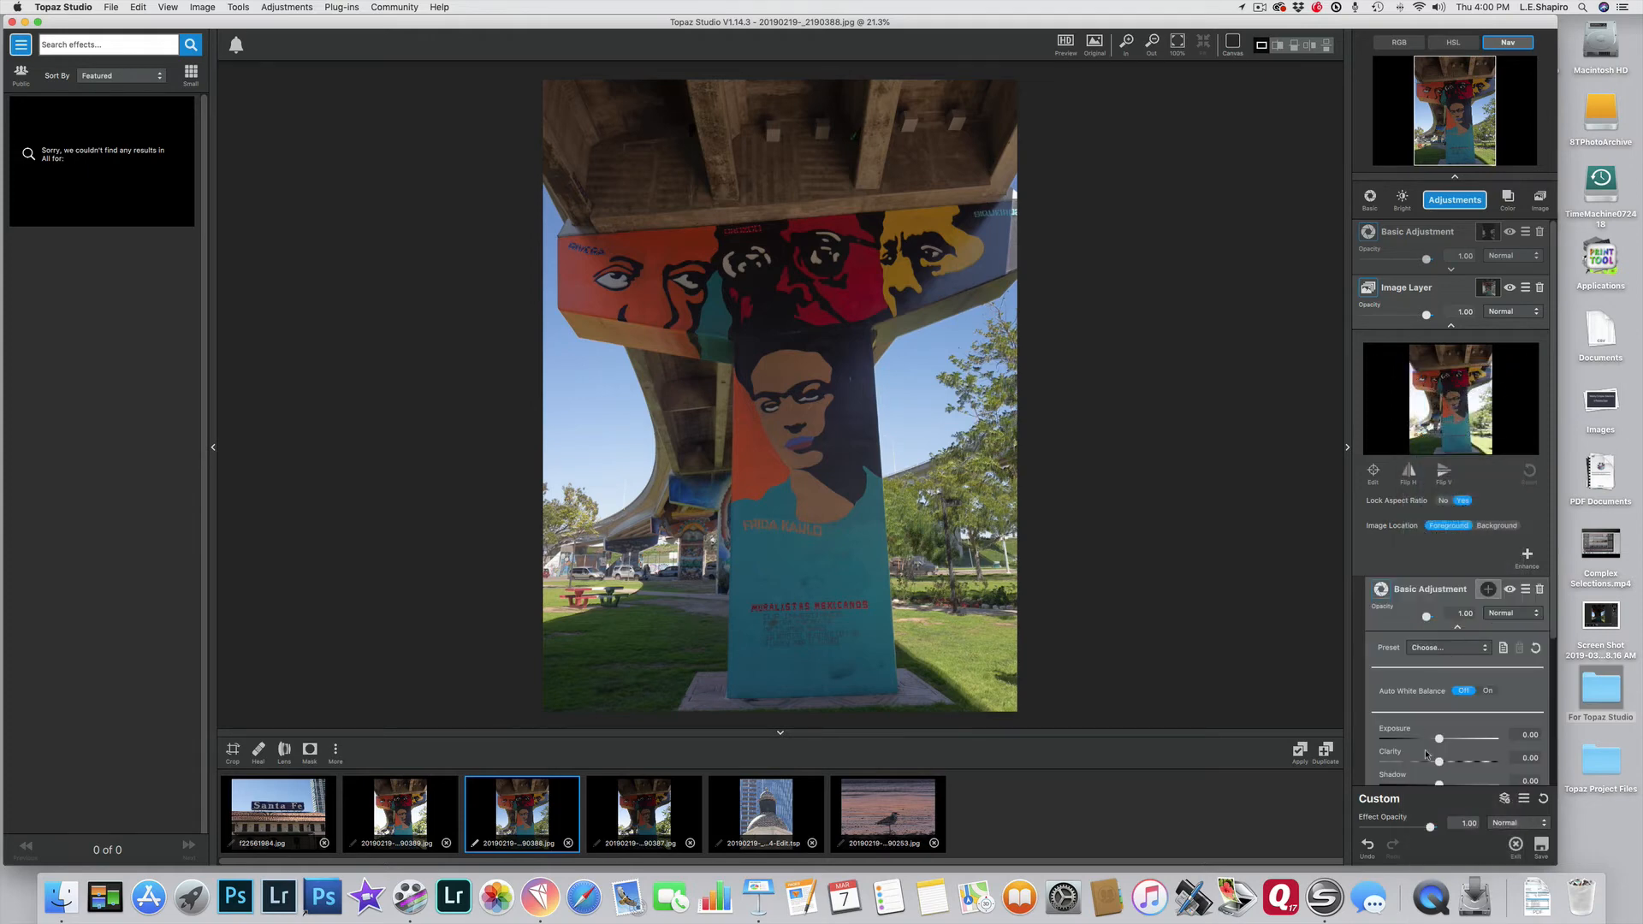
pyautogui.moveTo(1439, 760); pyautogui.dragTo(1477, 761)
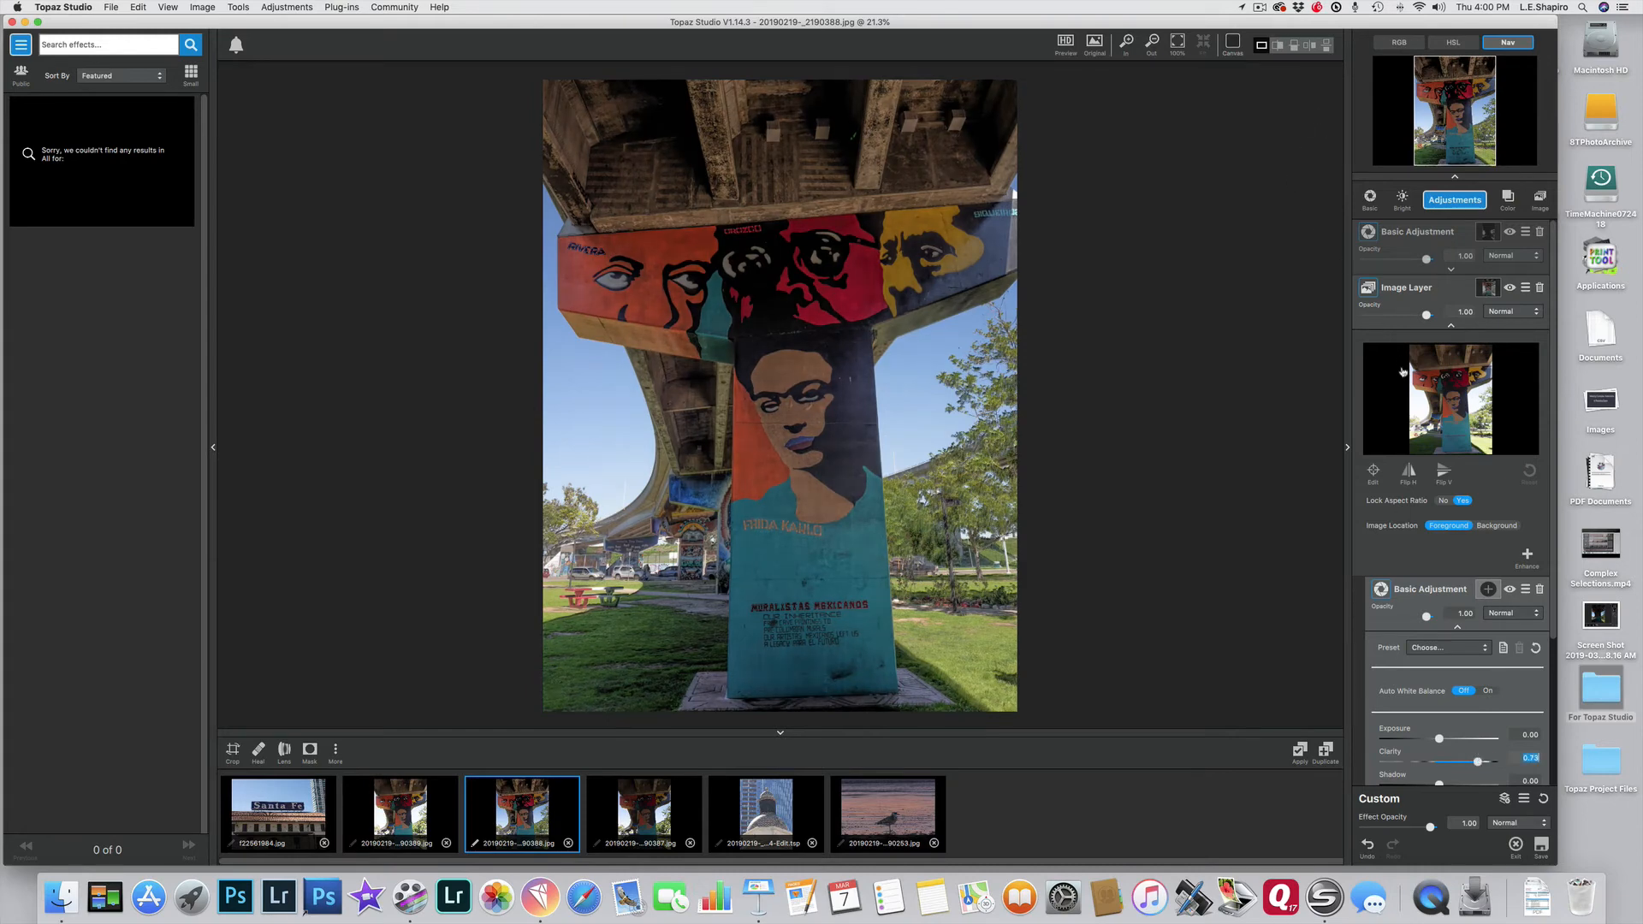
pyautogui.click(1450, 325)
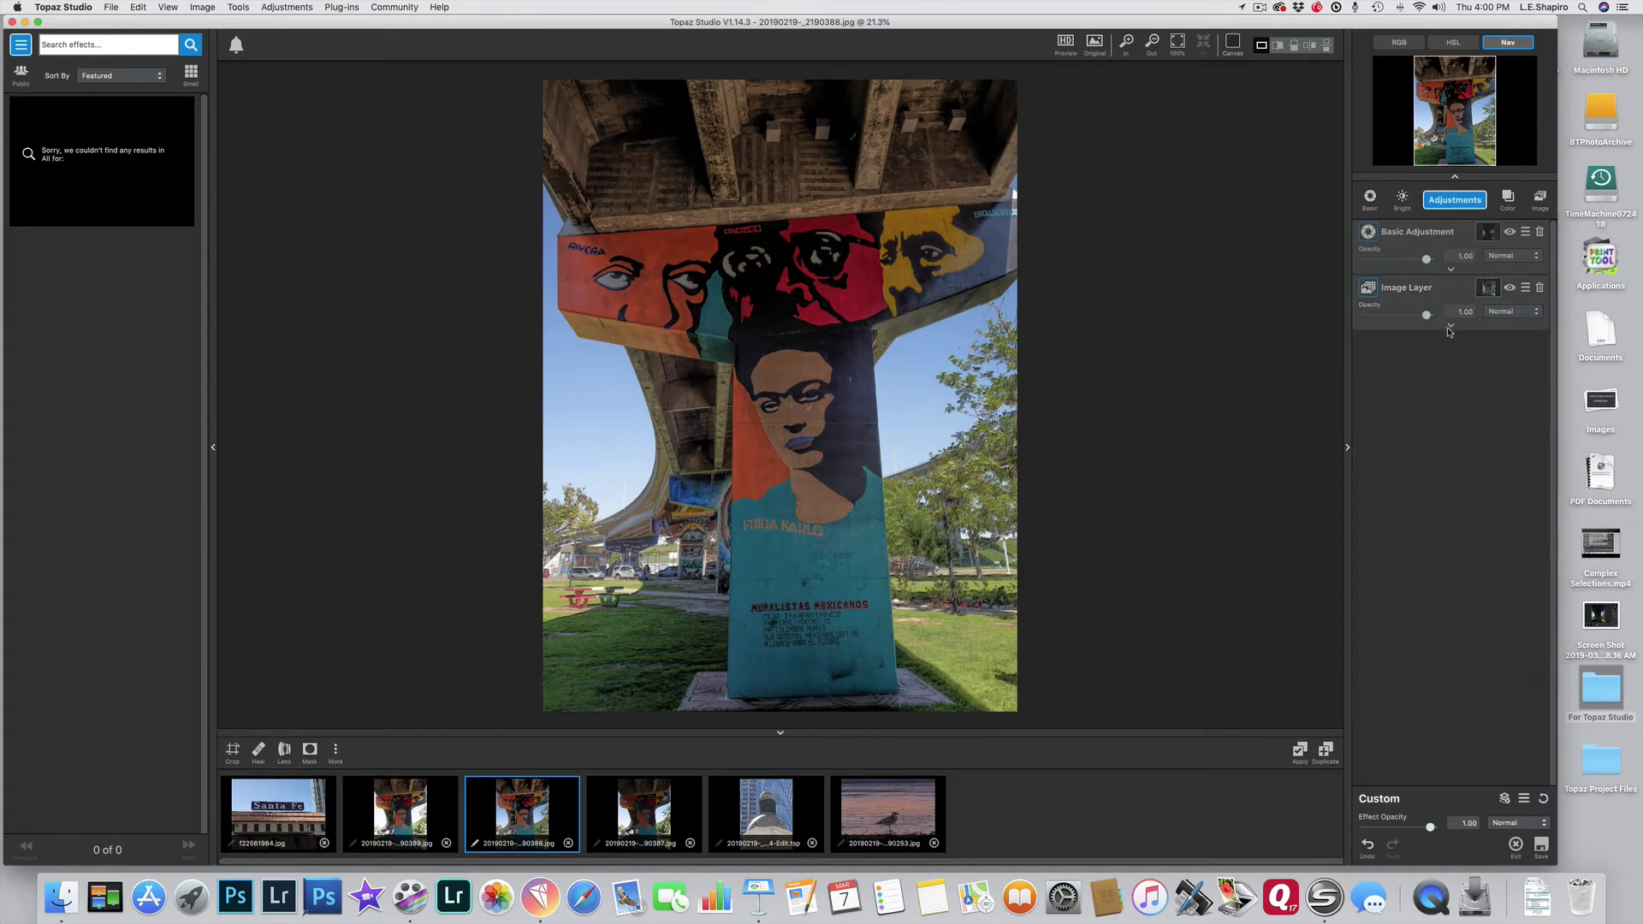
# Increase the saturation of the mural photo's Basic Adjustment and collapse the adjustment
pyautogui.click(1450, 270)
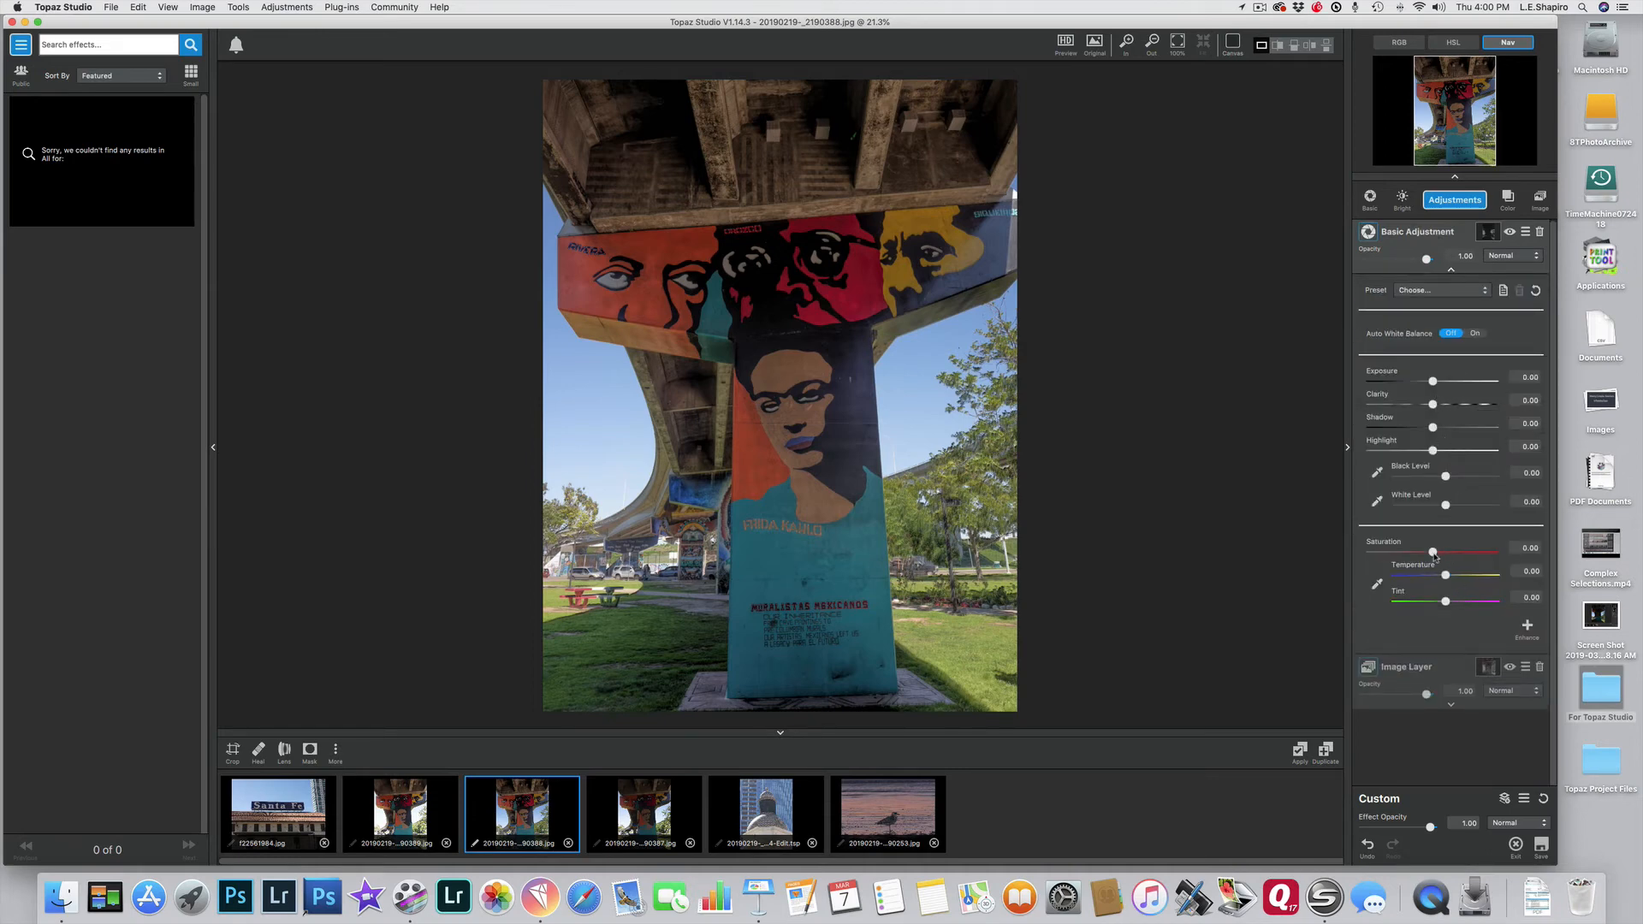
pyautogui.moveTo(1432, 553); pyautogui.dragTo(1460, 552)
pyautogui.click(1451, 270)
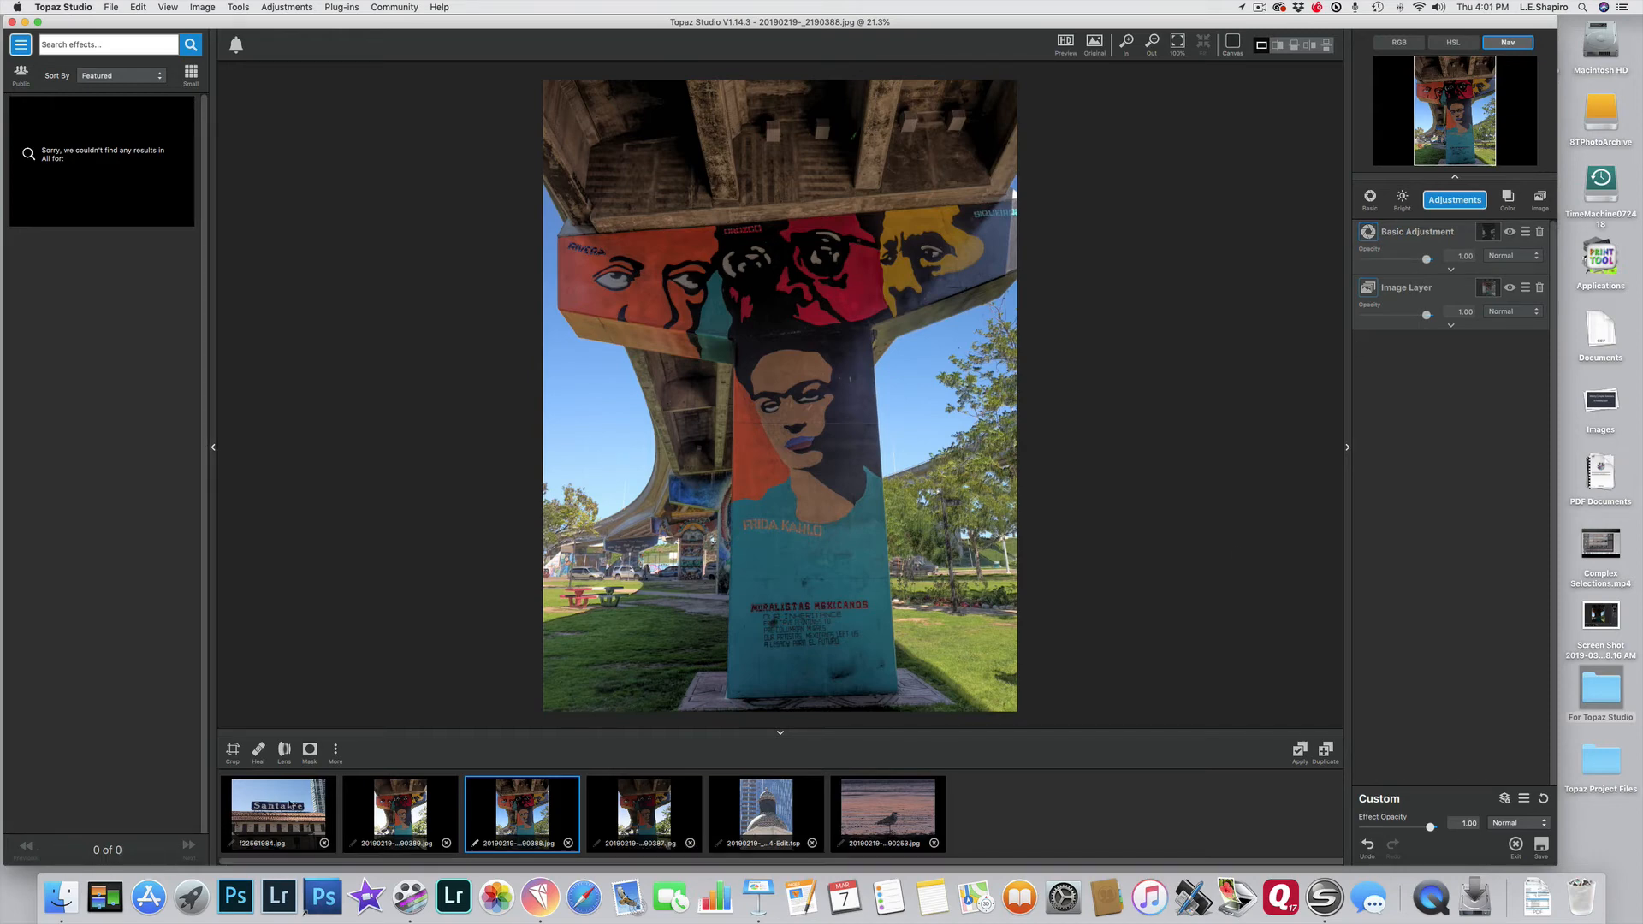
# Add a Basic Adjustment to the Santa Fe photo with exposure about -0.41, saturation about 0.46 and temperature about -0.09
pyautogui.click(282, 807)
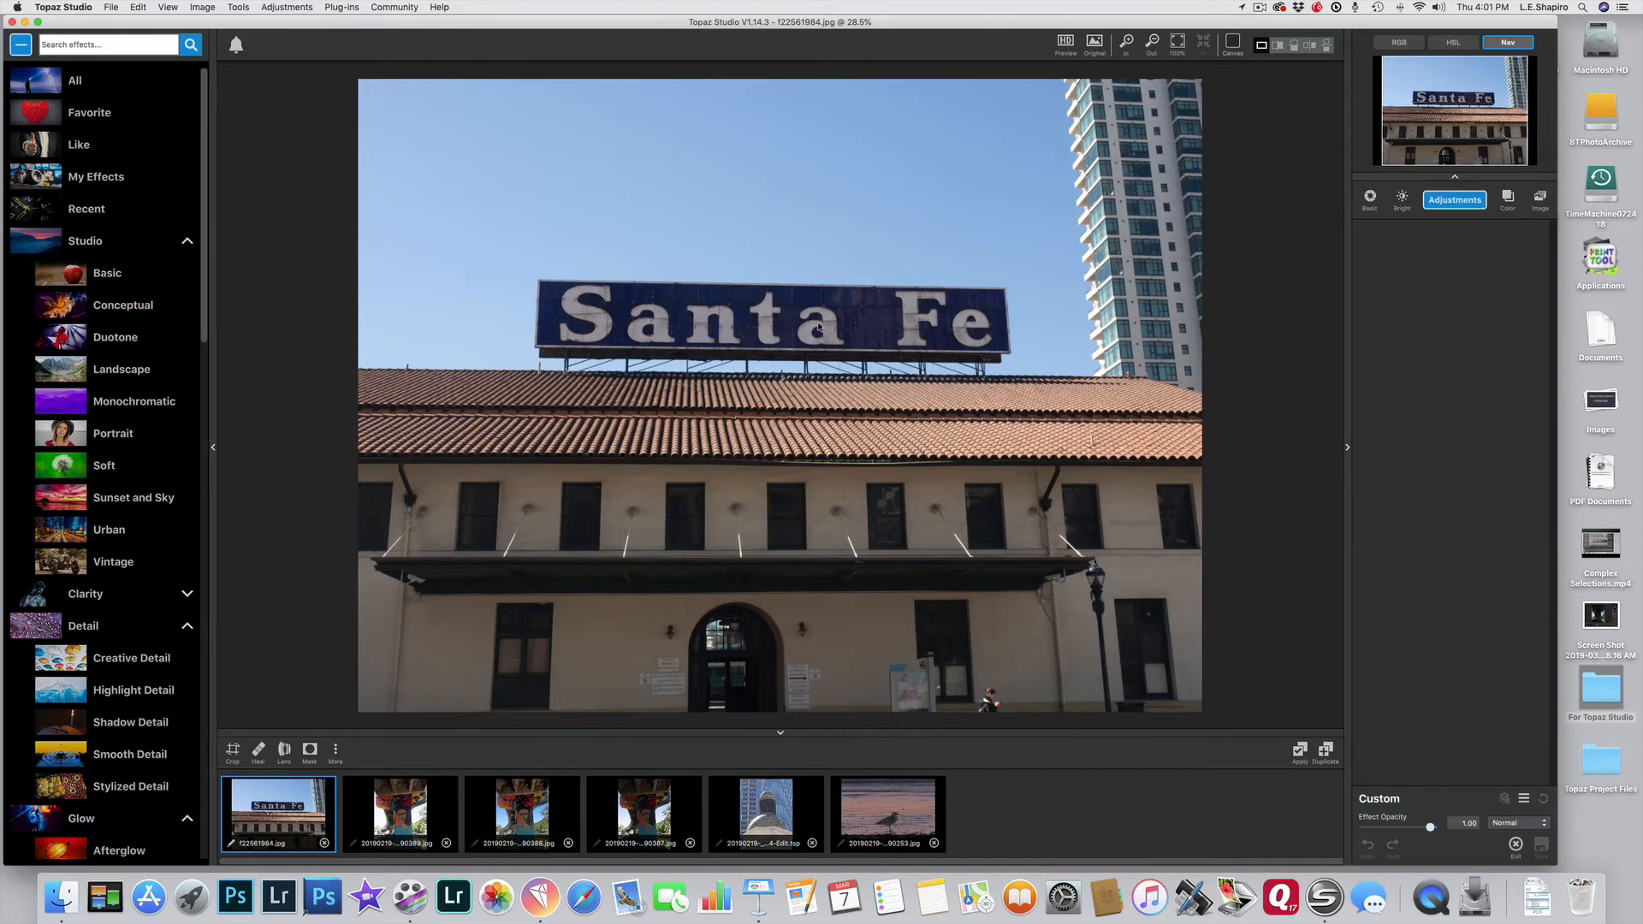
pyautogui.click(1466, 202)
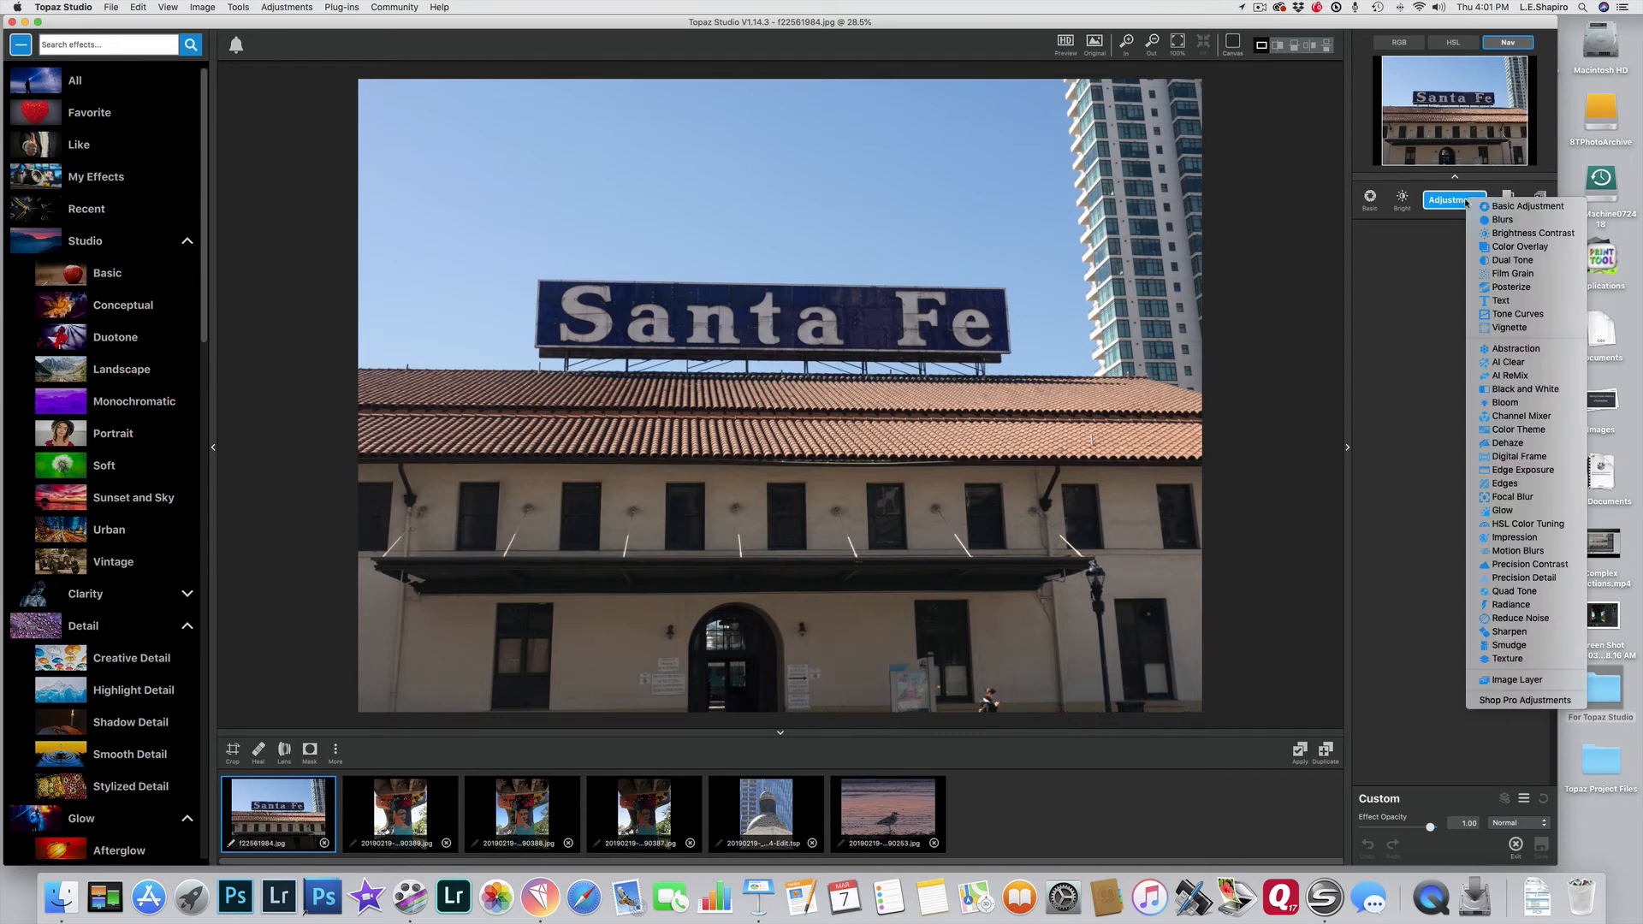
pyautogui.click(1517, 209)
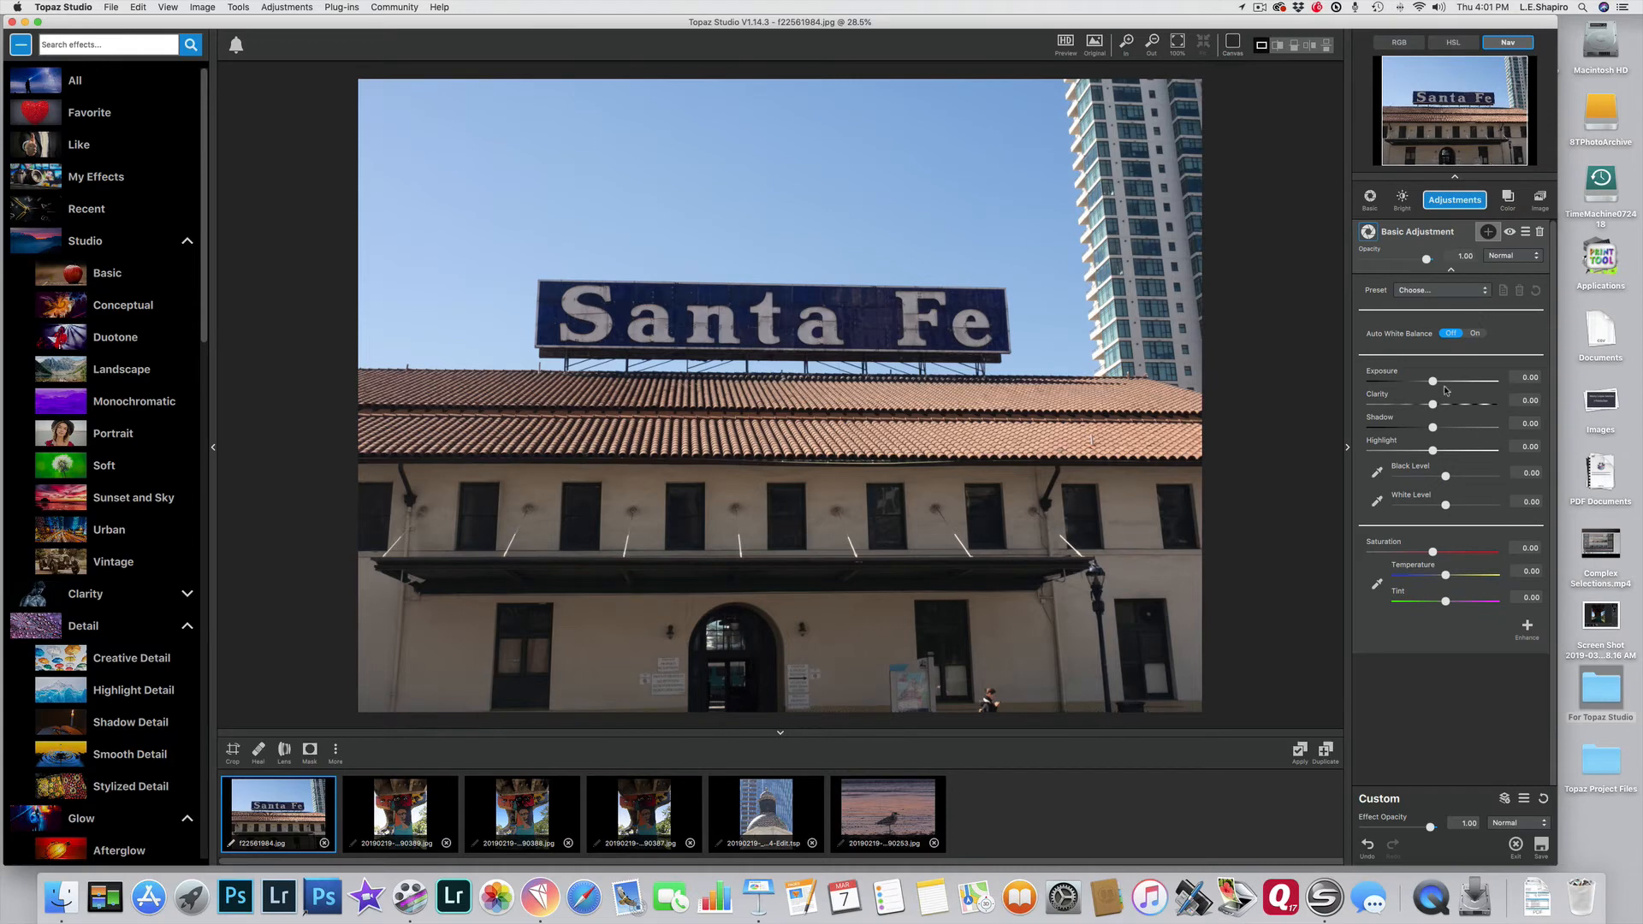
pyautogui.moveTo(1435, 384); pyautogui.dragTo(1408, 381)
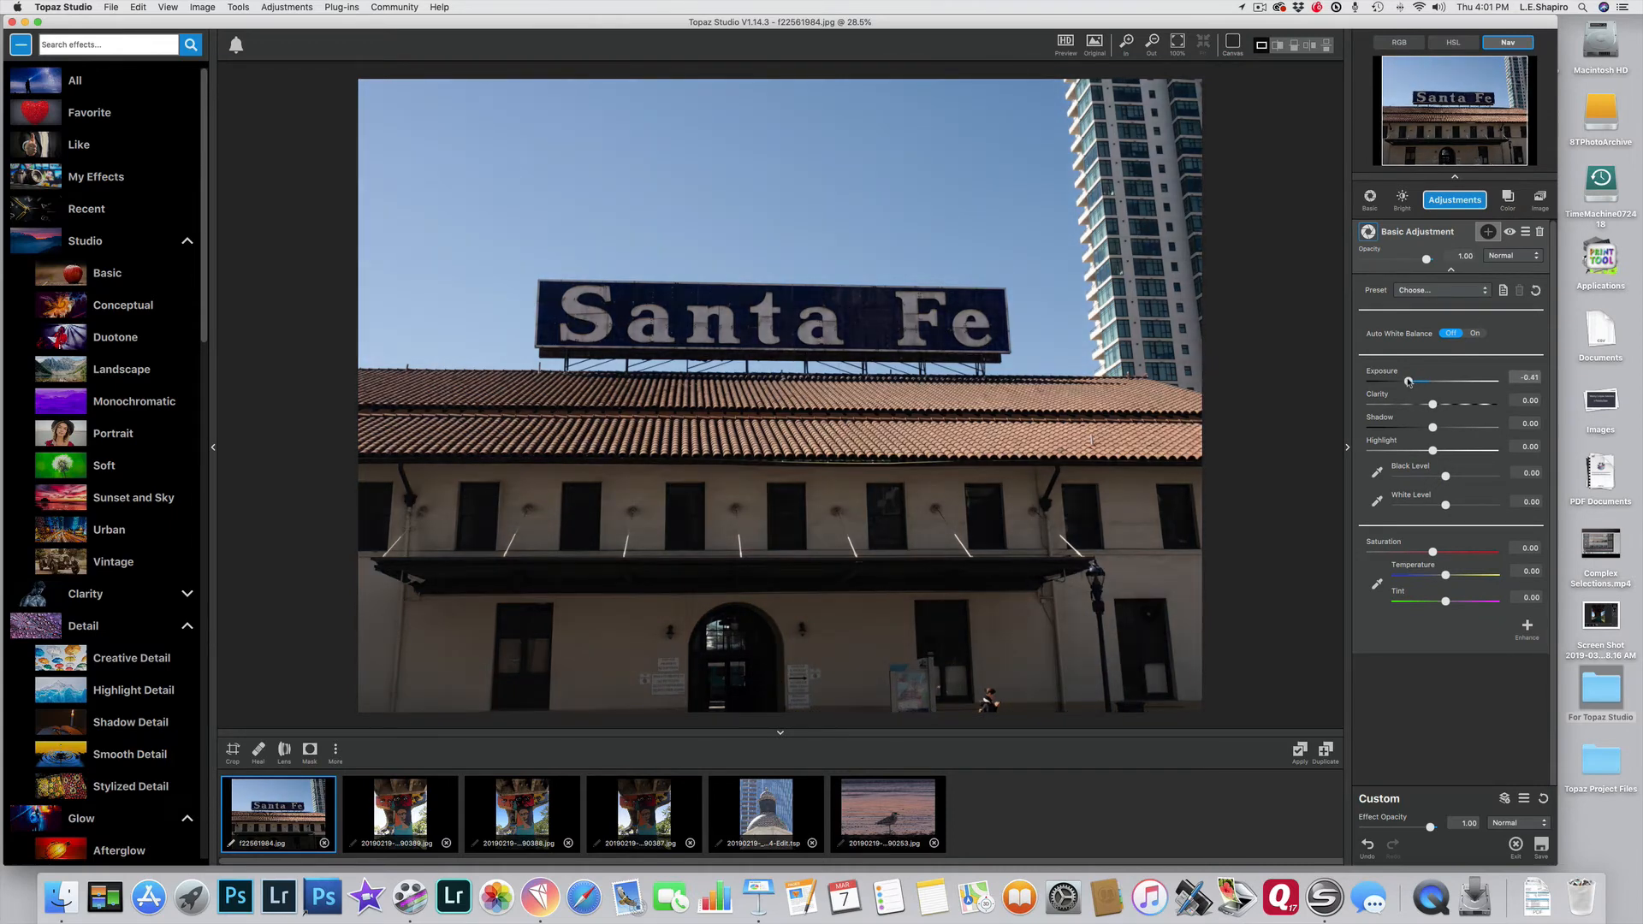
pyautogui.click(1434, 553)
pyautogui.moveTo(1435, 554); pyautogui.dragTo(1444, 586)
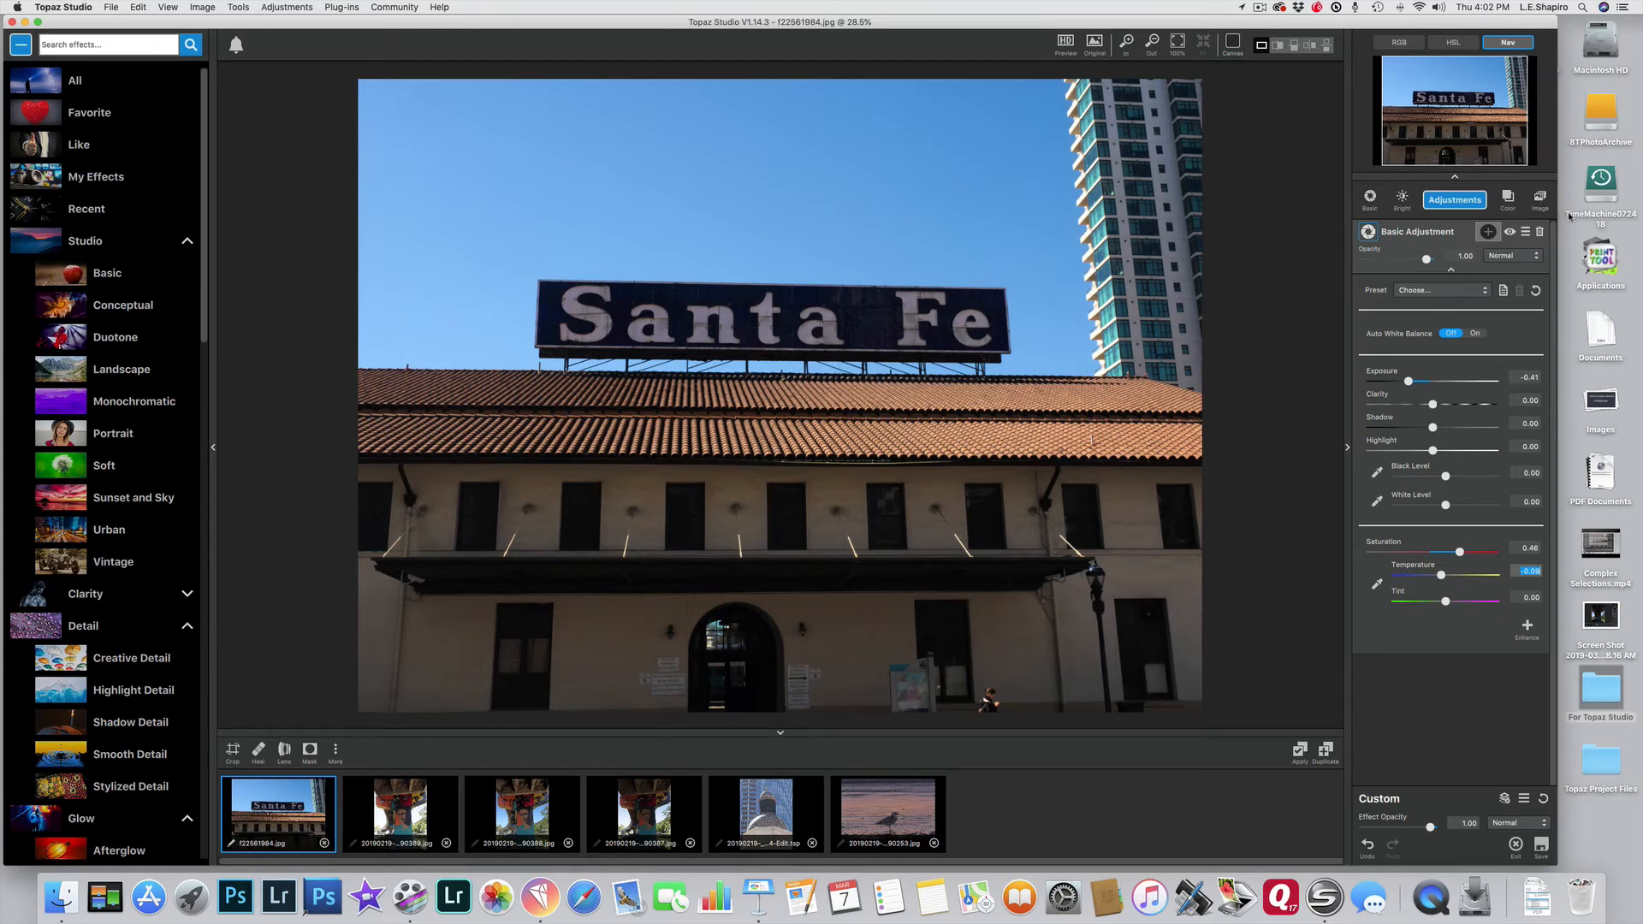
# Start a gradient mask on the Santa Fe photo's Basic Adjustment
pyautogui.click(1489, 233)
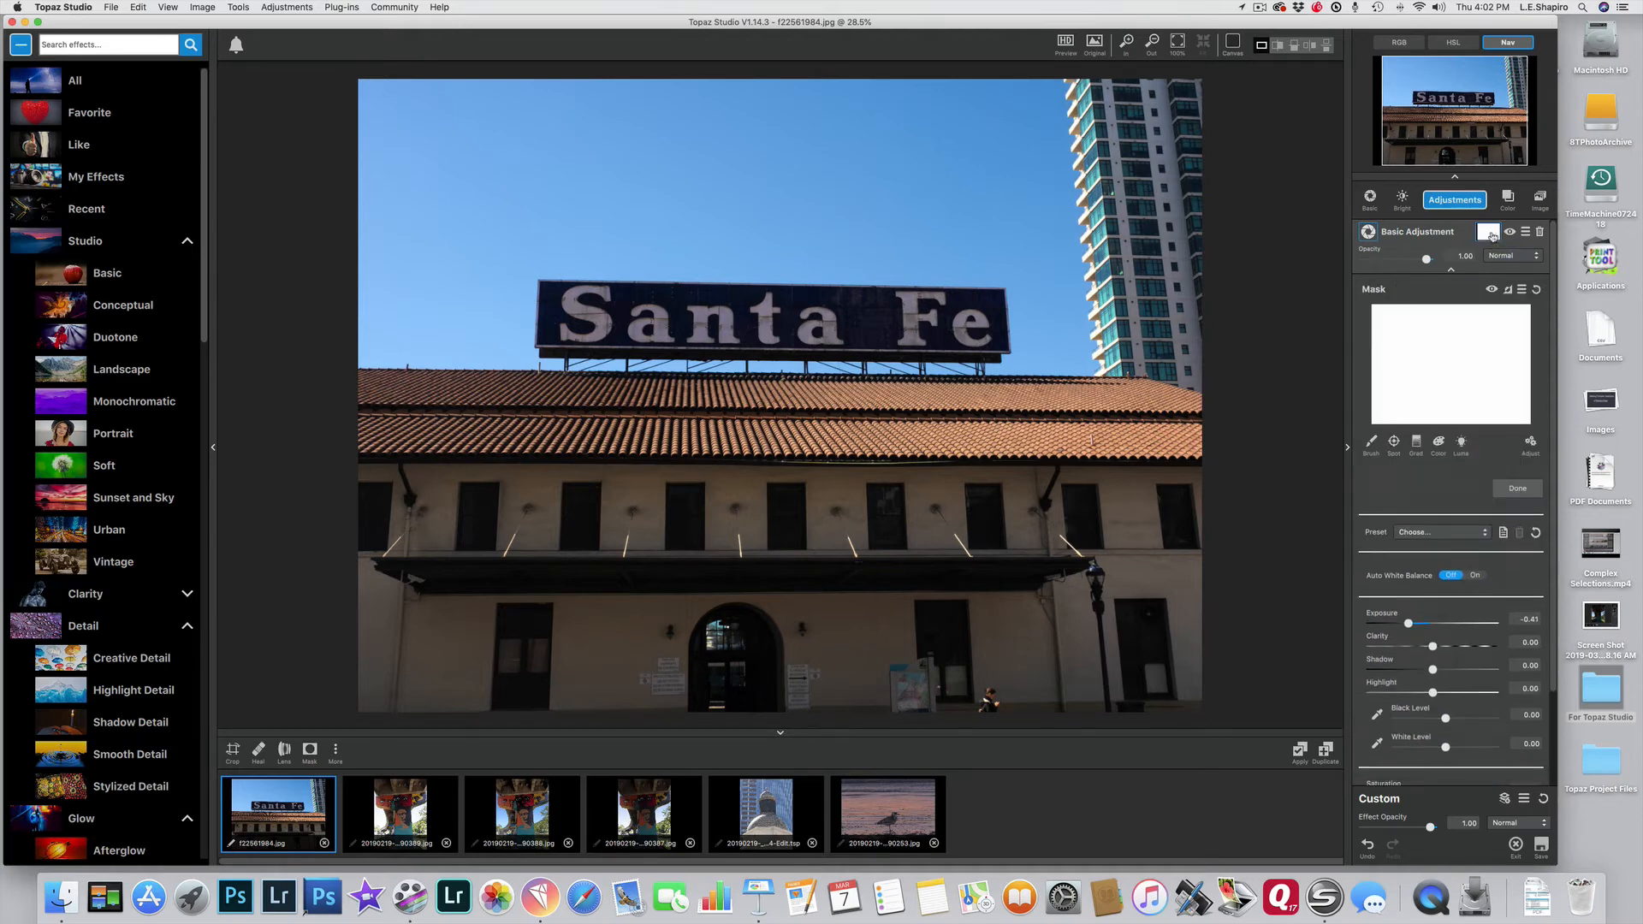
pyautogui.click(1416, 443)
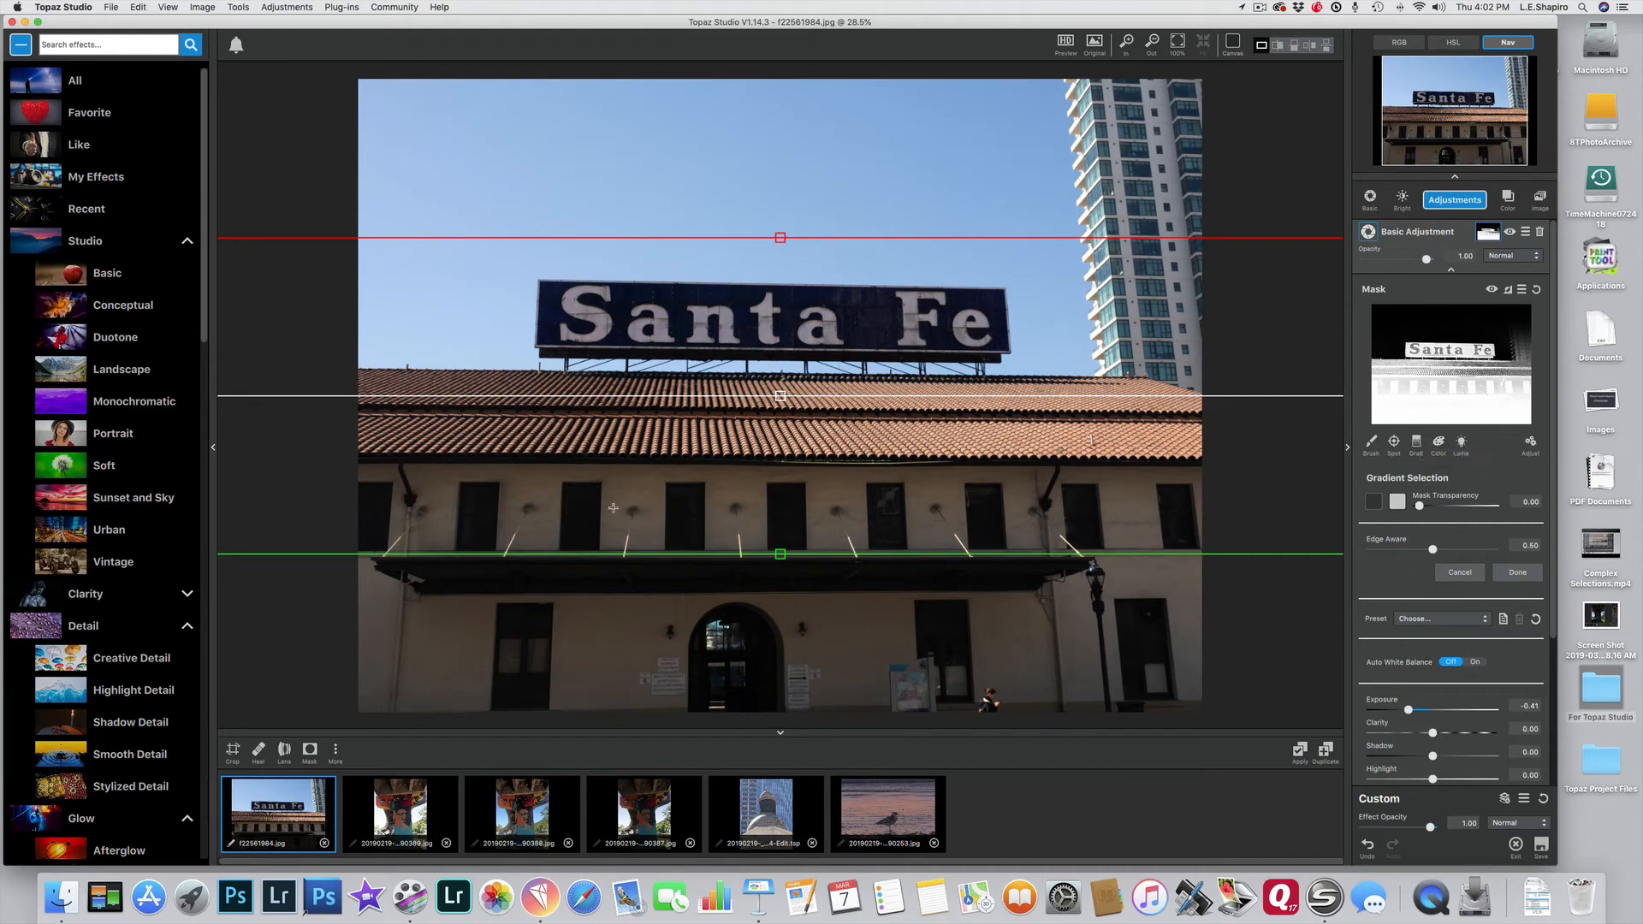
# Try a gradient from the sign down to the building's base and diagonal ones across the sky, repositioning them by their center line
pyautogui.moveTo(321, 287); pyautogui.dragTo(317, 664)
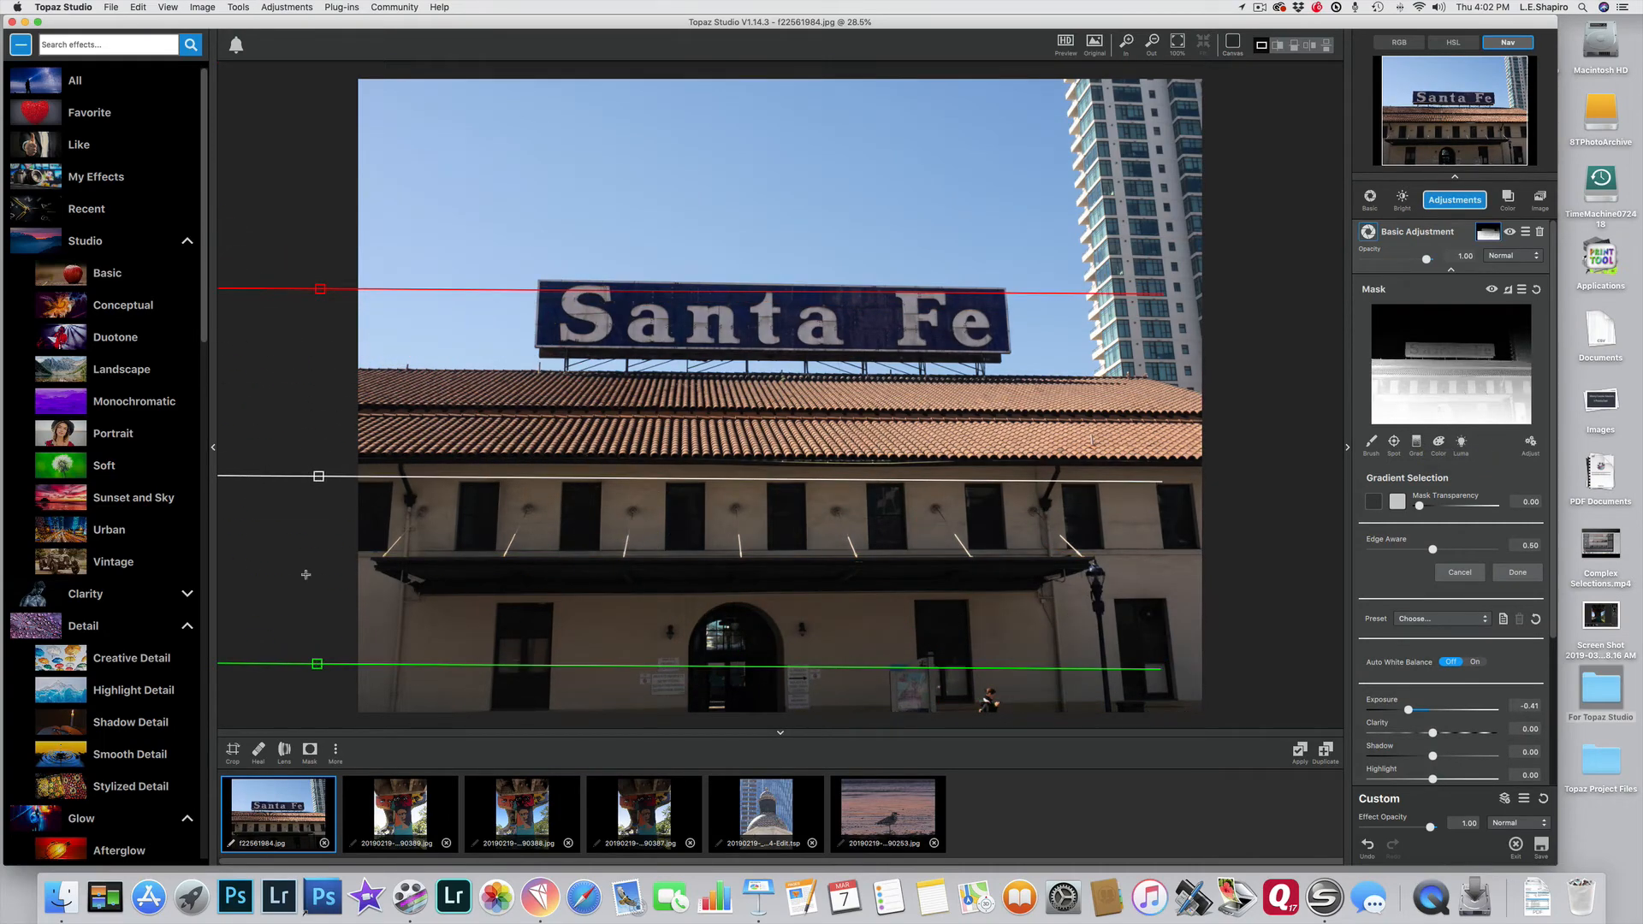
pyautogui.moveTo(318, 477); pyautogui.dragTo(766, 524)
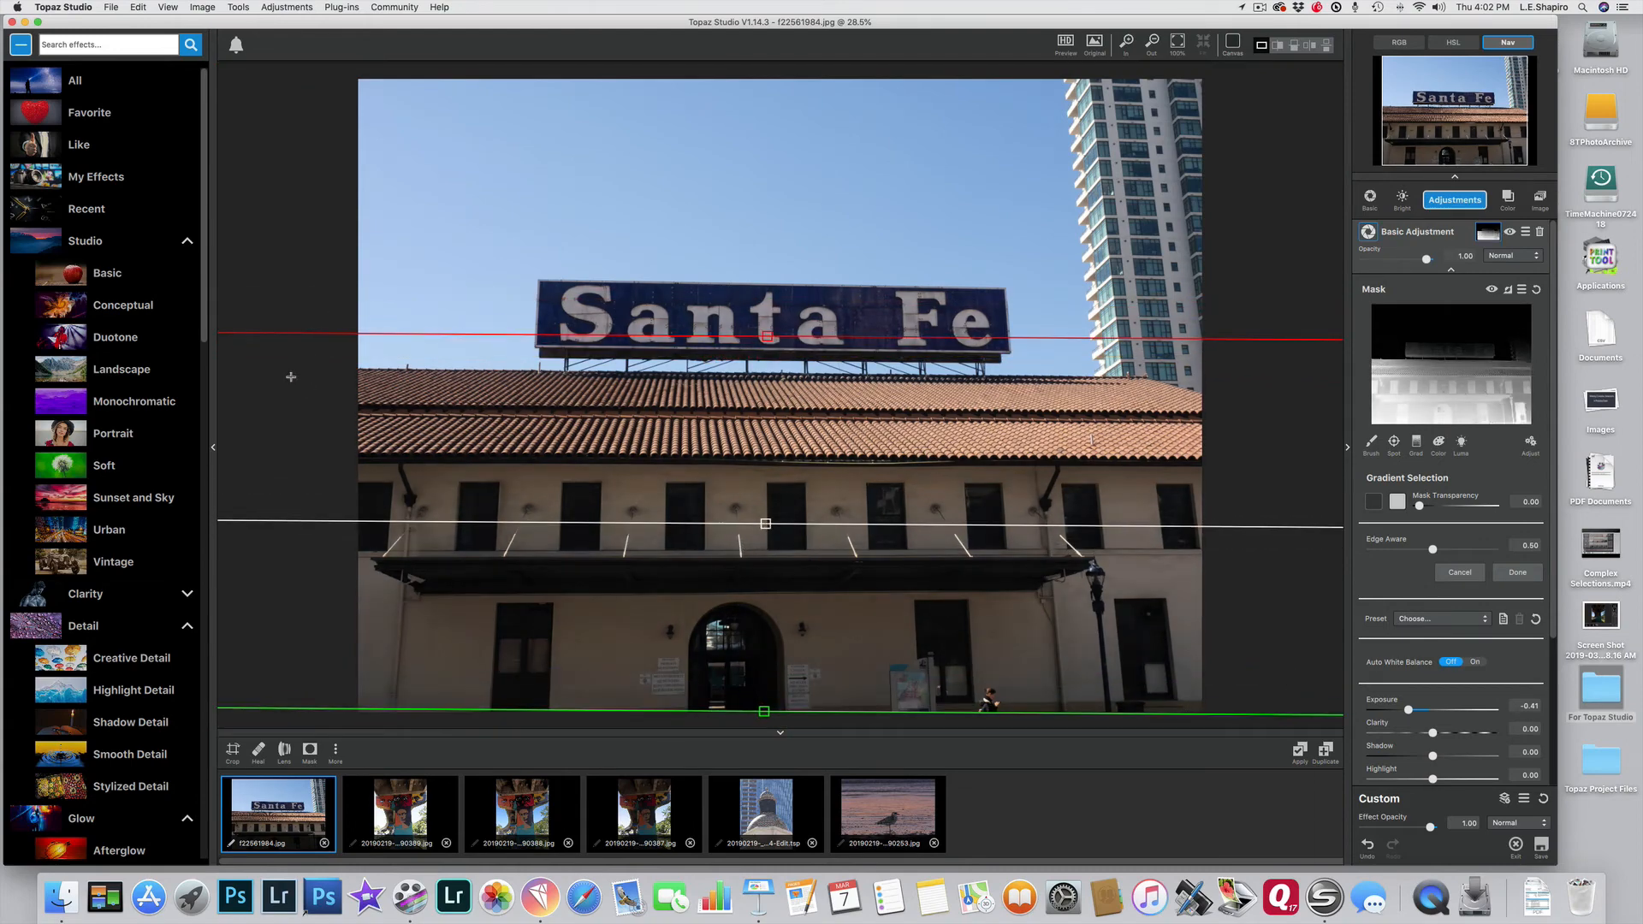
pyautogui.moveTo(291, 376); pyautogui.dragTo(664, 7)
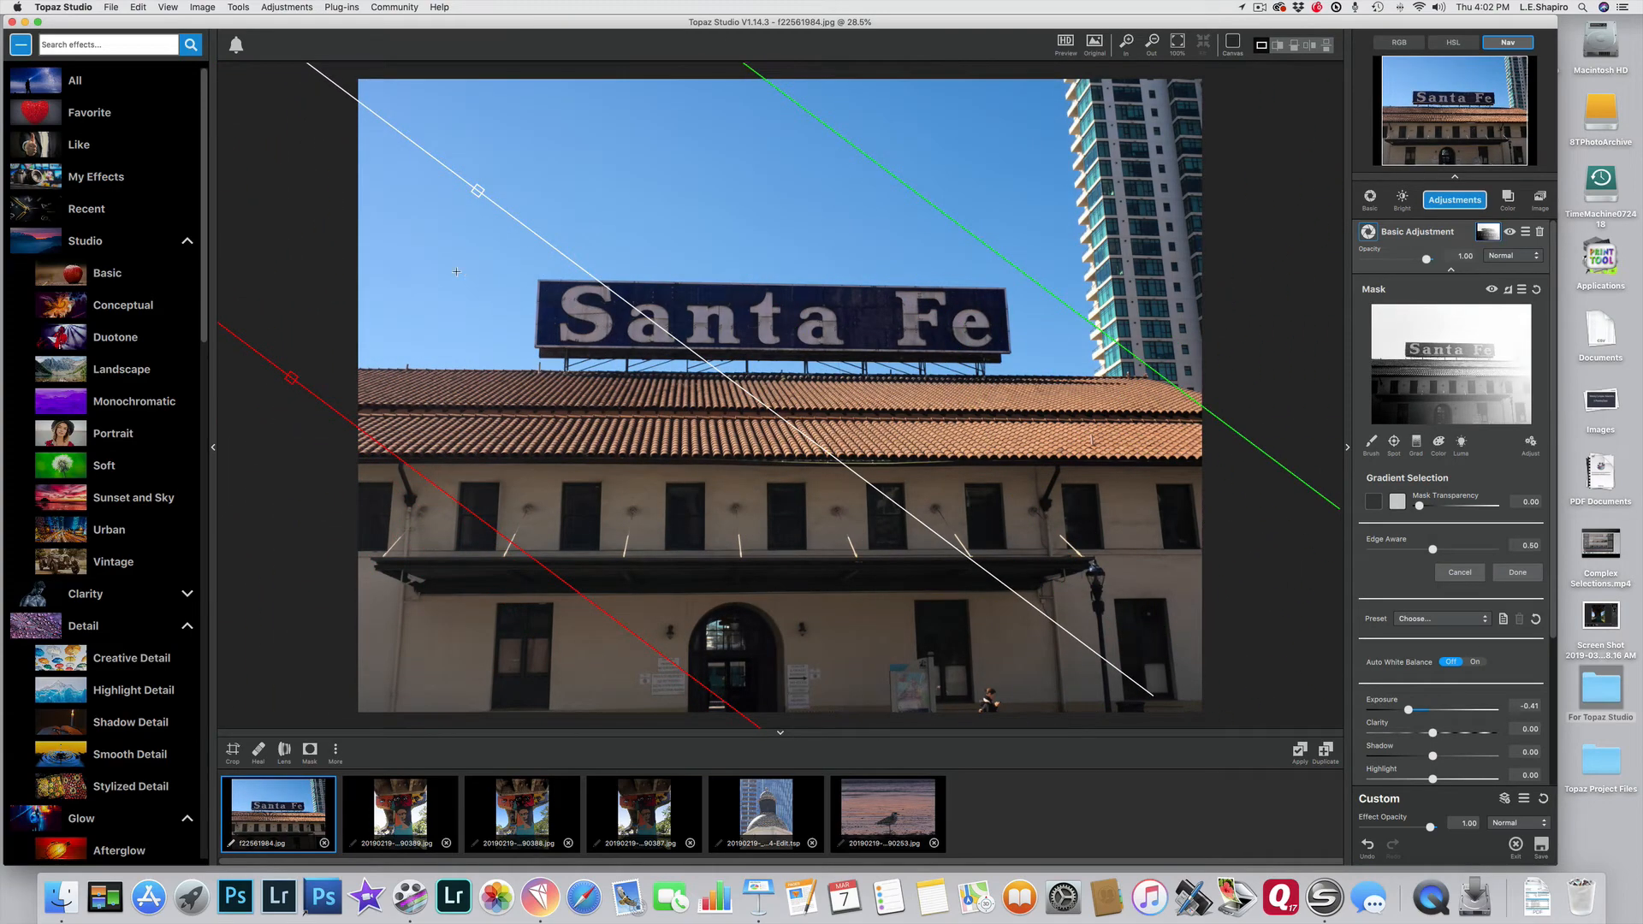
pyautogui.moveTo(242, 264); pyautogui.dragTo(323, 109)
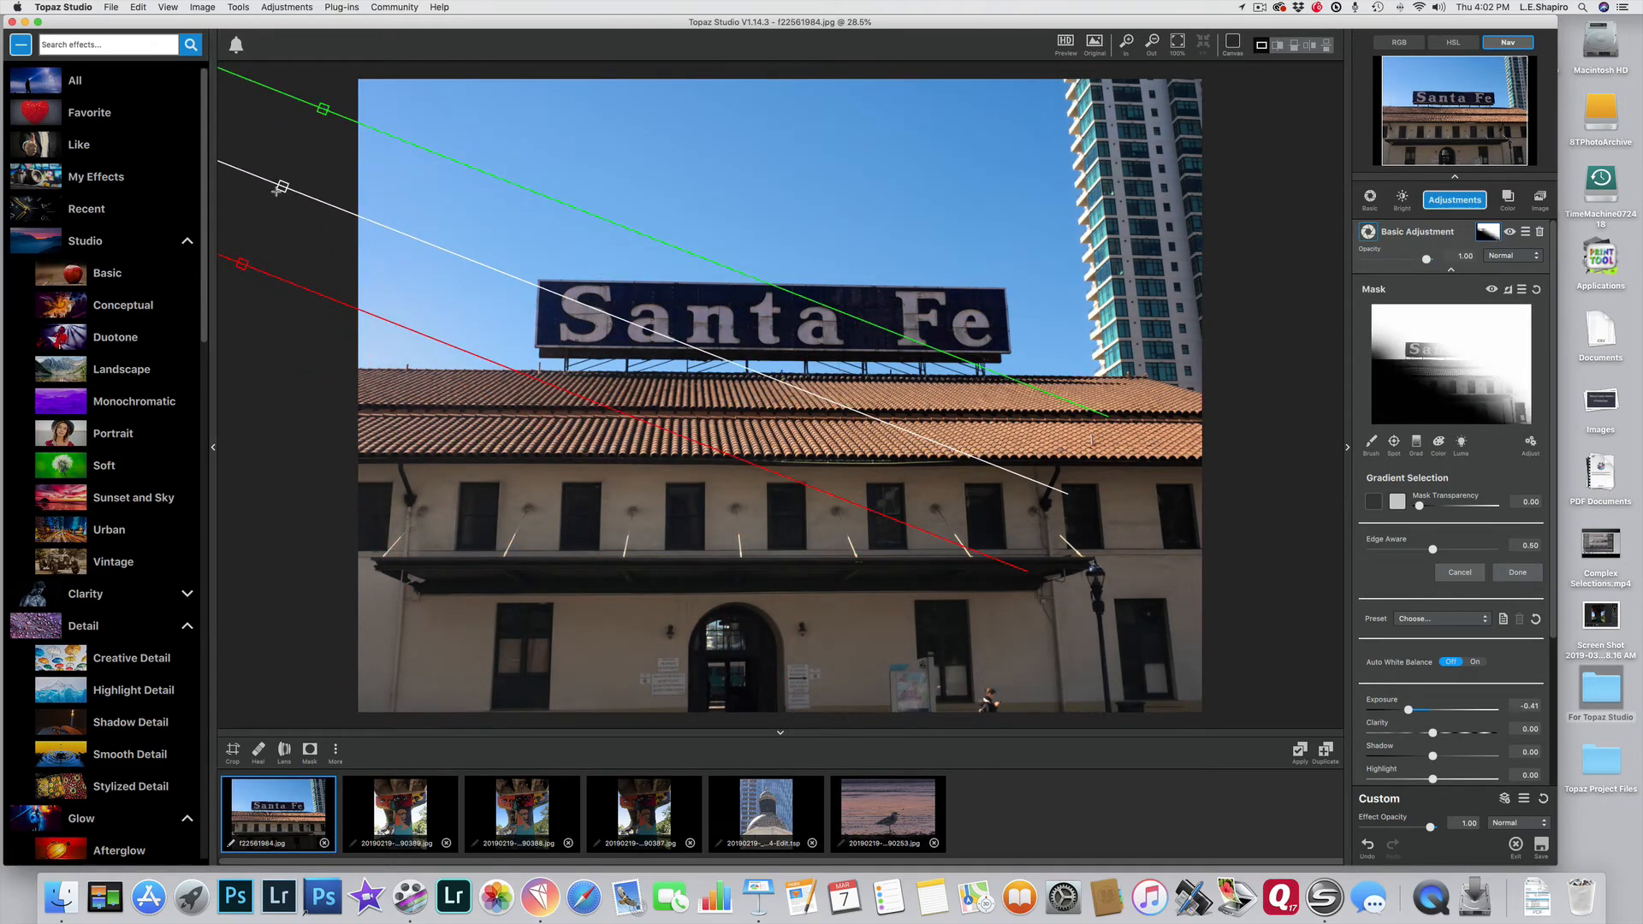
pyautogui.moveTo(282, 186); pyautogui.dragTo(819, 475)
# Try a narrow horizontal gradient over the roof tiles, widen it from the roof ridge to the awning, and shift its center
pyautogui.moveTo(278, 446)
pyautogui.mouseDown()
pyautogui.moveTo(308, 420)
pyautogui.moveTo(278, 432)
pyautogui.mouseUp()
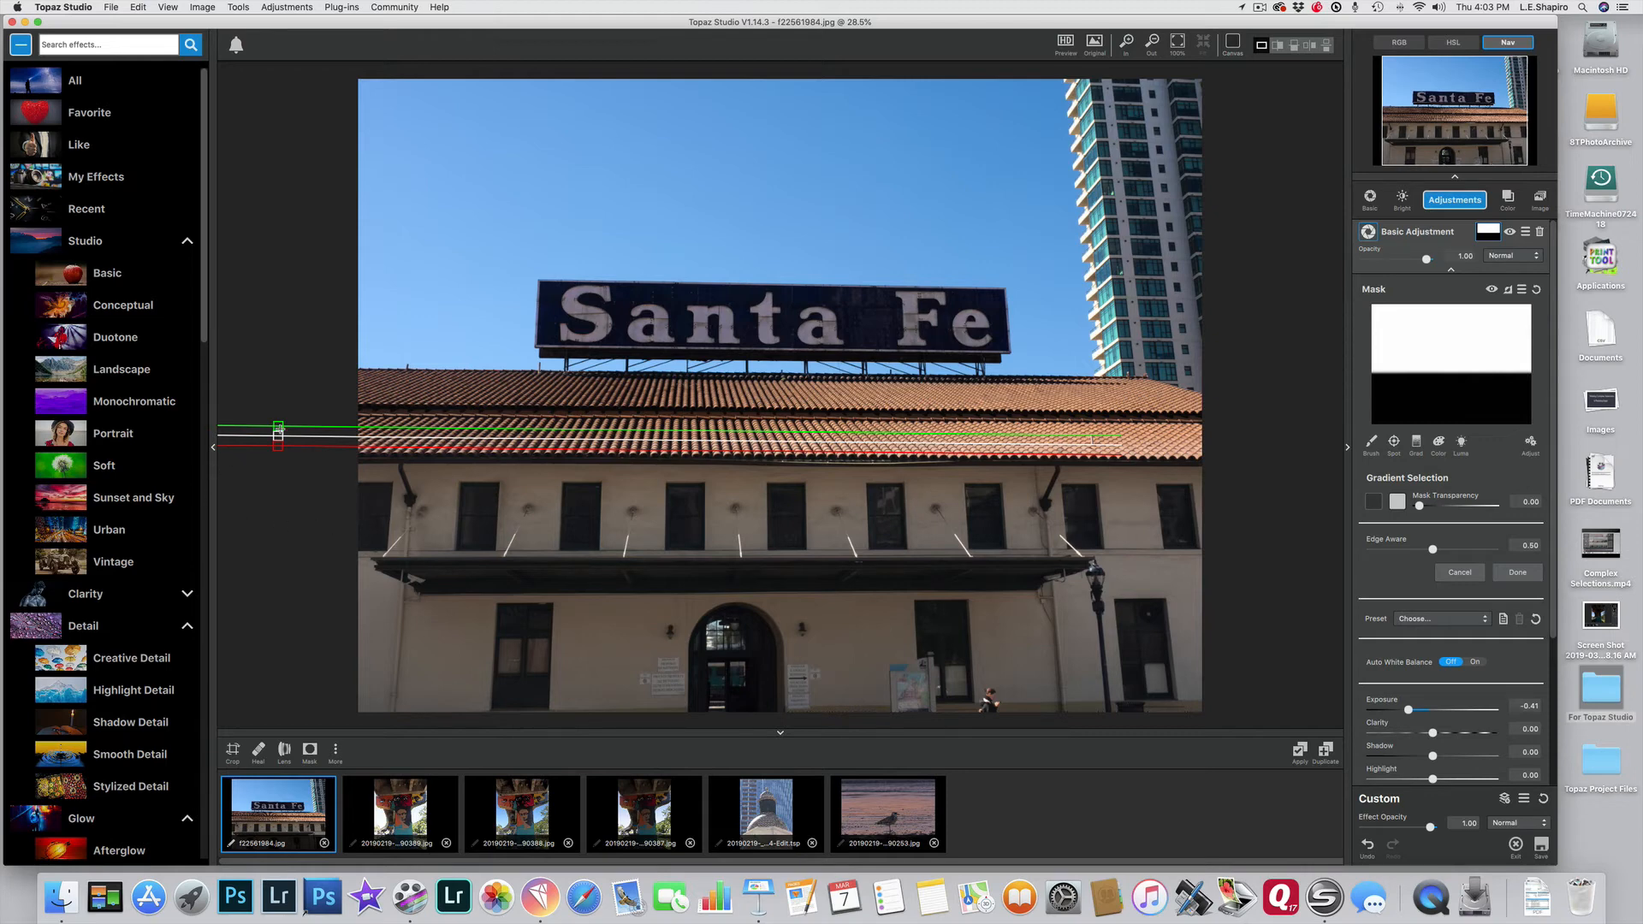
pyautogui.moveTo(279, 425); pyautogui.dragTo(280, 368)
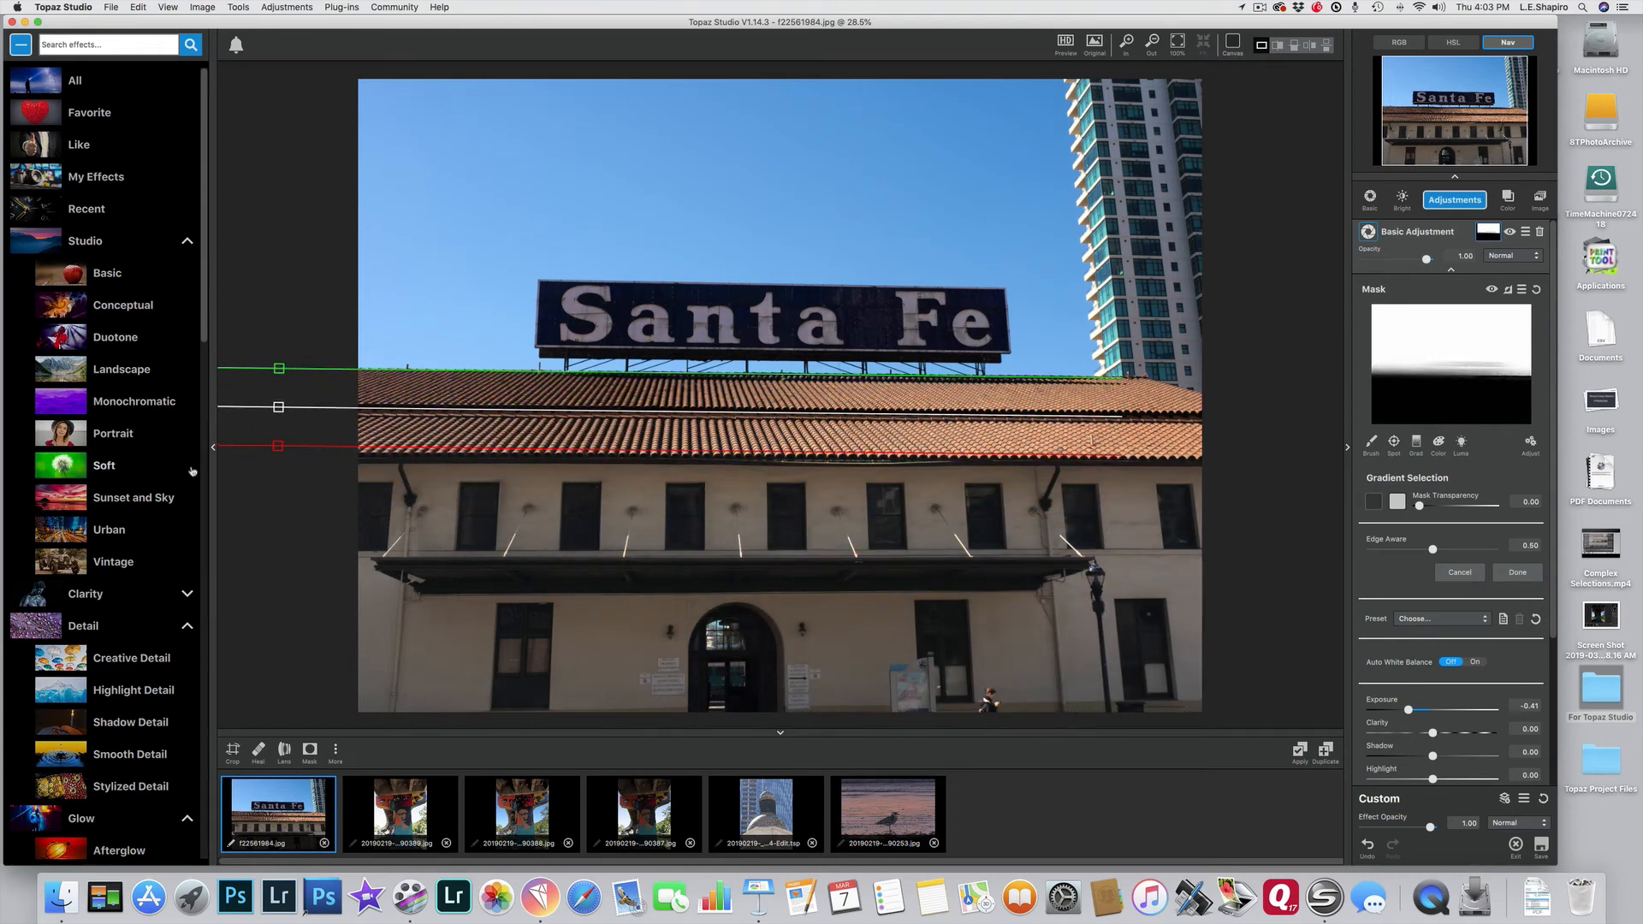
pyautogui.moveTo(278, 445); pyautogui.dragTo(279, 555)
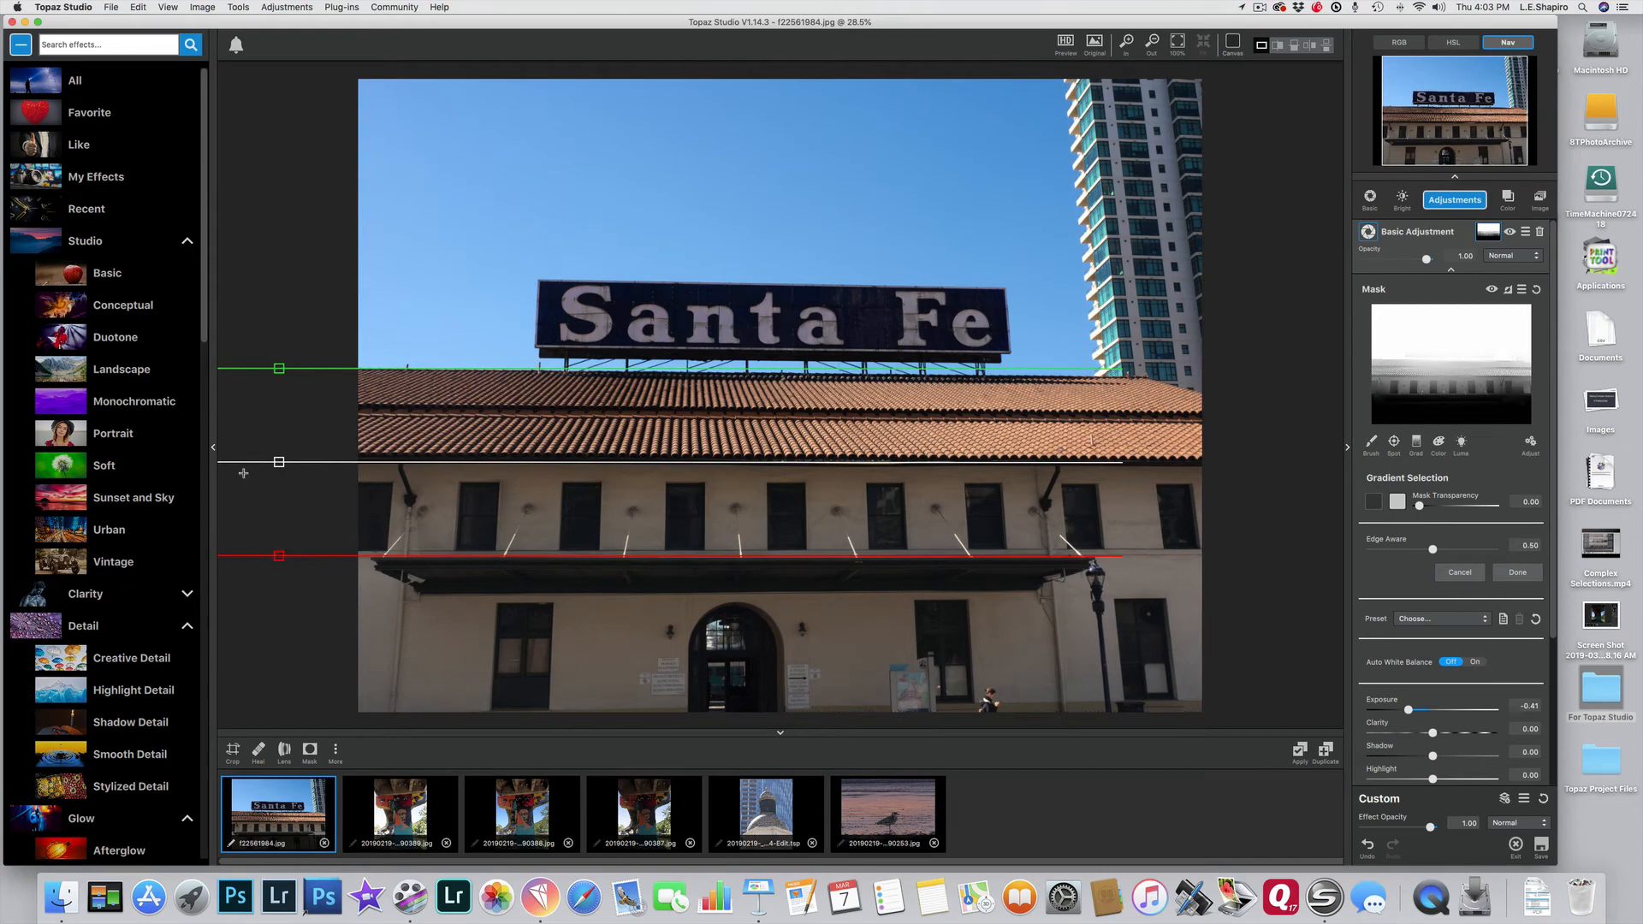
pyautogui.moveTo(279, 463); pyautogui.dragTo(811, 464)
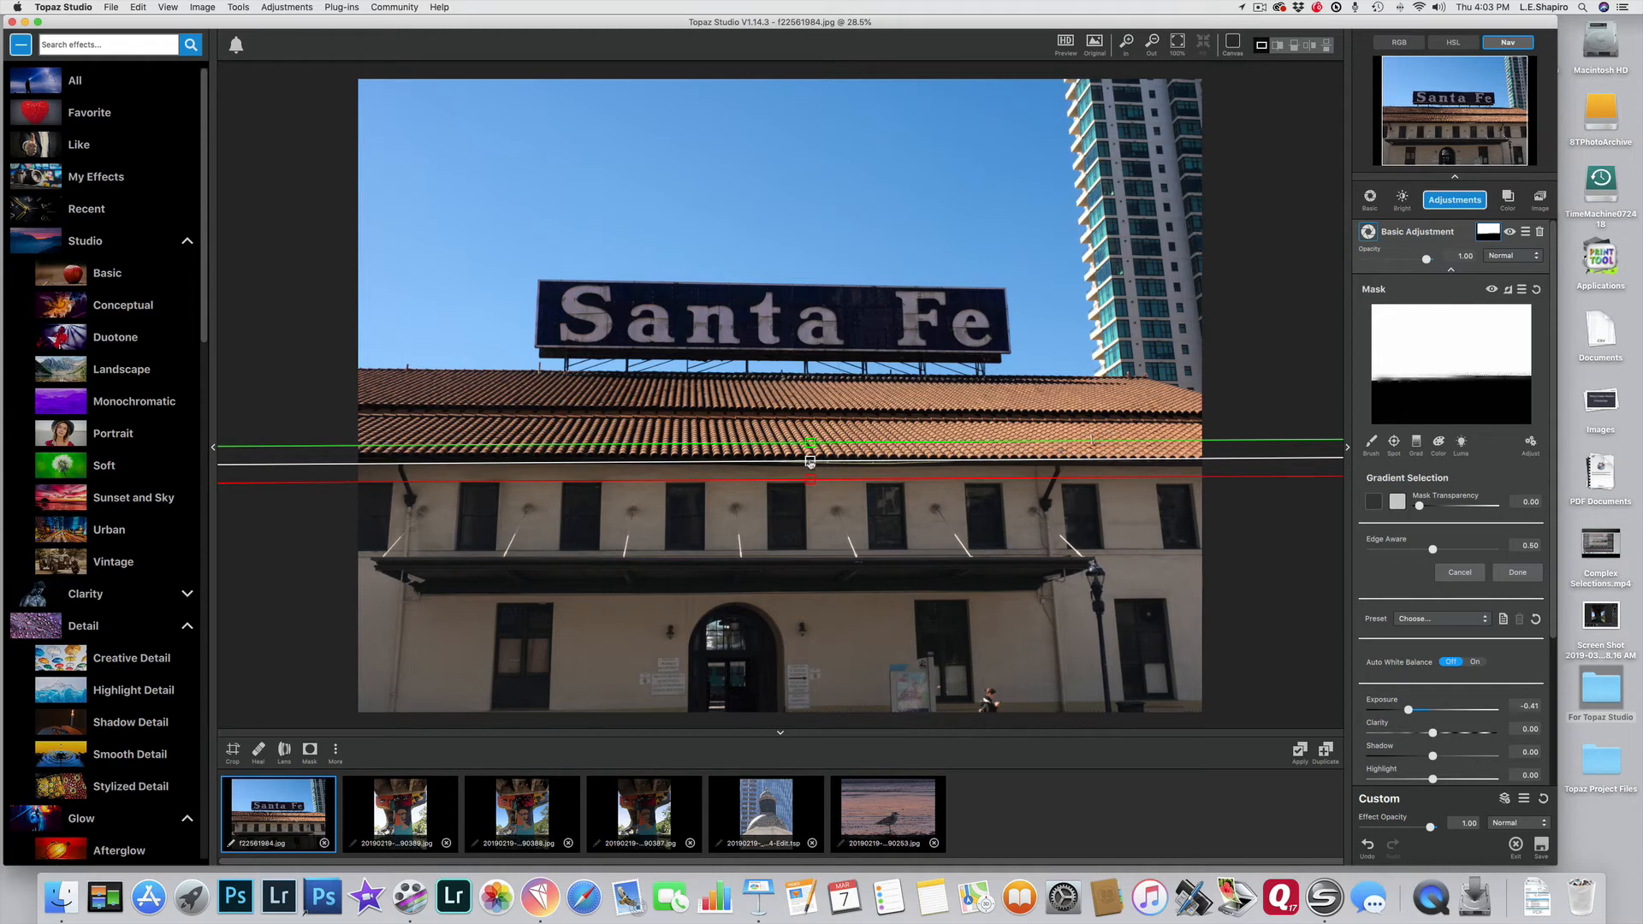
# Position the gradient at the eaves and adjust its edges so the transition spans from the roof ridge to the eaves
pyautogui.moveTo(810, 463); pyautogui.dragTo(737, 470)
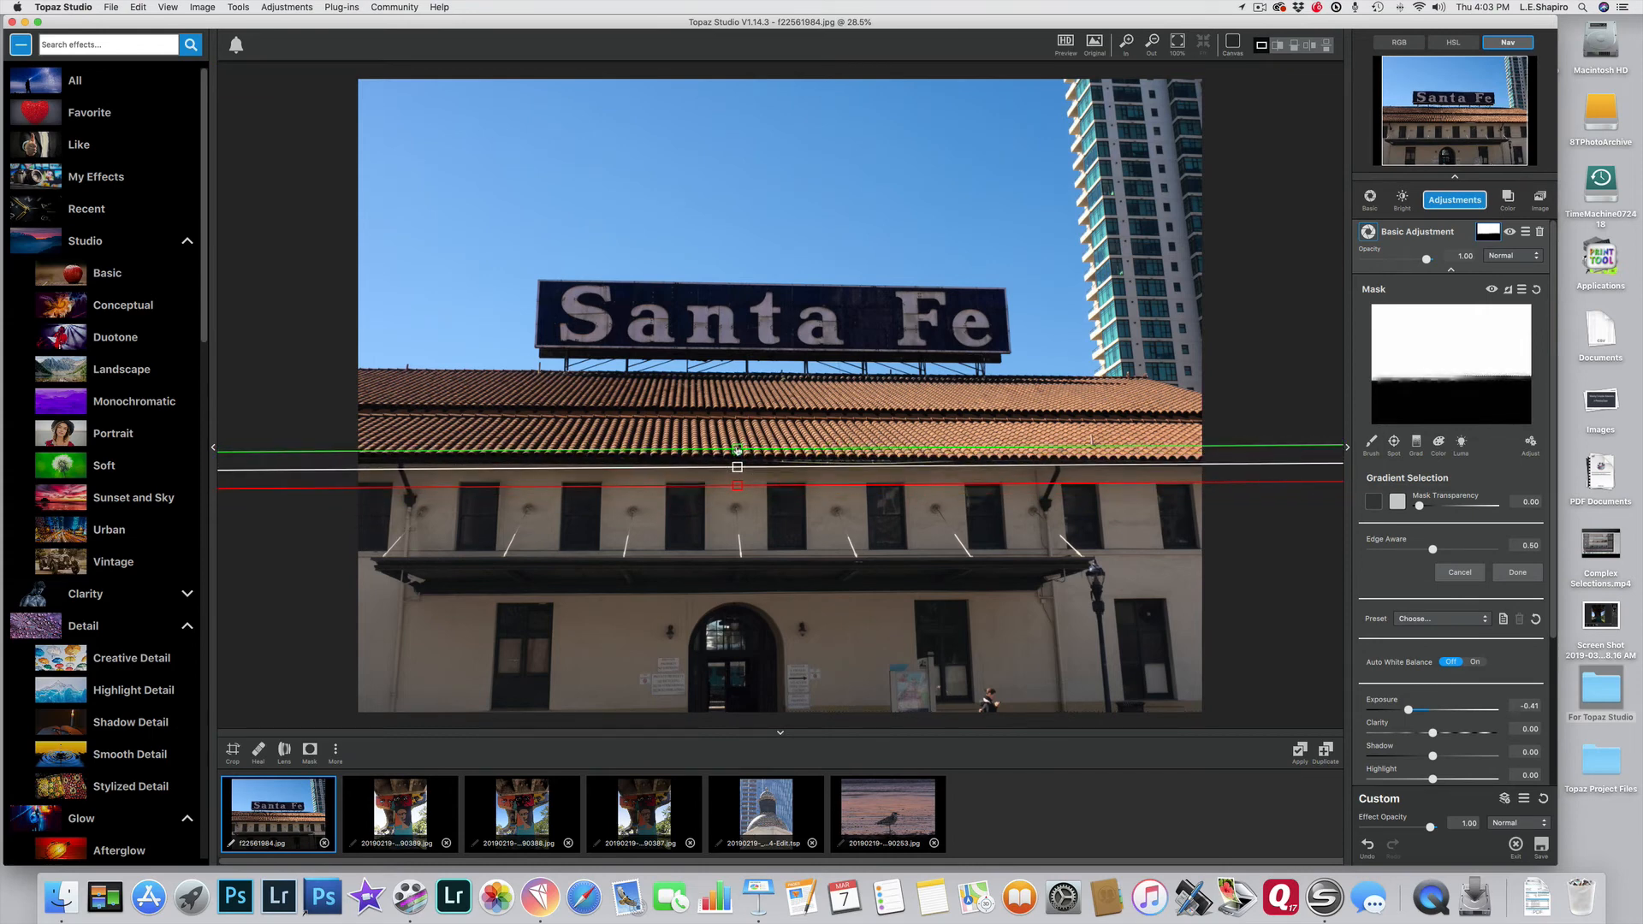
pyautogui.moveTo(737, 450); pyautogui.dragTo(734, 379)
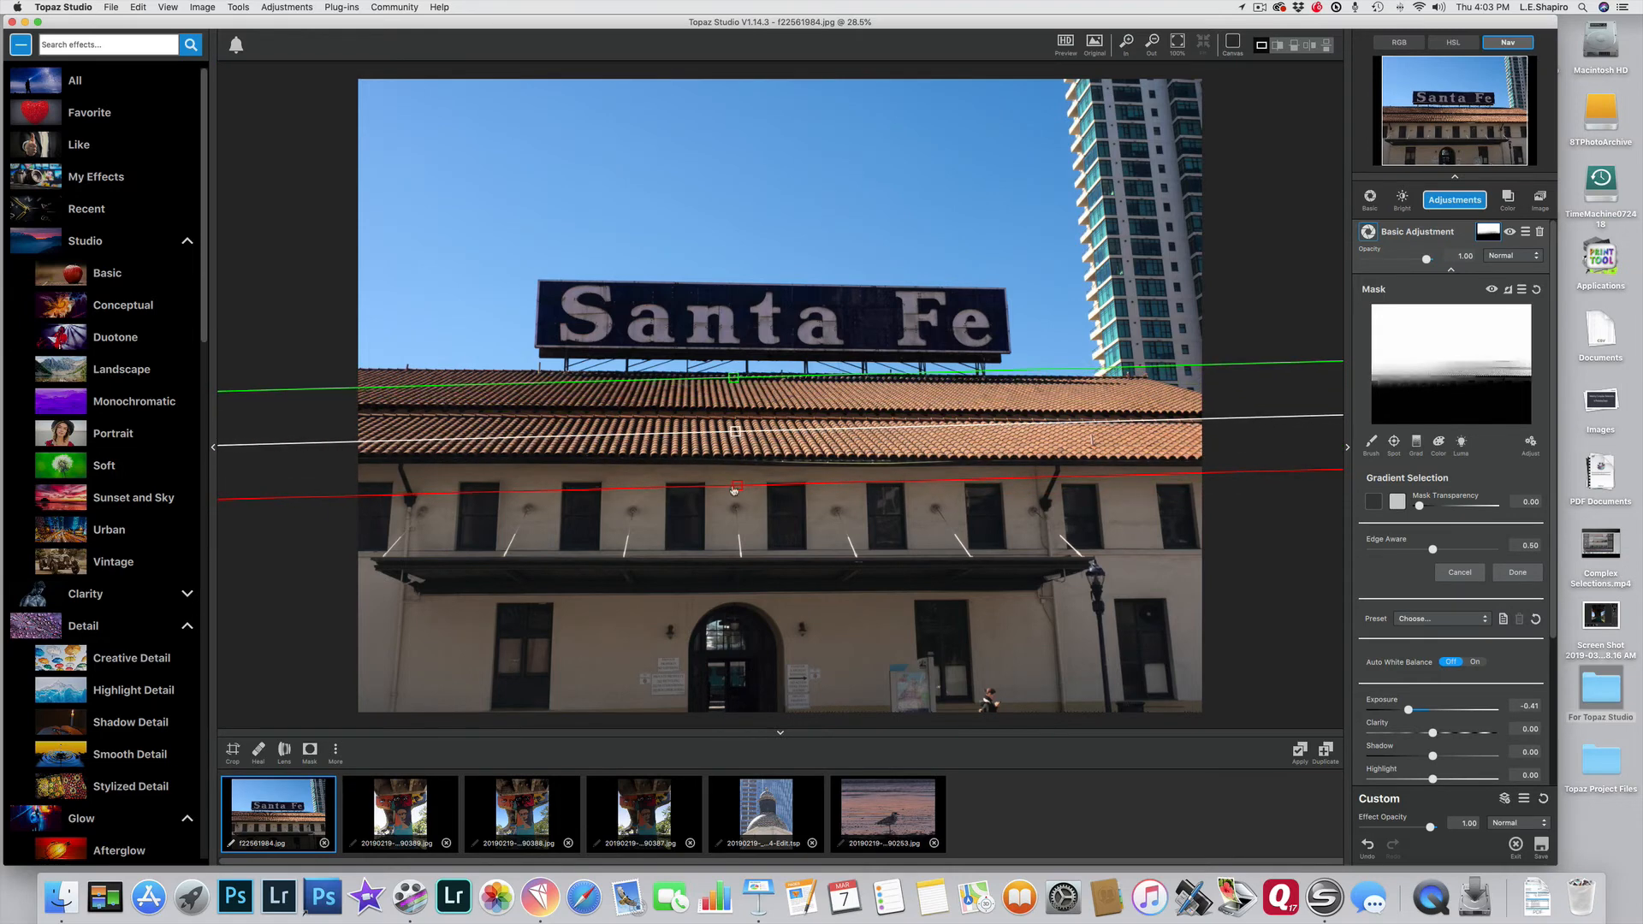
pyautogui.moveTo(734, 382); pyautogui.dragTo(738, 384)
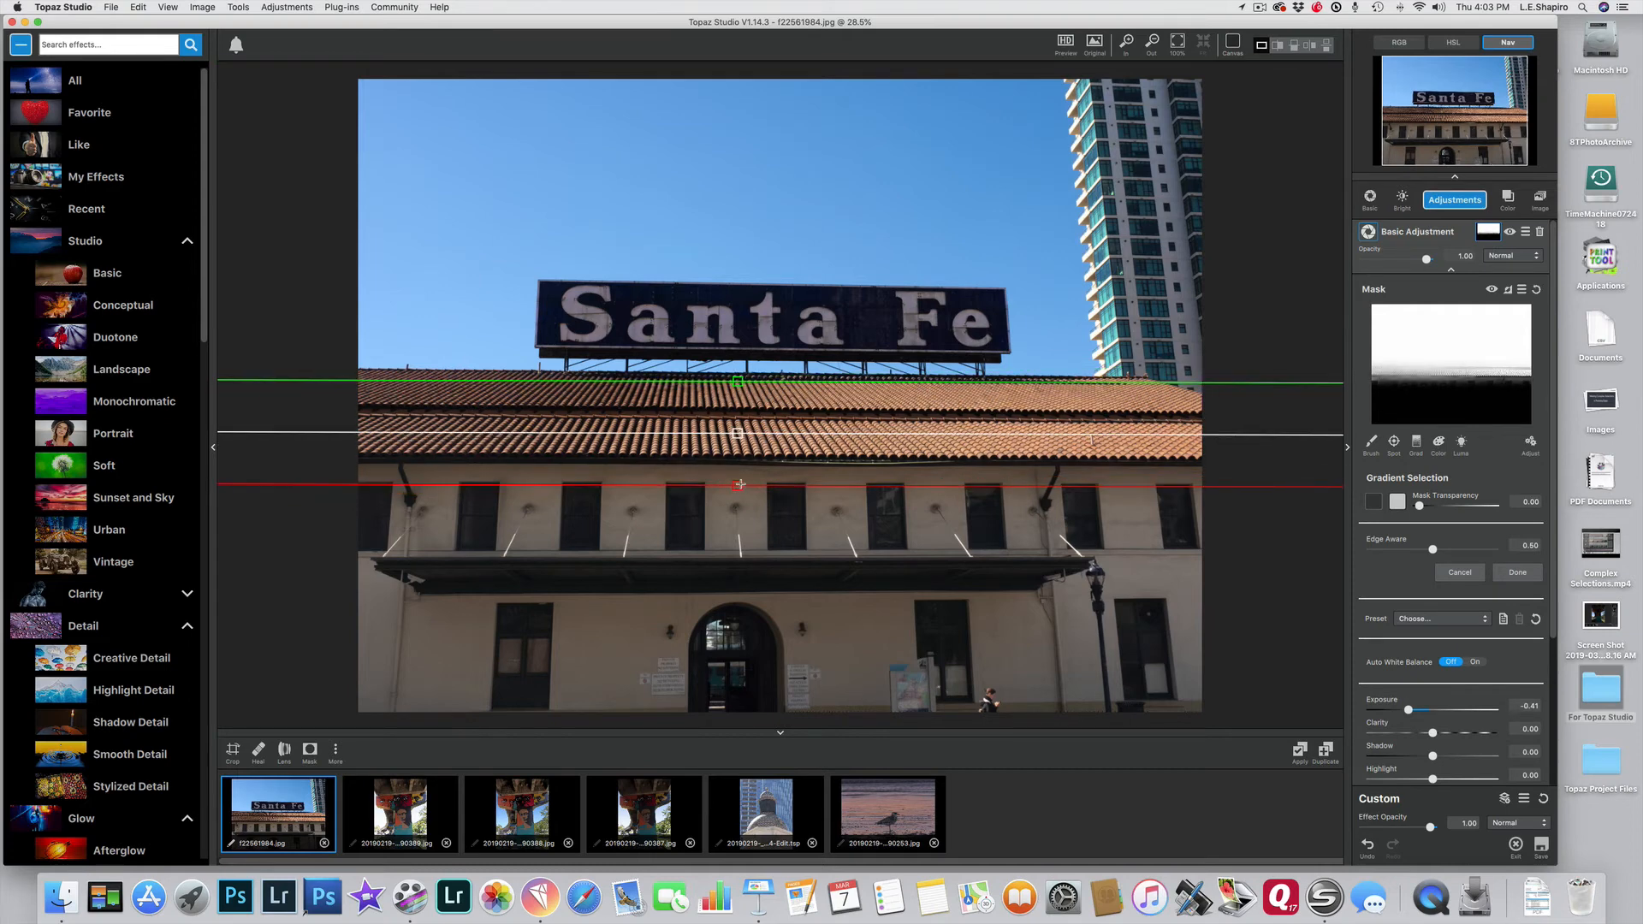
pyautogui.moveTo(741, 489)
pyautogui.mouseDown()
pyautogui.moveTo(726, 568)
pyautogui.moveTo(736, 463)
pyautogui.mouseUp()
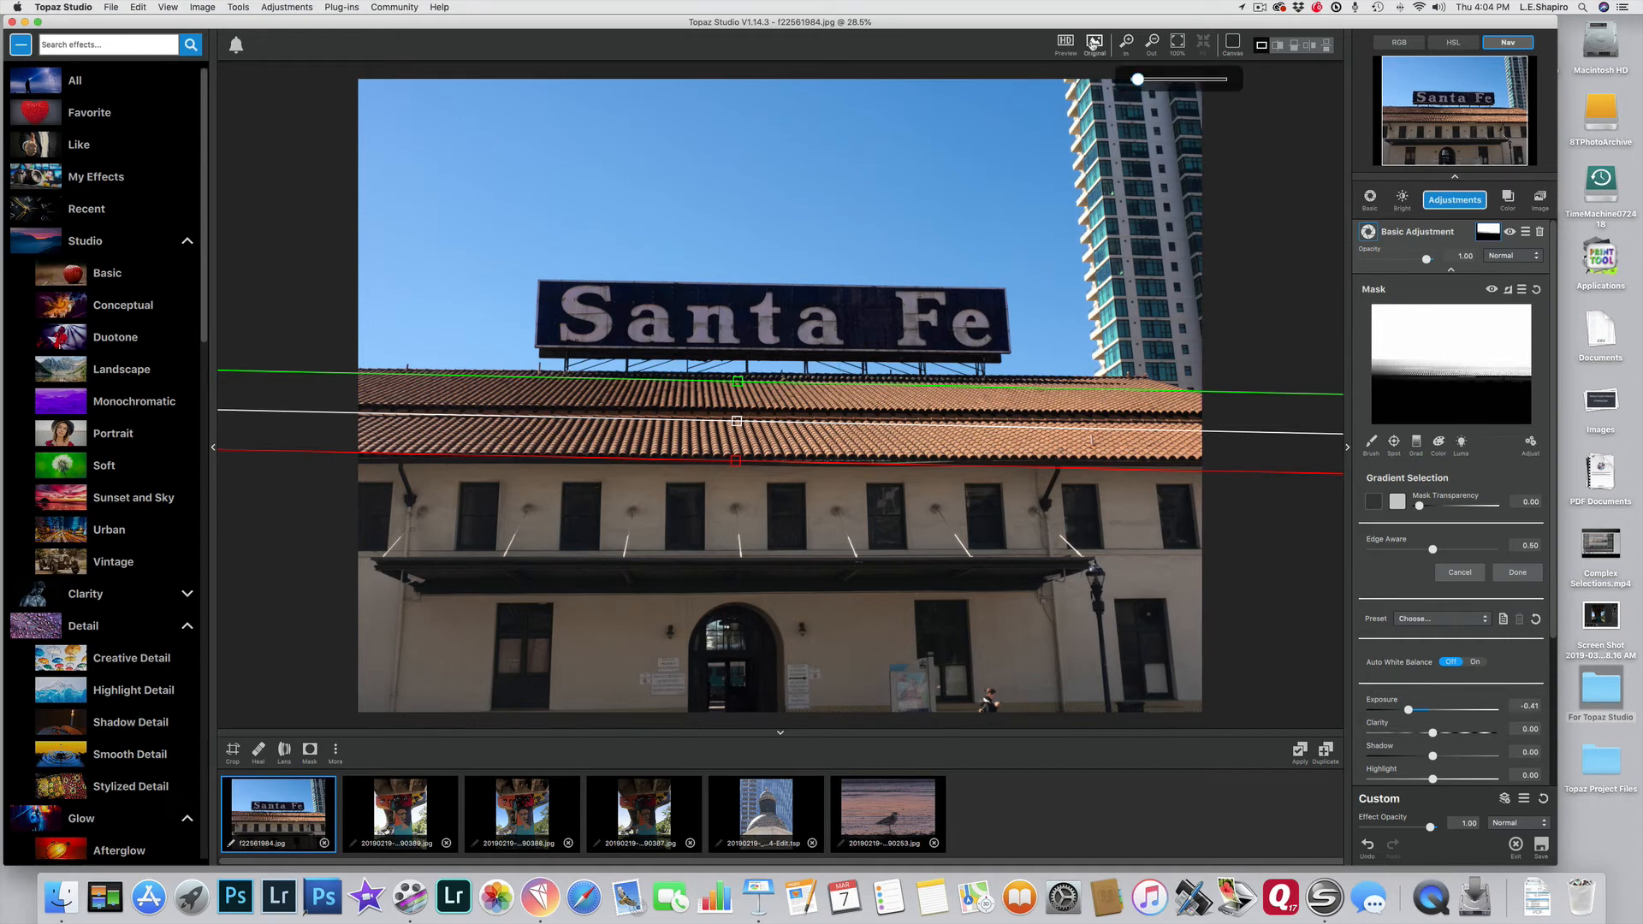
# Compare the gradient-masked result with the original in preview and collapse the Basic Adjustment
pyautogui.click(1093, 43)
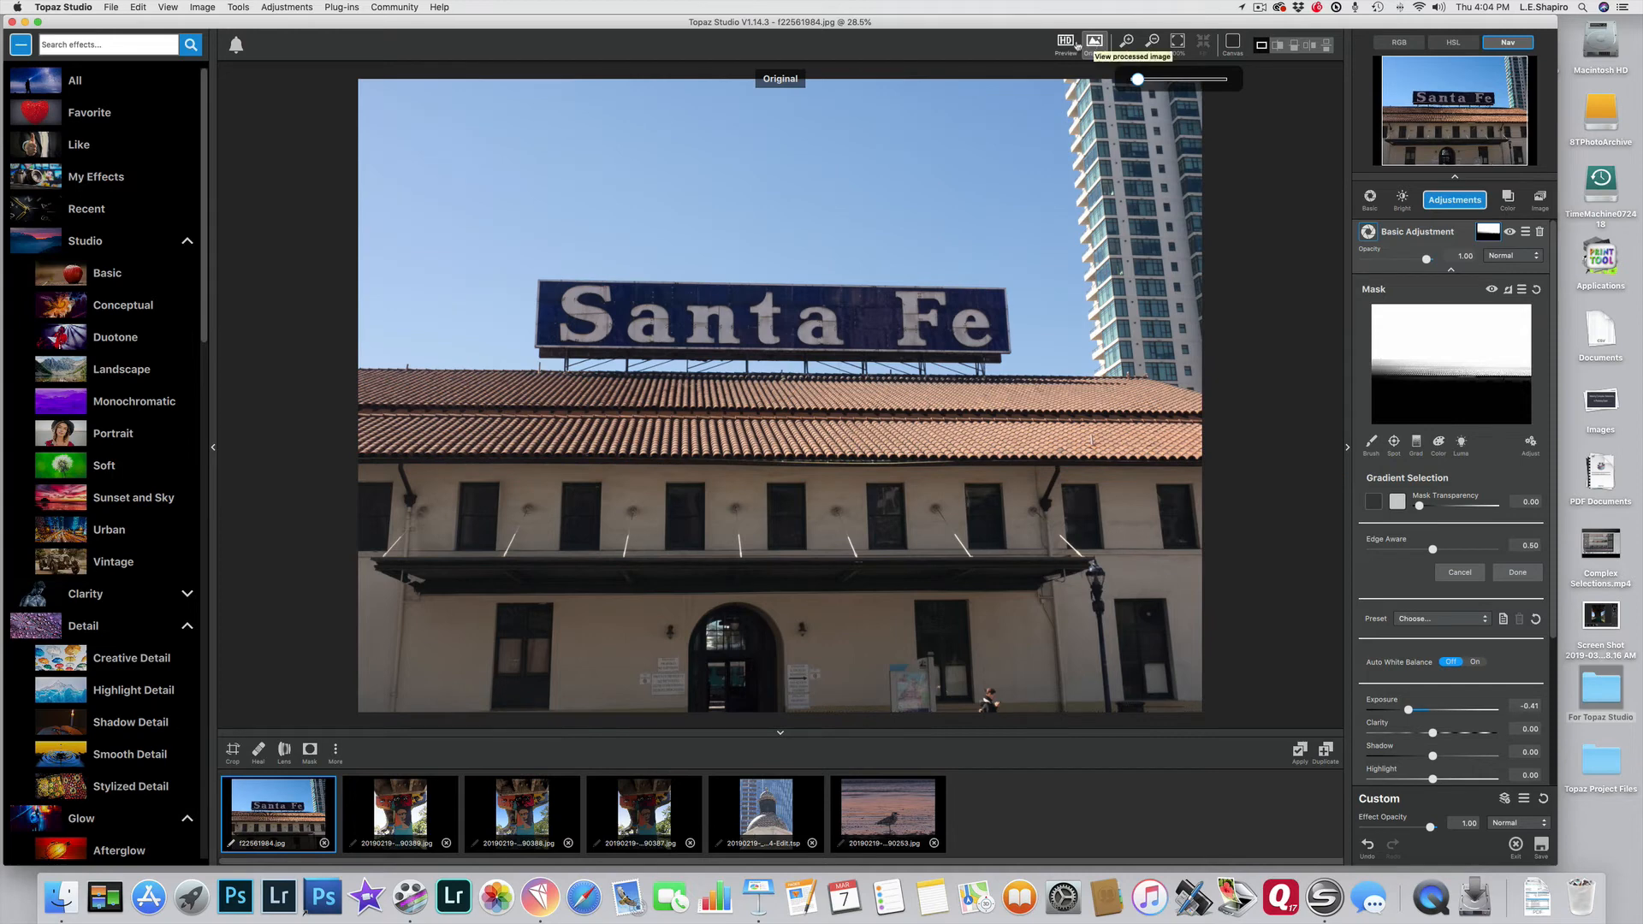
pyautogui.click(1071, 45)
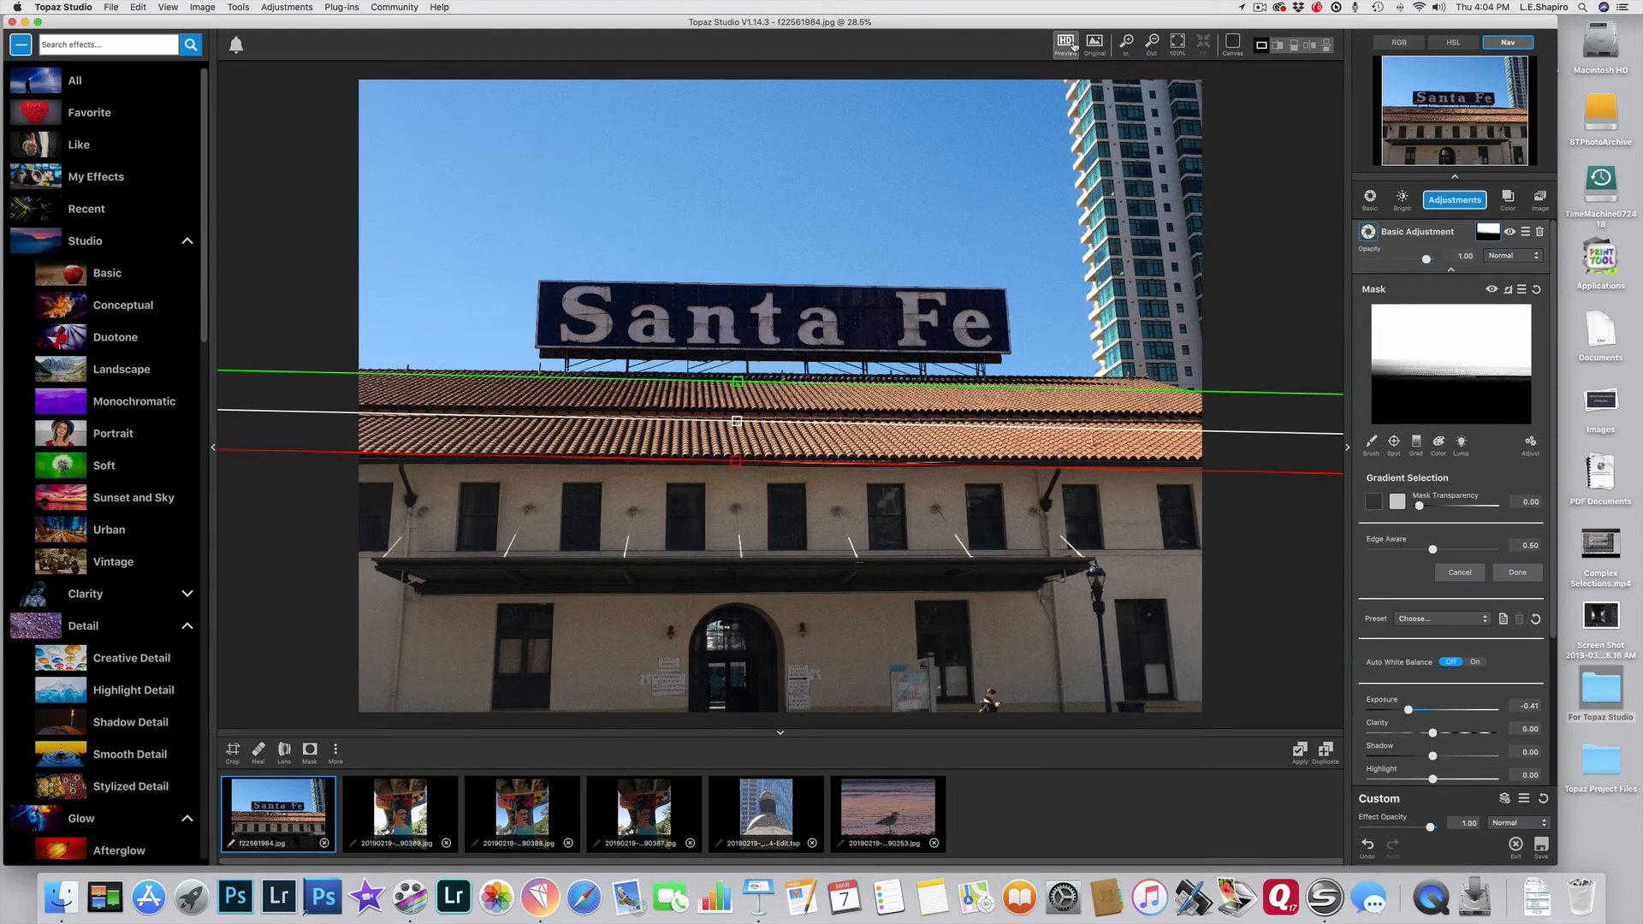
pyautogui.click(1453, 273)
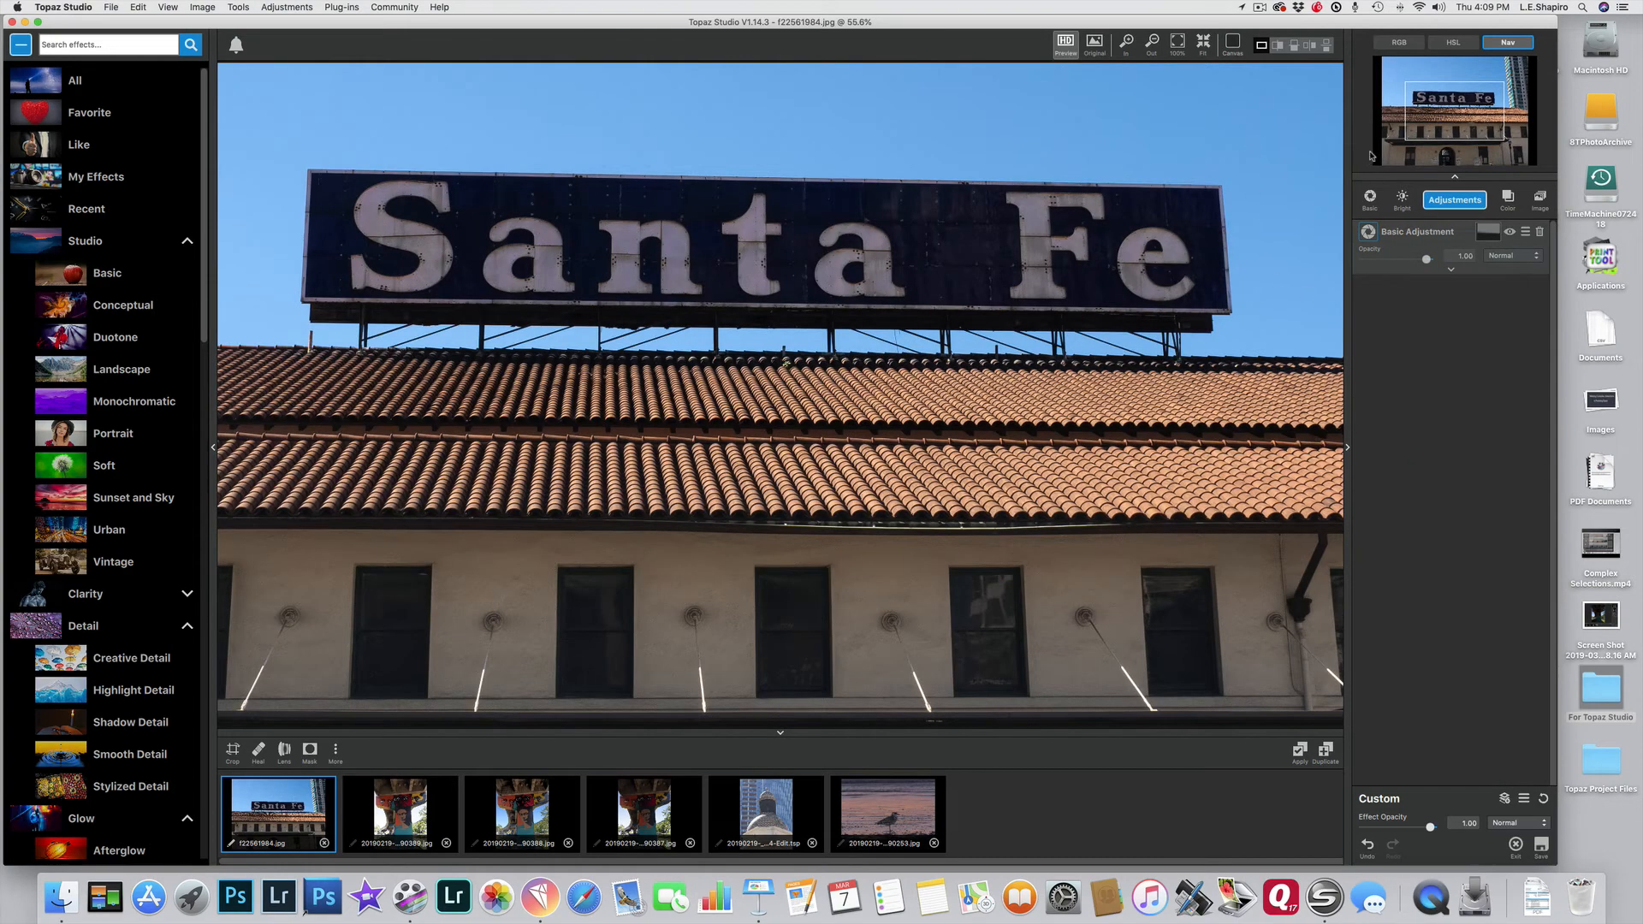
# Add a second Basic Adjustment to the Santa Fe photo with exposure about 0.80
pyautogui.click(1455, 201)
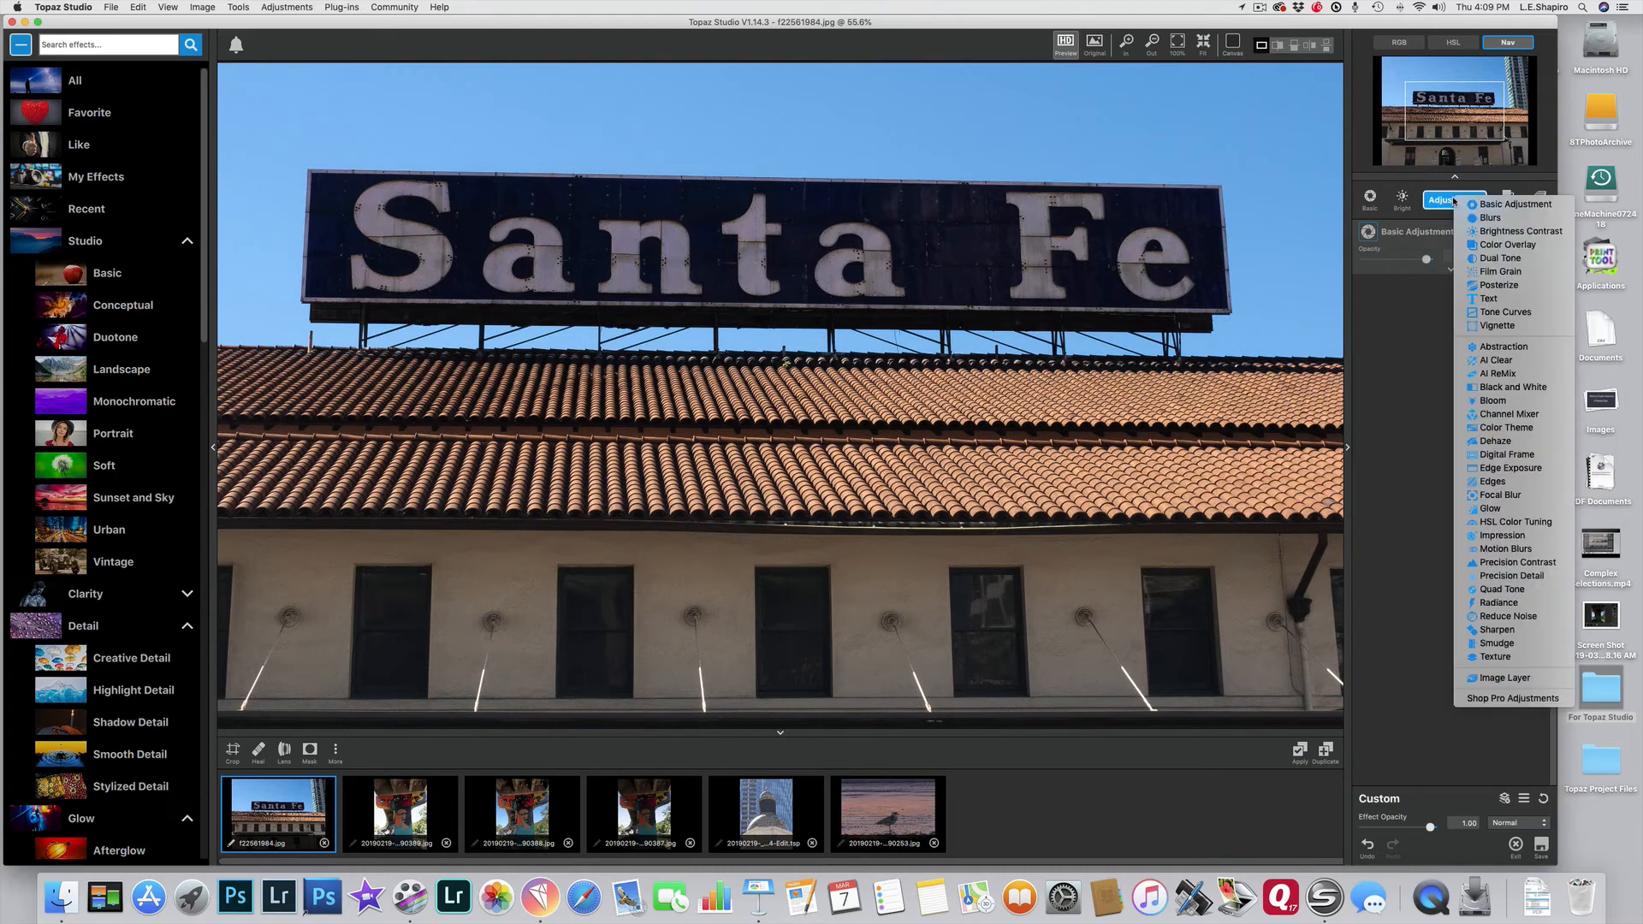
pyautogui.click(1486, 204)
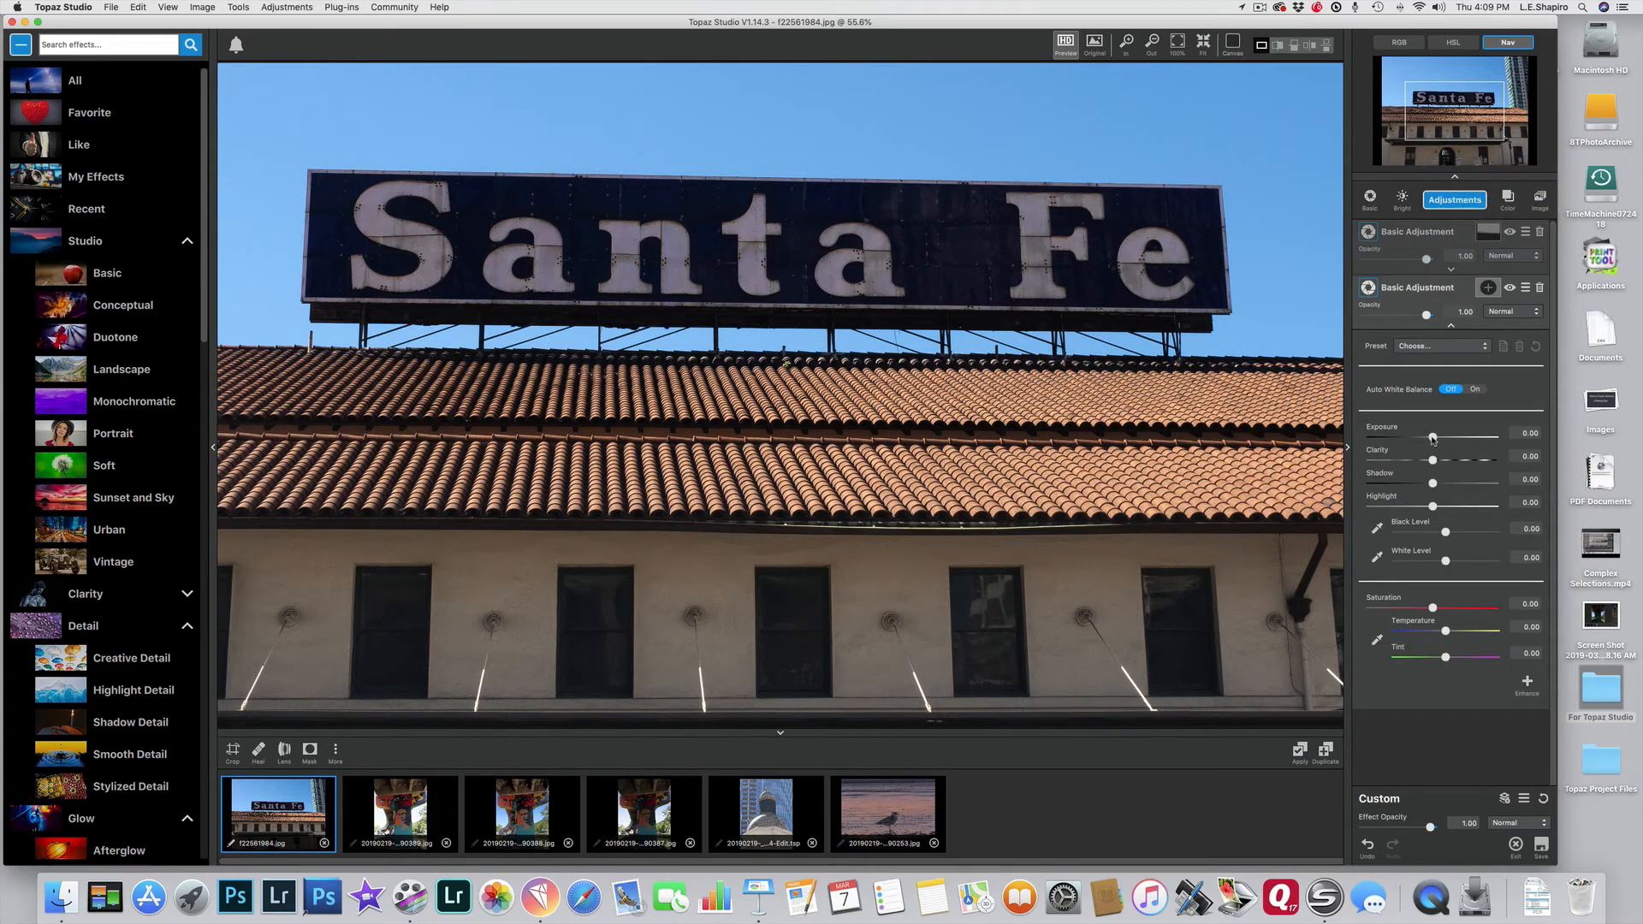
pyautogui.moveTo(1433, 439); pyautogui.dragTo(1481, 436)
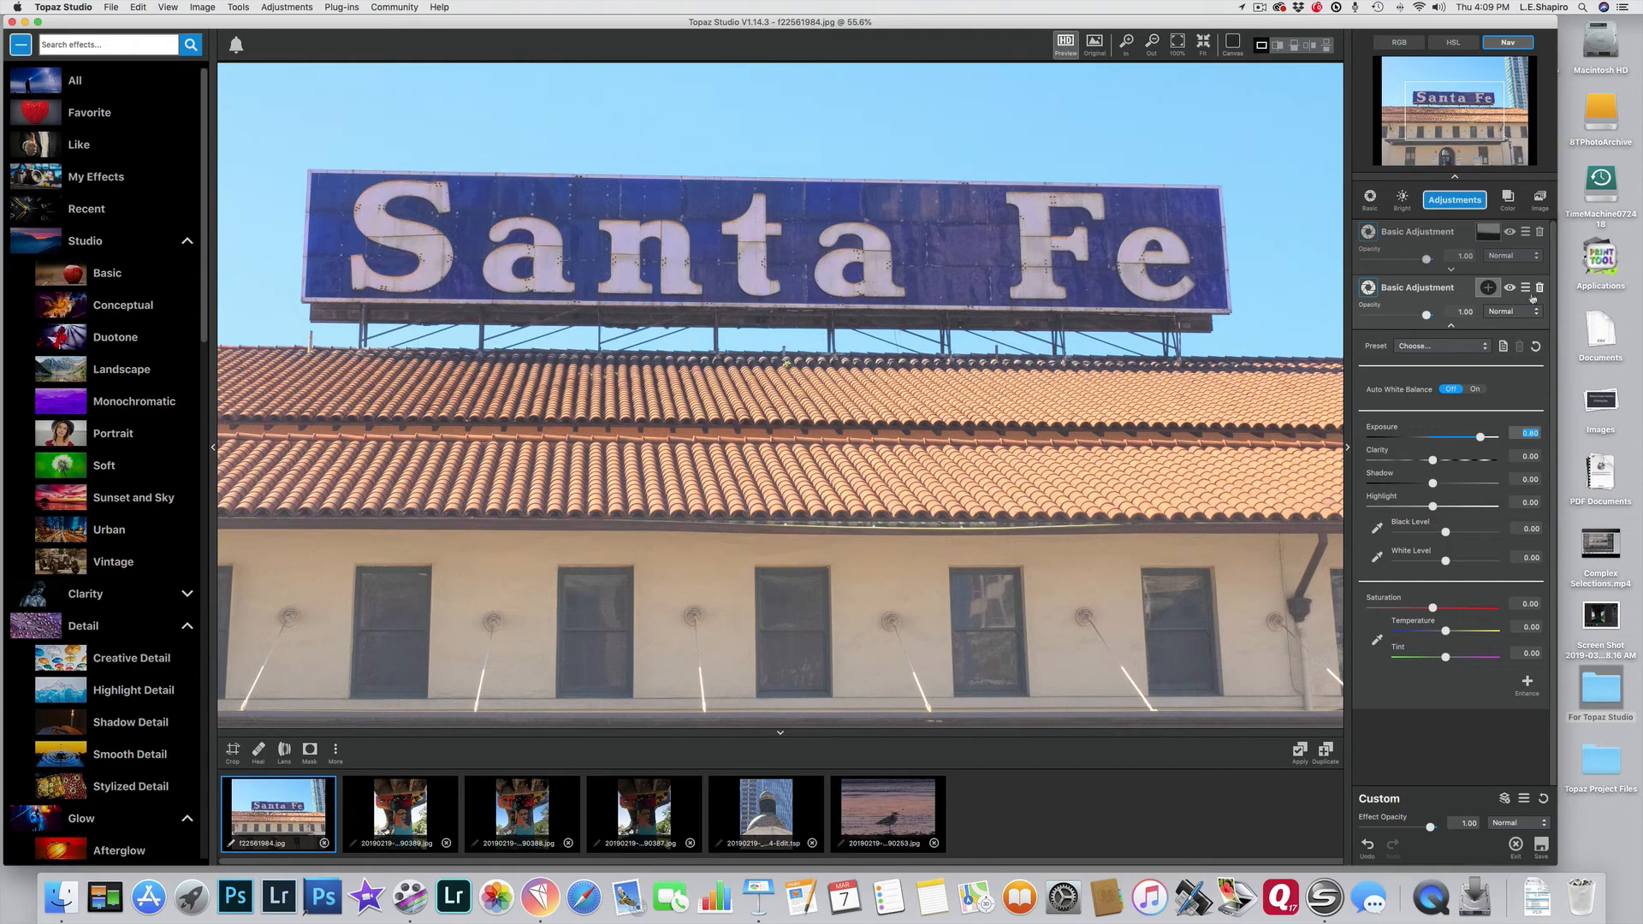
# Mask the second Basic Adjustment by color, sampling the sign's blue background and setting the range to 1.00
pyautogui.click(1490, 290)
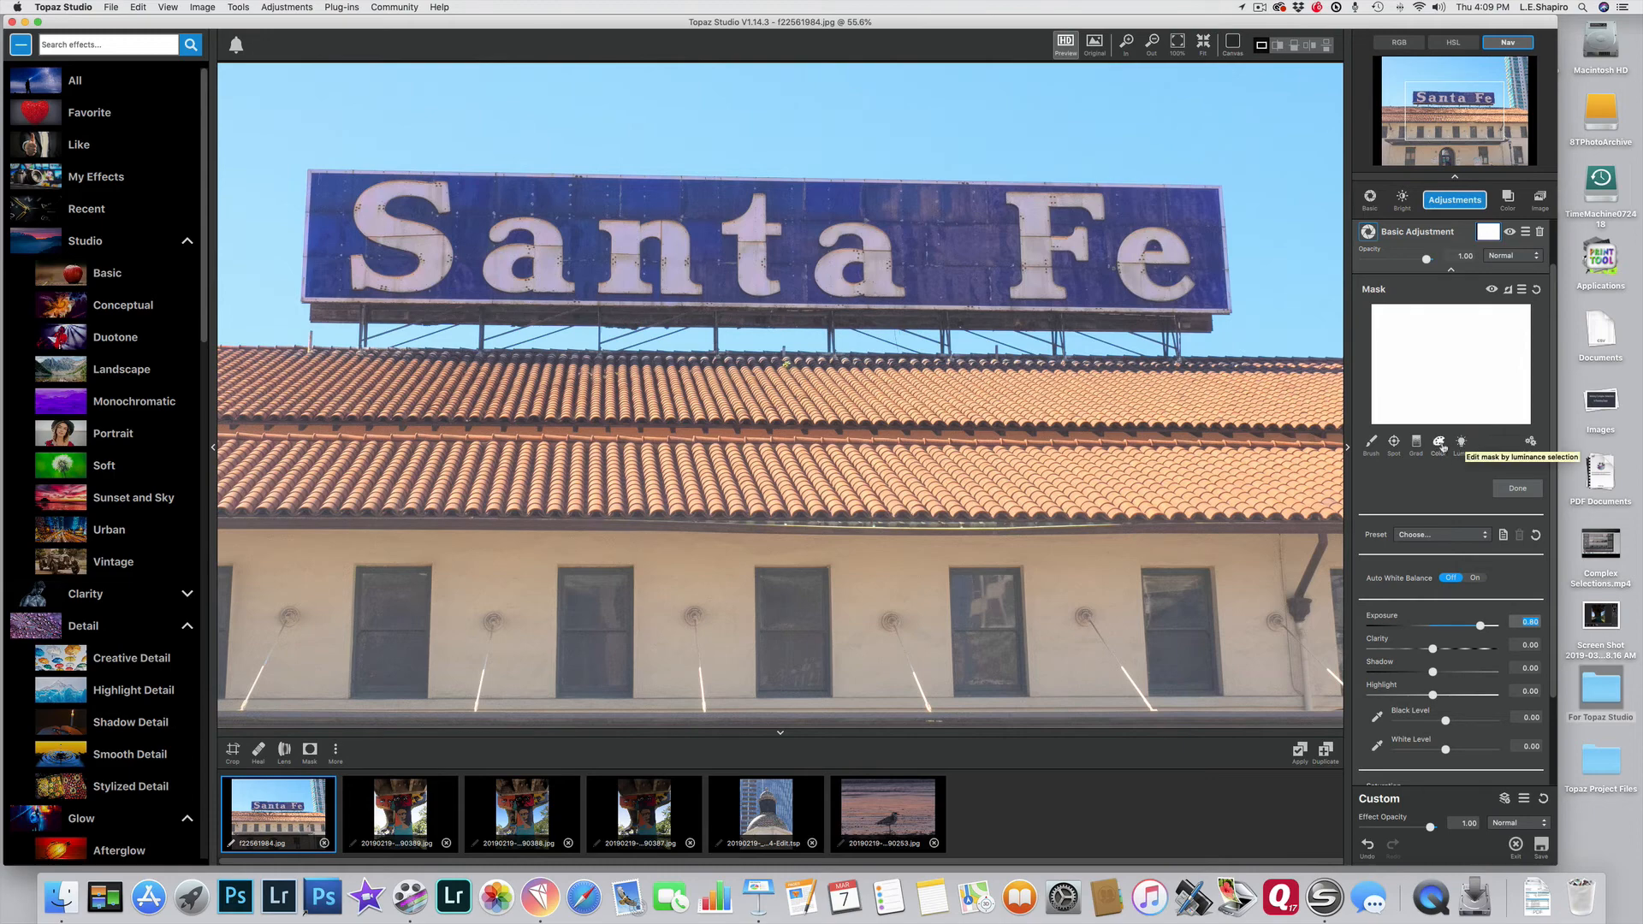
pyautogui.click(1441, 444)
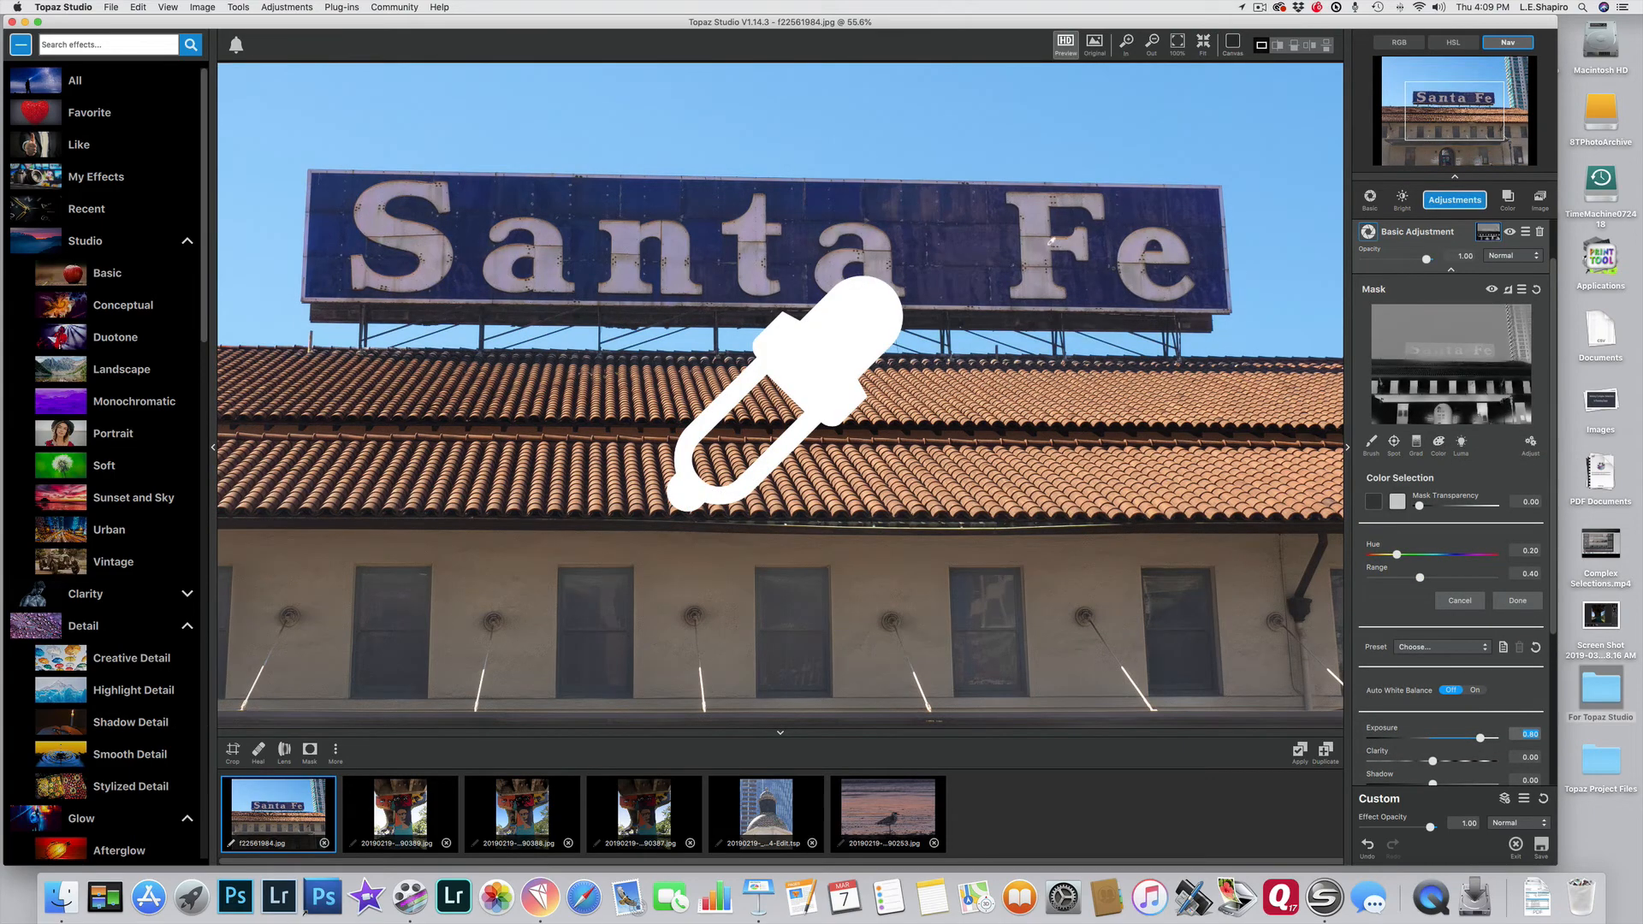
pyautogui.click(996, 237)
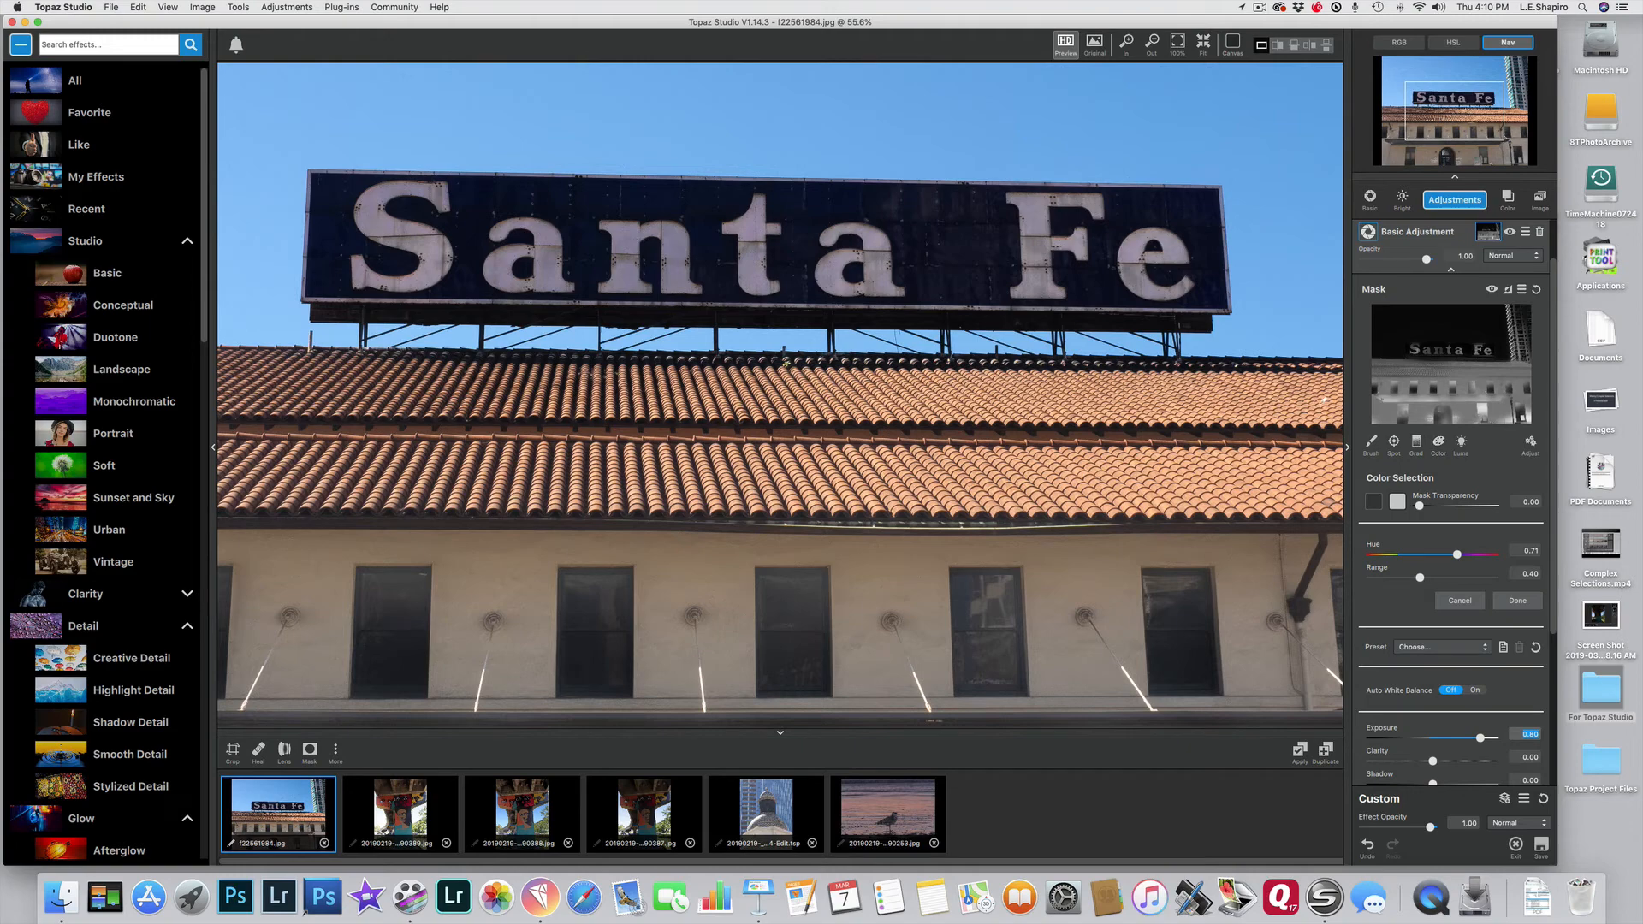
pyautogui.click(1420, 579)
pyautogui.moveTo(1424, 581); pyautogui.dragTo(1494, 577)
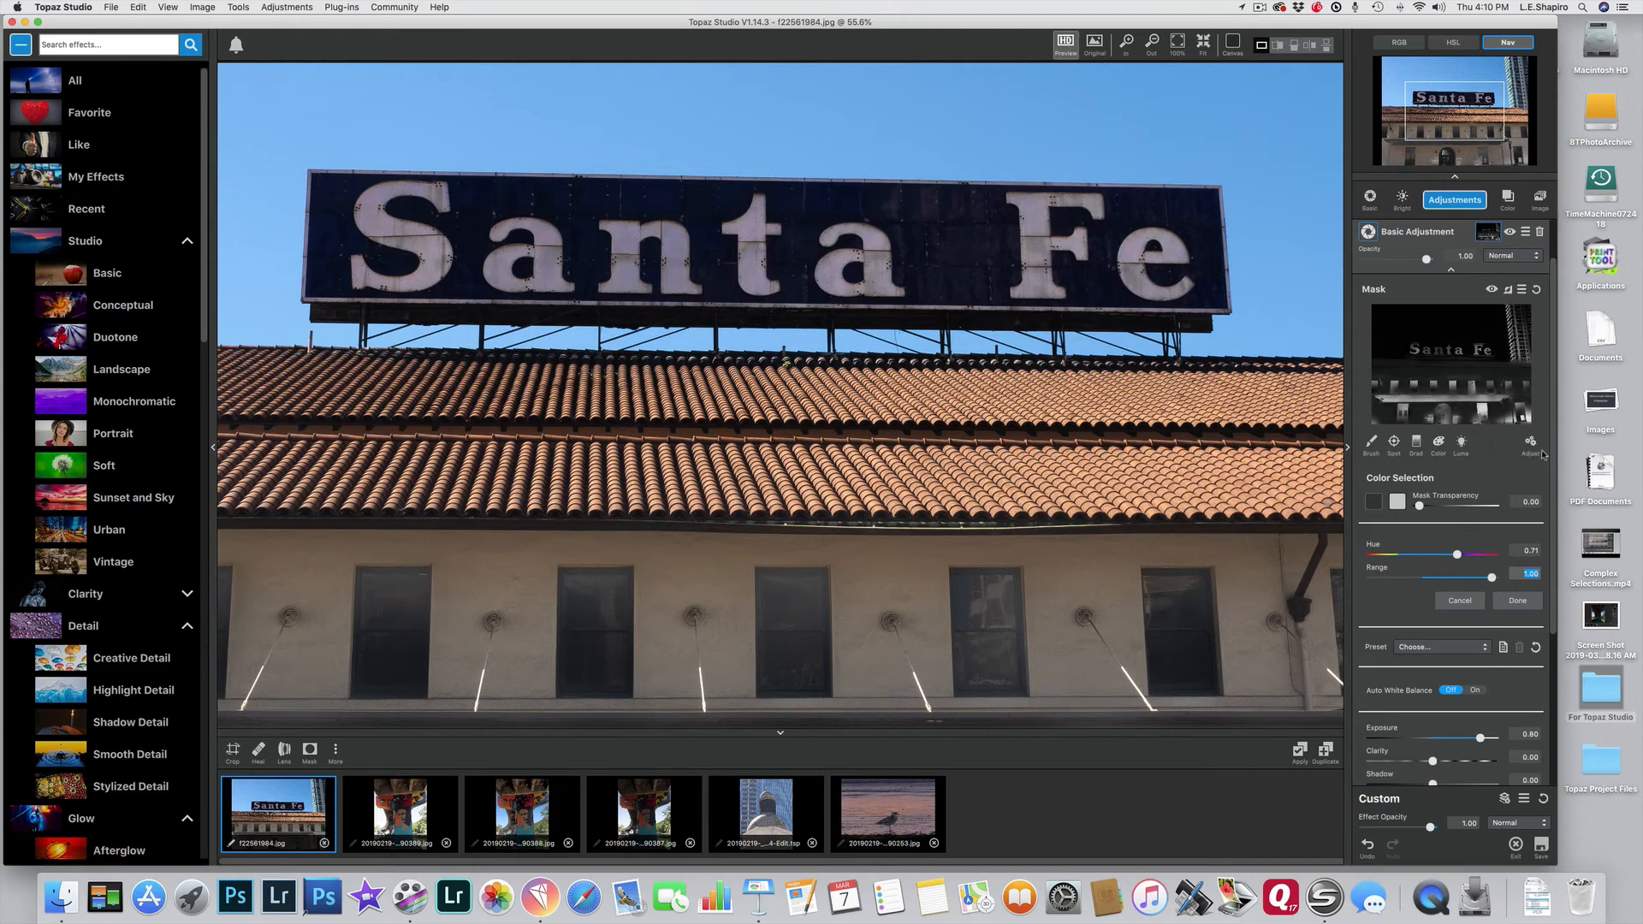
# Try painting the wall and lower roof out of the color mask with a brush of radius 1.00, and undo it
pyautogui.click(1373, 442)
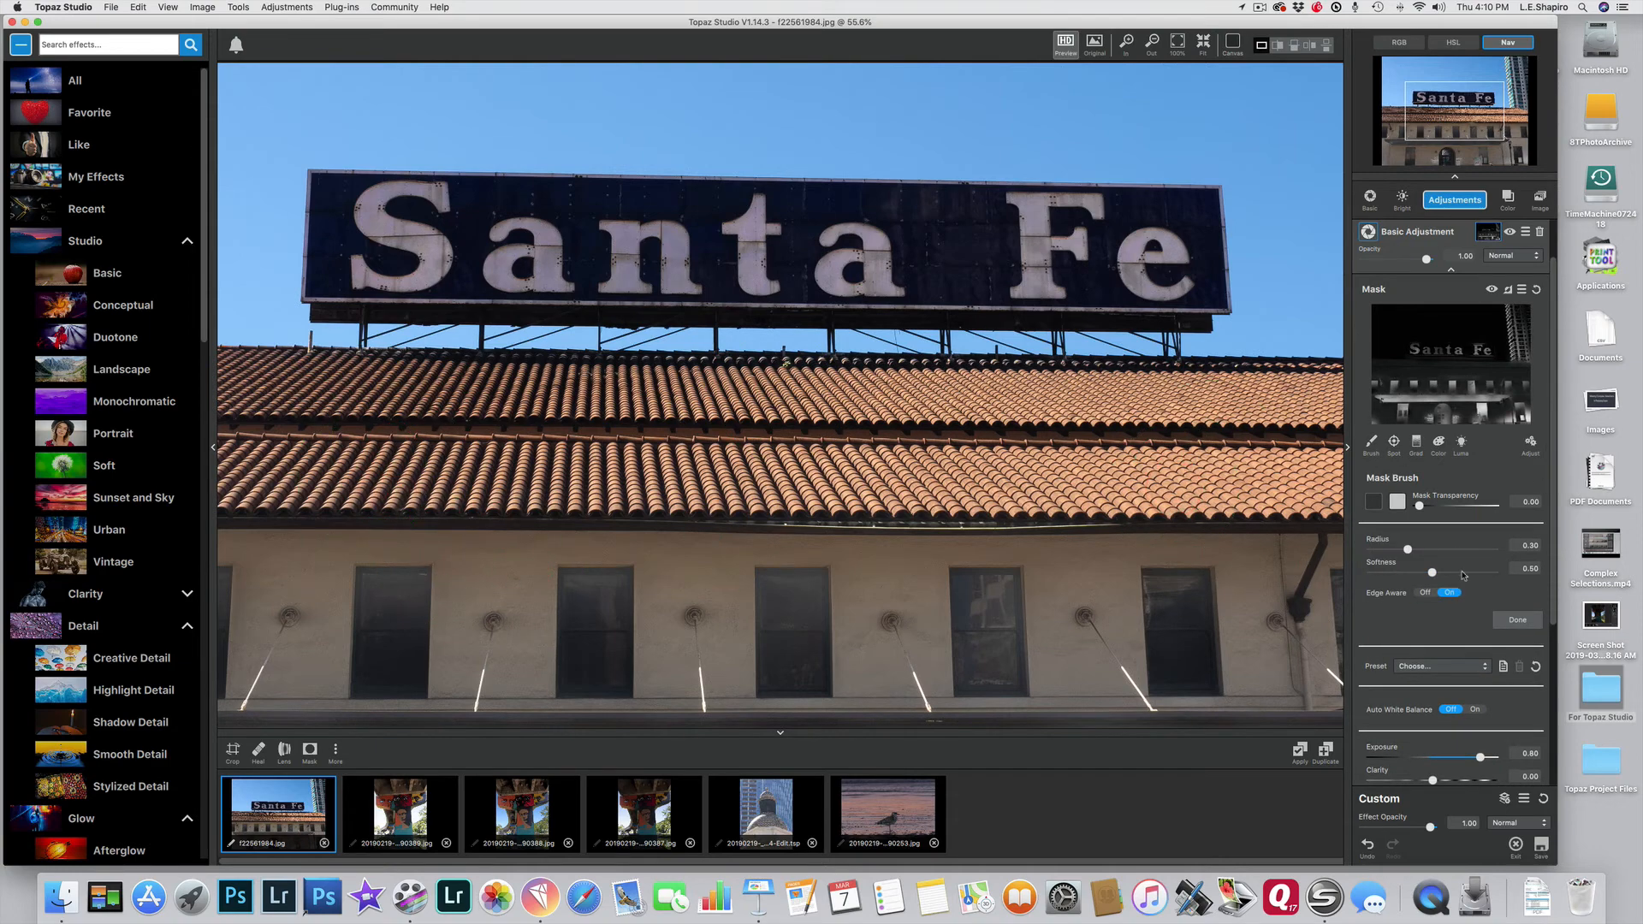
pyautogui.moveTo(1407, 549); pyautogui.dragTo(1494, 548)
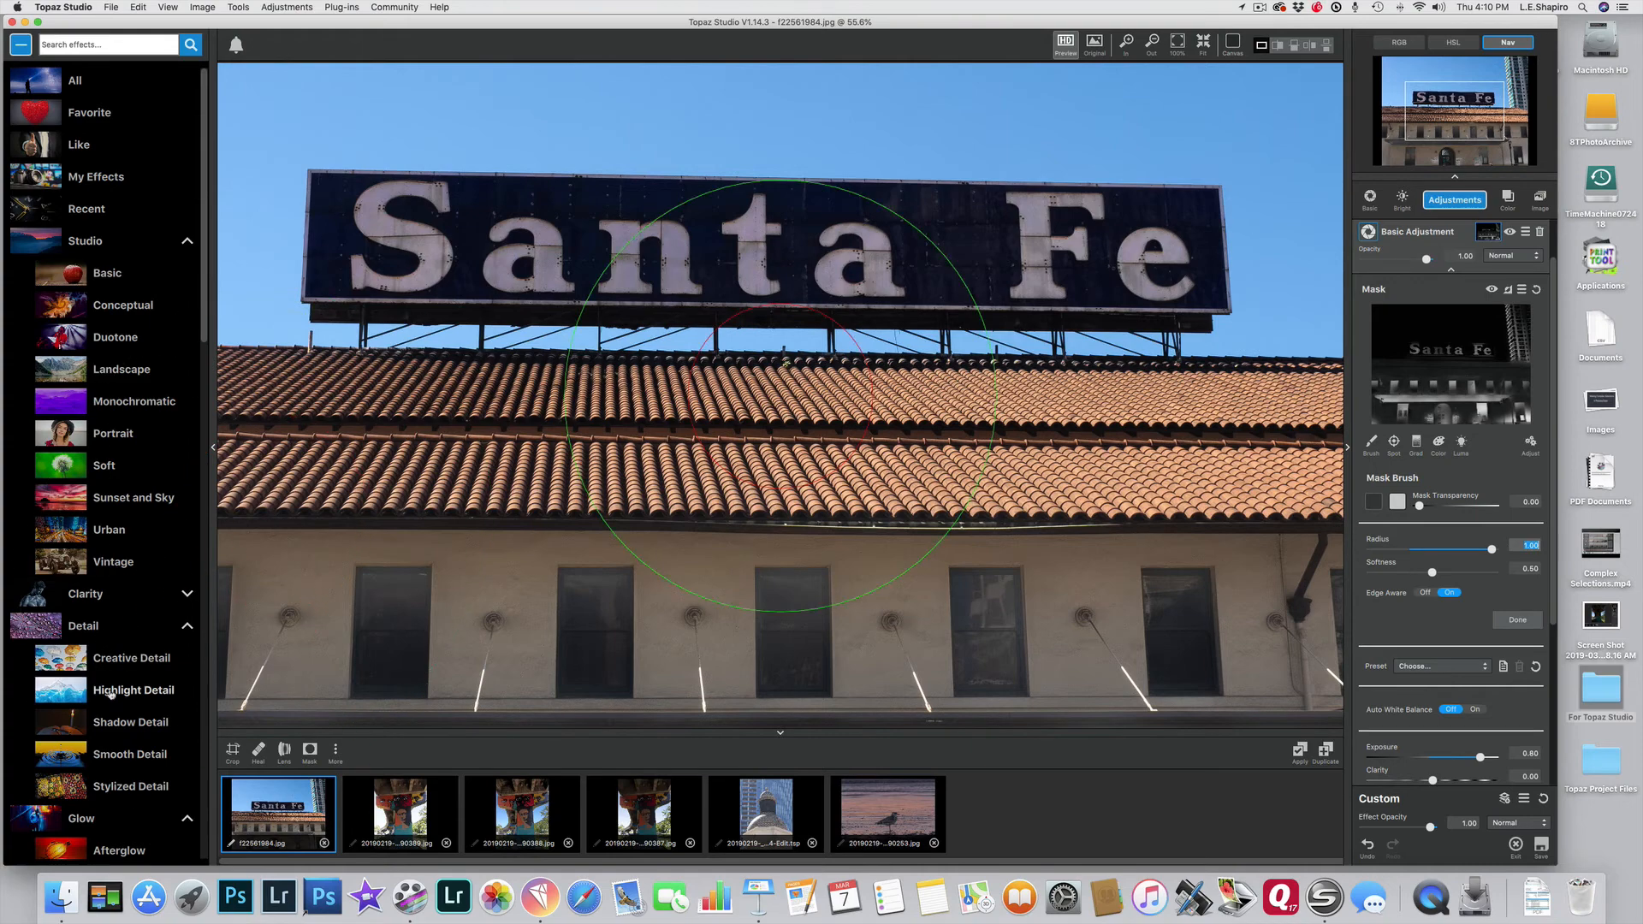
pyautogui.moveTo(496, 569)
pyautogui.mouseDown()
pyautogui.moveTo(402, 565)
pyautogui.moveTo(345, 468)
pyautogui.moveTo(727, 410)
pyautogui.moveTo(856, 480)
pyautogui.mouseUp()
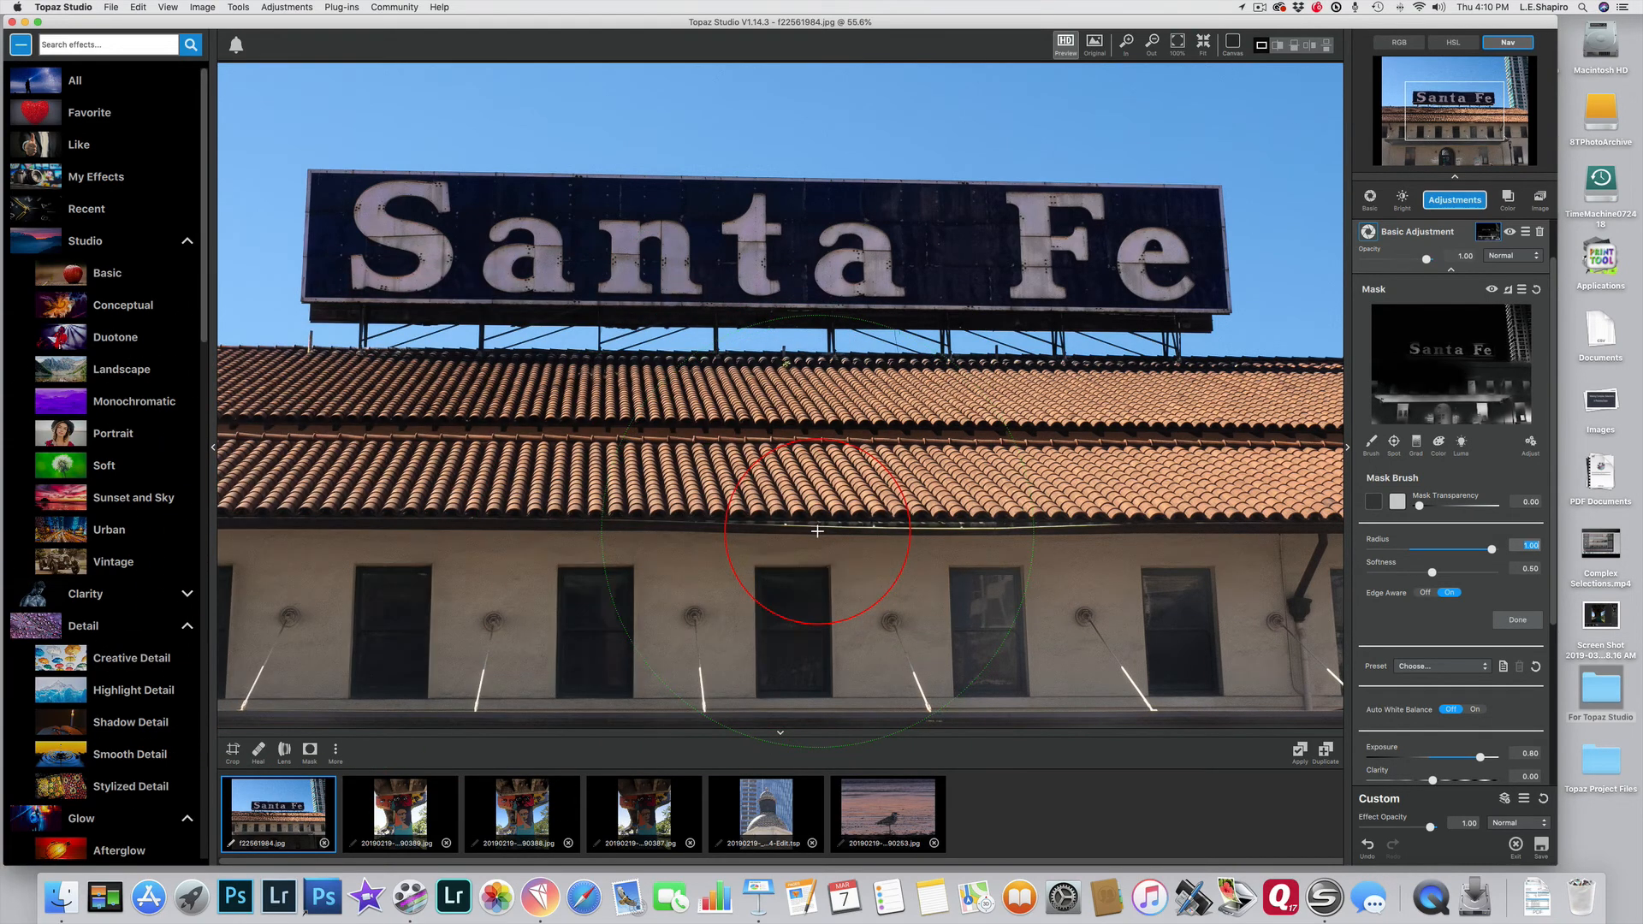
pyautogui.press('super+z')
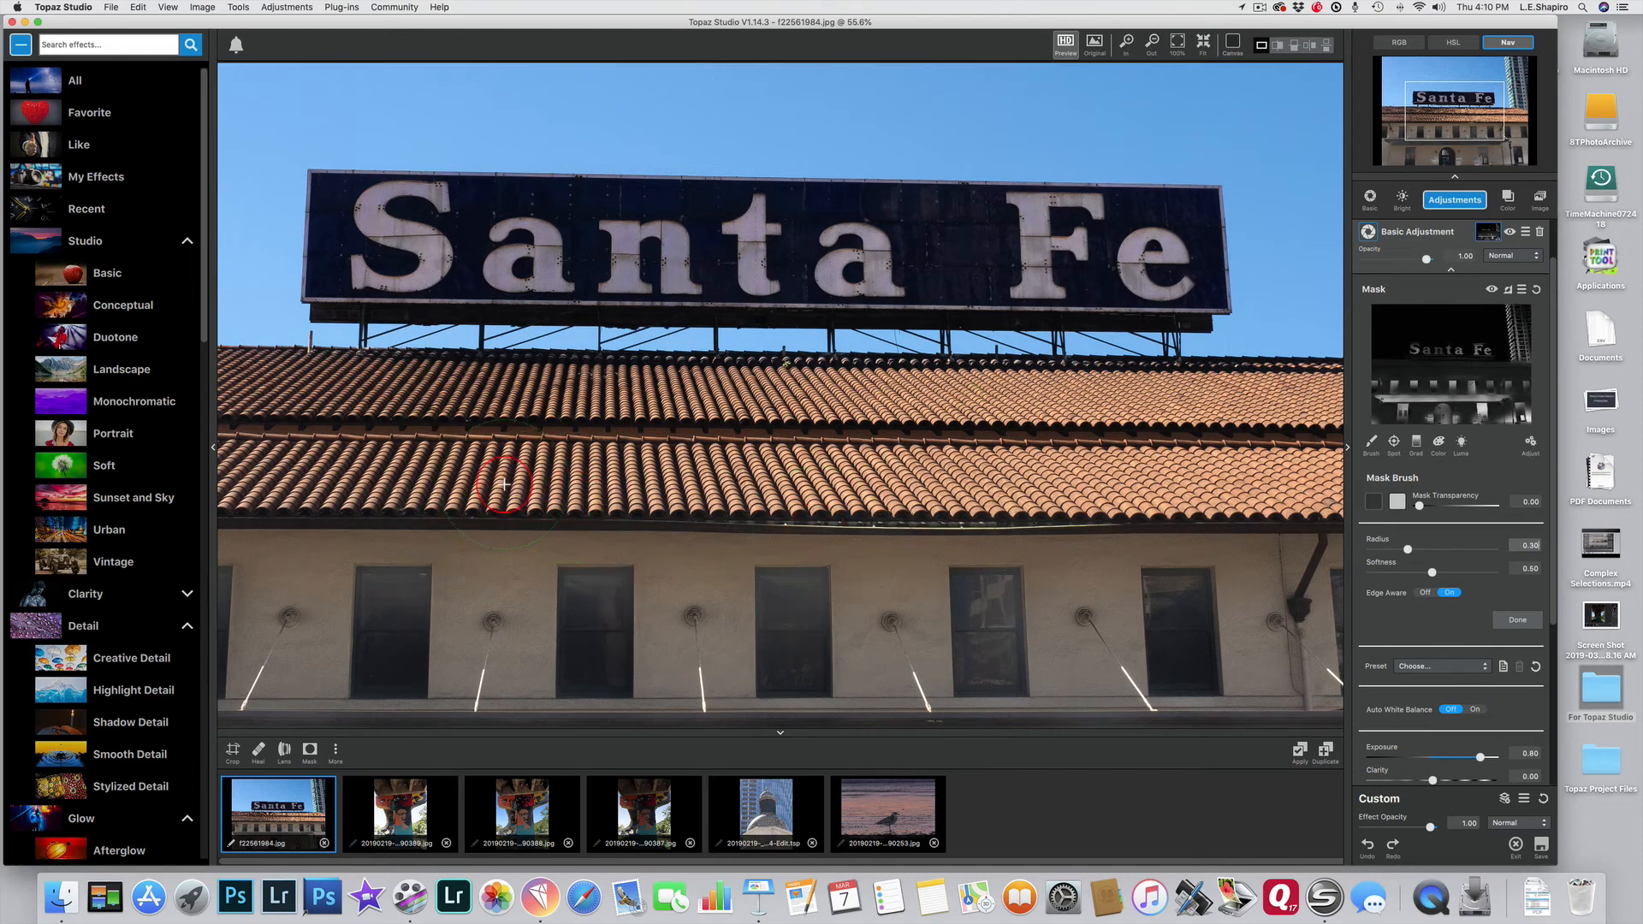
# Paint the tiled roof, the upper wall and the high-rise tower out of the sign's color mask
pyautogui.moveTo(453, 485)
pyautogui.mouseDown()
pyautogui.moveTo(368, 492)
pyautogui.moveTo(308, 475)
pyautogui.moveTo(248, 402)
pyautogui.moveTo(753, 454)
pyautogui.moveTo(1216, 428)
pyautogui.moveTo(1241, 513)
pyautogui.moveTo(1202, 690)
pyautogui.moveTo(1325, 676)
pyautogui.moveTo(176, 688)
pyautogui.moveTo(286, 642)
pyautogui.moveTo(341, 686)
pyautogui.moveTo(1053, 645)
pyautogui.moveTo(1094, 606)
pyautogui.moveTo(594, 613)
pyautogui.moveTo(531, 513)
pyautogui.moveTo(414, 525)
pyautogui.moveTo(1551, 635)
pyautogui.mouseUp()
pyautogui.moveTo(1551, 635); pyautogui.dragTo(1332, 678)
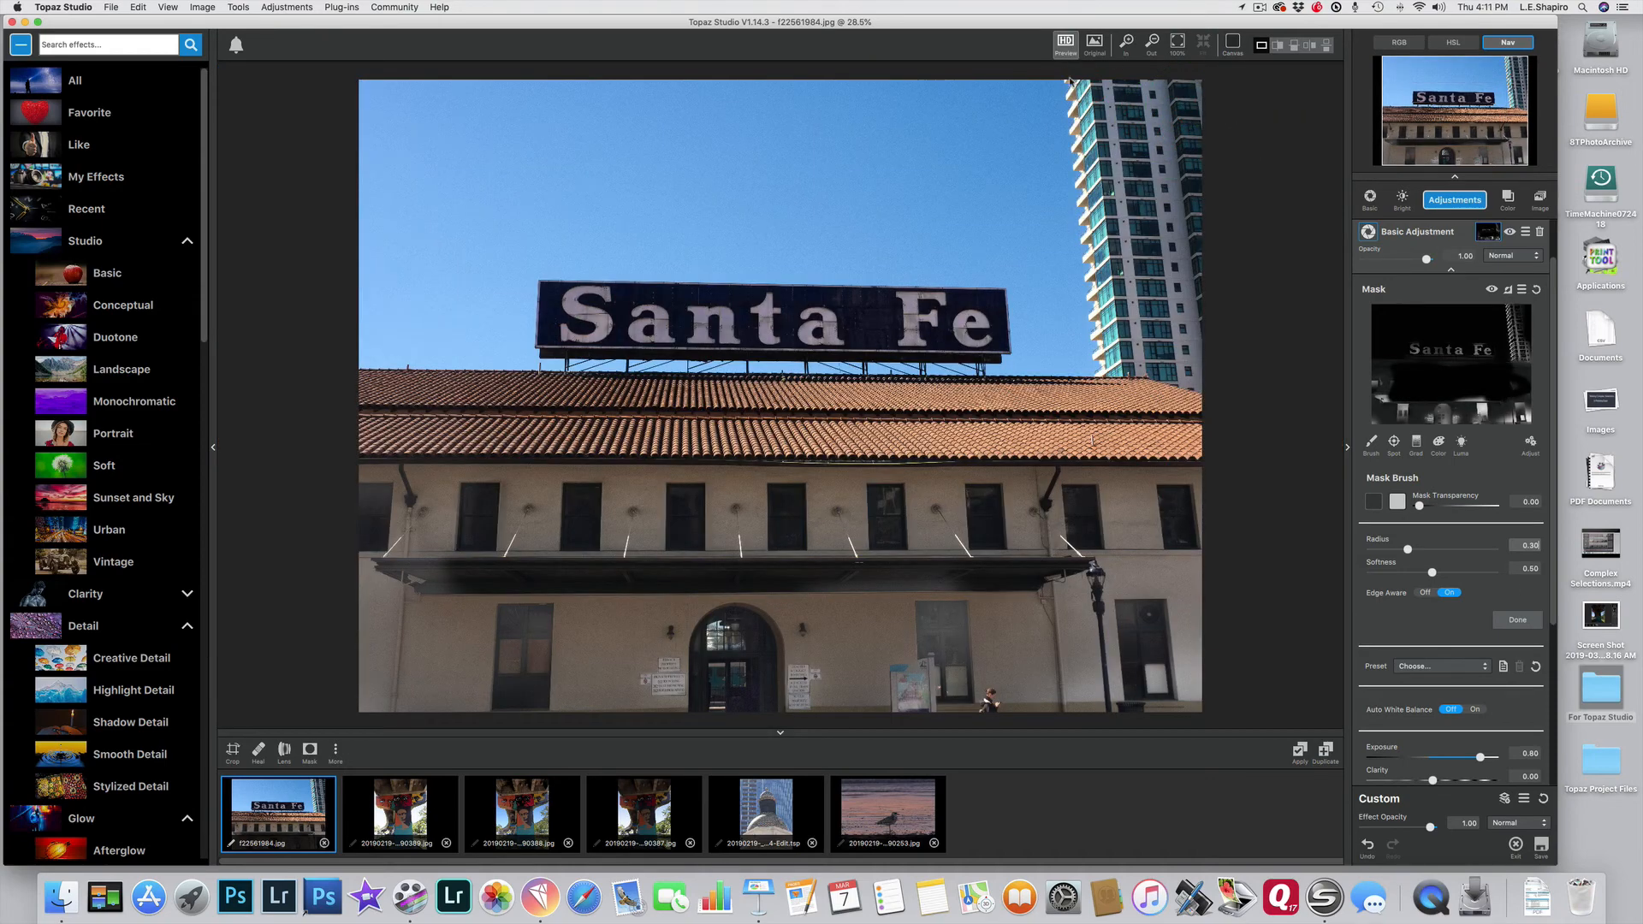
pyautogui.moveTo(1080, 85)
pyautogui.mouseDown()
pyautogui.moveTo(1155, 222)
pyautogui.moveTo(1130, 394)
pyautogui.moveTo(1083, 334)
pyautogui.moveTo(1174, 132)
pyautogui.moveTo(1155, 85)
pyautogui.moveTo(1147, 406)
pyautogui.moveTo(1181, 449)
pyautogui.moveTo(1197, 313)
pyautogui.moveTo(1173, 475)
pyautogui.mouseUp()
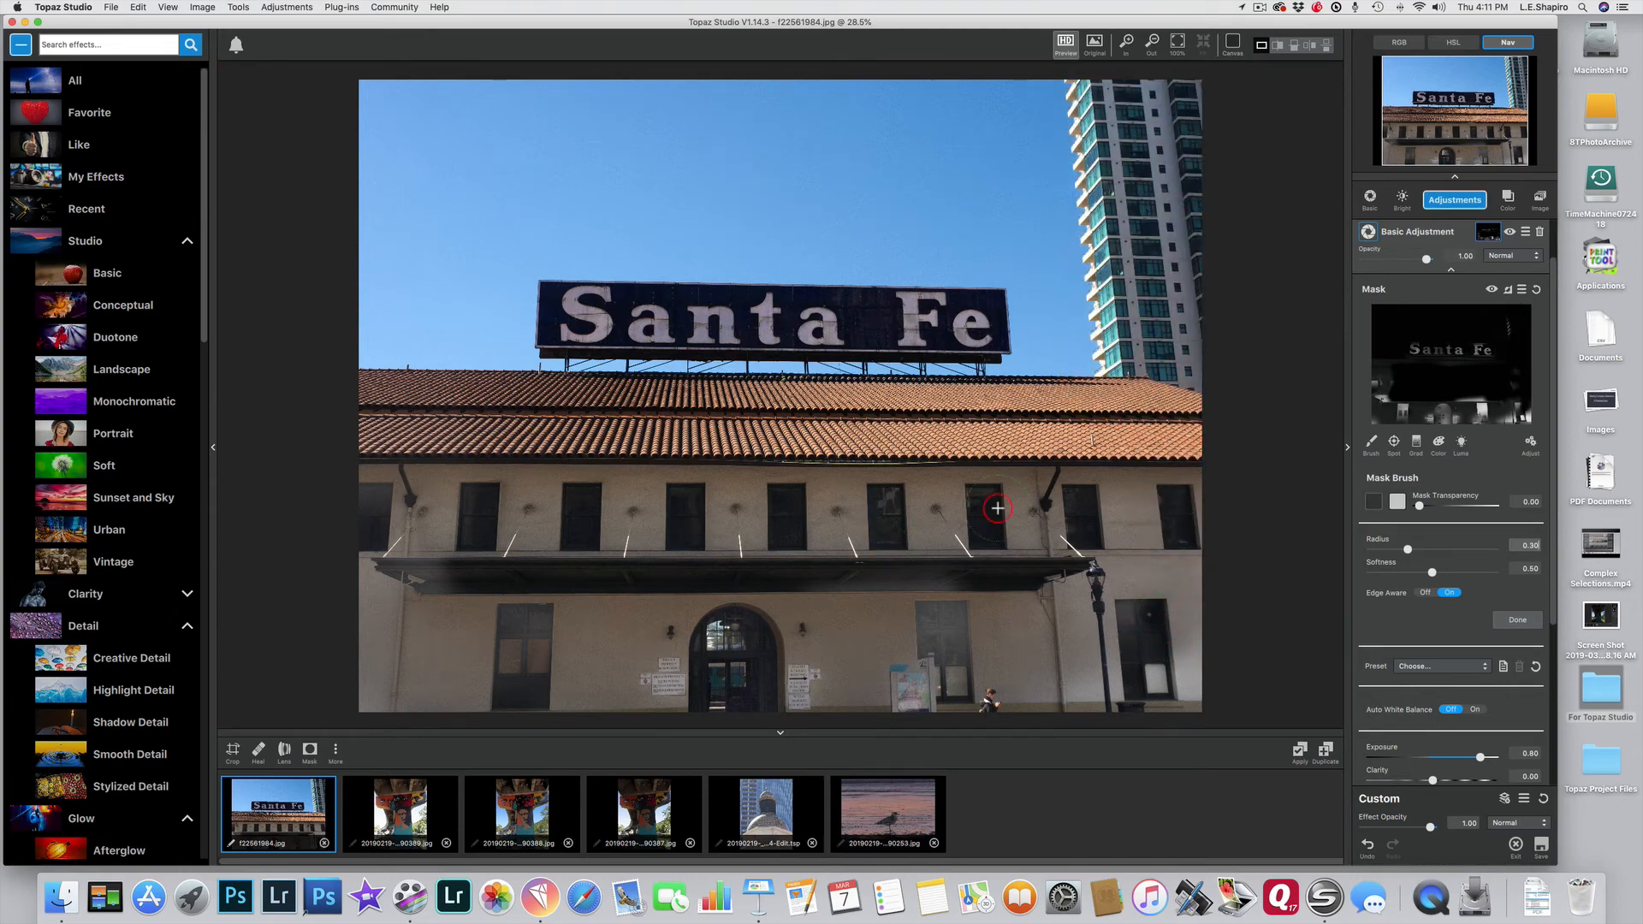
pyautogui.moveTo(1138, 378)
pyautogui.mouseDown()
pyautogui.moveTo(1093, 368)
pyautogui.moveTo(1102, 110)
pyautogui.moveTo(1143, 197)
pyautogui.moveTo(1143, 330)
pyautogui.moveTo(1198, 346)
pyautogui.moveTo(1129, 85)
pyautogui.moveTo(1171, 94)
pyautogui.moveTo(1199, 188)
pyautogui.mouseUp()
# Paint the remaining lower facade, doors, windows and canopy out of the sign's mask, and collapse the adjustment
pyautogui.moveTo(1177, 495)
pyautogui.mouseDown()
pyautogui.moveTo(1091, 586)
pyautogui.moveTo(1145, 513)
pyautogui.moveTo(1028, 539)
pyautogui.moveTo(1205, 479)
pyautogui.moveTo(906, 492)
pyautogui.moveTo(1102, 532)
pyautogui.moveTo(1200, 608)
pyautogui.moveTo(974, 659)
pyautogui.moveTo(1055, 683)
pyautogui.moveTo(952, 700)
pyautogui.moveTo(1117, 582)
pyautogui.moveTo(1080, 642)
pyautogui.moveTo(1173, 505)
pyautogui.moveTo(1164, 469)
pyautogui.moveTo(1194, 671)
pyautogui.moveTo(1154, 664)
pyautogui.mouseUp()
pyautogui.moveTo(741, 598)
pyautogui.mouseDown()
pyautogui.moveTo(980, 581)
pyautogui.moveTo(880, 558)
pyautogui.moveTo(642, 609)
pyautogui.moveTo(780, 625)
pyautogui.moveTo(575, 769)
pyautogui.moveTo(635, 709)
pyautogui.moveTo(1026, 741)
pyautogui.moveTo(957, 675)
pyautogui.moveTo(883, 646)
pyautogui.mouseUp()
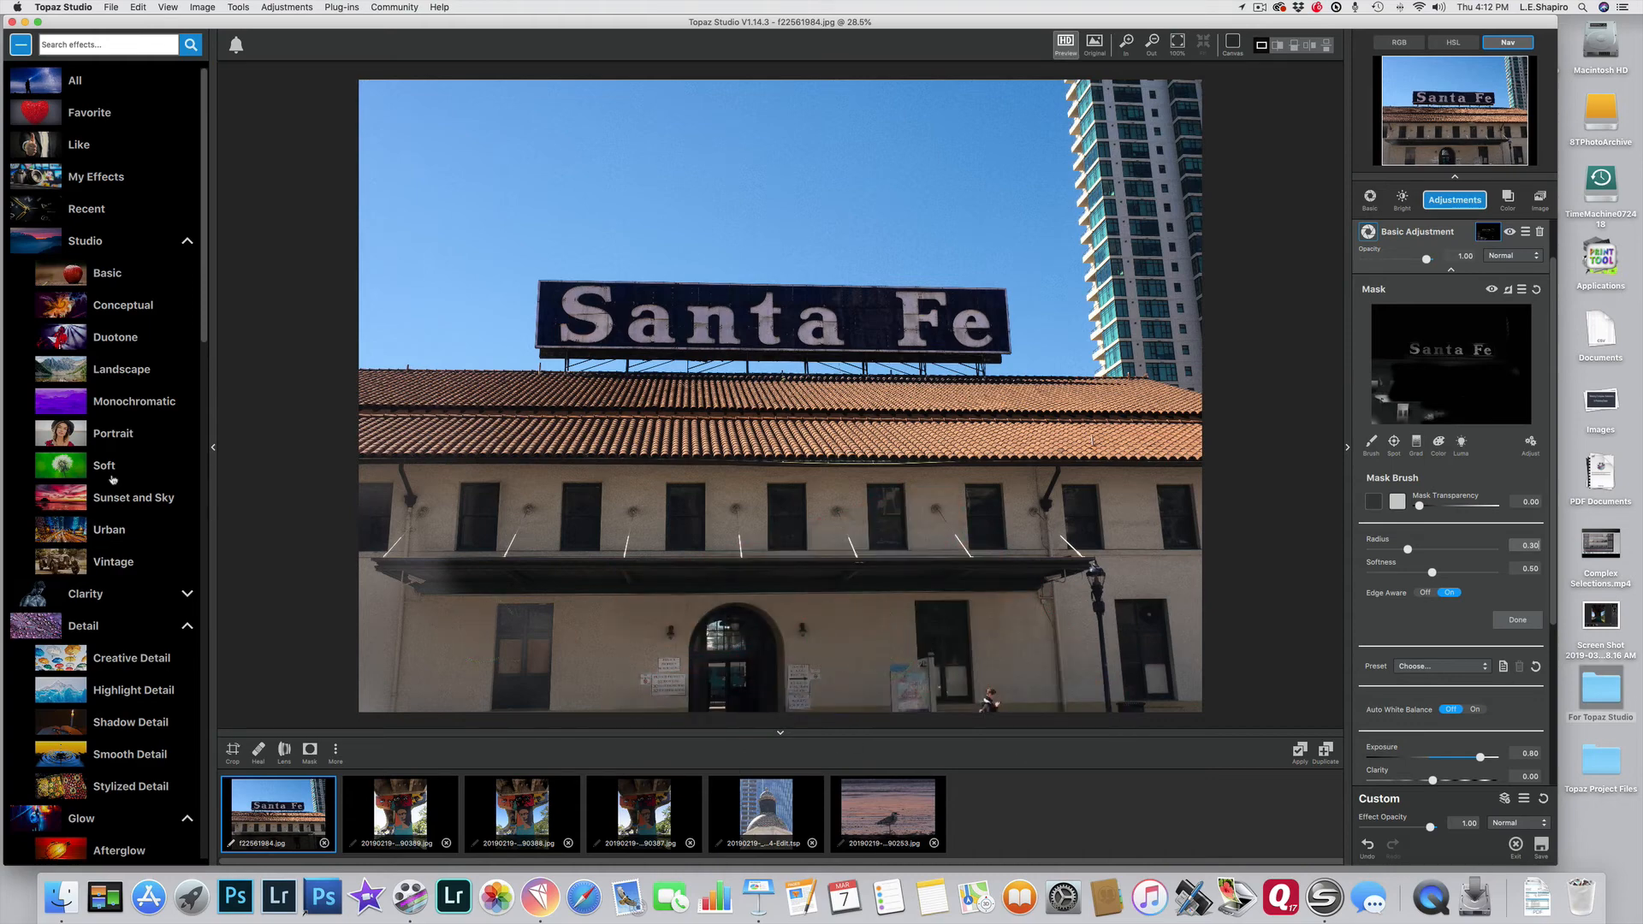
pyautogui.moveTo(415, 486)
pyautogui.mouseDown()
pyautogui.moveTo(570, 477)
pyautogui.moveTo(312, 485)
pyautogui.moveTo(690, 517)
pyautogui.moveTo(546, 571)
pyautogui.moveTo(373, 589)
pyautogui.moveTo(338, 624)
pyautogui.moveTo(447, 656)
pyautogui.moveTo(334, 664)
pyautogui.moveTo(342, 708)
pyautogui.moveTo(627, 708)
pyautogui.moveTo(571, 625)
pyautogui.moveTo(880, 570)
pyautogui.moveTo(773, 547)
pyautogui.moveTo(1023, 503)
pyautogui.moveTo(972, 461)
pyautogui.moveTo(865, 475)
pyautogui.moveTo(1192, 501)
pyautogui.moveTo(1016, 595)
pyautogui.moveTo(1005, 650)
pyautogui.moveTo(1029, 660)
pyautogui.moveTo(1077, 632)
pyautogui.mouseUp()
pyautogui.moveTo(1076, 696); pyautogui.dragTo(1106, 684)
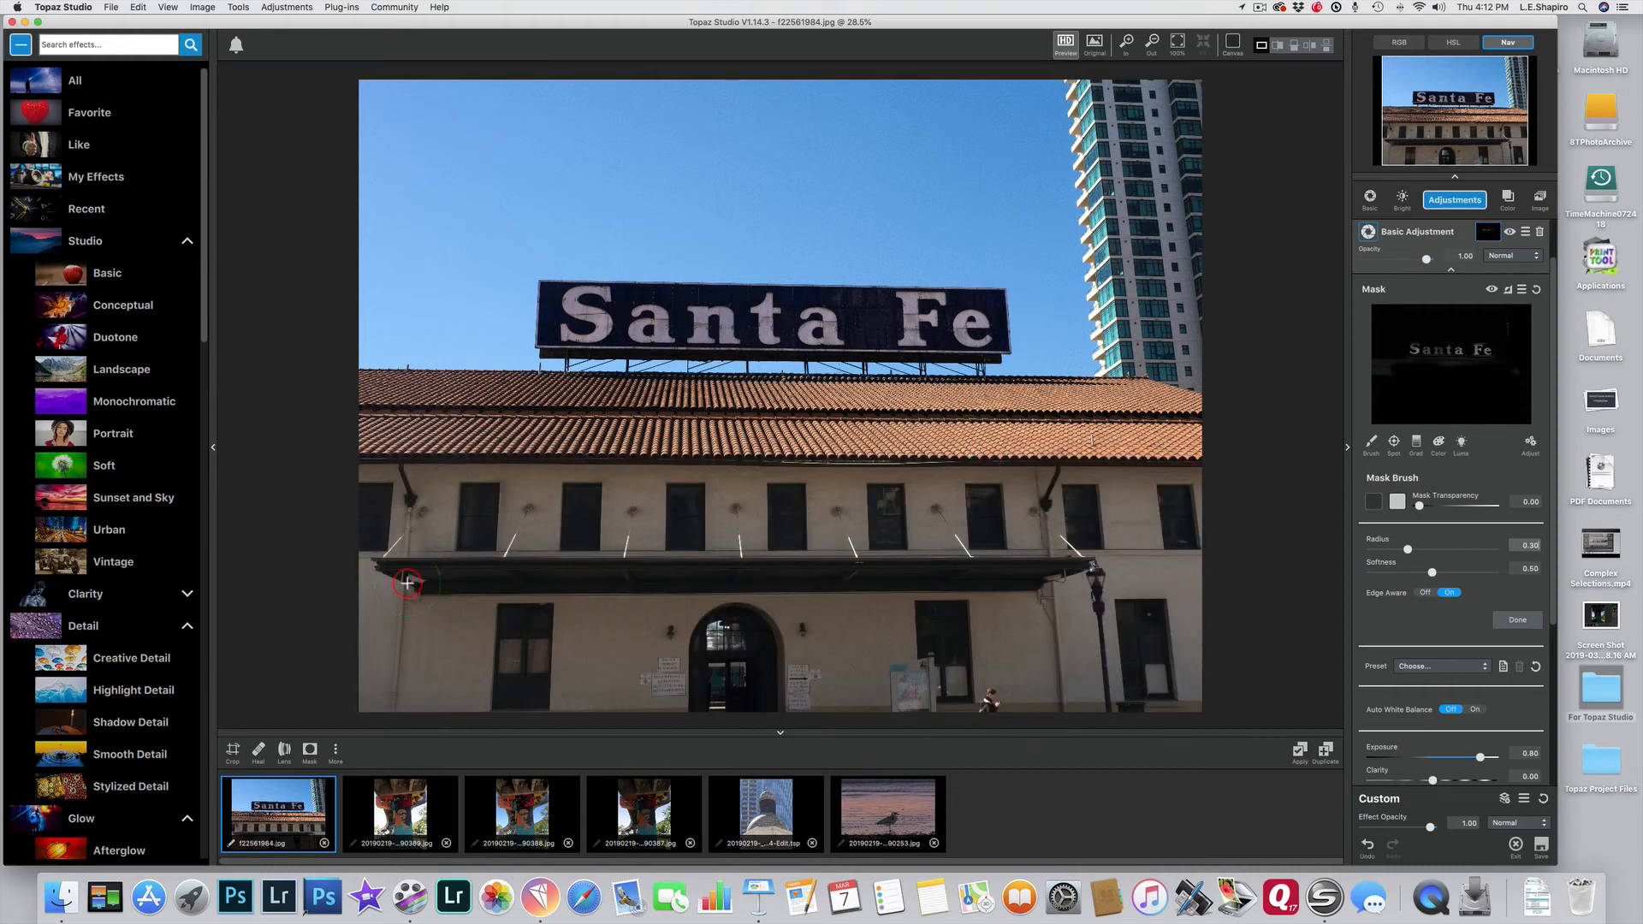
pyautogui.moveTo(486, 357)
pyautogui.mouseDown()
pyautogui.moveTo(466, 577)
pyautogui.moveTo(375, 583)
pyautogui.moveTo(408, 427)
pyautogui.moveTo(401, 341)
pyautogui.moveTo(398, 607)
pyautogui.moveTo(428, 634)
pyautogui.mouseUp()
pyautogui.moveTo(583, 416)
pyautogui.mouseDown()
pyautogui.moveTo(565, 411)
pyautogui.moveTo(983, 414)
pyautogui.moveTo(745, 414)
pyautogui.mouseUp()
pyautogui.click(1451, 270)
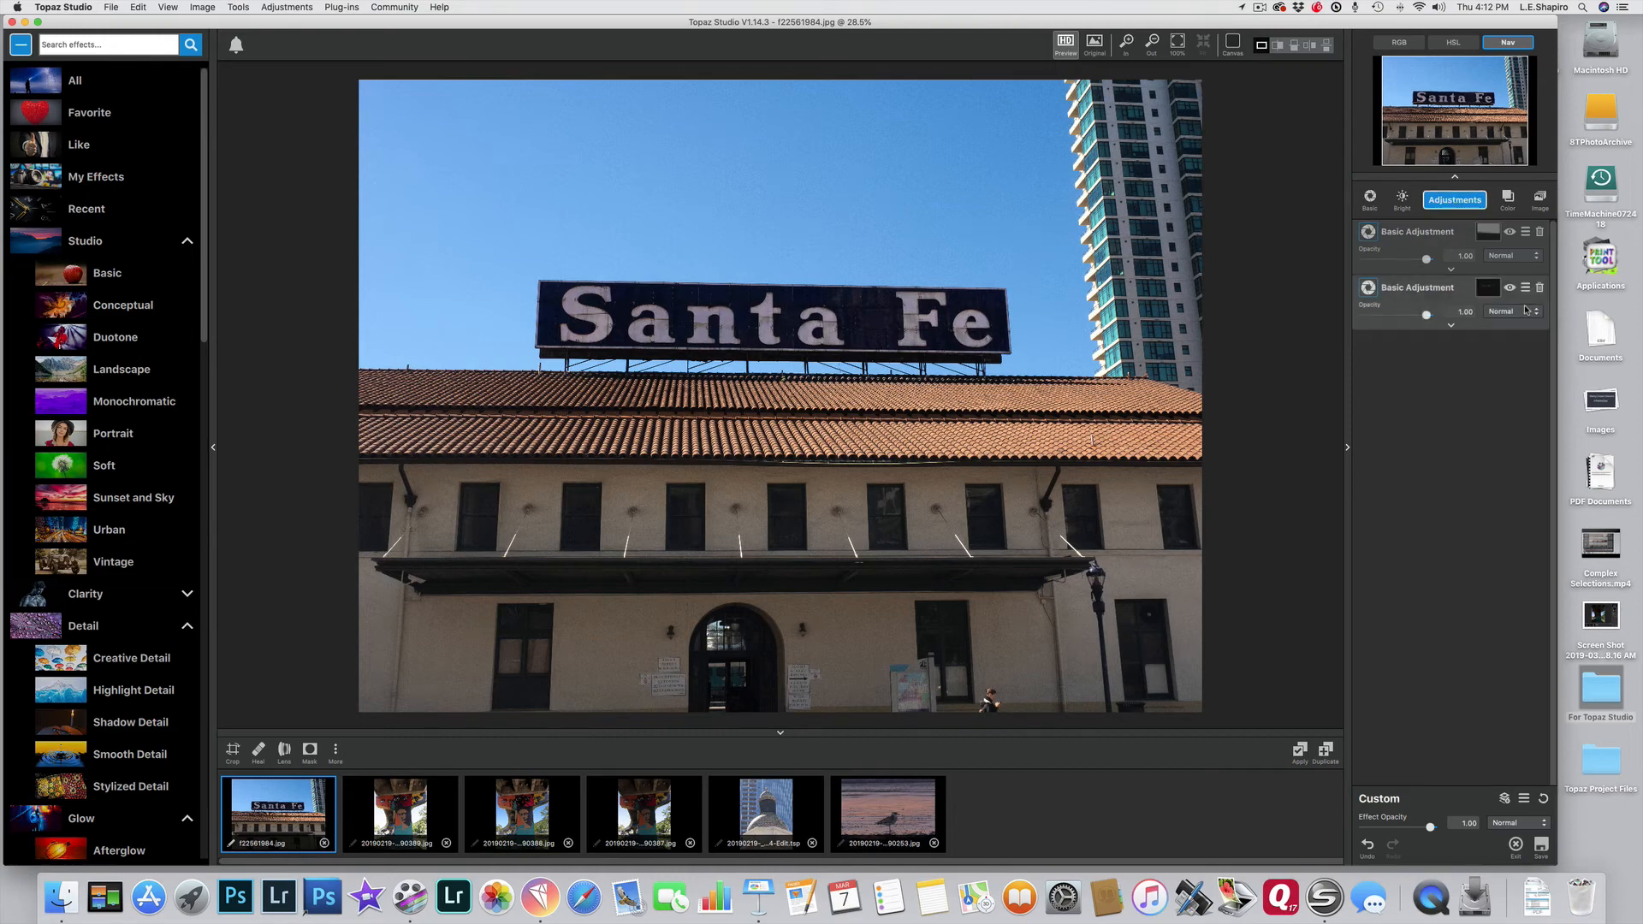
# Copy the sign mask from the second Basic Adjustment and collapse that adjustment
pyautogui.click(1486, 292)
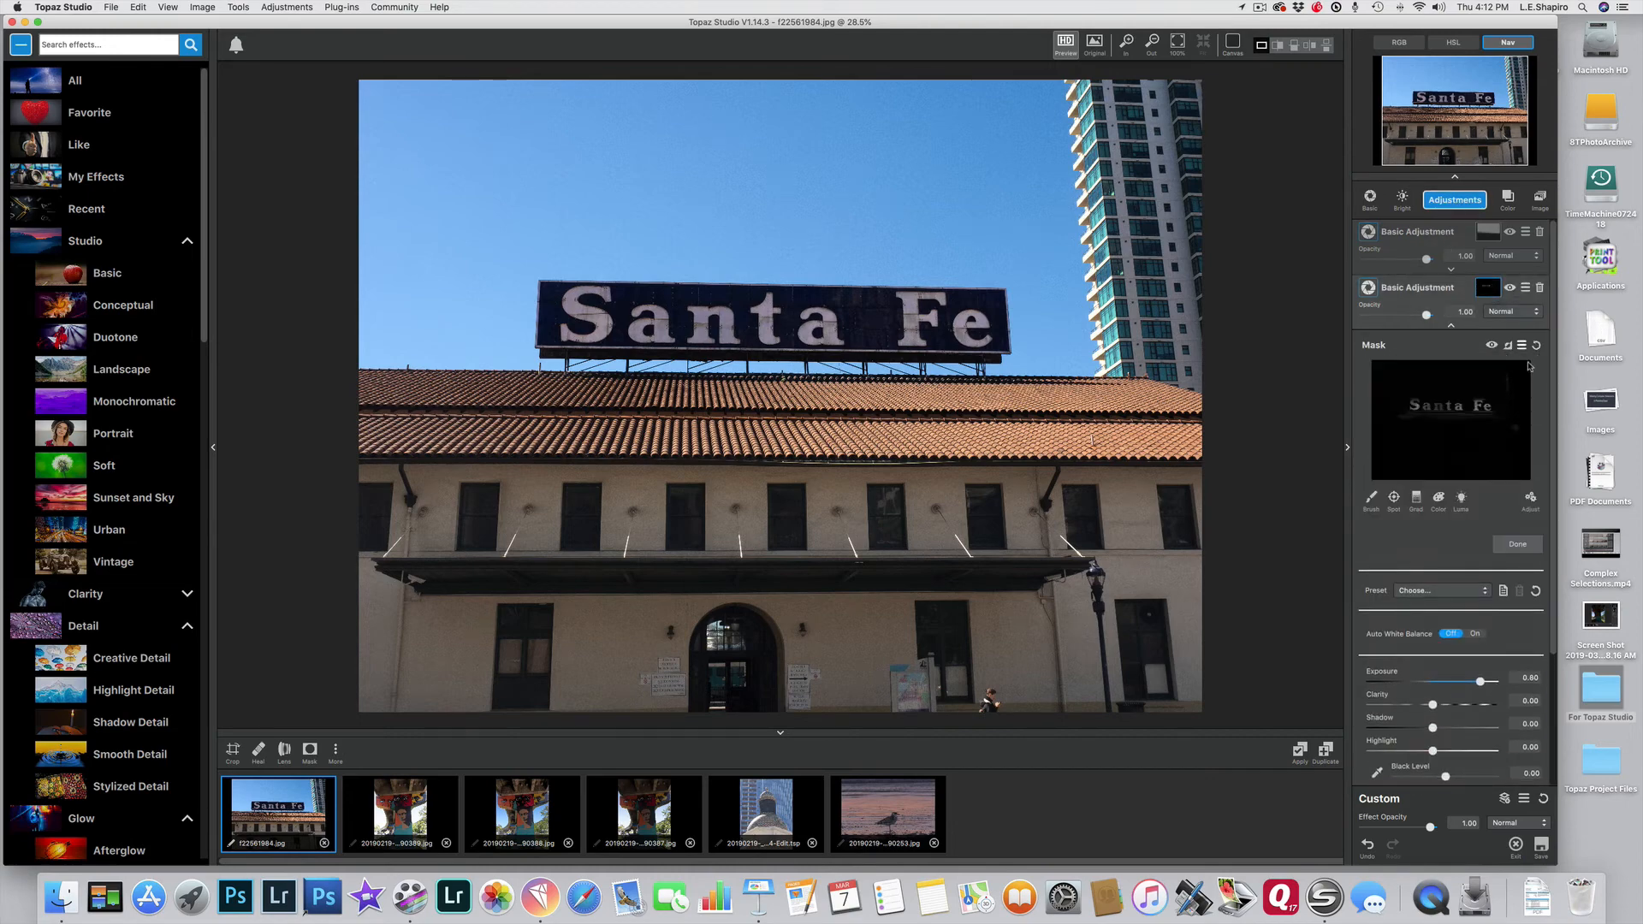
pyautogui.rightClick(1521, 342)
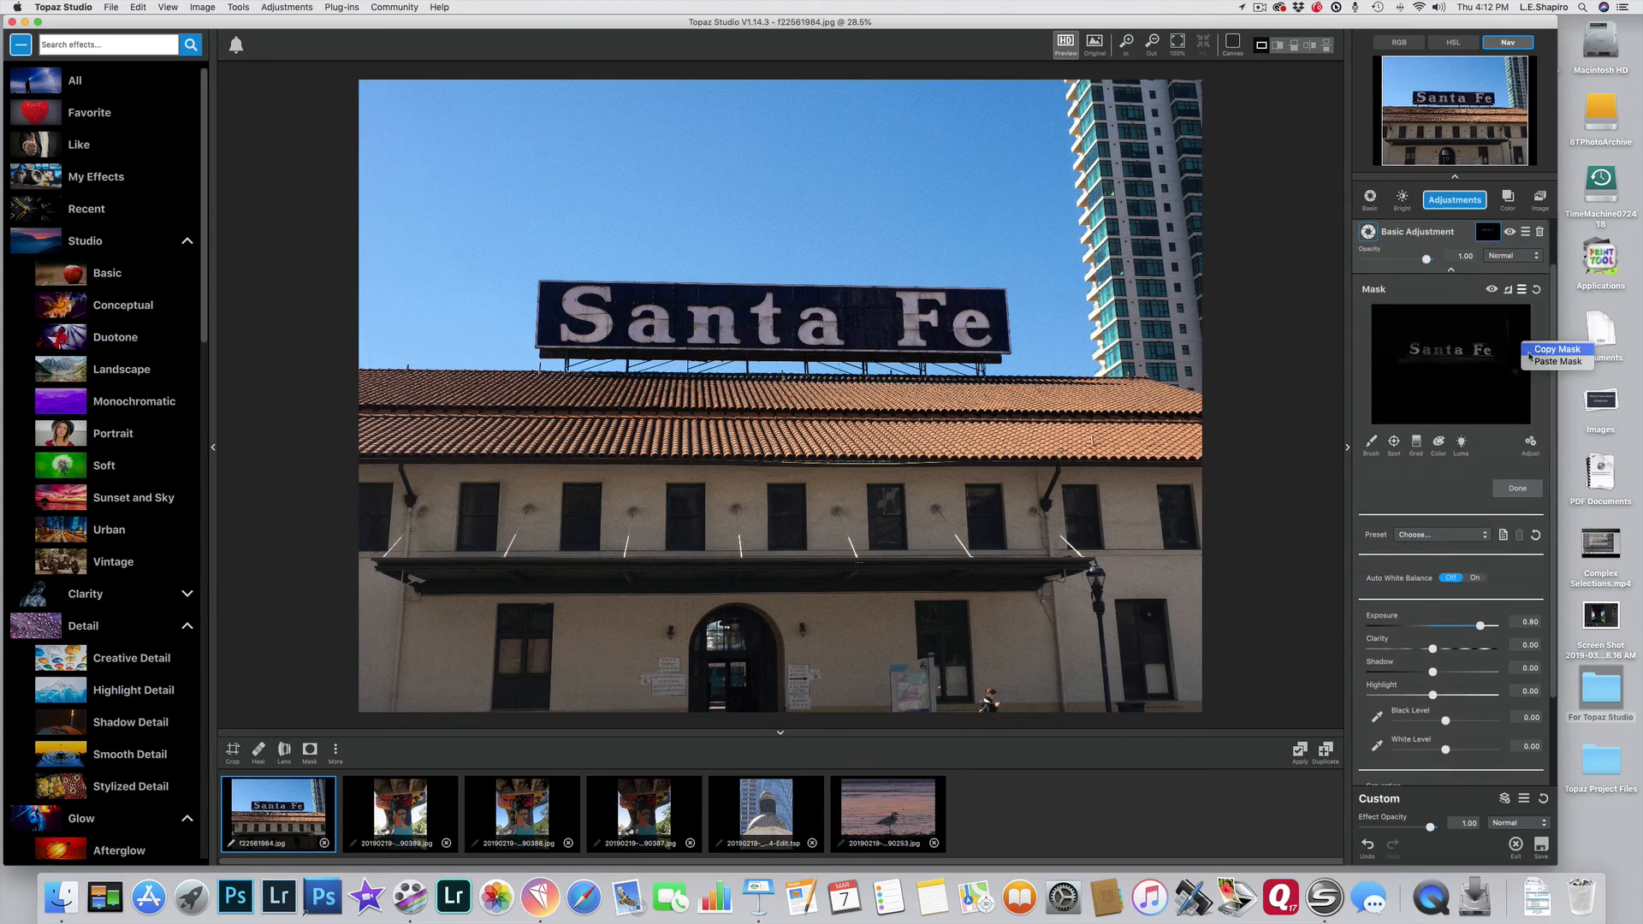
pyautogui.click(1532, 350)
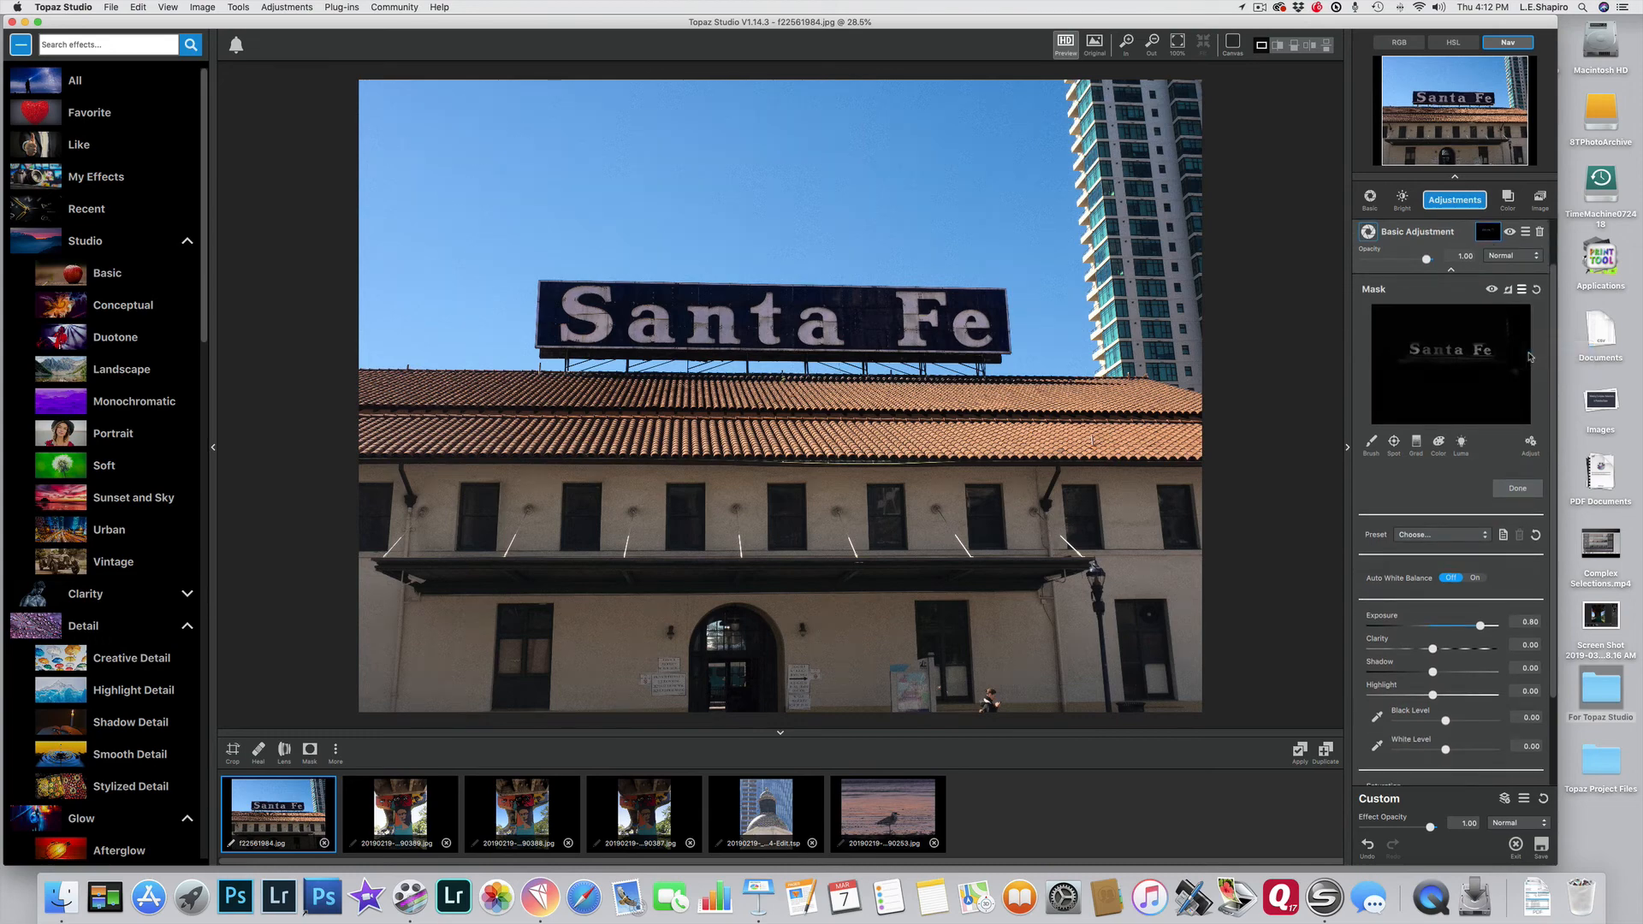
pyautogui.click(1453, 272)
# Add a Color Overlay adjustment to the Santa Fe photo and set its color to the red Maraschino
pyautogui.click(1463, 207)
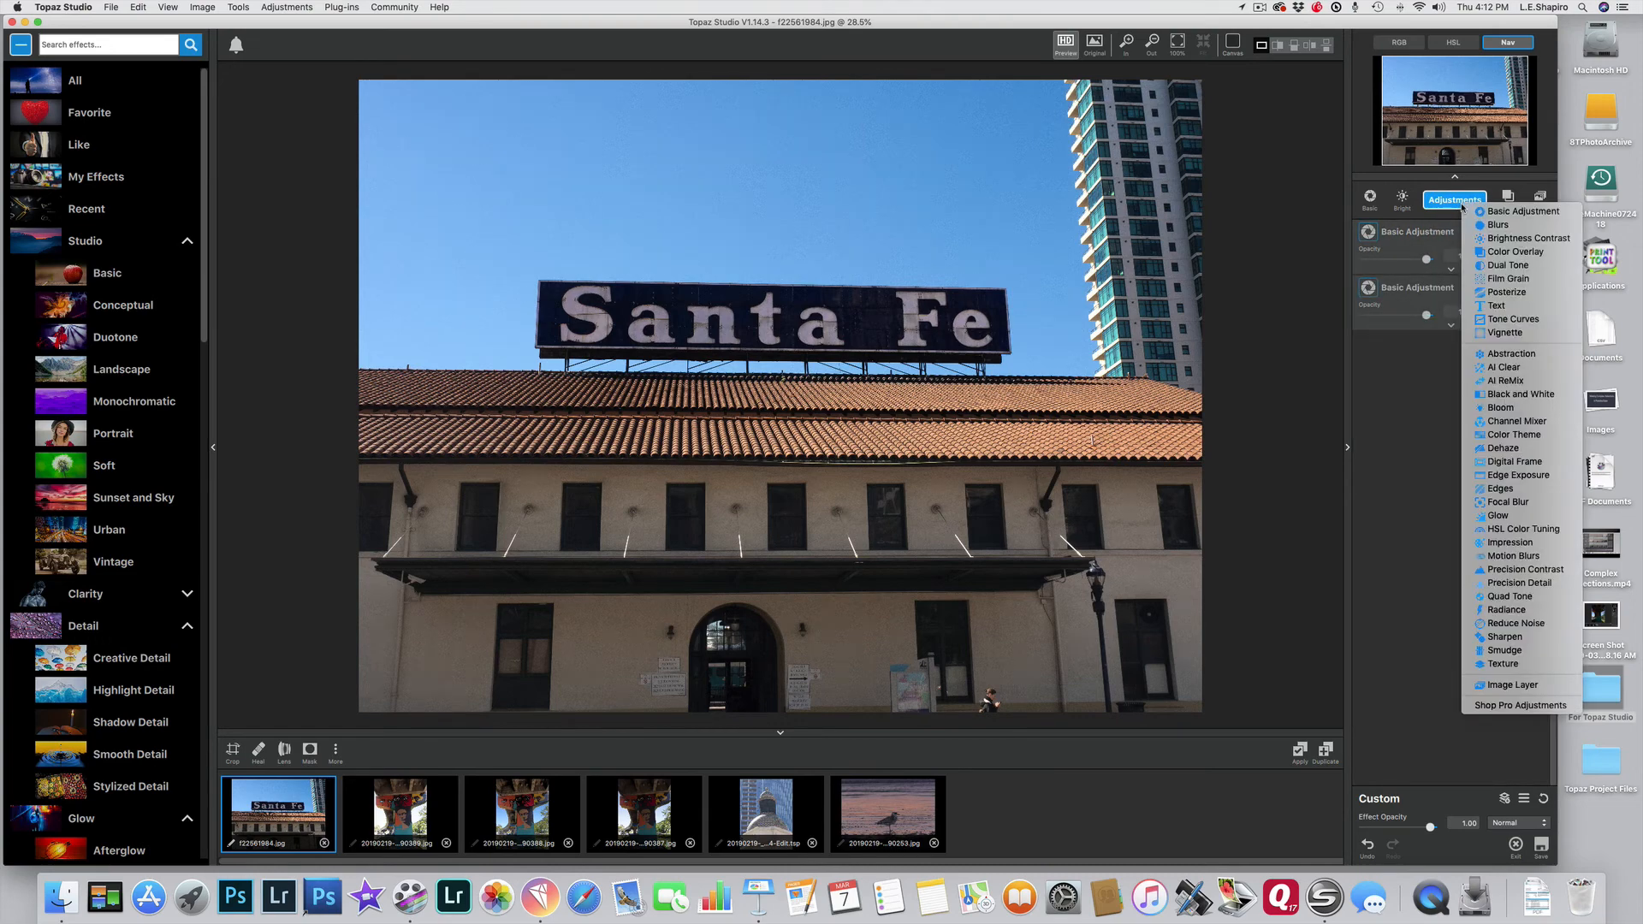
pyautogui.click(1514, 253)
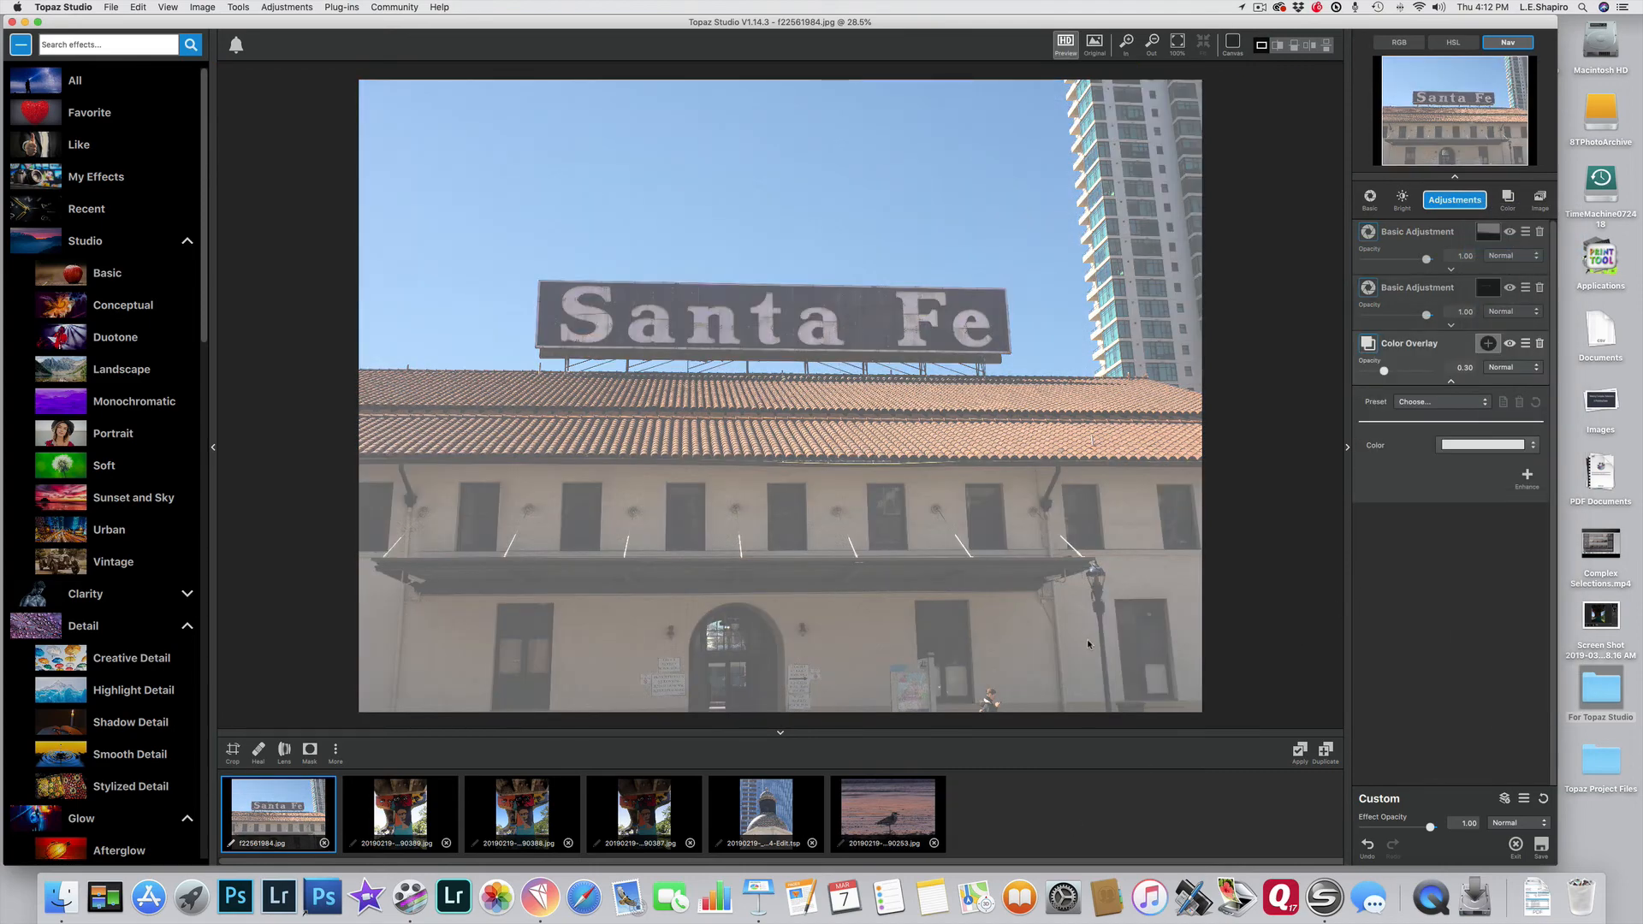
pyautogui.click(1518, 450)
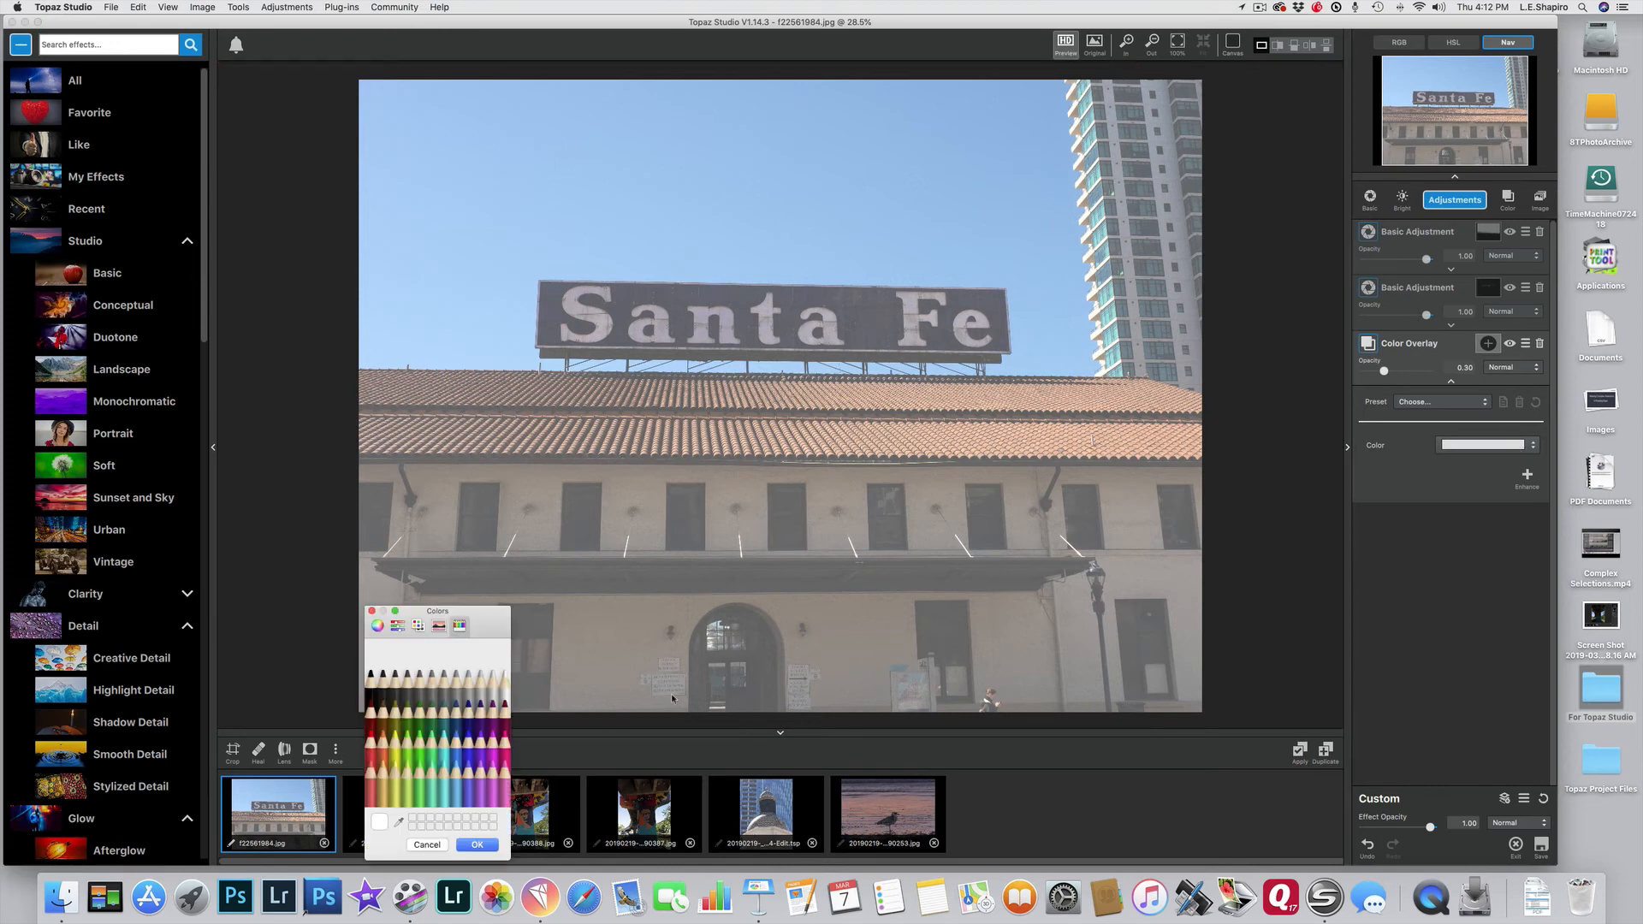
pyautogui.click(371, 750)
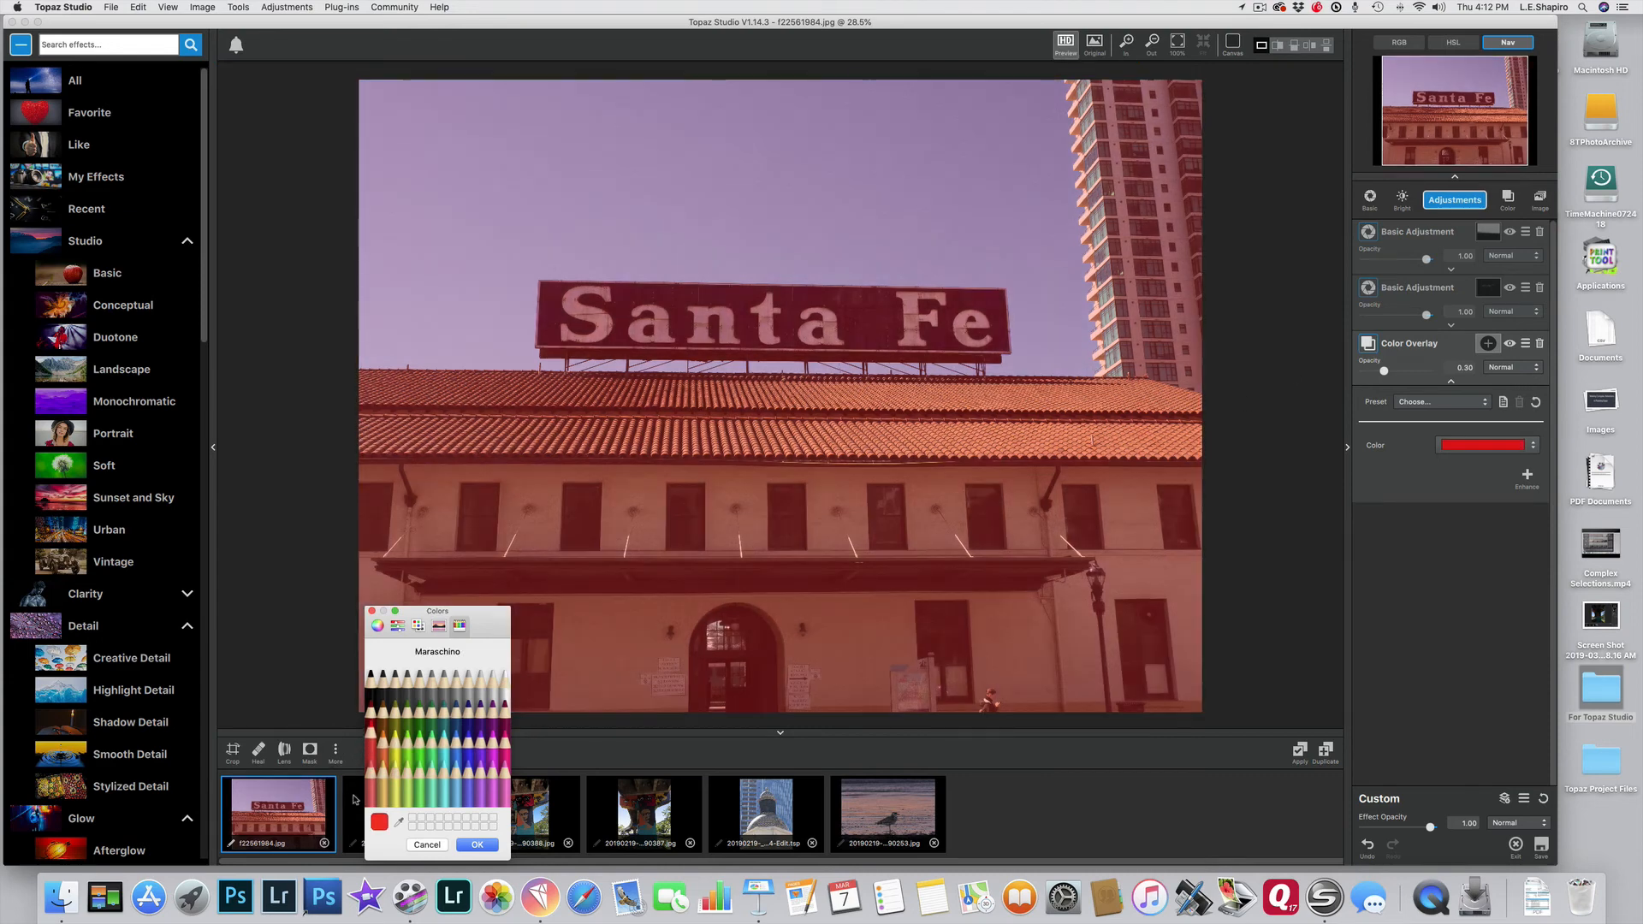
pyautogui.click(477, 845)
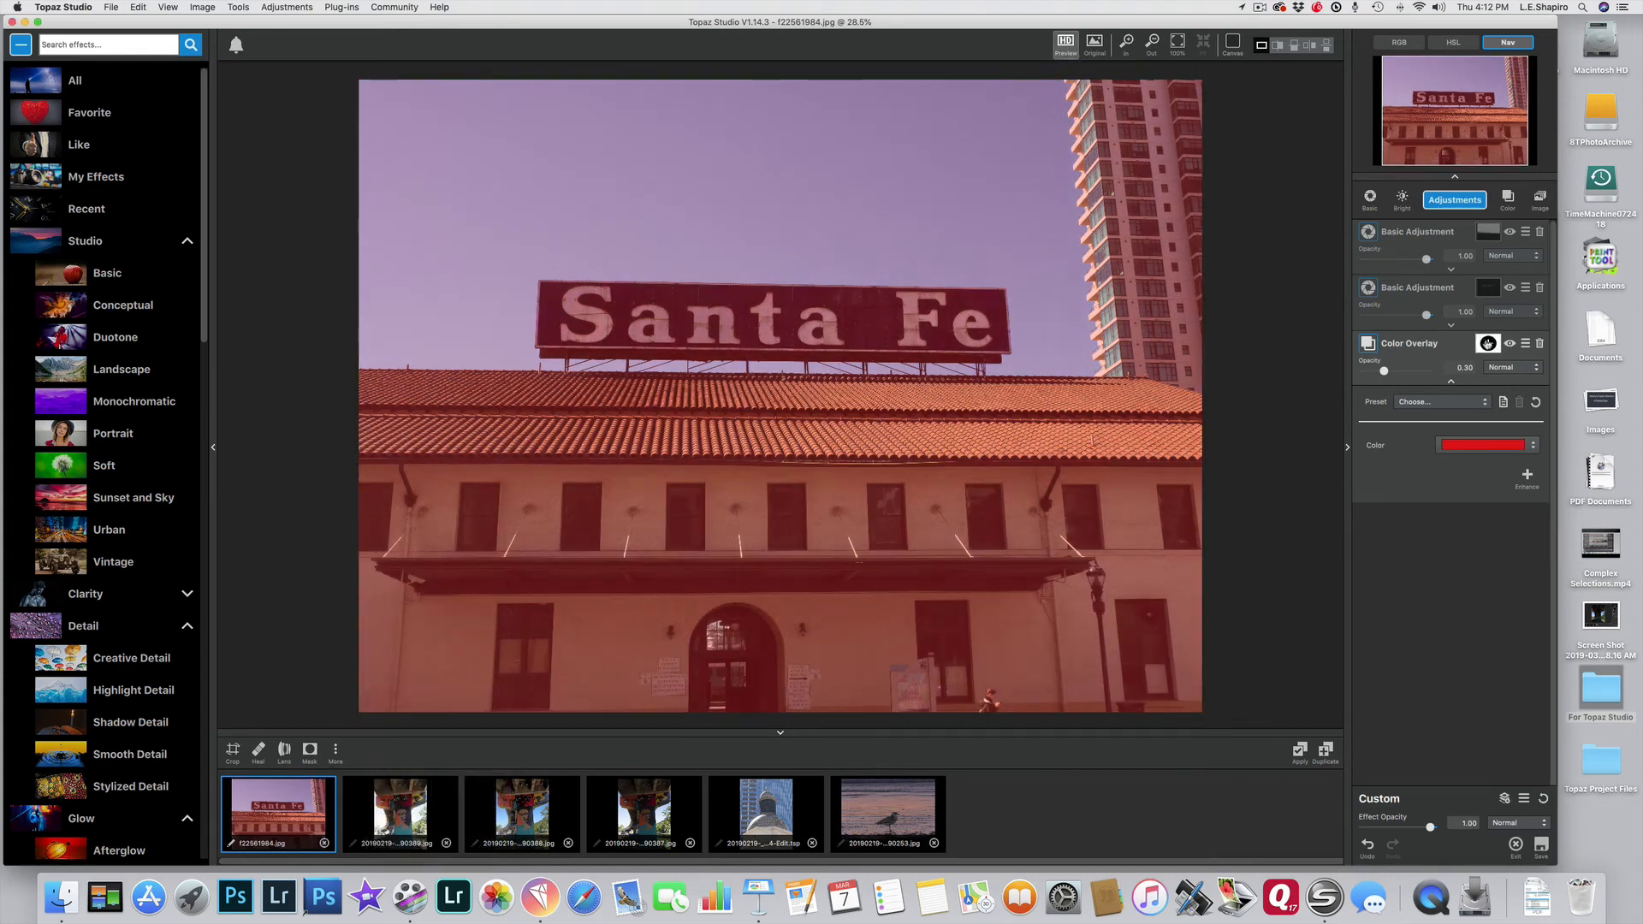
# Paste the copied sign mask onto the Color Overlay and collapse the adjustment
pyautogui.click(1488, 344)
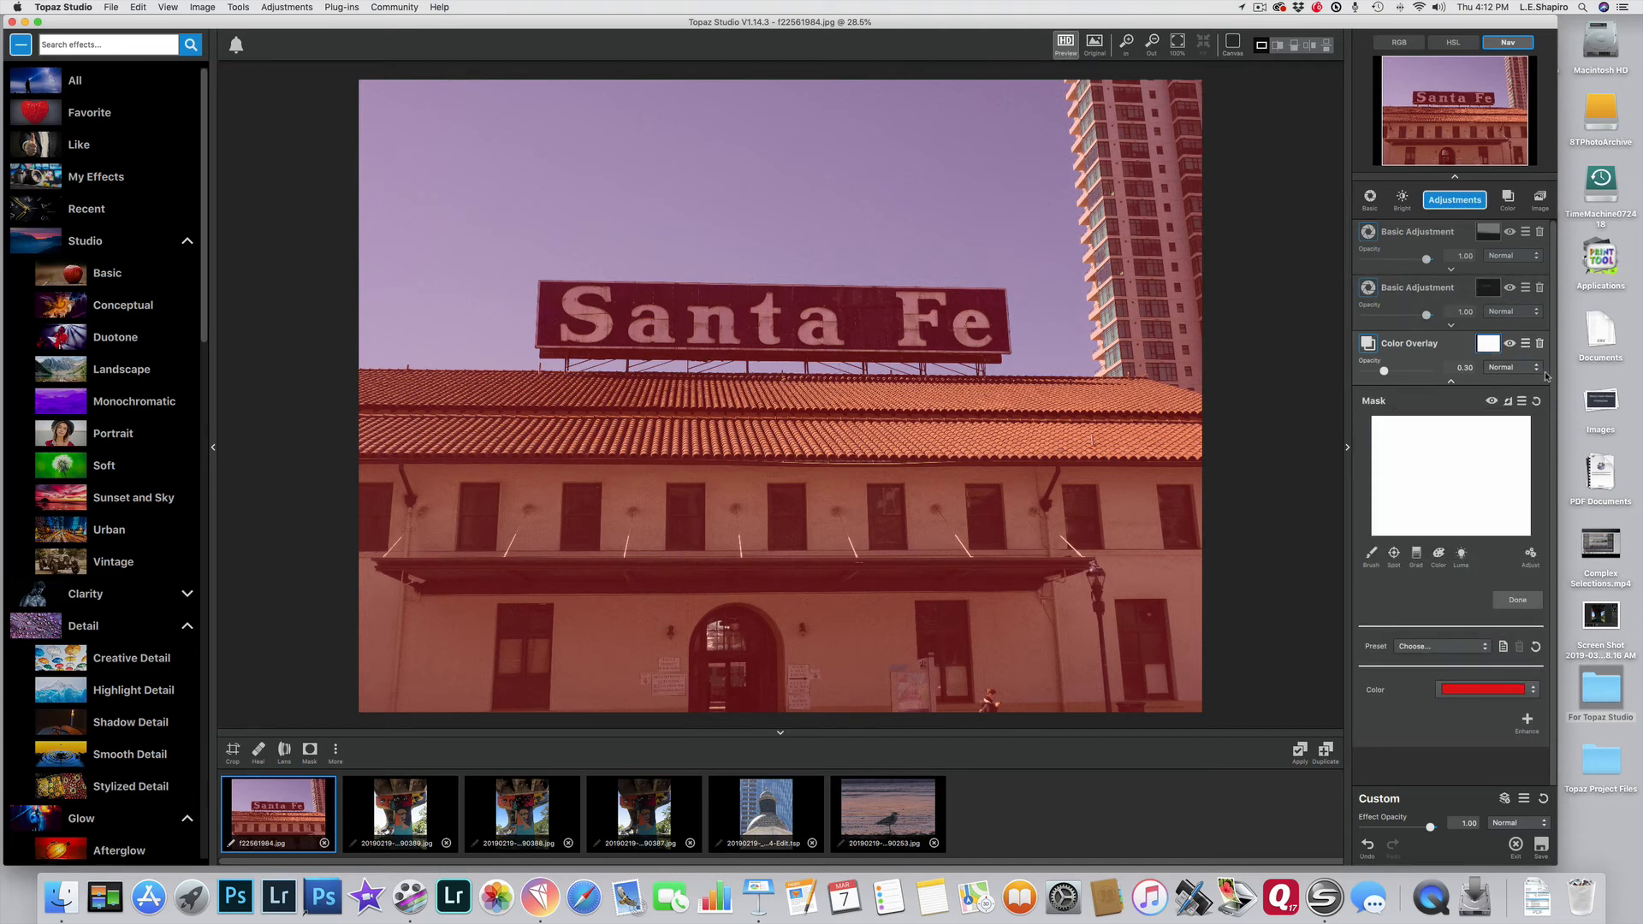
pyautogui.click(1524, 402)
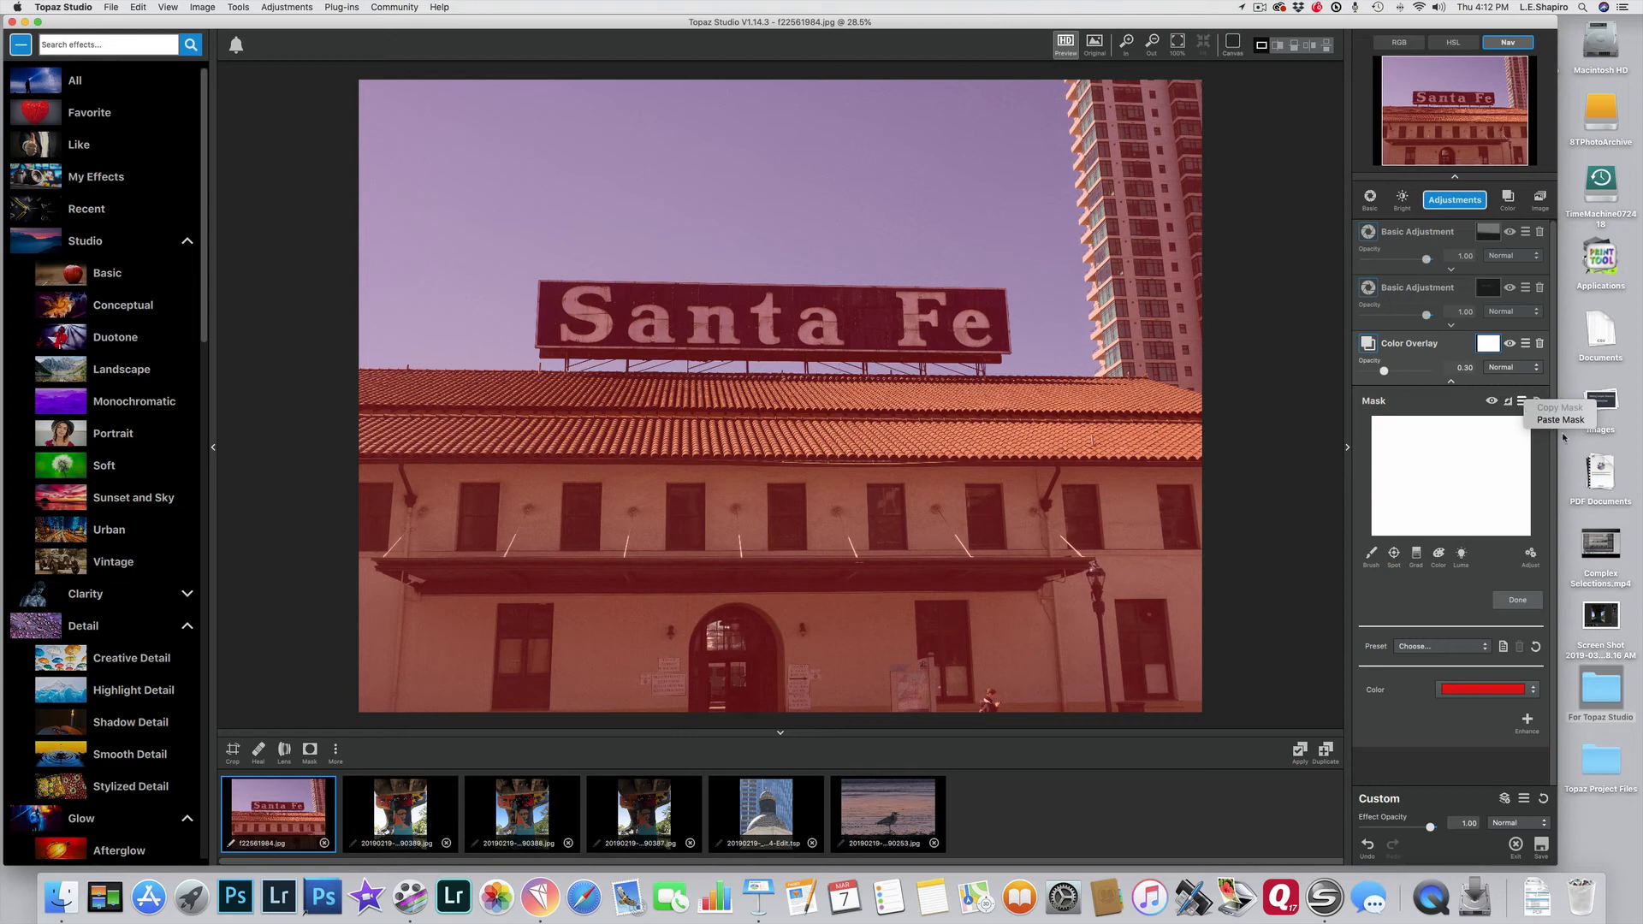
pyautogui.click(1560, 419)
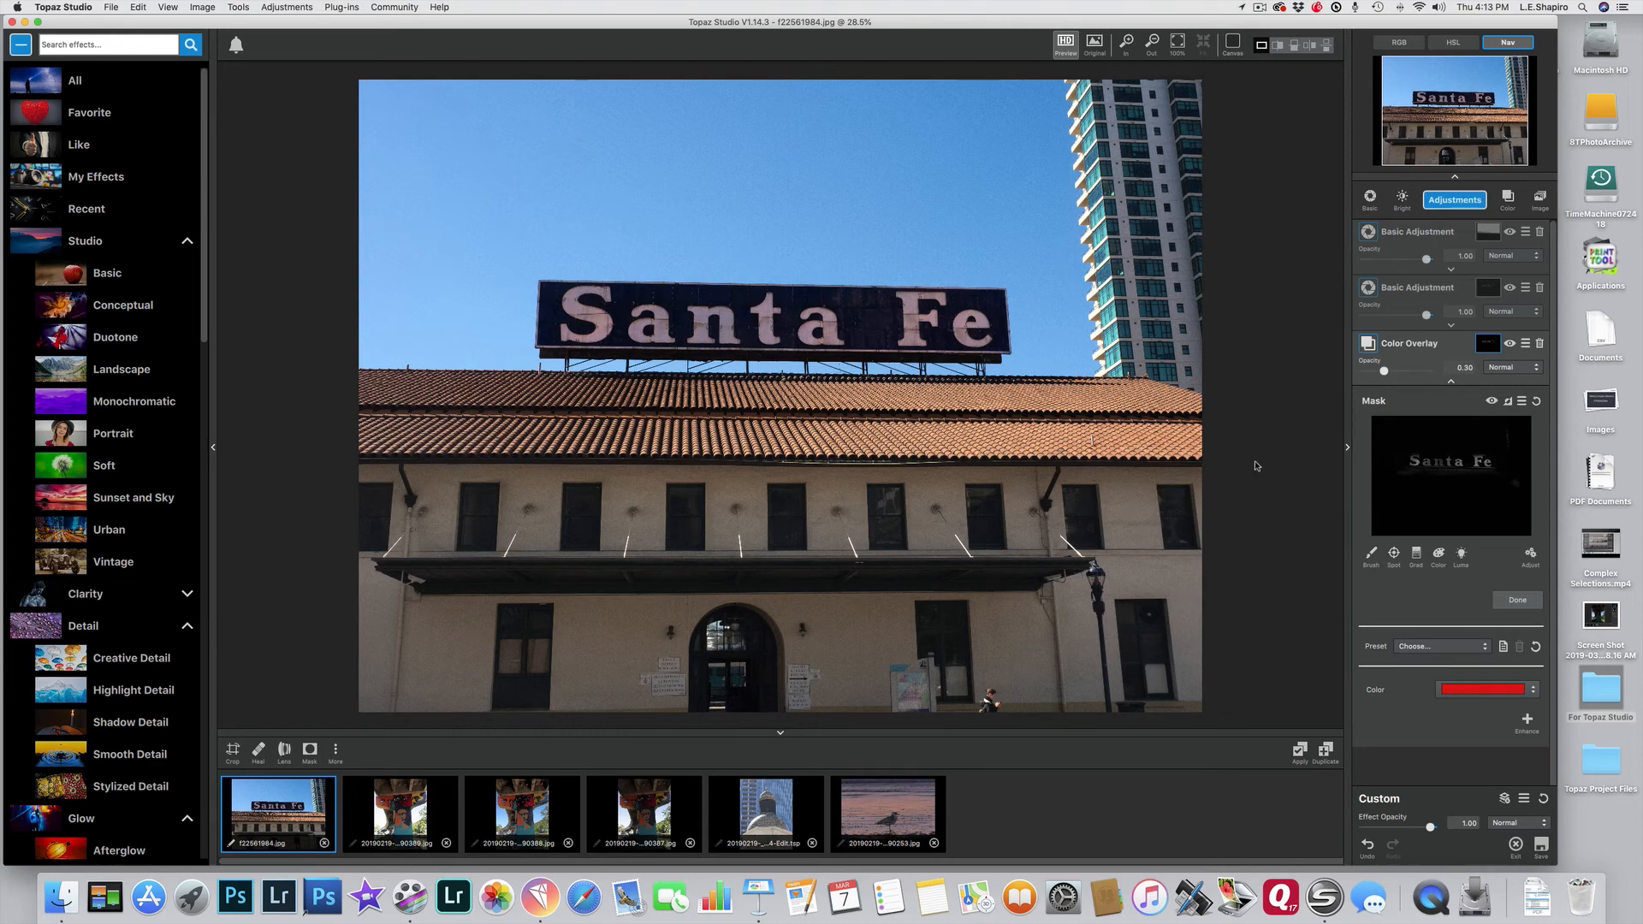
pyautogui.click(1451, 384)
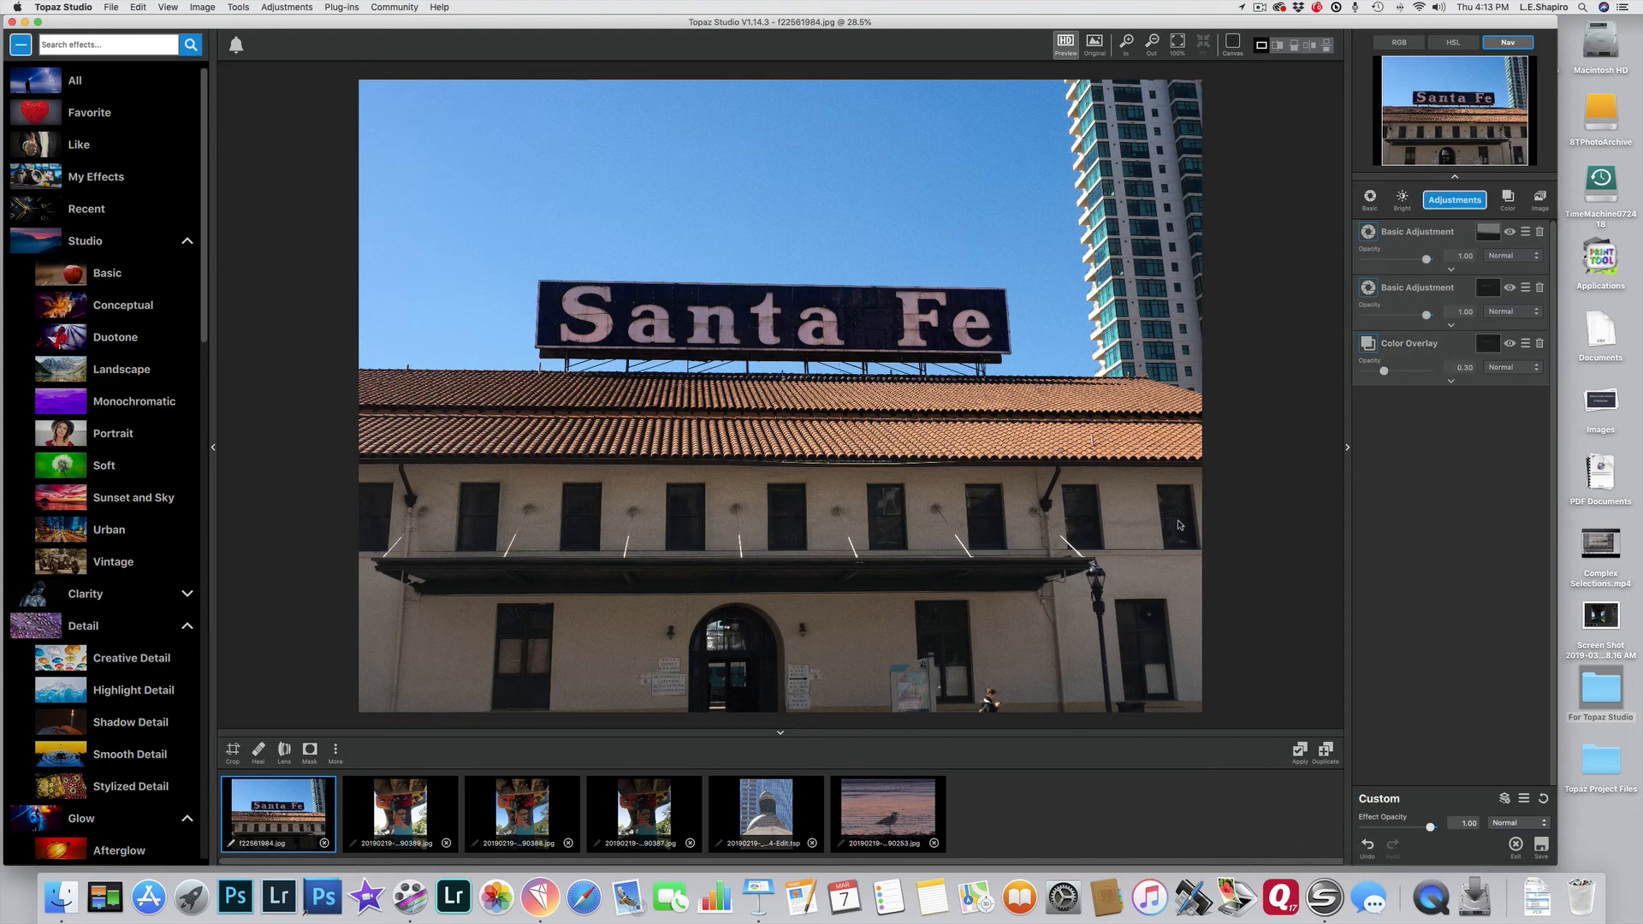
# Open the tiled dome photo and add a Basic Adjustment with exposure about -0.38
pyautogui.click(770, 826)
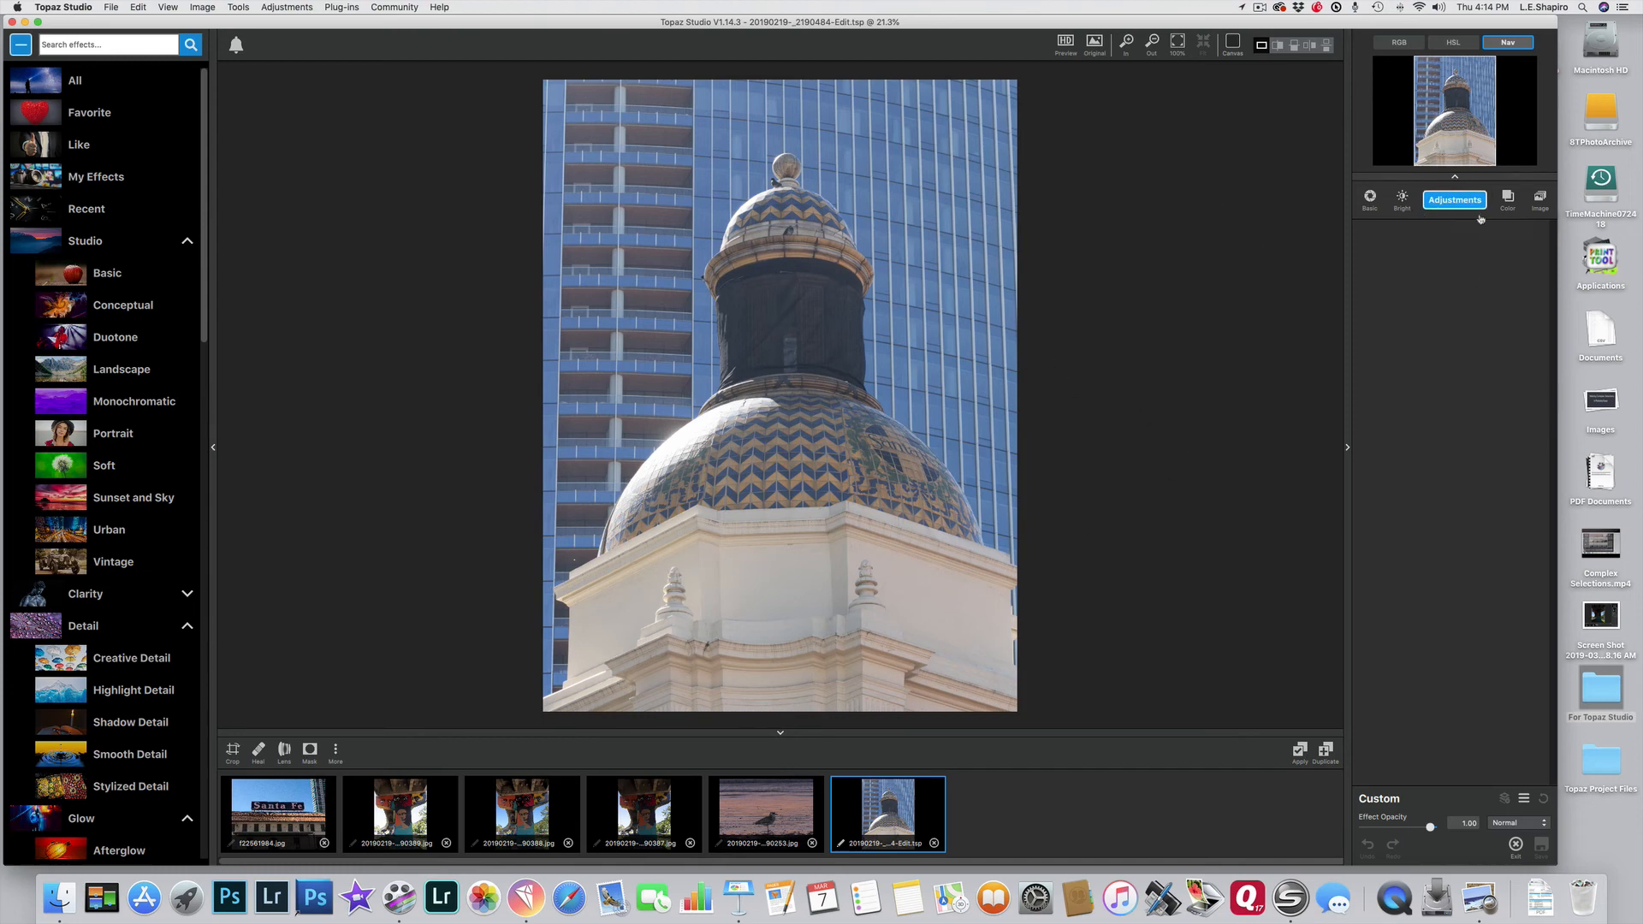
pyautogui.click(1452, 200)
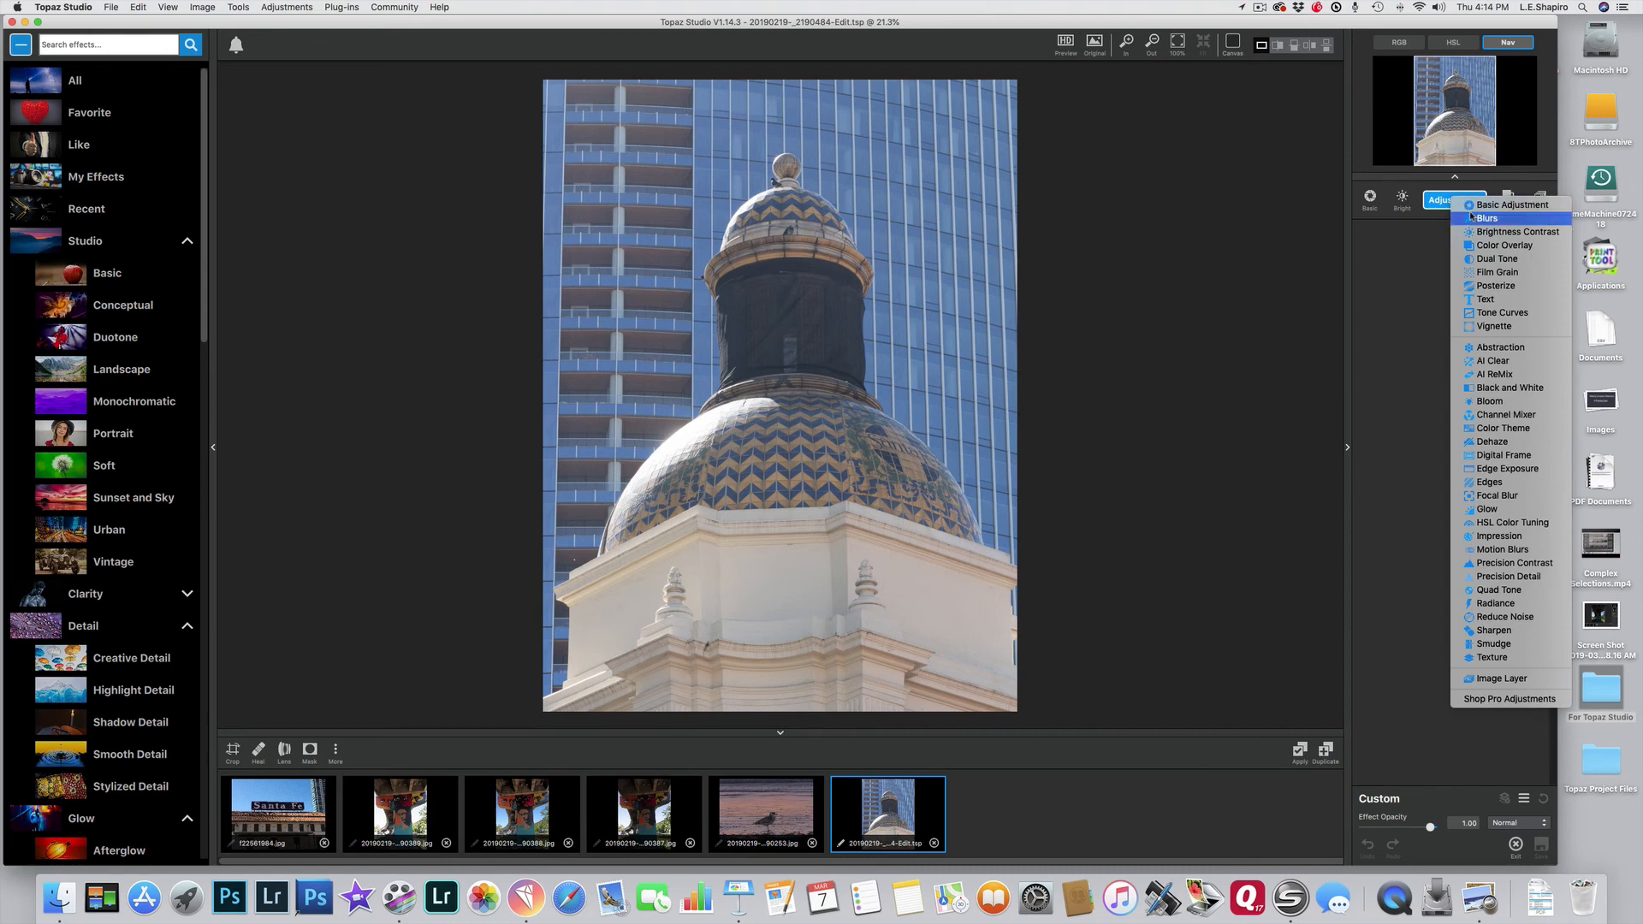
pyautogui.click(1471, 207)
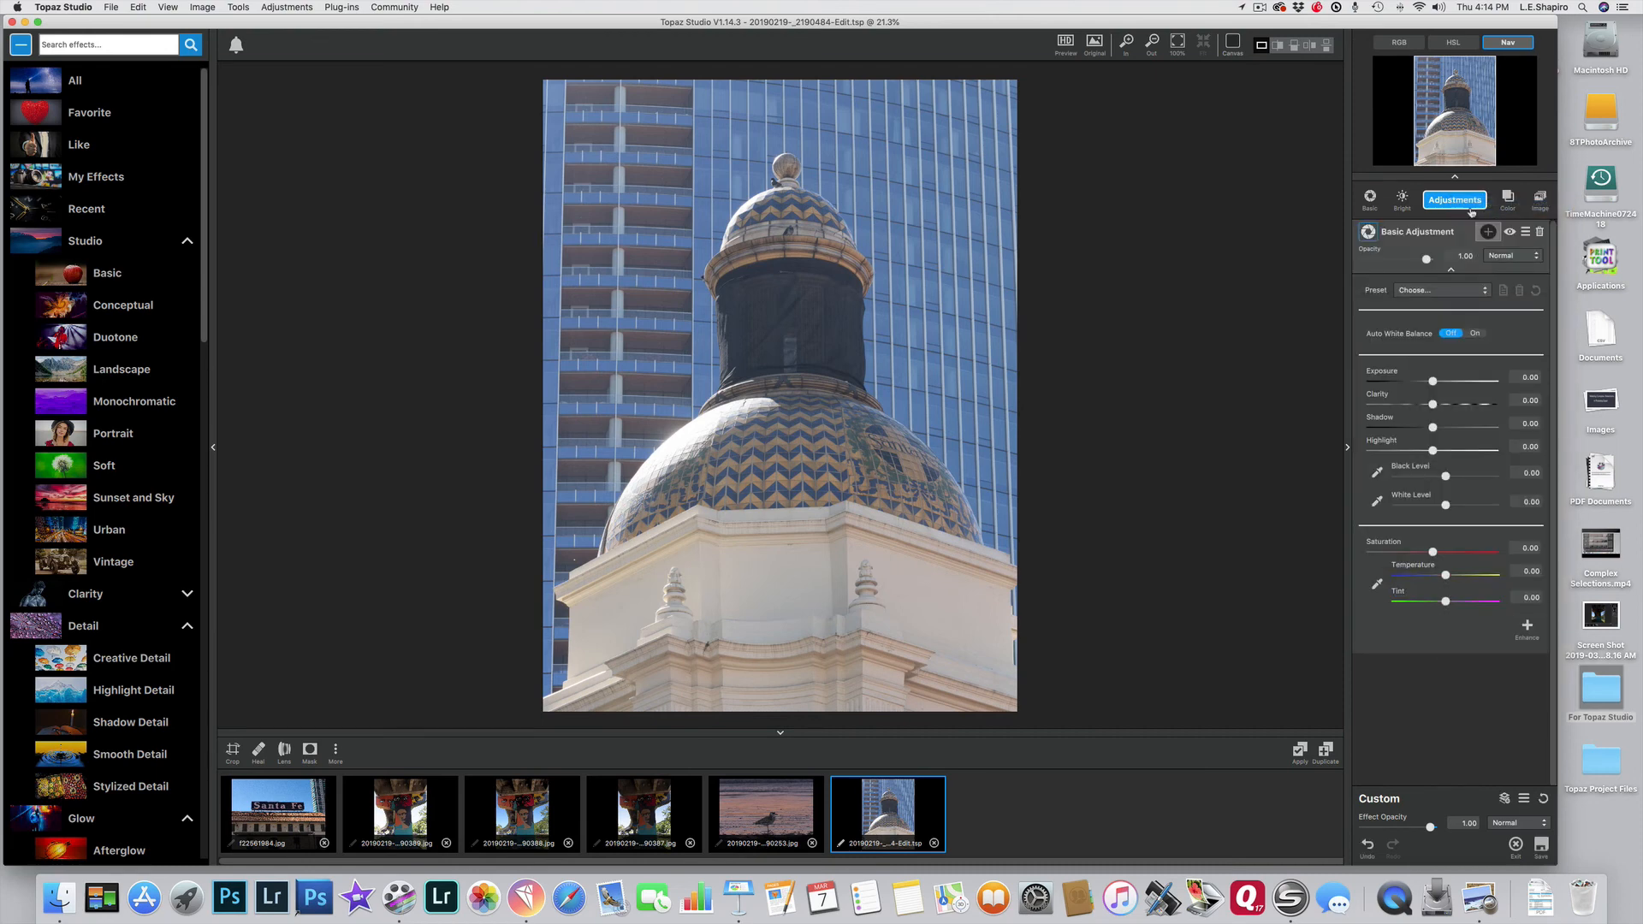
pyautogui.click(1432, 381)
pyautogui.moveTo(1432, 381); pyautogui.dragTo(1410, 379)
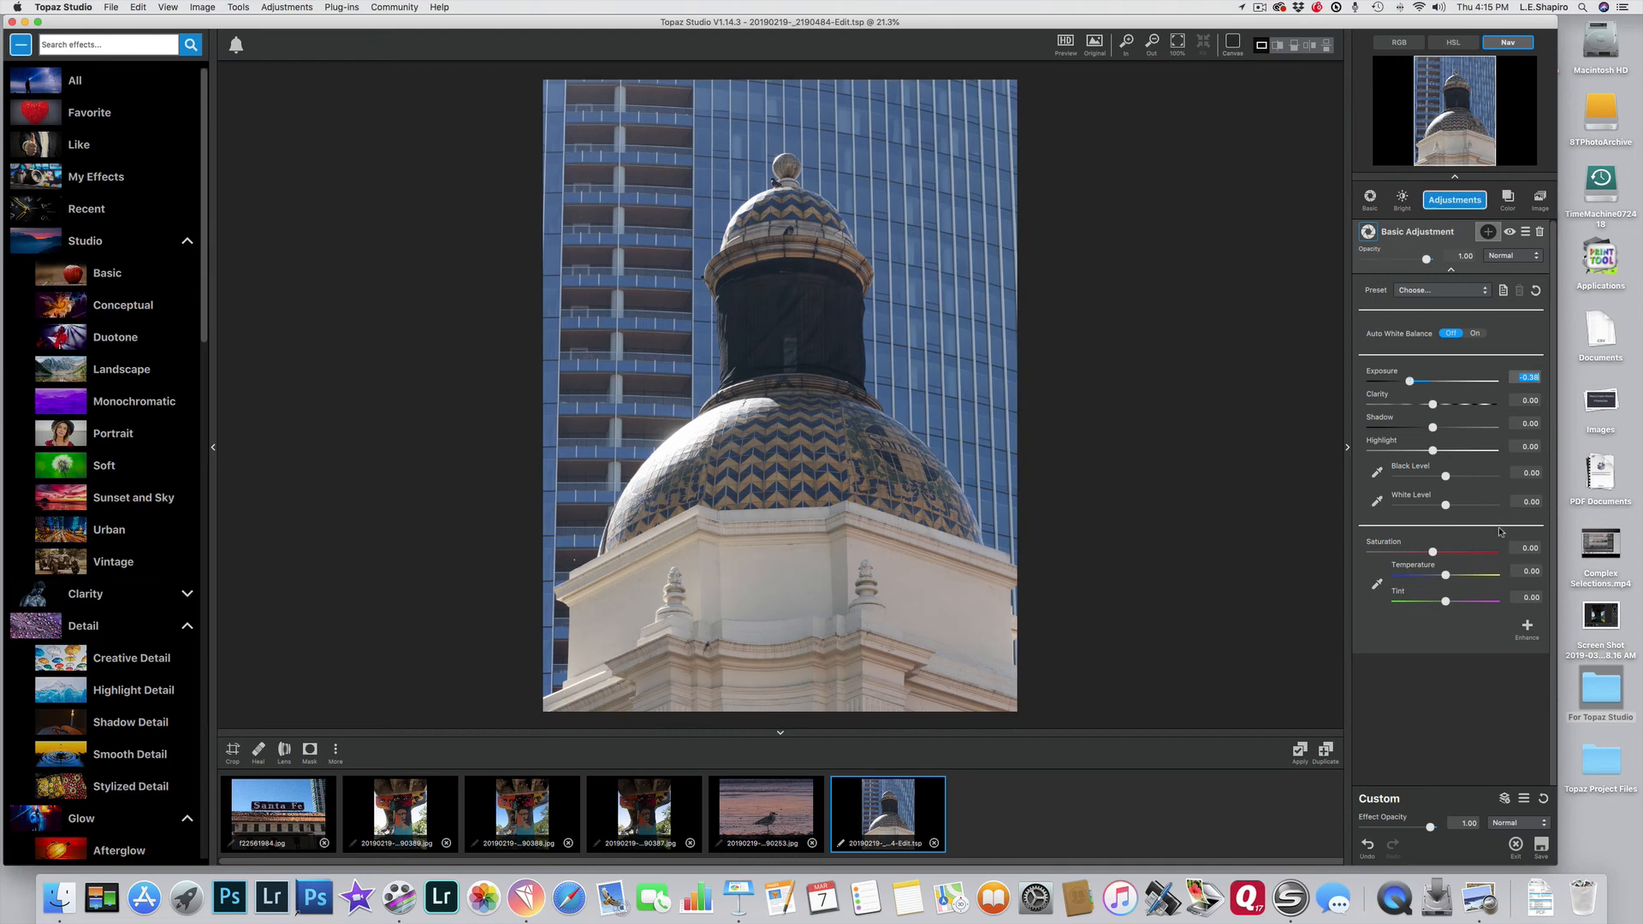
# Set the dome photo's clarity to 1.00, highlight to about -0.41 and temperature to about 0.36
pyautogui.moveTo(1434, 404); pyautogui.dragTo(1492, 404)
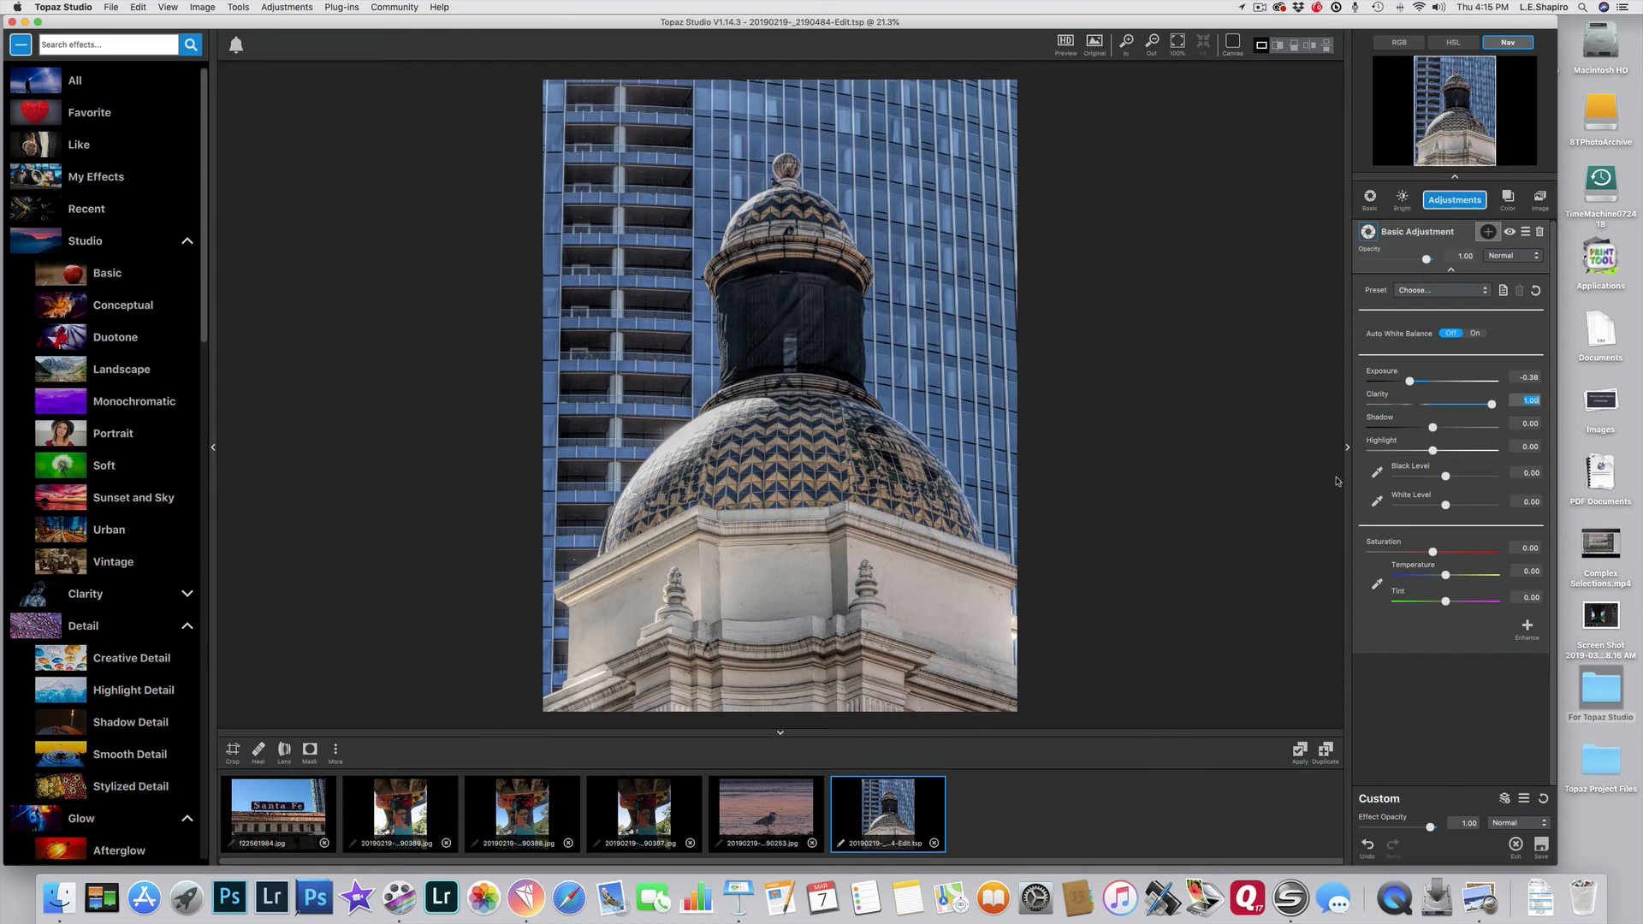
pyautogui.moveTo(1431, 454); pyautogui.dragTo(1408, 452)
pyautogui.moveTo(1445, 575); pyautogui.dragTo(1463, 575)
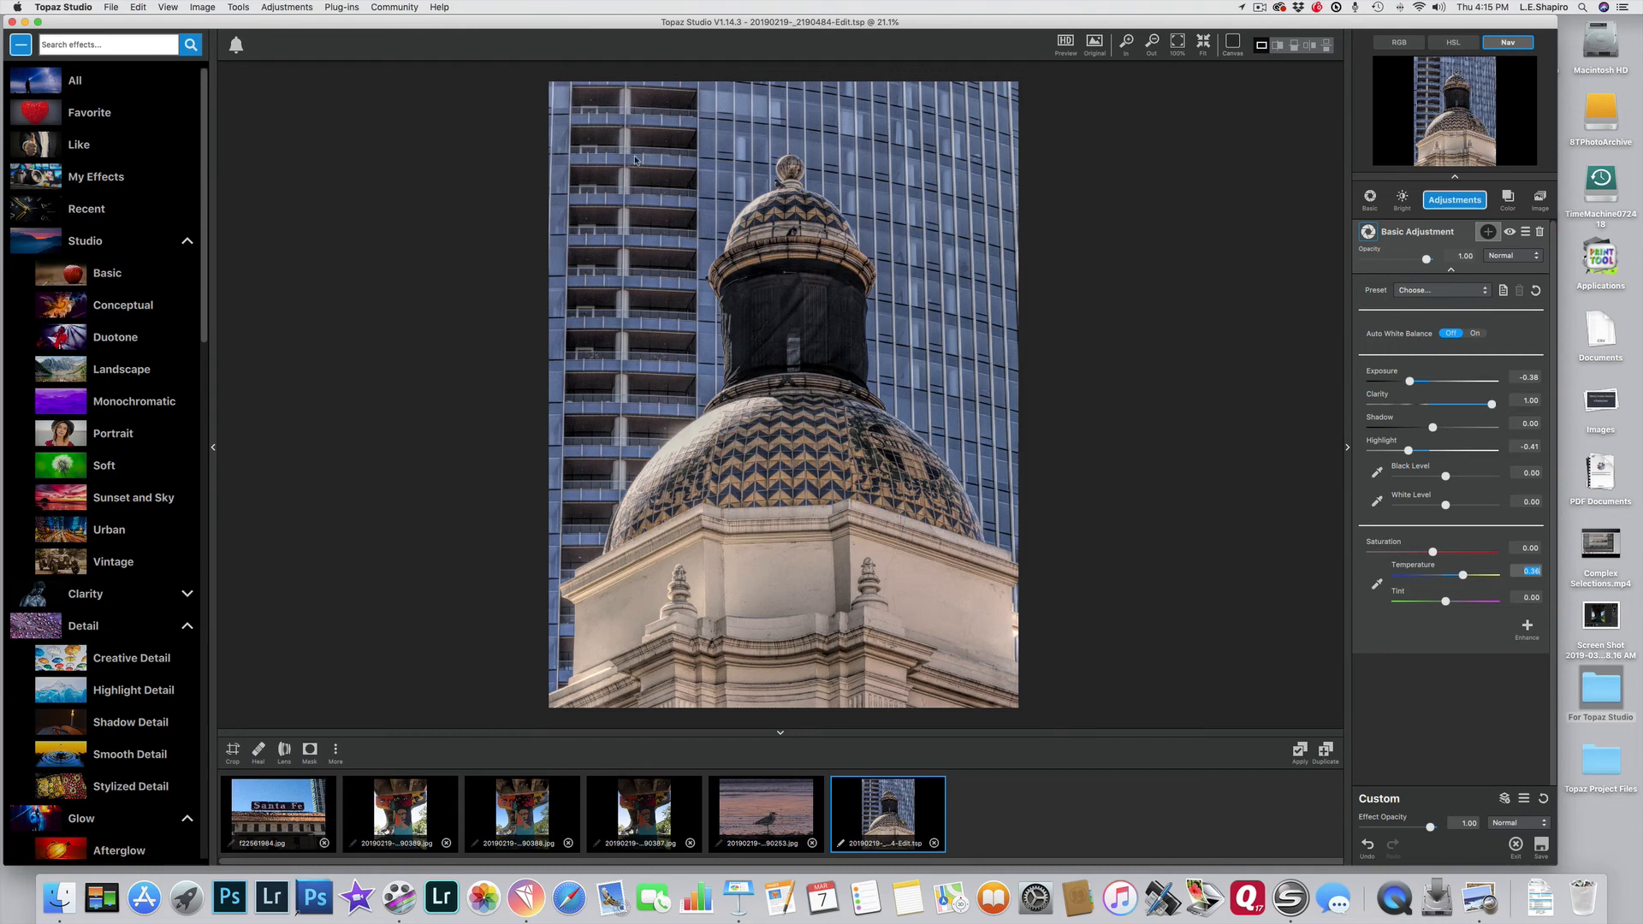
# Collapse the Basic Adjustment and add a Tone Curves adjustment to the dome photo
pyautogui.click(1451, 272)
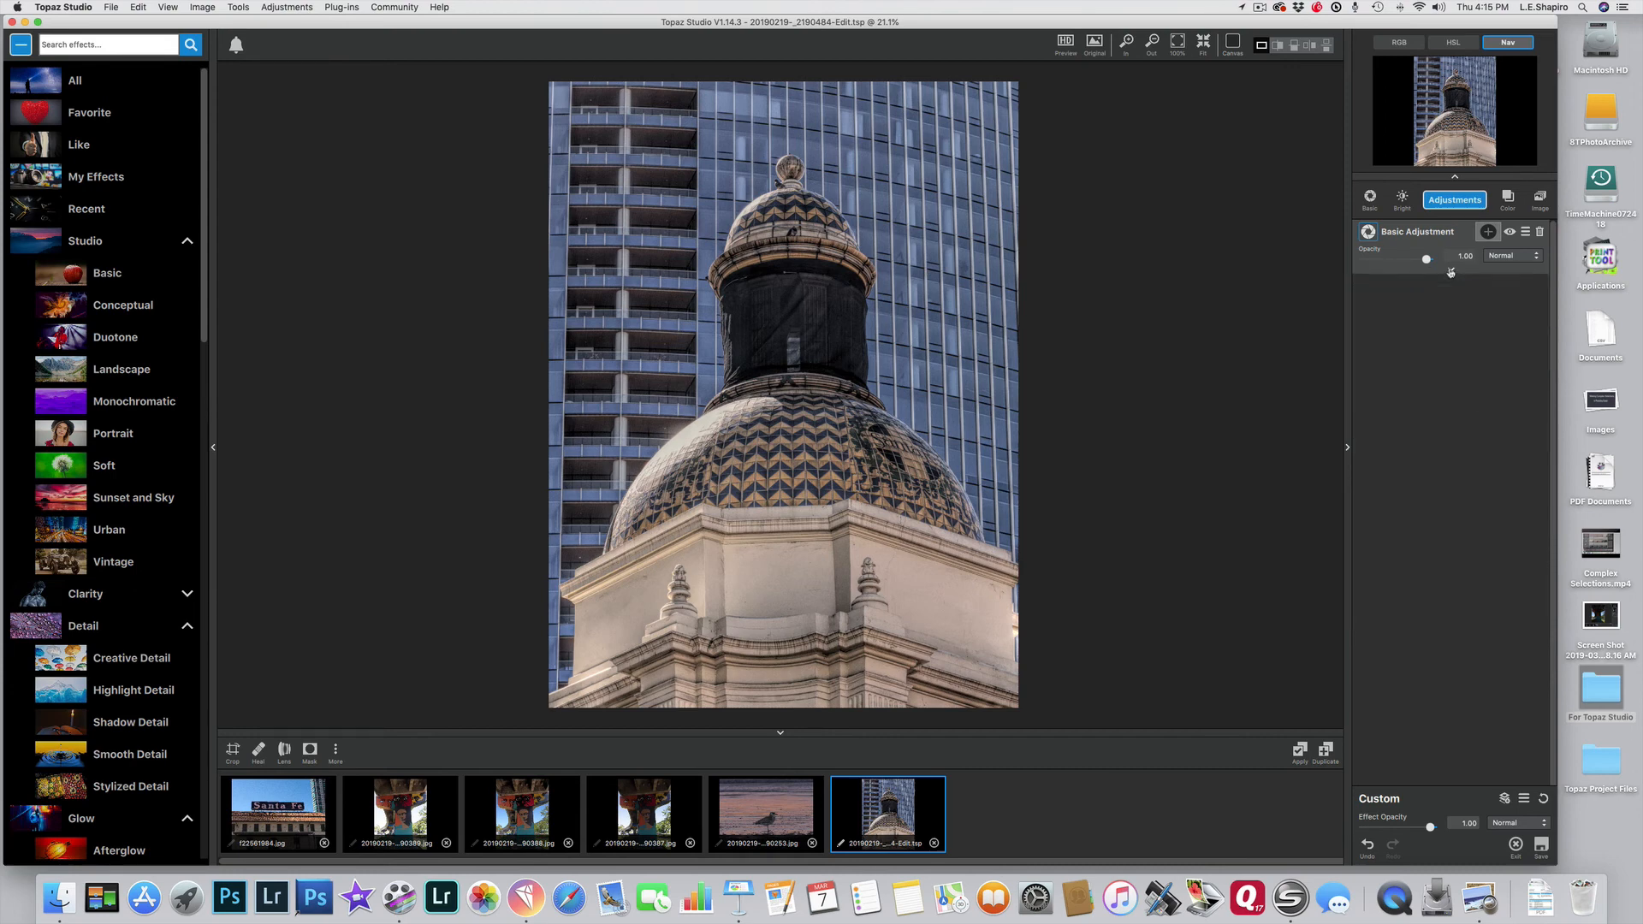
pyautogui.click(1449, 201)
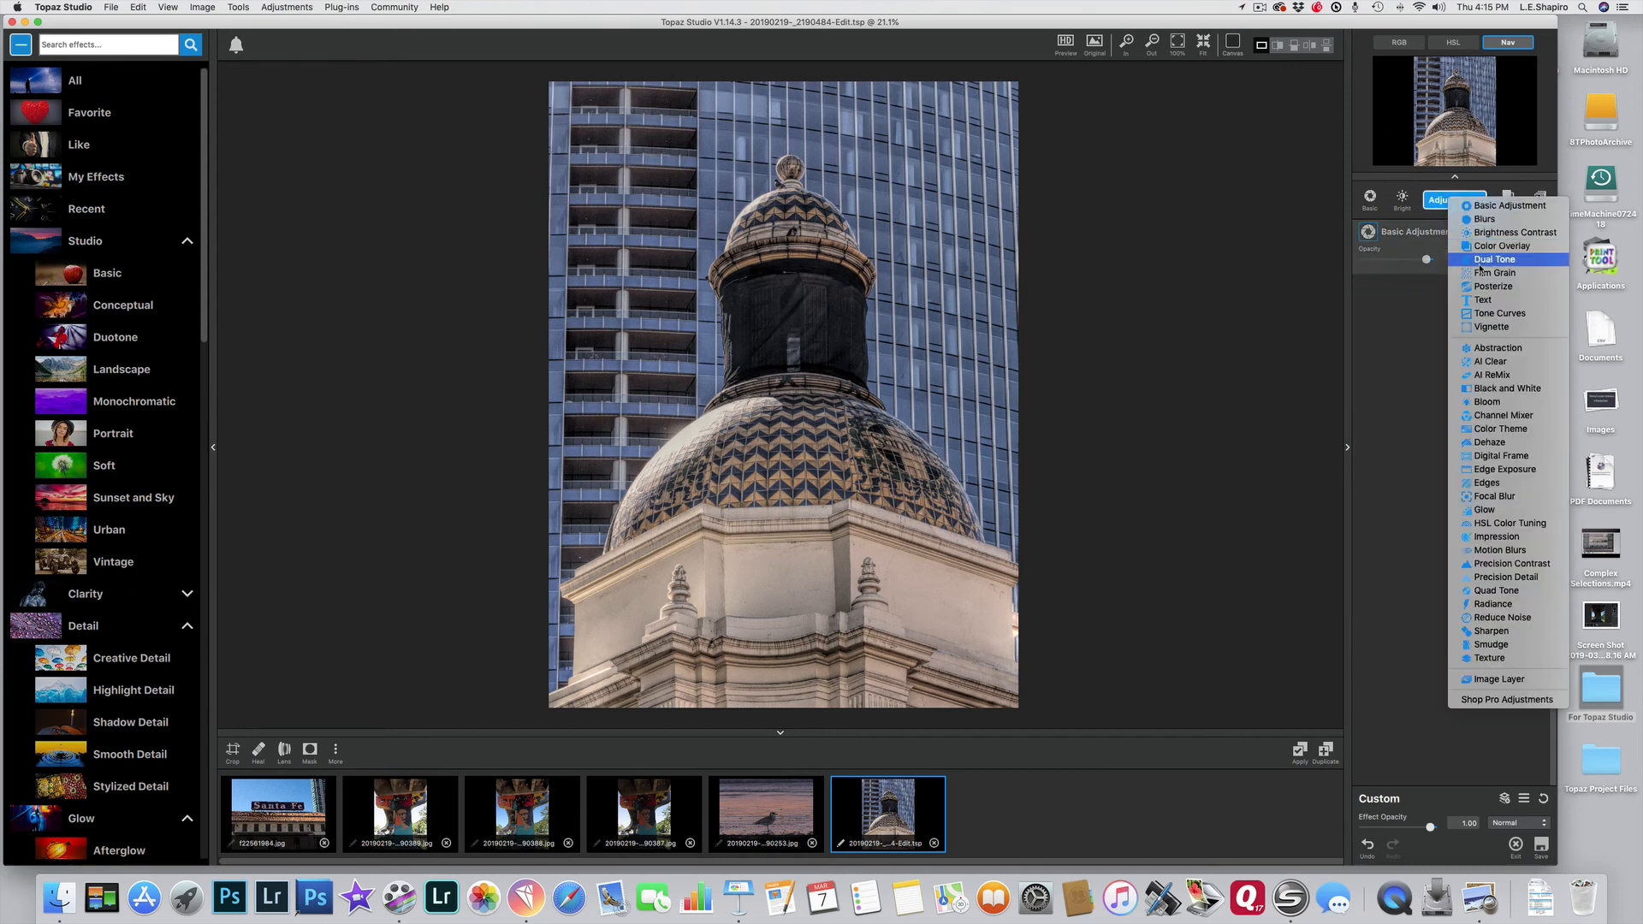
pyautogui.click(1498, 314)
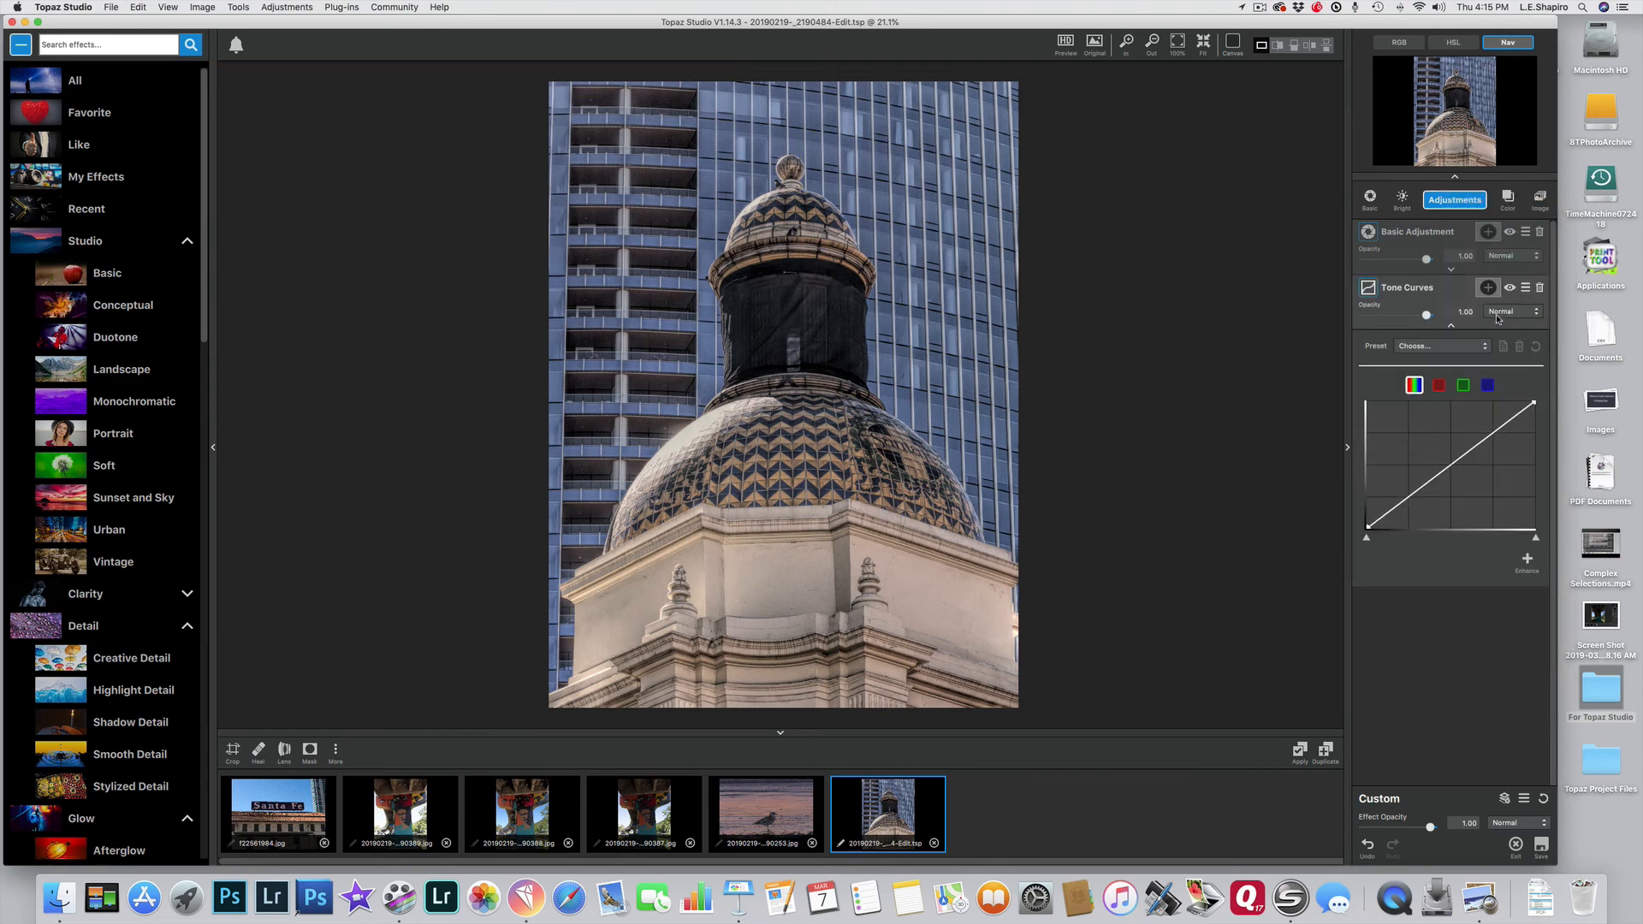
# Try a contrast S-curve on the combined RGB channel with raised highlights and lowered shadows, and remove both curve points
pyautogui.click(1482, 439)
pyautogui.moveTo(1481, 440); pyautogui.dragTo(1470, 424)
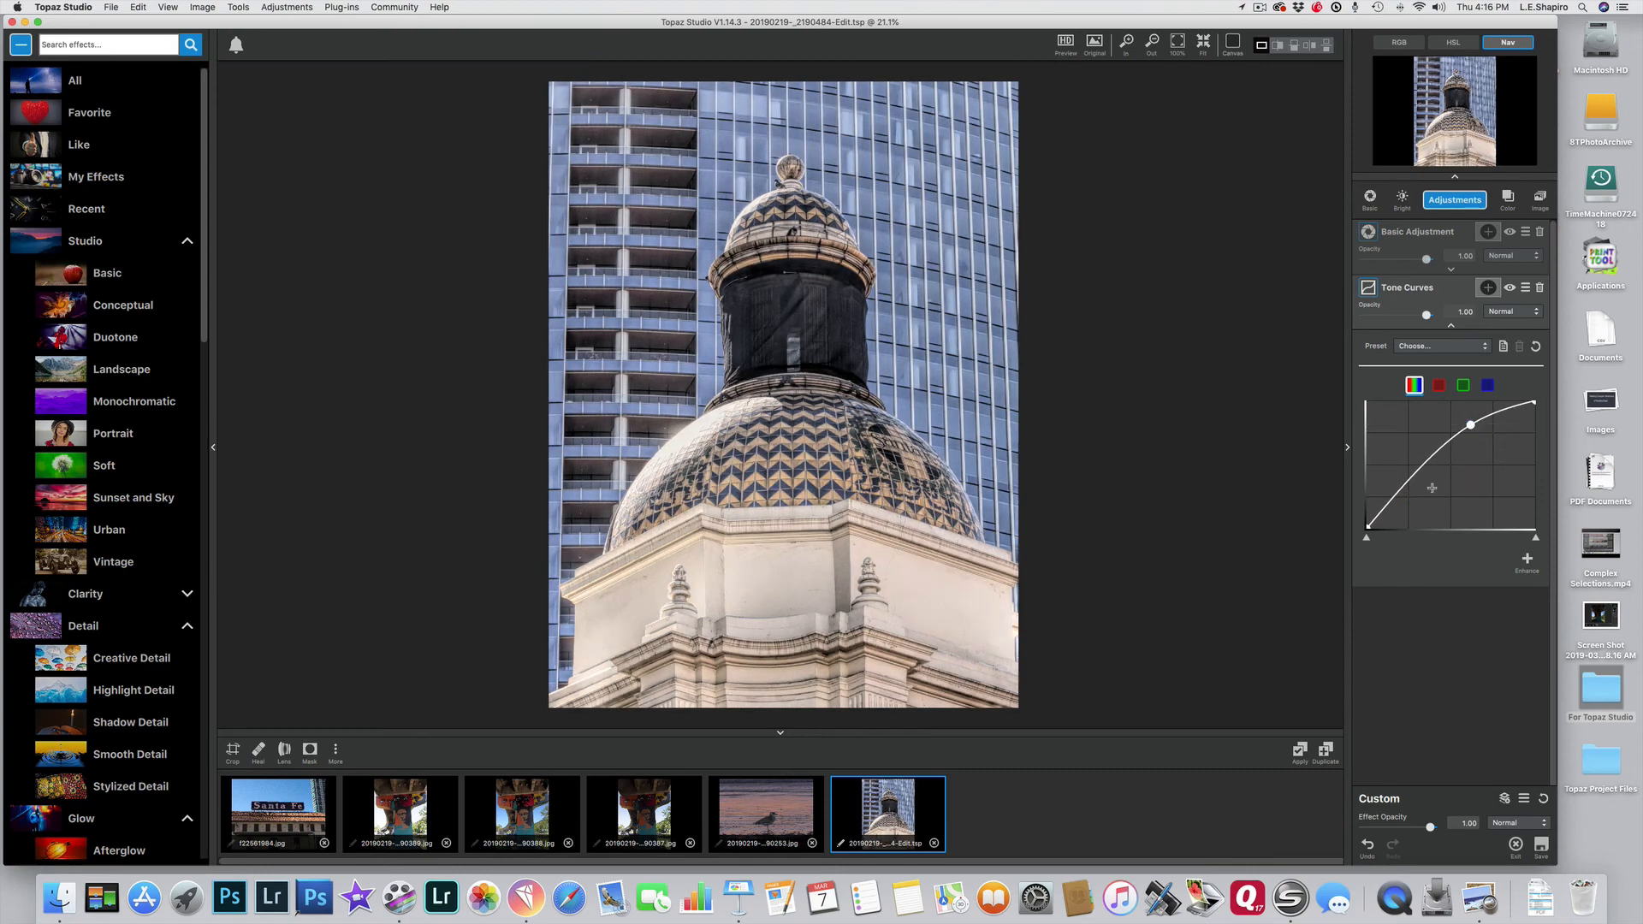
pyautogui.click(1414, 484)
pyautogui.moveTo(1413, 484); pyautogui.dragTo(1418, 496)
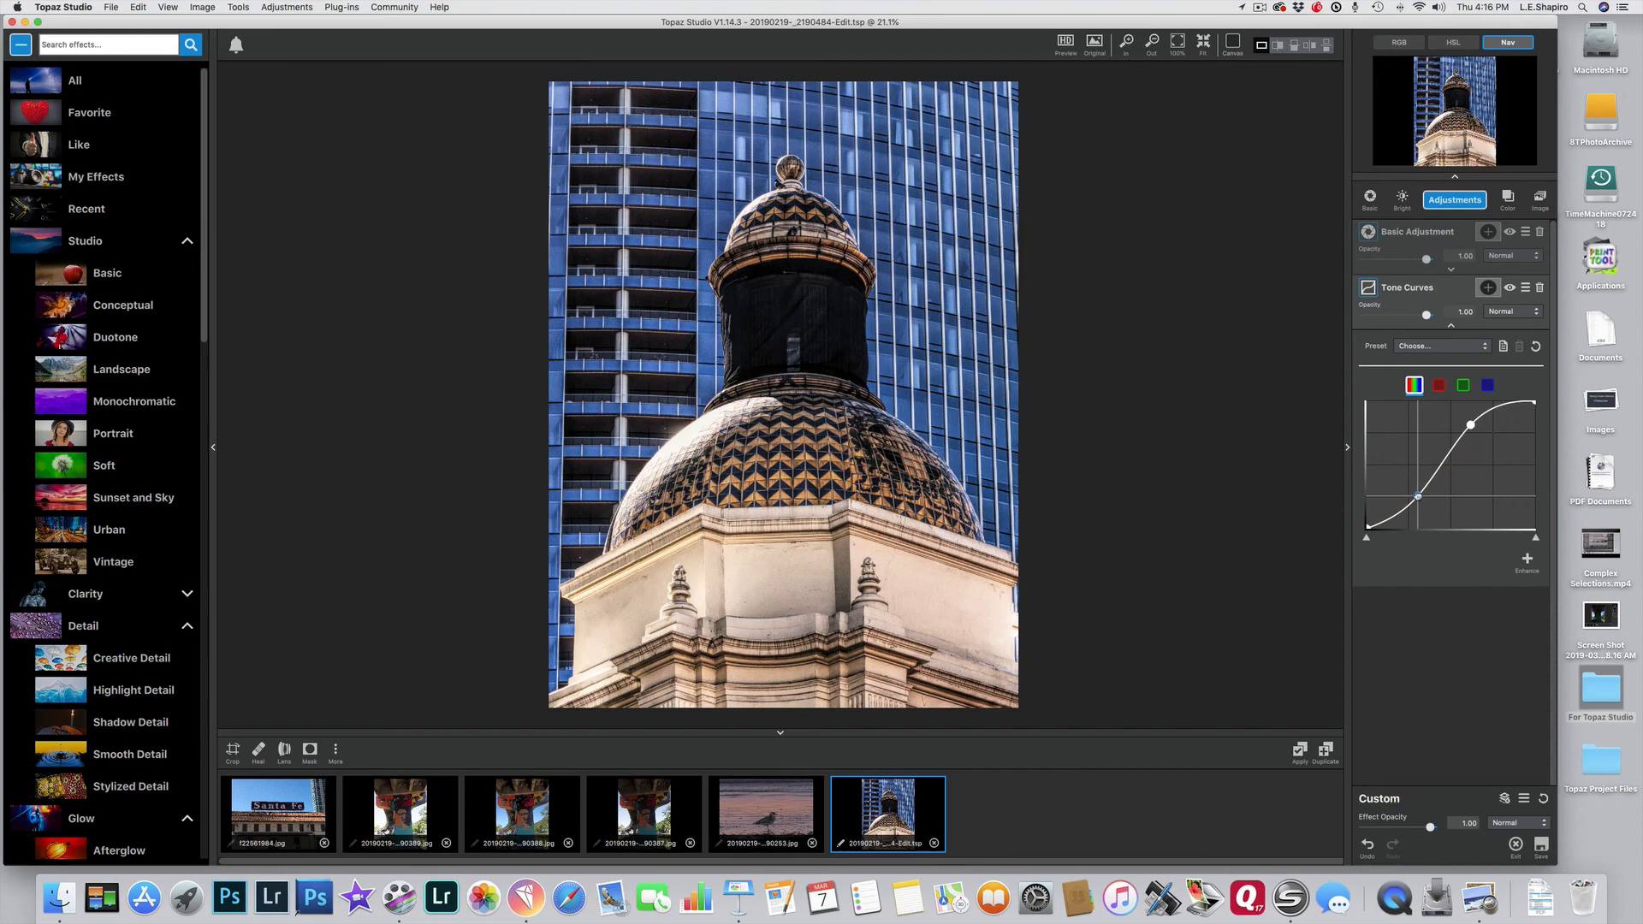
pyautogui.doubleClick(1418, 497)
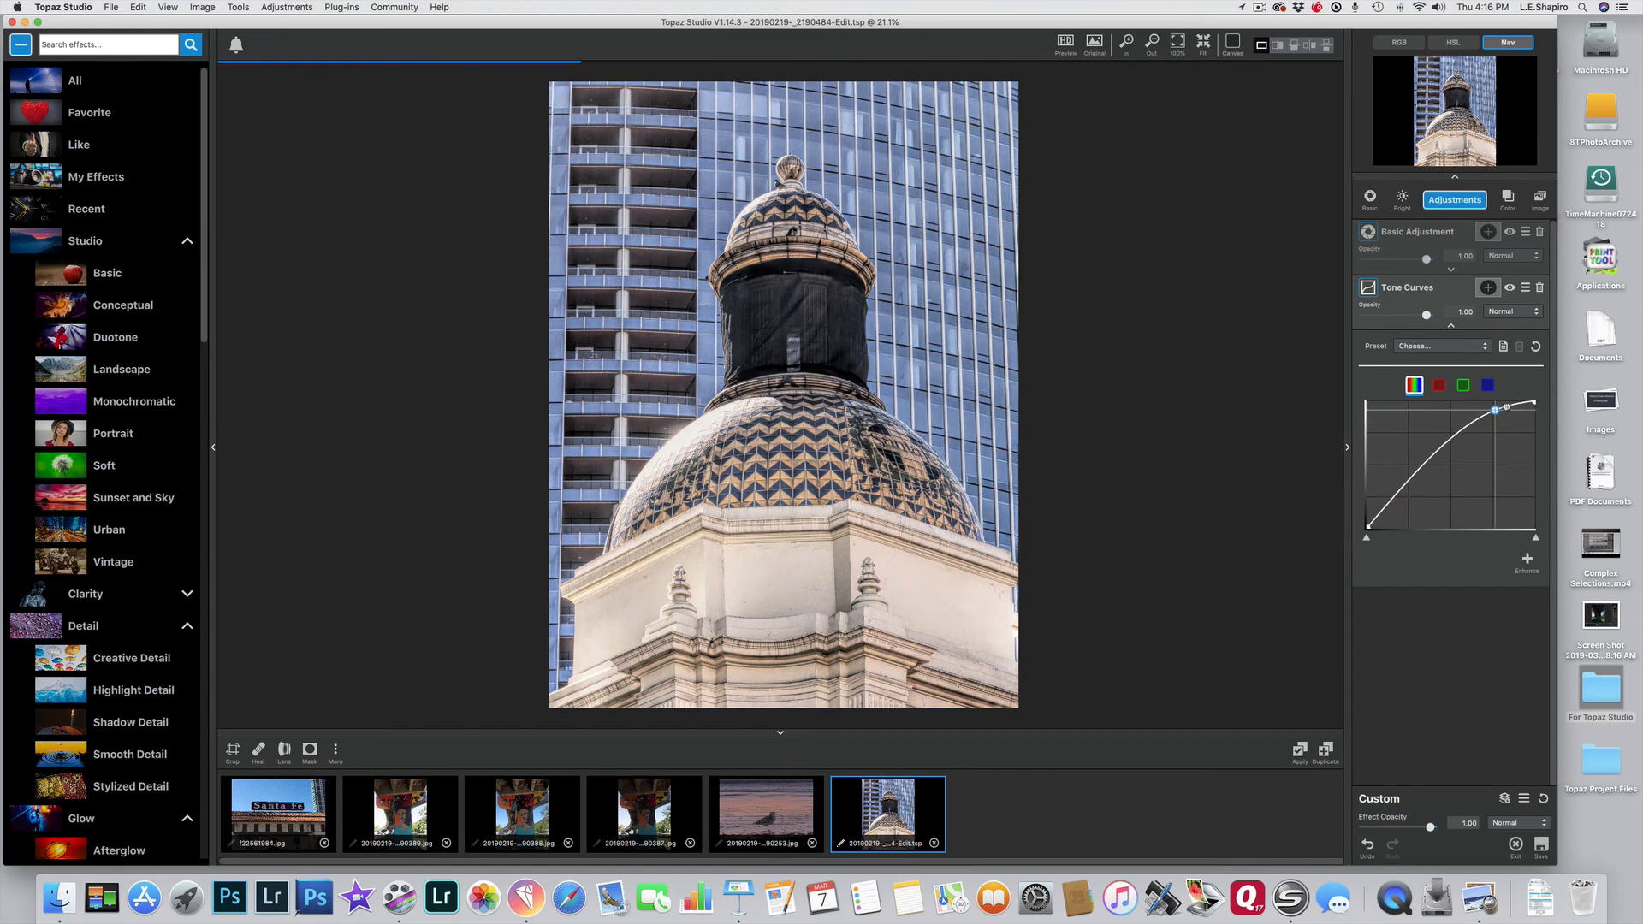
pyautogui.doubleClick(1469, 425)
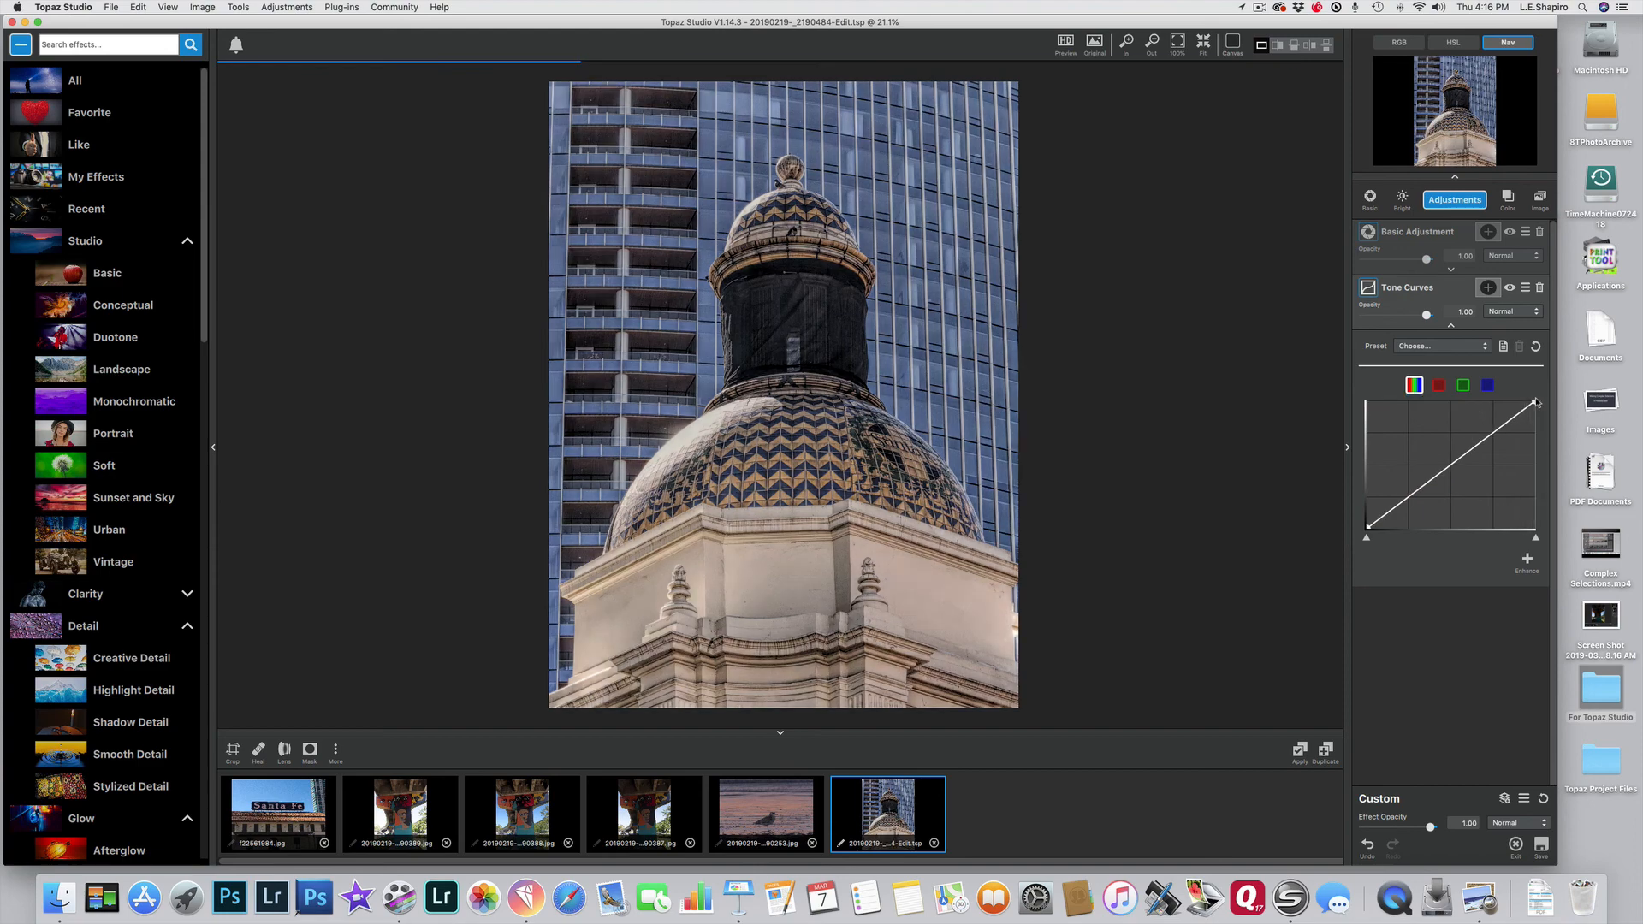
# Raise the midtones of the blue channel's tone curve to tint the dome photo blue
pyautogui.click(1489, 390)
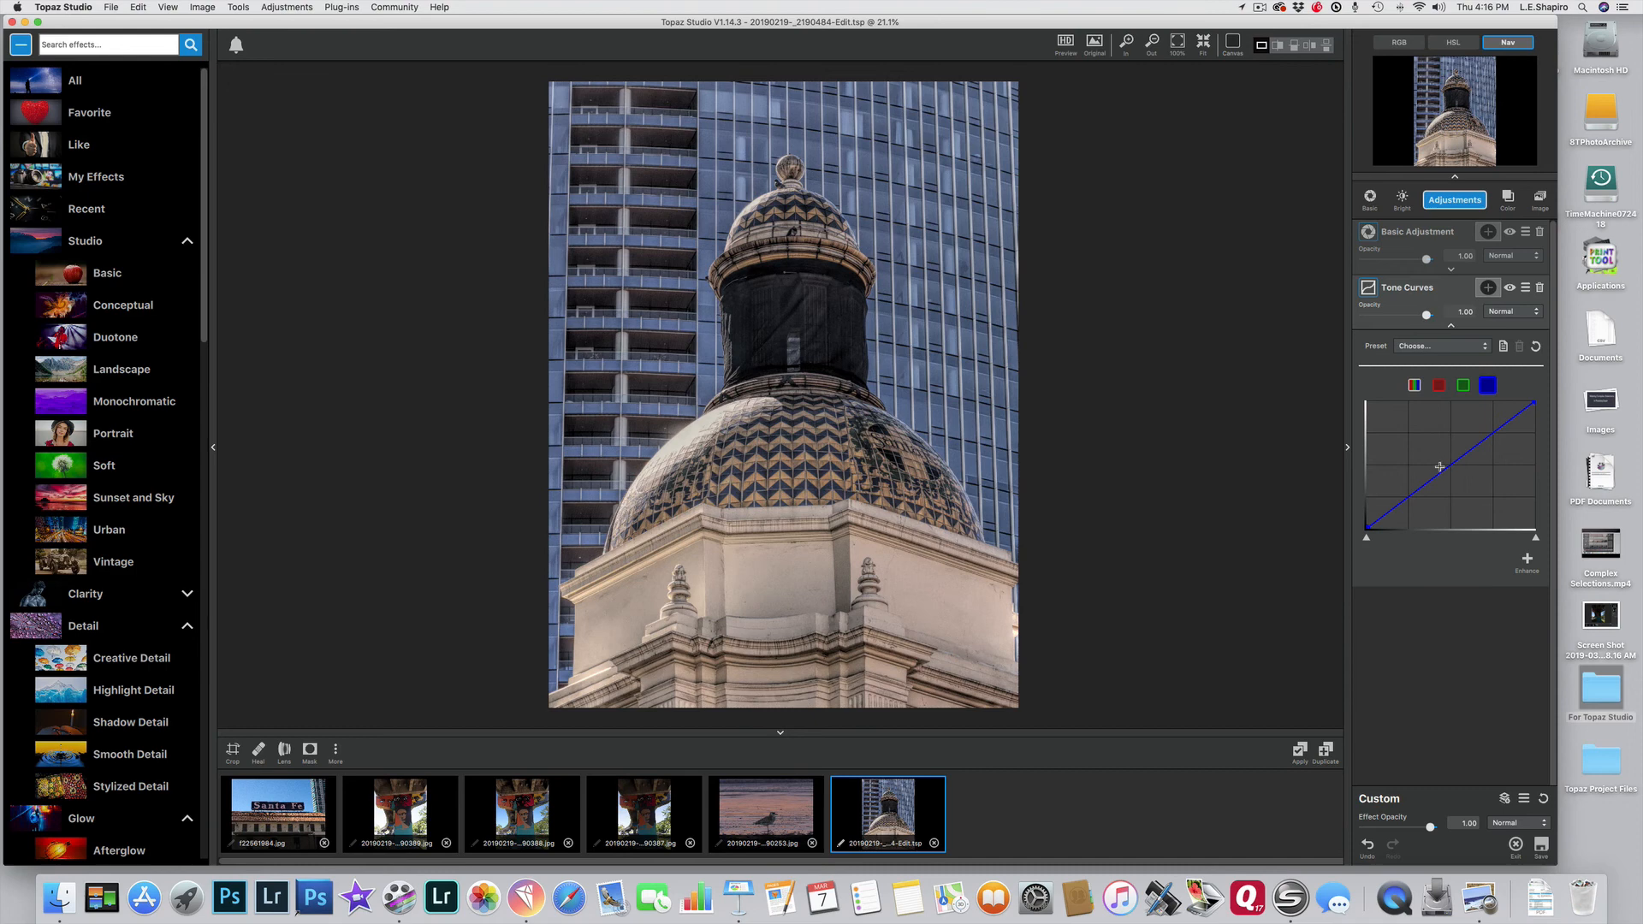
pyautogui.moveTo(1442, 471); pyautogui.dragTo(1422, 455)
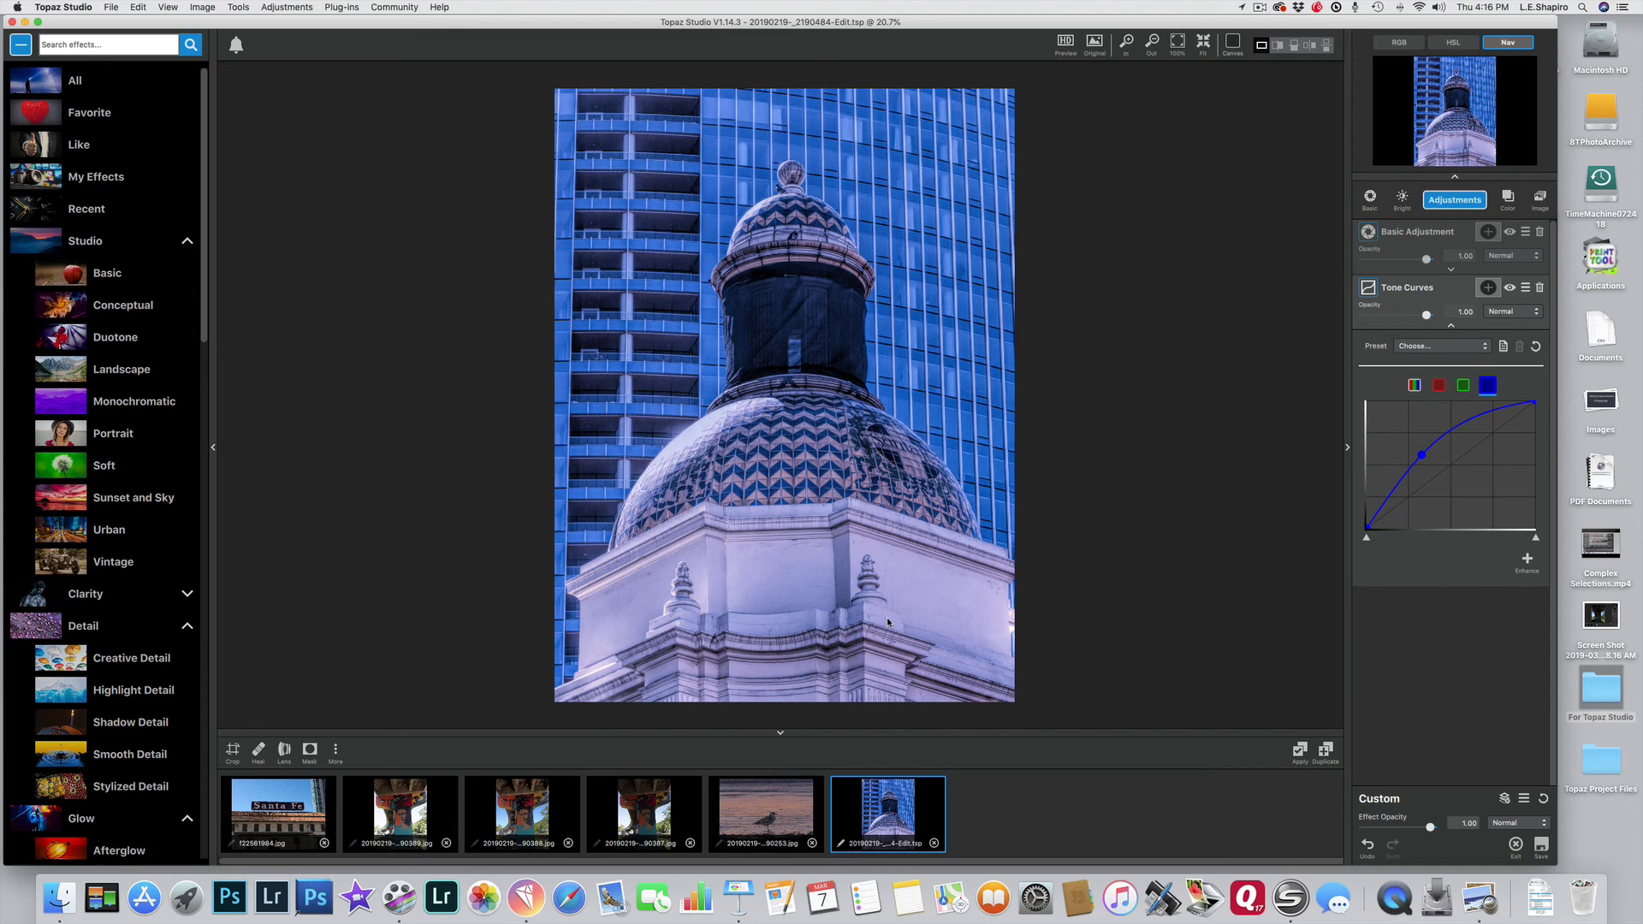
# Add a color mask to the Tone Curves adjustment by sampling the tiled domes and pale walls, and invert the mask
pyautogui.click(1489, 289)
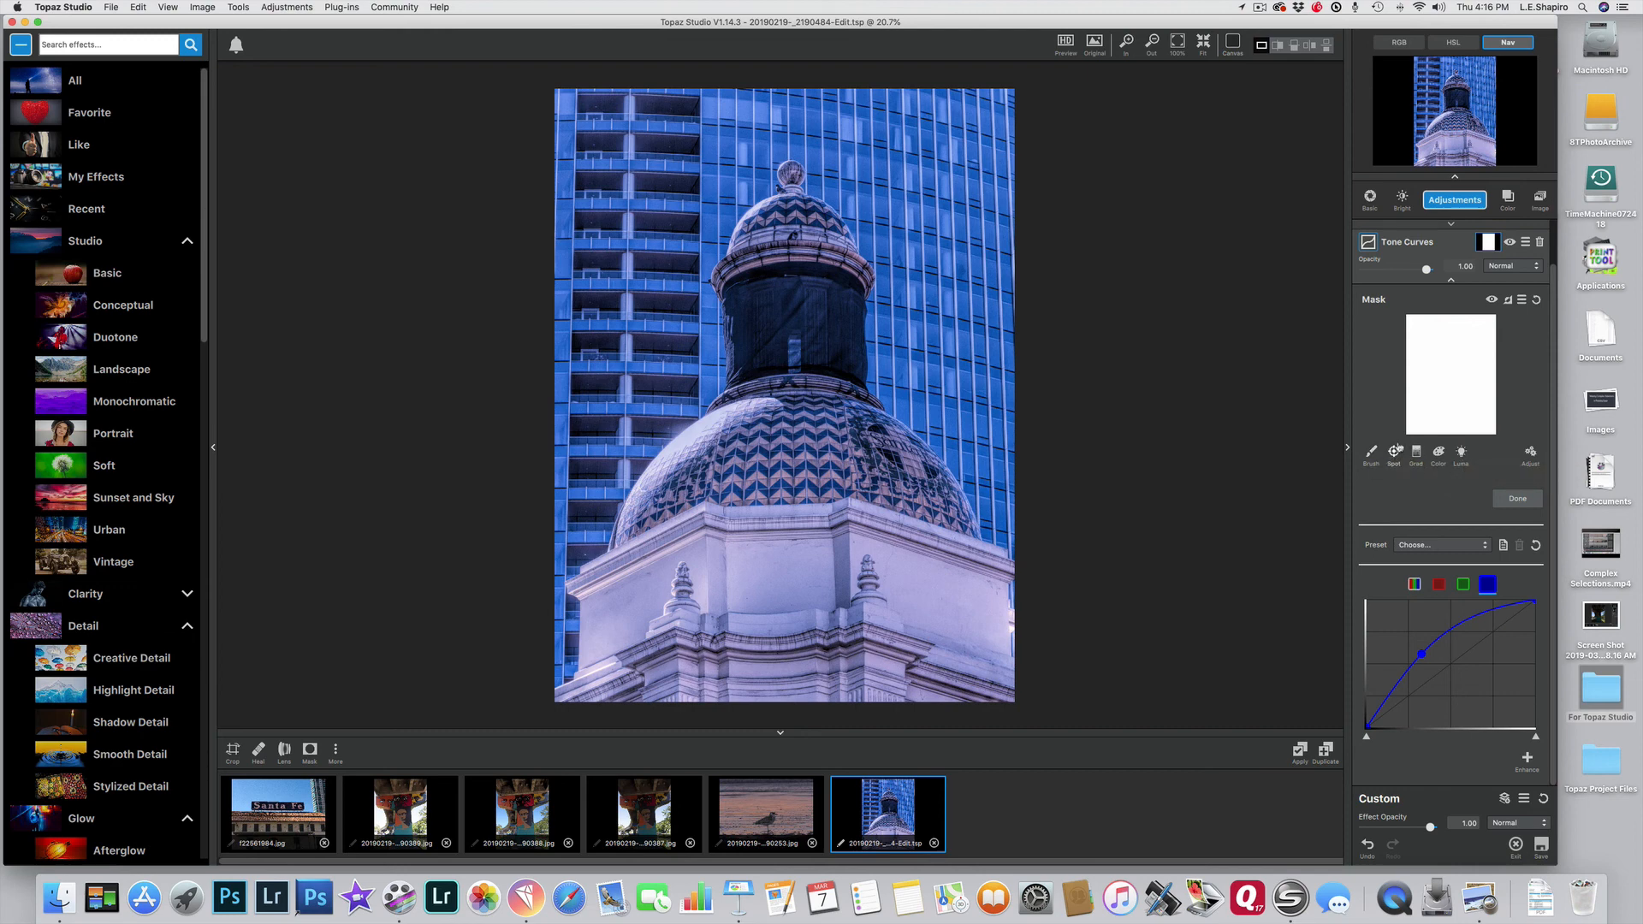
pyautogui.click(1438, 454)
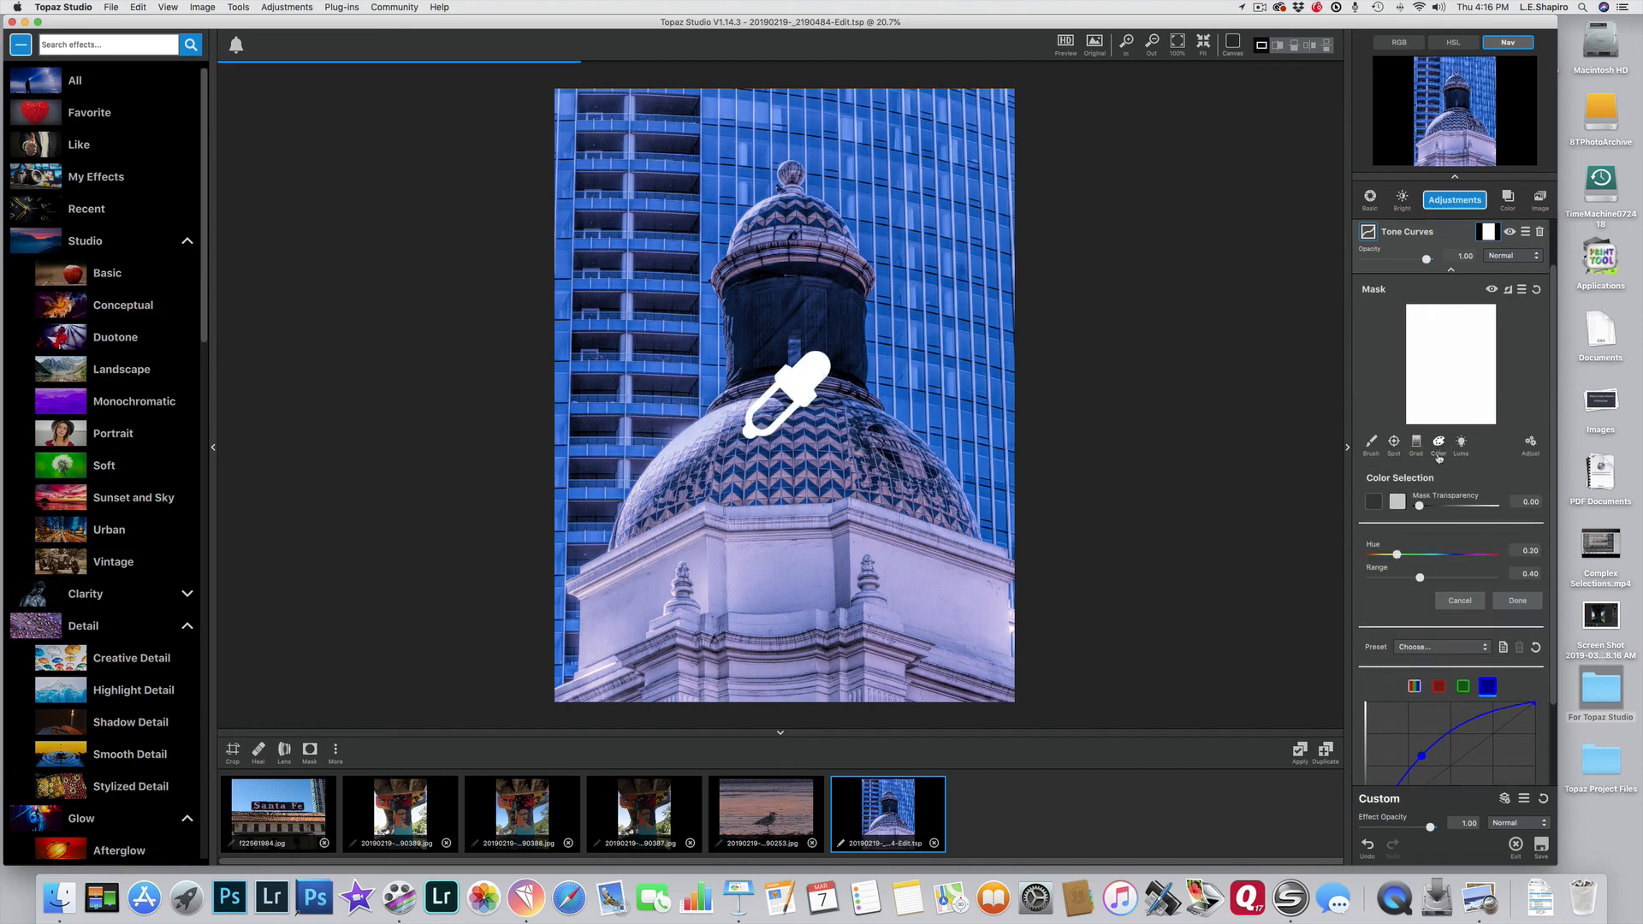
pyautogui.click(800, 469)
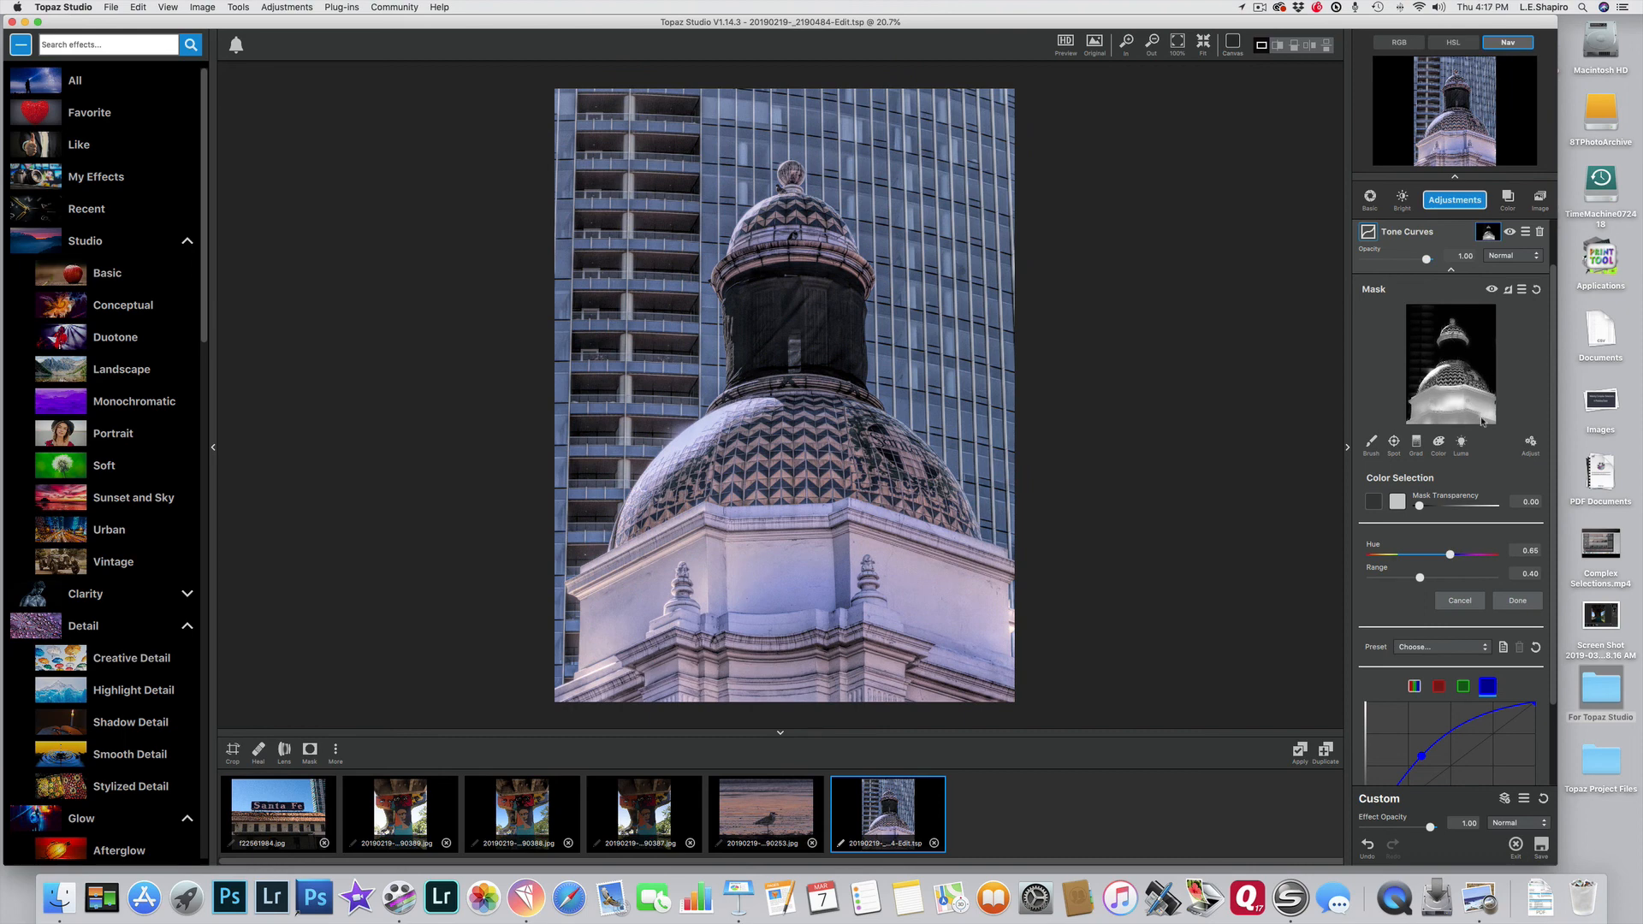
pyautogui.click(813, 658)
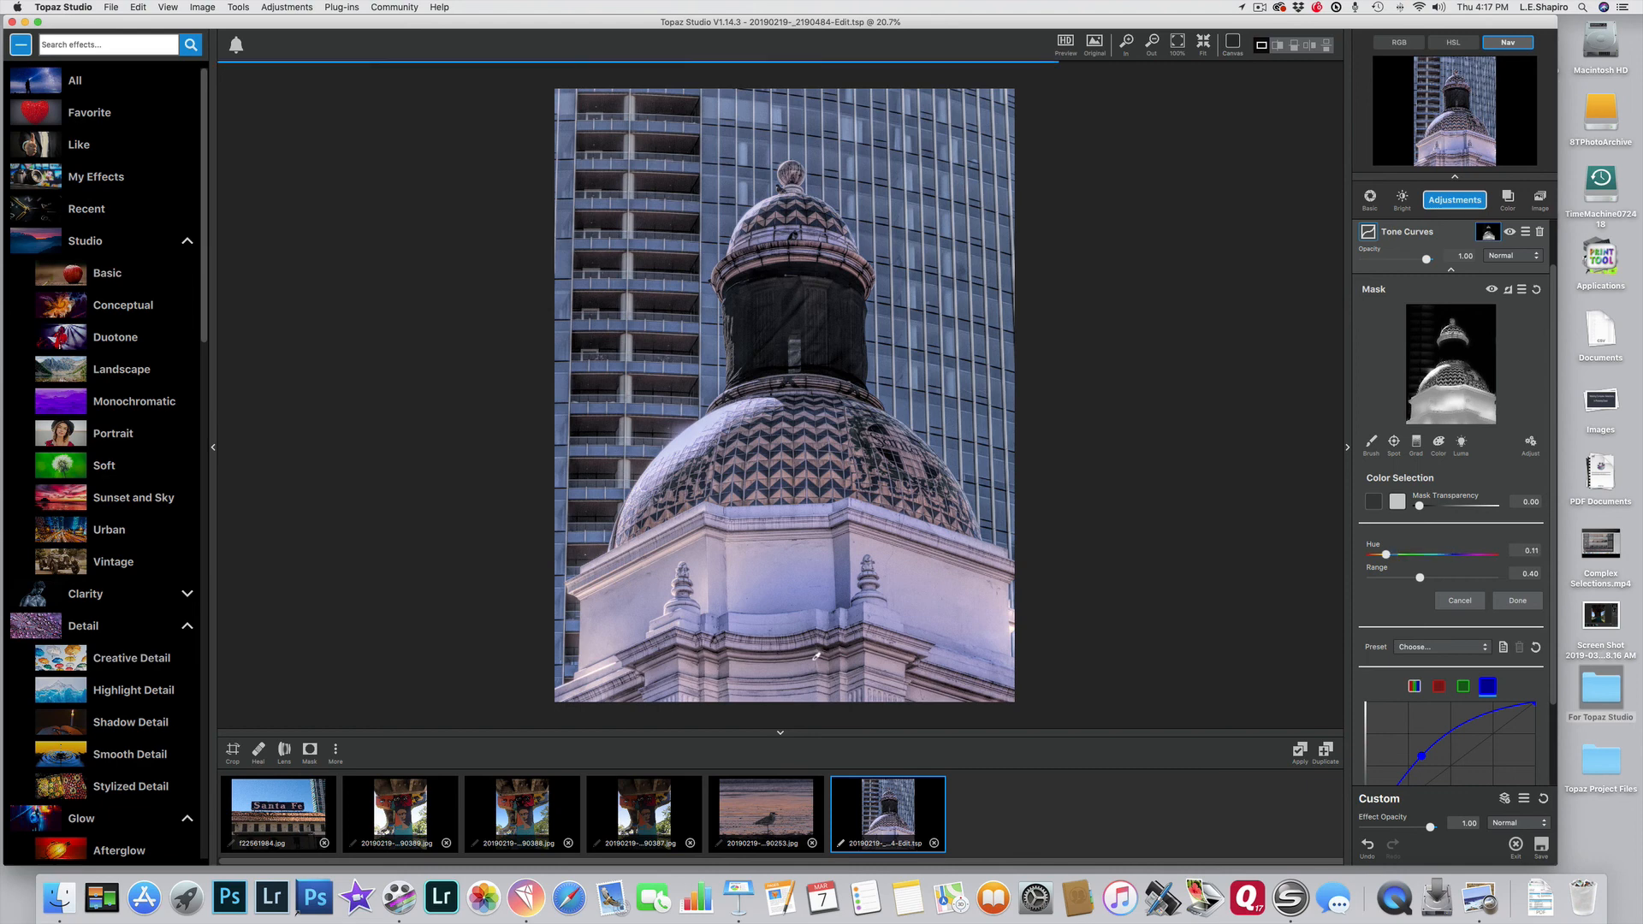
pyautogui.click(804, 581)
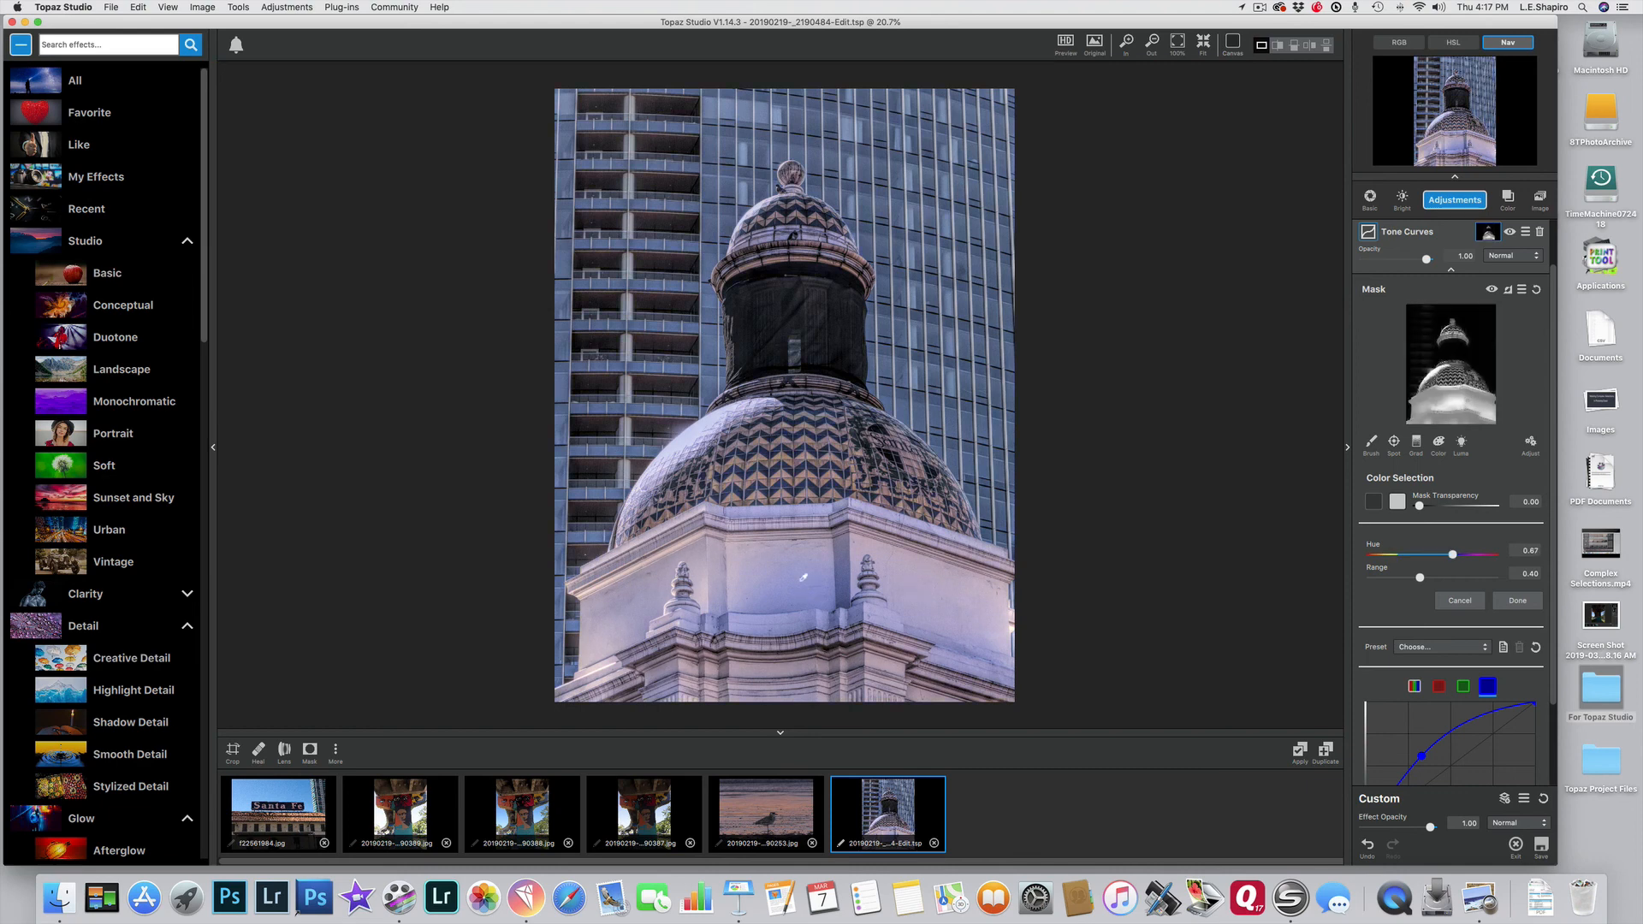
pyautogui.click(805, 233)
pyautogui.click(1511, 291)
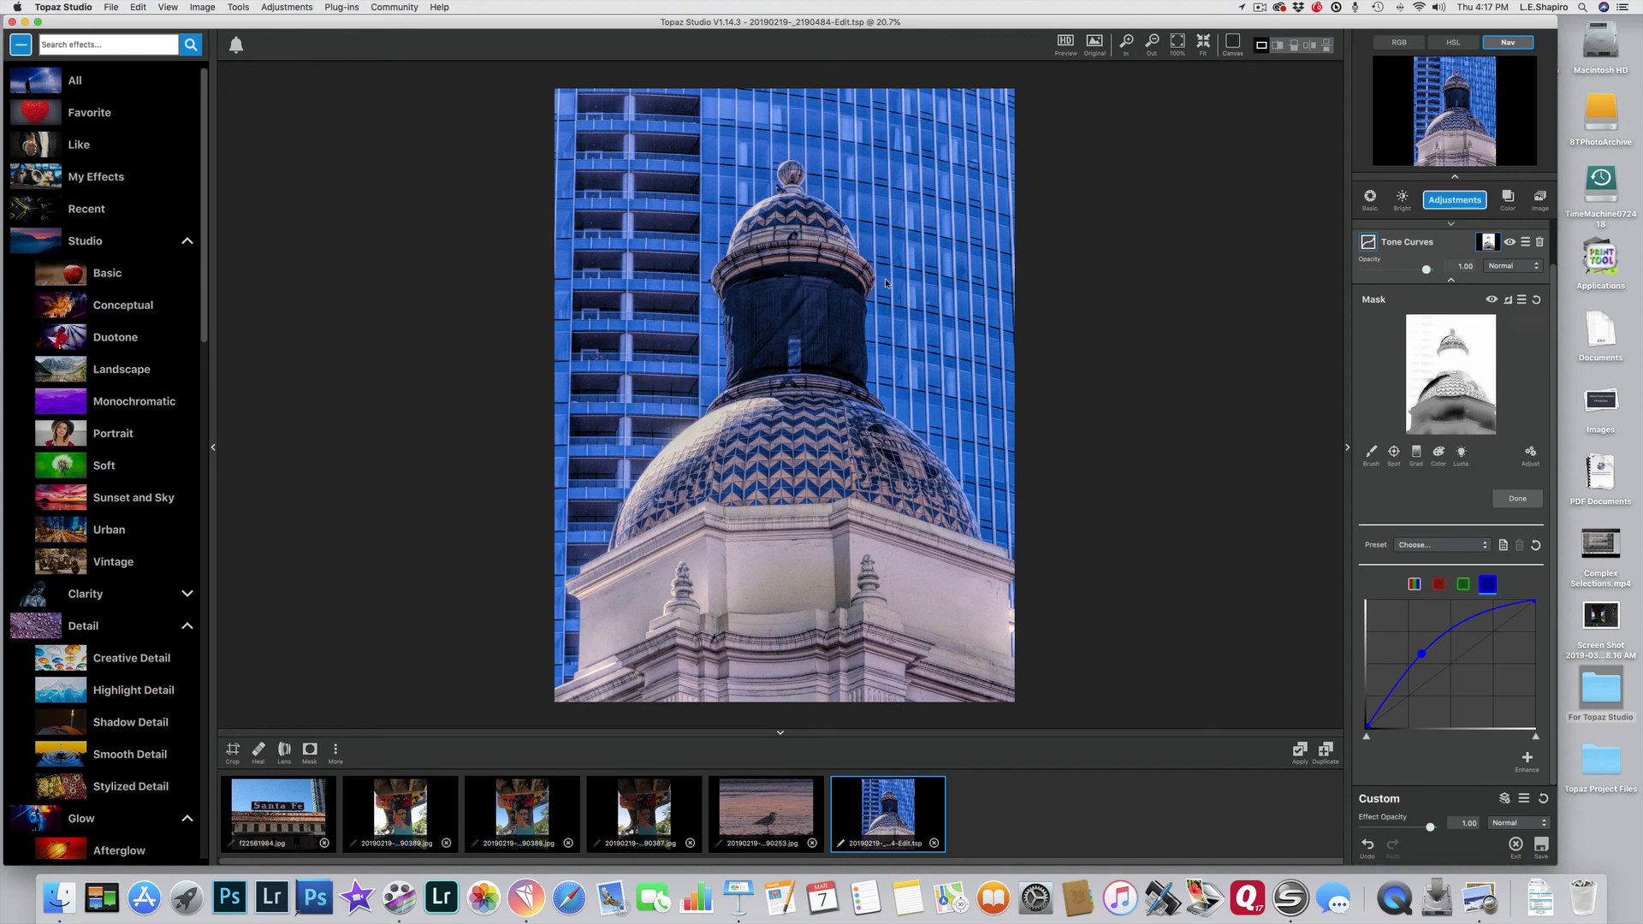
# Paint the blue tint out of the dark drum and the tiled lower dome with the mask brush
pyautogui.click(1371, 451)
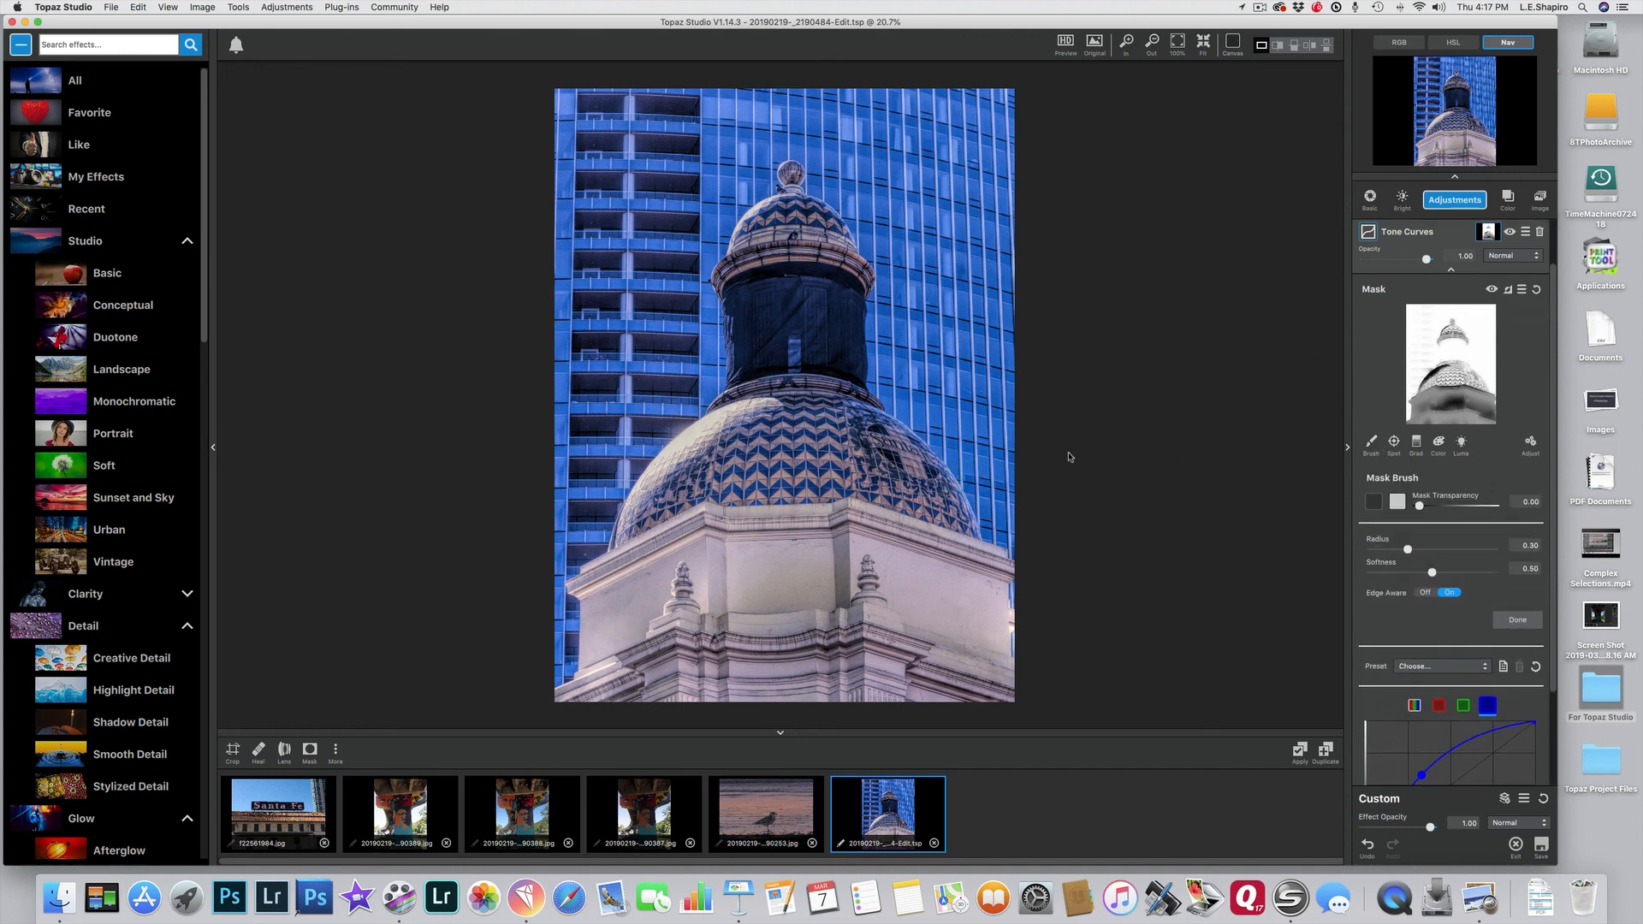
pyautogui.moveTo(760, 286)
pyautogui.mouseDown()
pyautogui.moveTo(751, 394)
pyautogui.moveTo(779, 312)
pyautogui.moveTo(819, 384)
pyautogui.moveTo(826, 271)
pyautogui.moveTo(851, 392)
pyautogui.moveTo(832, 349)
pyautogui.moveTo(839, 279)
pyautogui.moveTo(809, 257)
pyautogui.mouseUp()
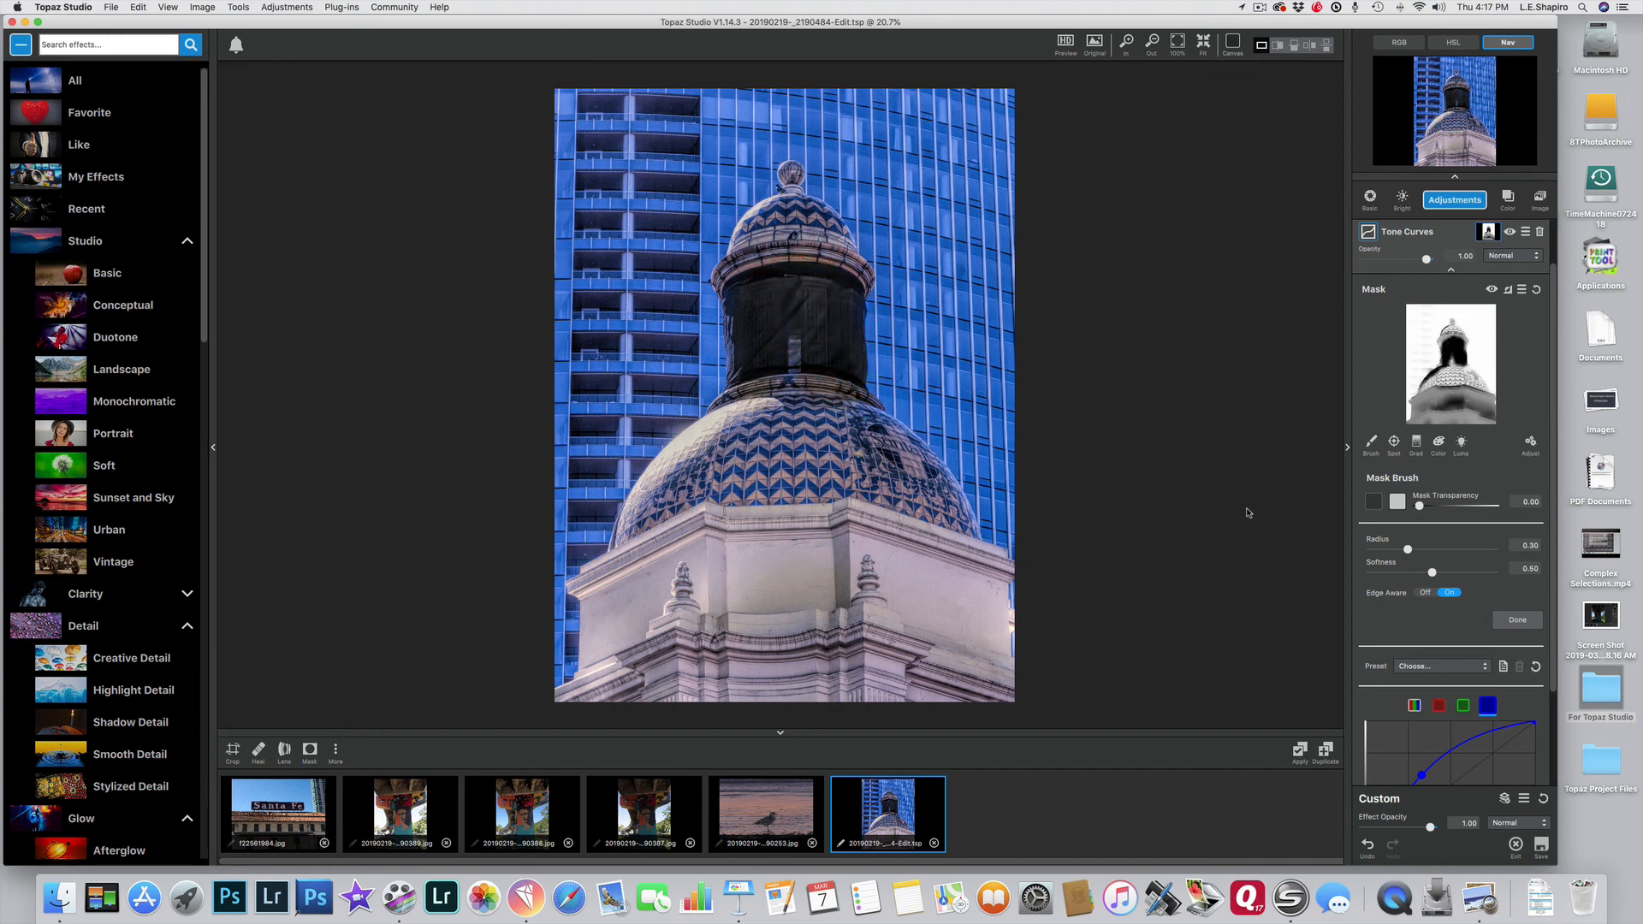
pyautogui.moveTo(770, 401)
pyautogui.mouseDown()
pyautogui.moveTo(679, 459)
pyautogui.moveTo(638, 528)
pyautogui.moveTo(744, 480)
pyautogui.mouseUp()
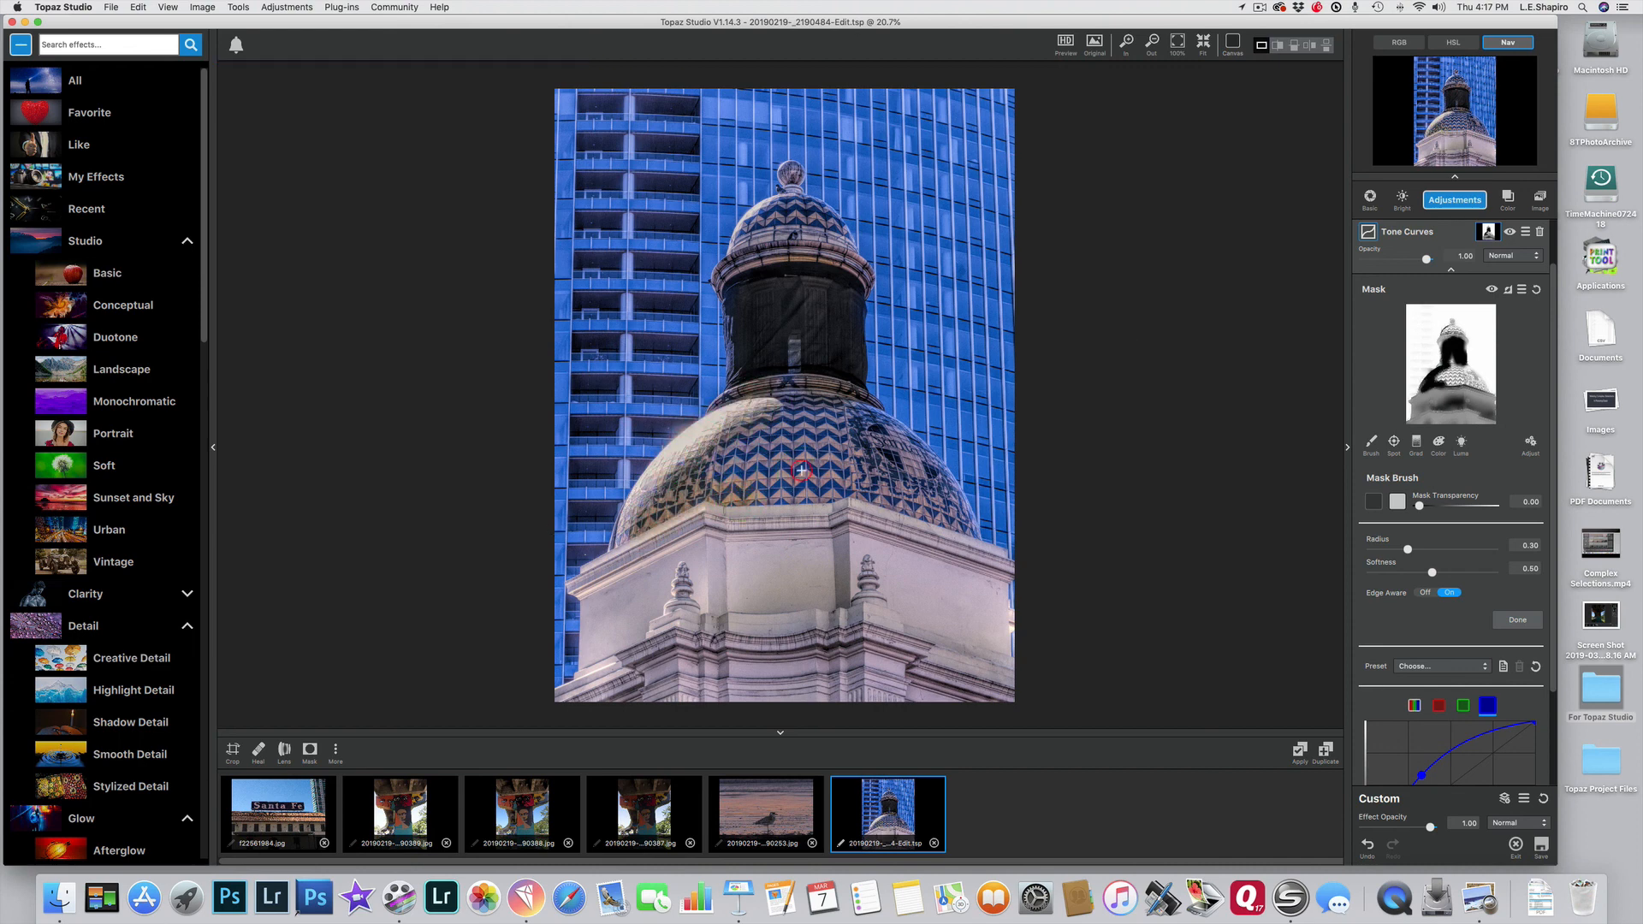
pyautogui.moveTo(845, 415)
pyautogui.mouseDown()
pyautogui.moveTo(909, 457)
pyautogui.moveTo(954, 530)
pyautogui.mouseUp()
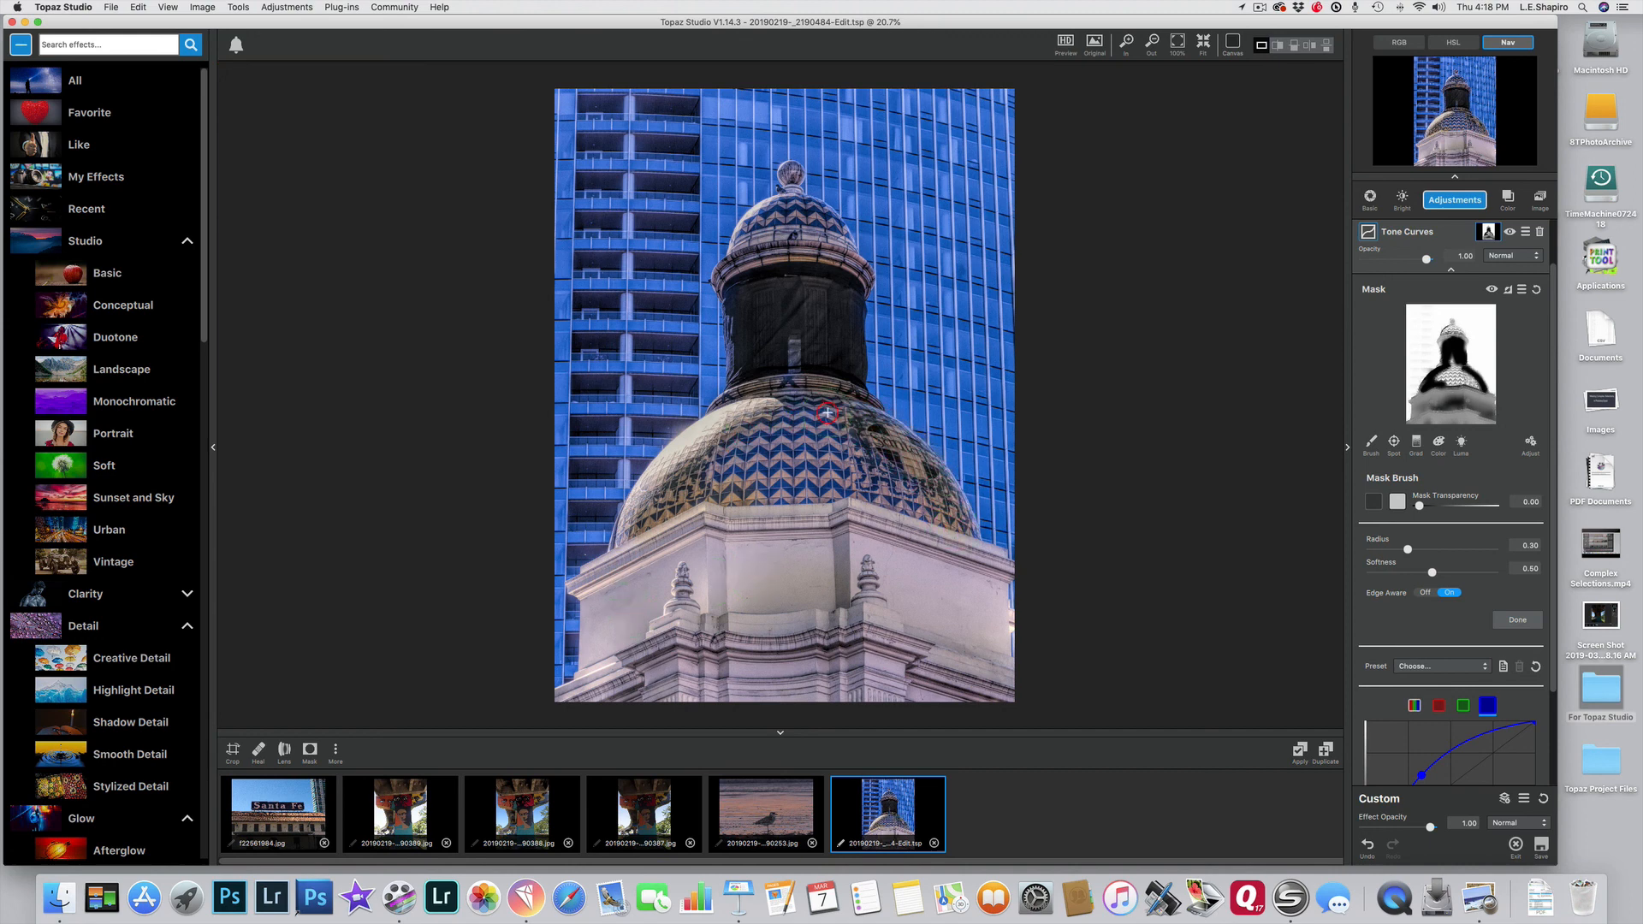
pyautogui.moveTo(834, 404)
pyautogui.mouseDown()
pyautogui.moveTo(772, 412)
pyautogui.moveTo(853, 431)
pyautogui.moveTo(769, 437)
pyautogui.moveTo(726, 465)
pyautogui.moveTo(832, 471)
pyautogui.moveTo(725, 481)
pyautogui.moveTo(833, 474)
pyautogui.moveTo(932, 507)
pyautogui.moveTo(855, 448)
pyautogui.moveTo(886, 443)
pyautogui.moveTo(809, 416)
pyautogui.moveTo(665, 482)
pyautogui.moveTo(629, 546)
pyautogui.mouseUp()
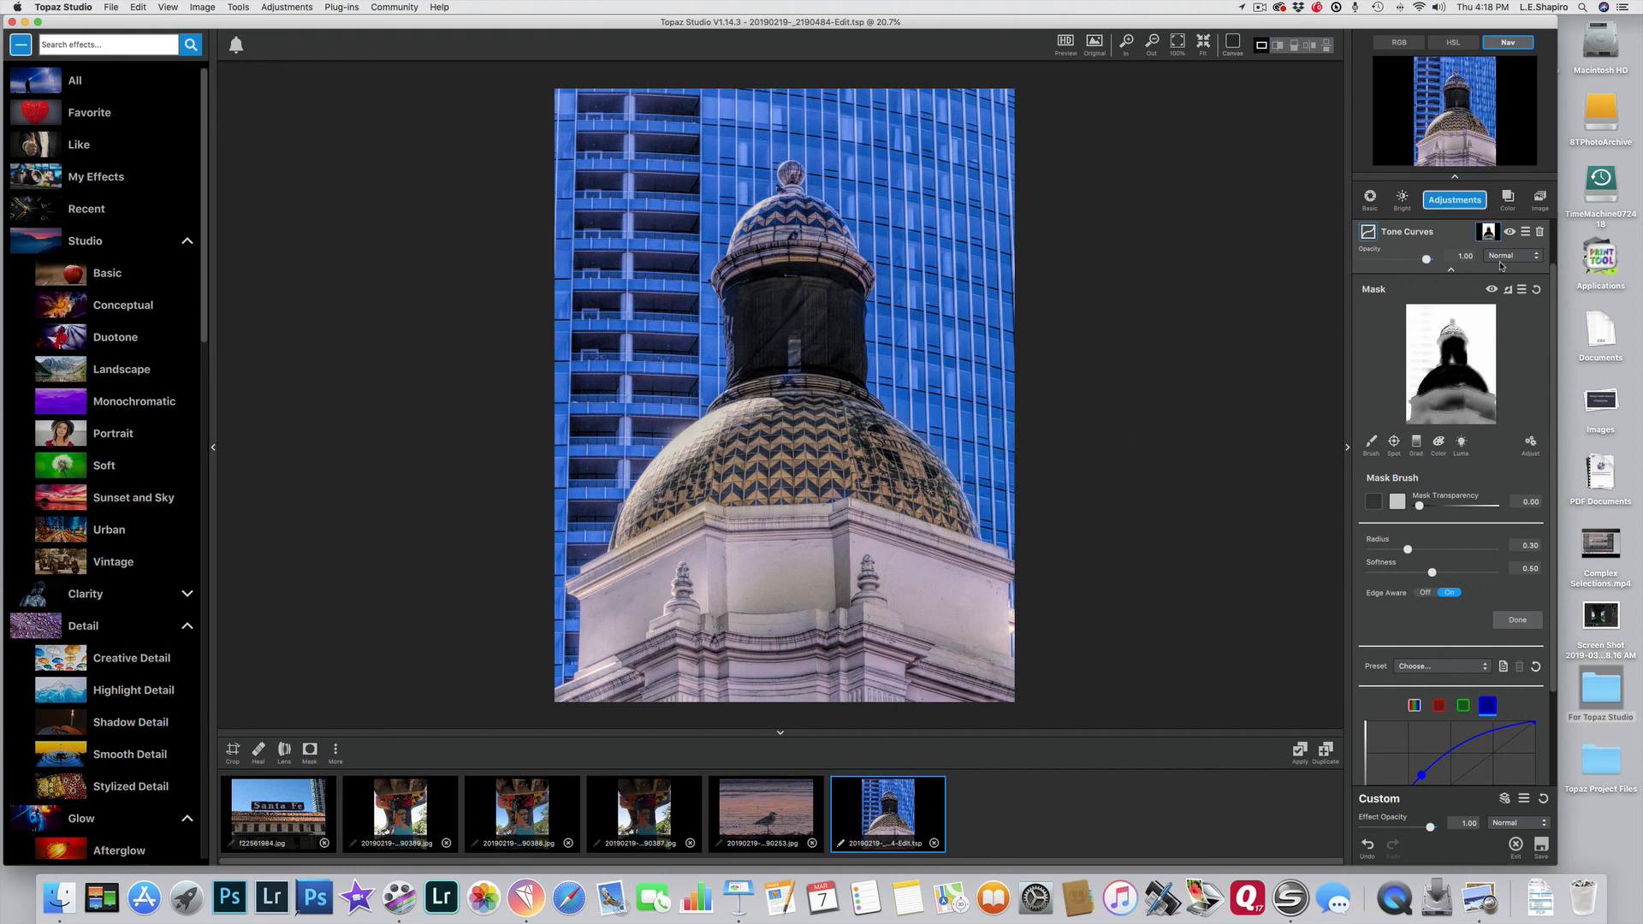
# Add a second Tone Curves adjustment with a mild RGB contrast S-curve, raising the highlights and lowering the shadows
pyautogui.click(1451, 271)
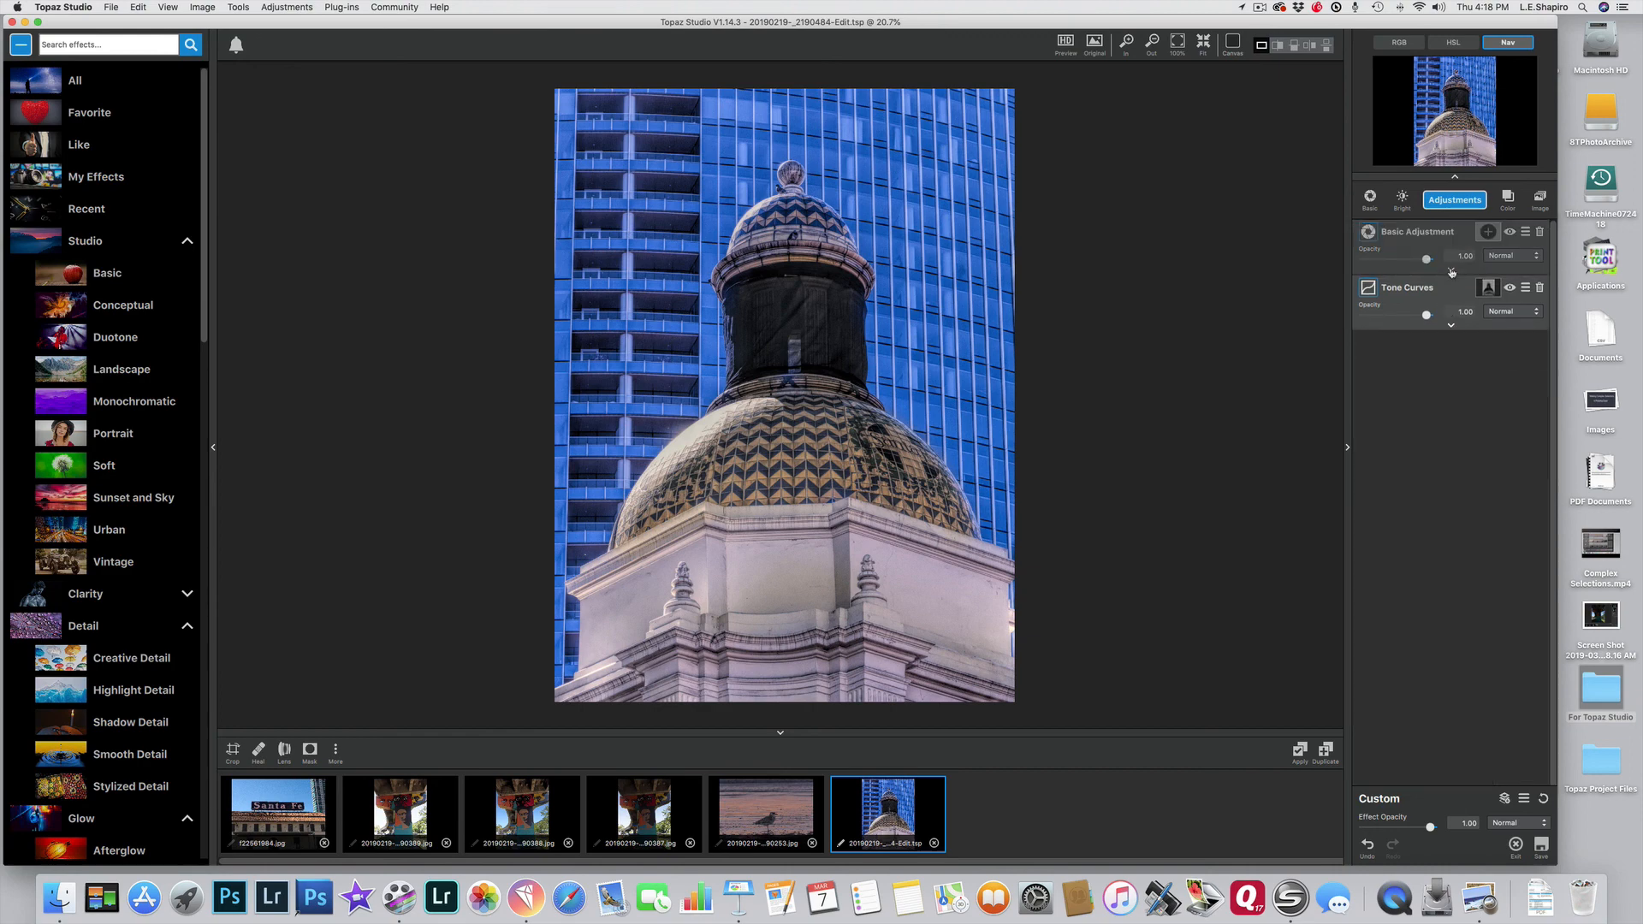
pyautogui.click(1455, 199)
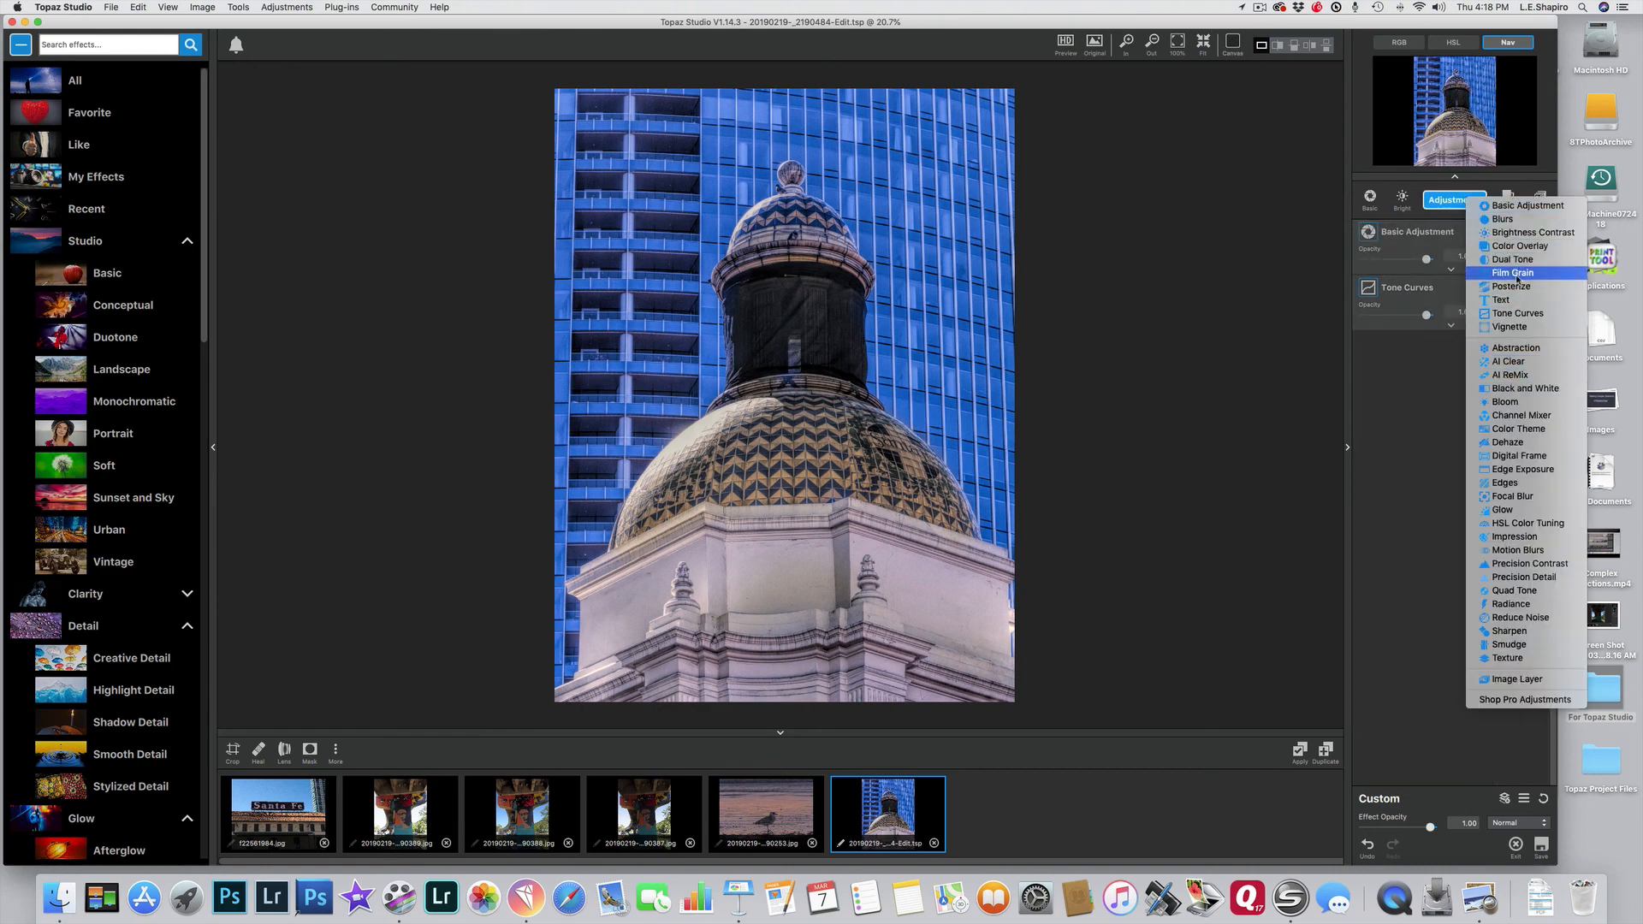
pyautogui.click(1520, 313)
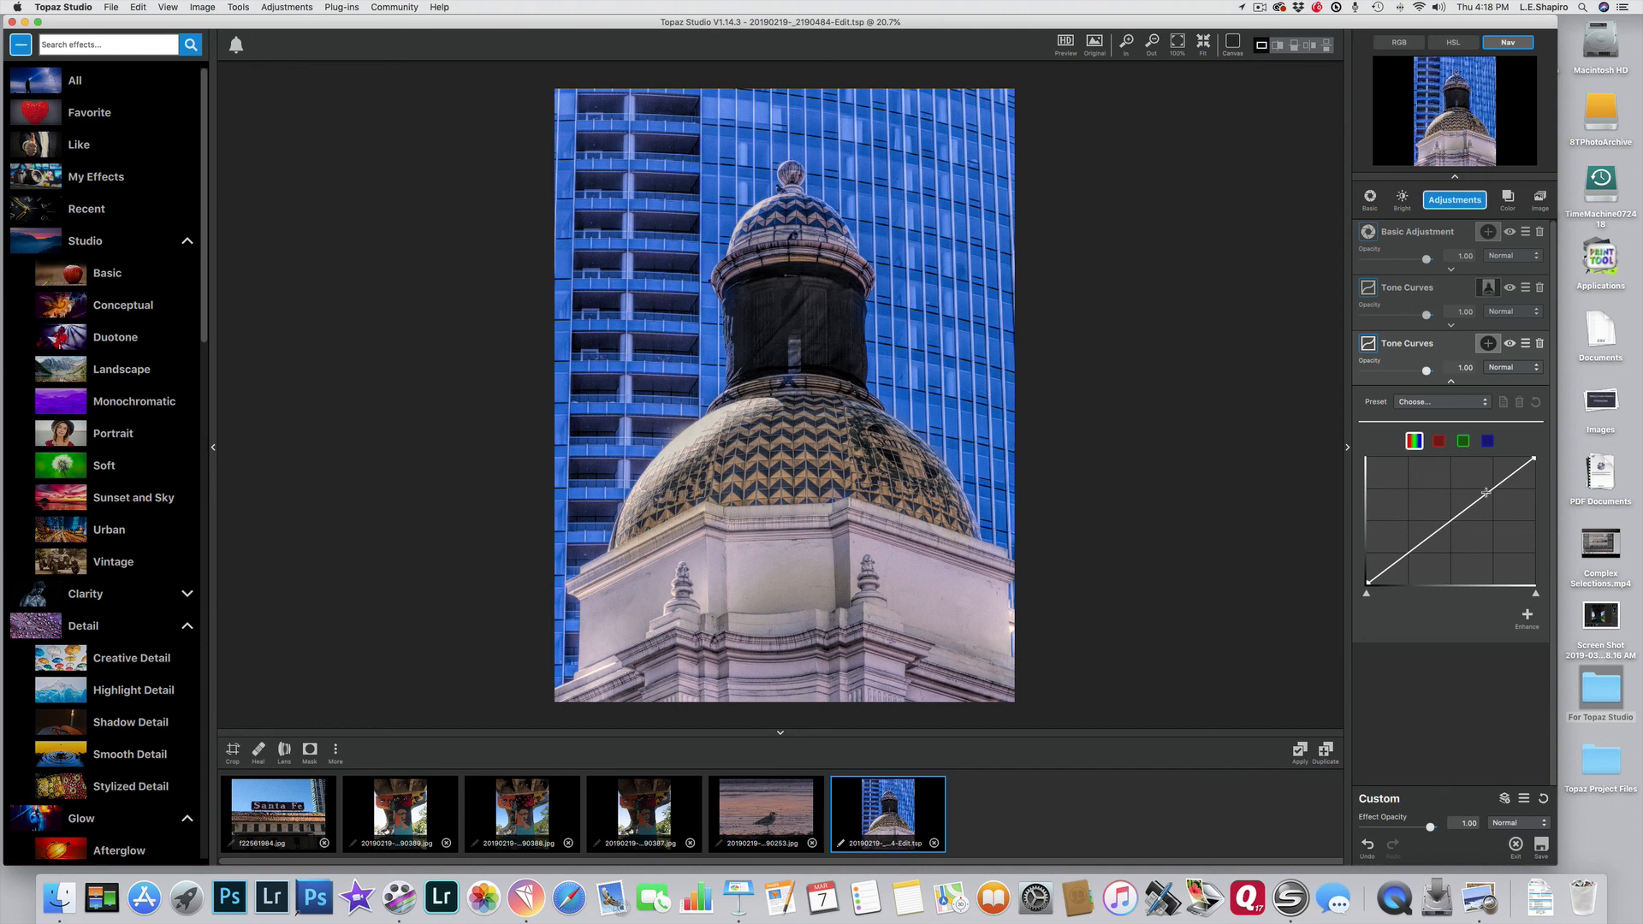
pyautogui.moveTo(1486, 493); pyautogui.dragTo(1486, 487)
pyautogui.click(1396, 558)
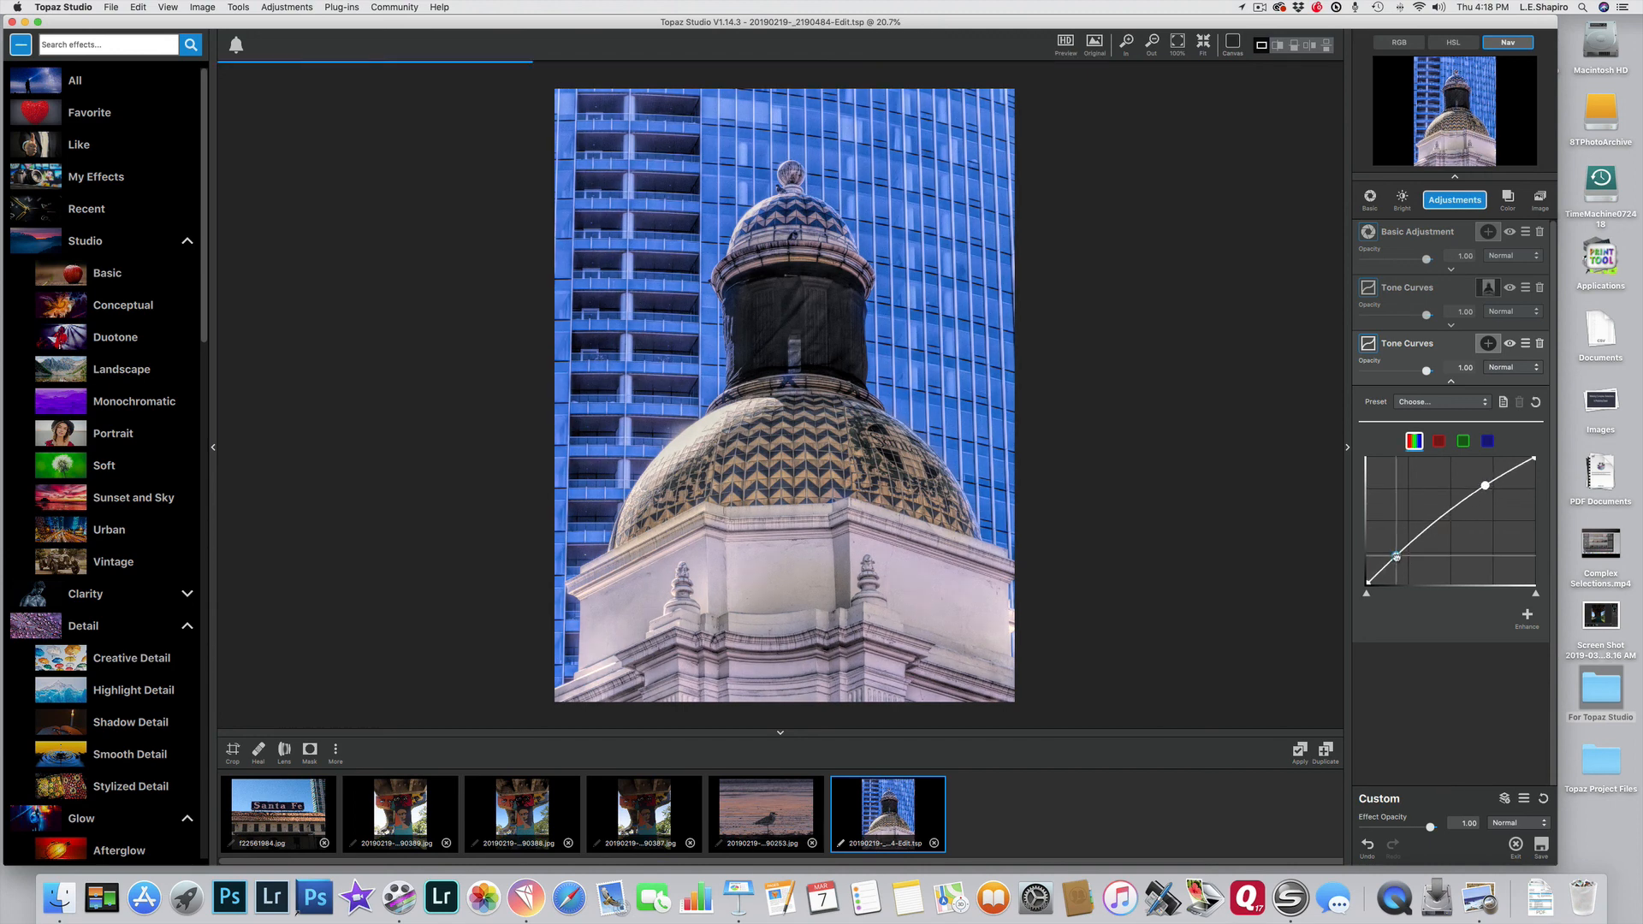
pyautogui.moveTo(1396, 557); pyautogui.dragTo(1401, 565)
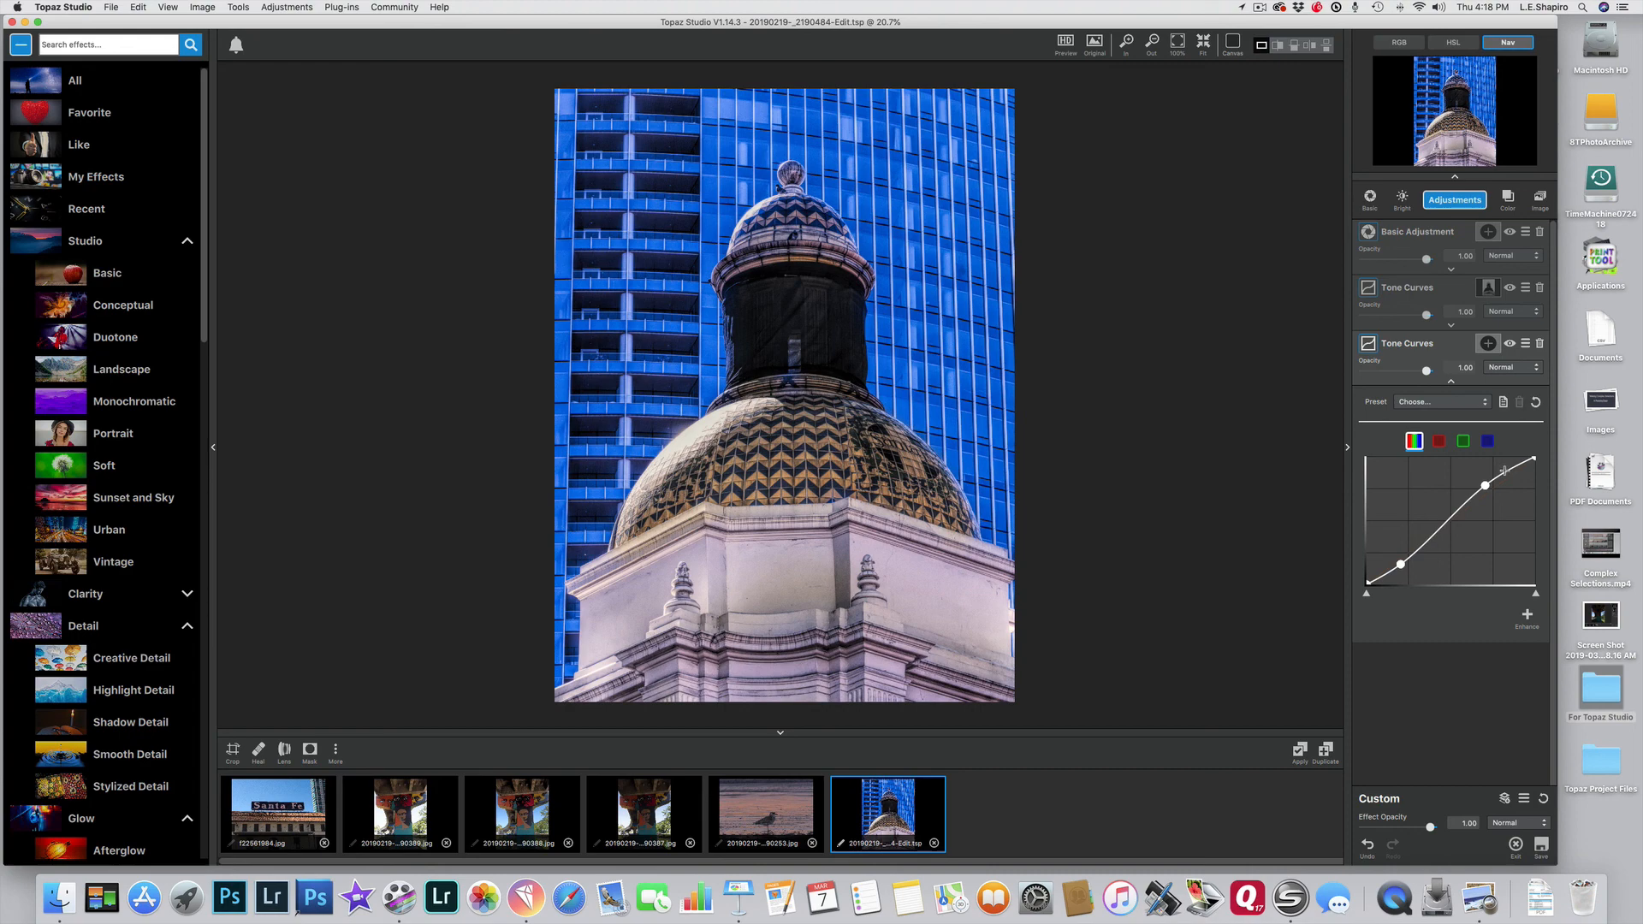
# Show the original dome photo for comparison with the edits and turn on the HD preview
pyautogui.click(1095, 43)
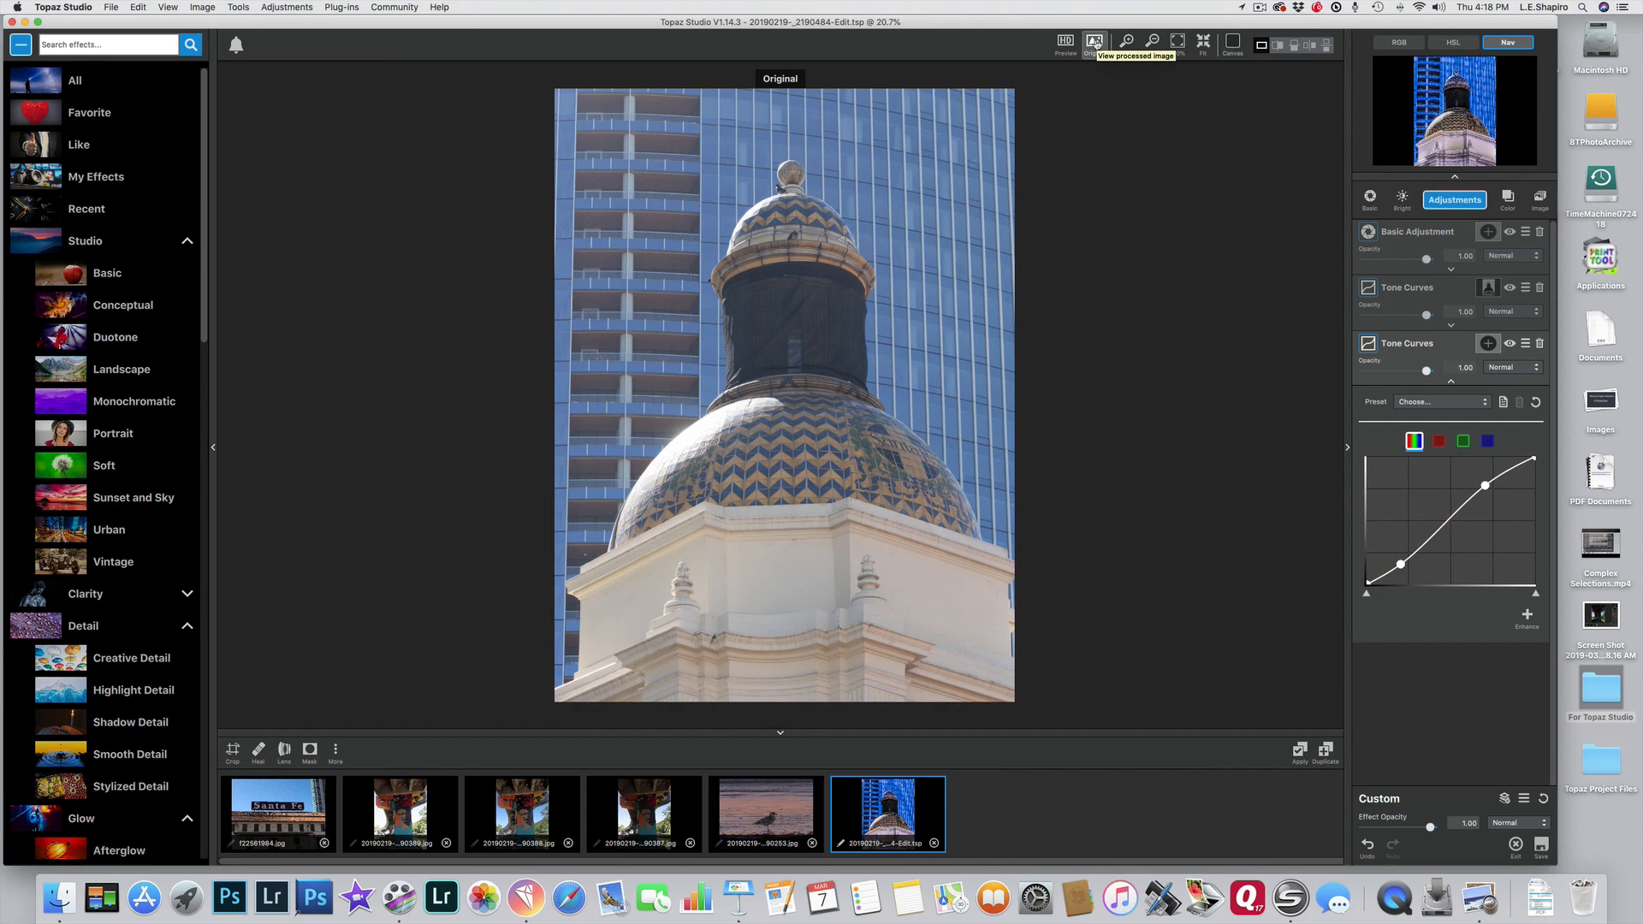
pyautogui.click(1067, 45)
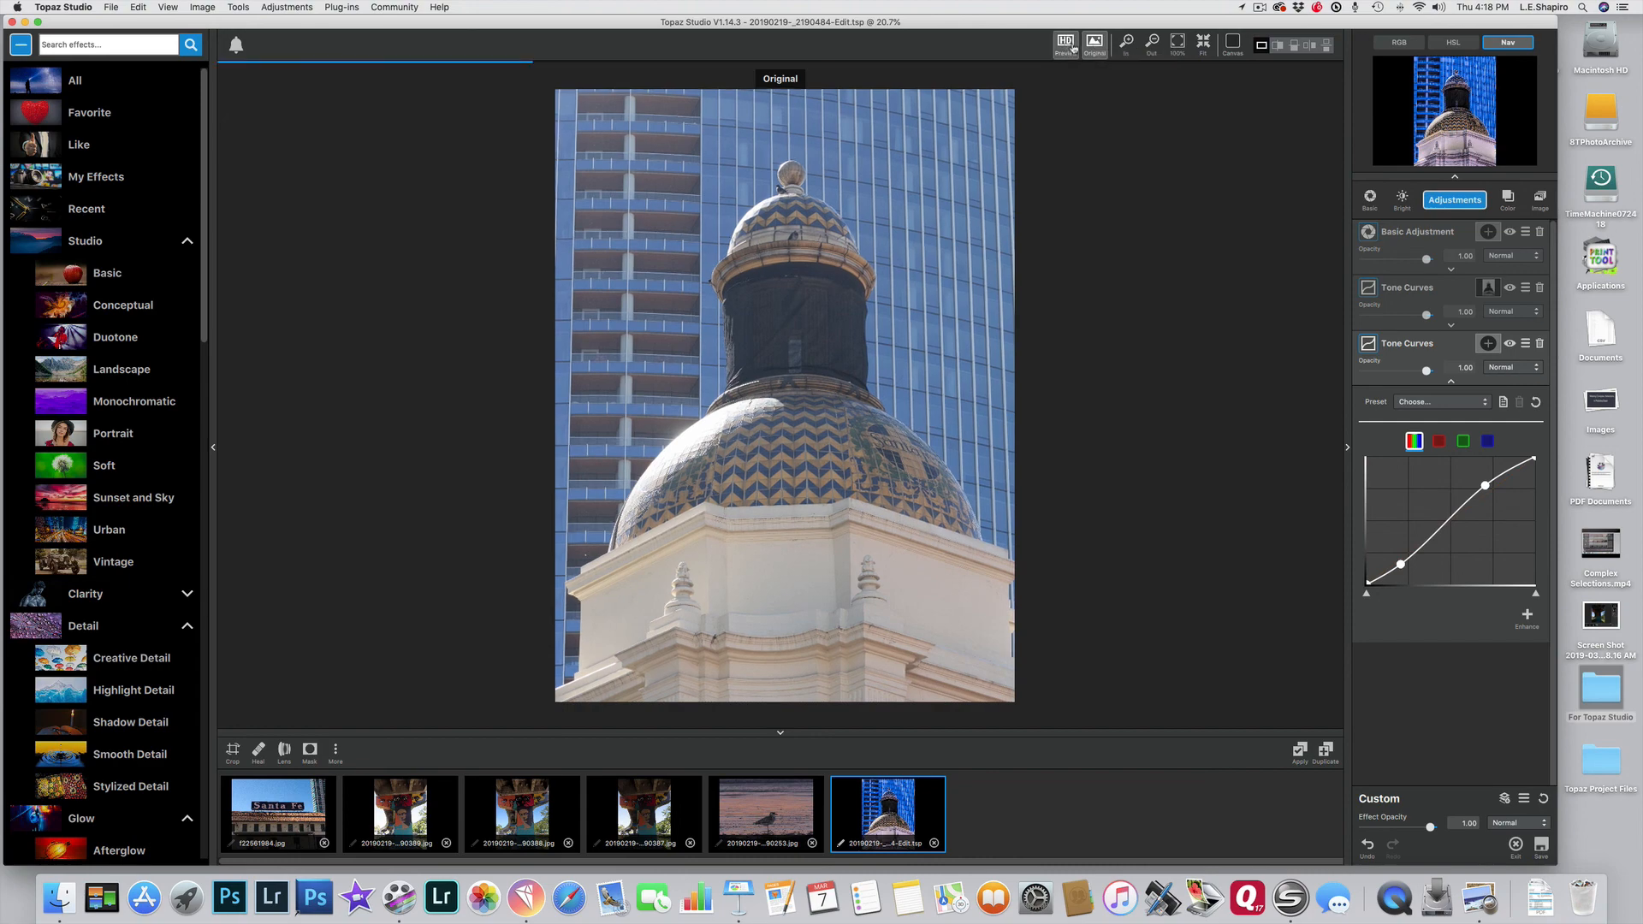